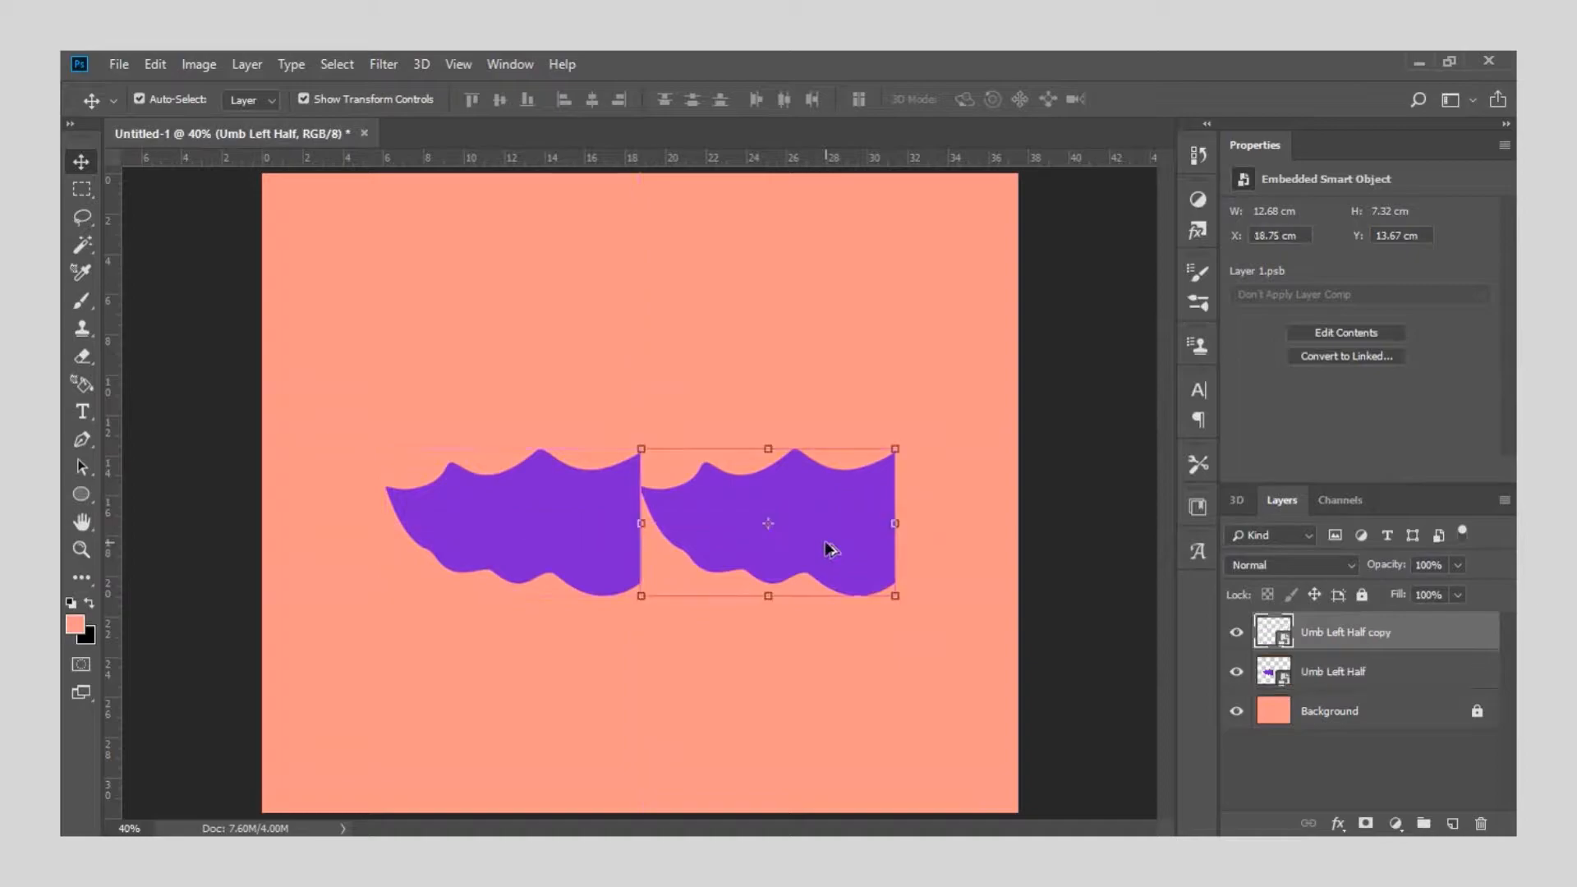
# Flip the copied purple umbrella half horizontally so it mirrors the original half.
pyautogui.rightClick(827, 544)
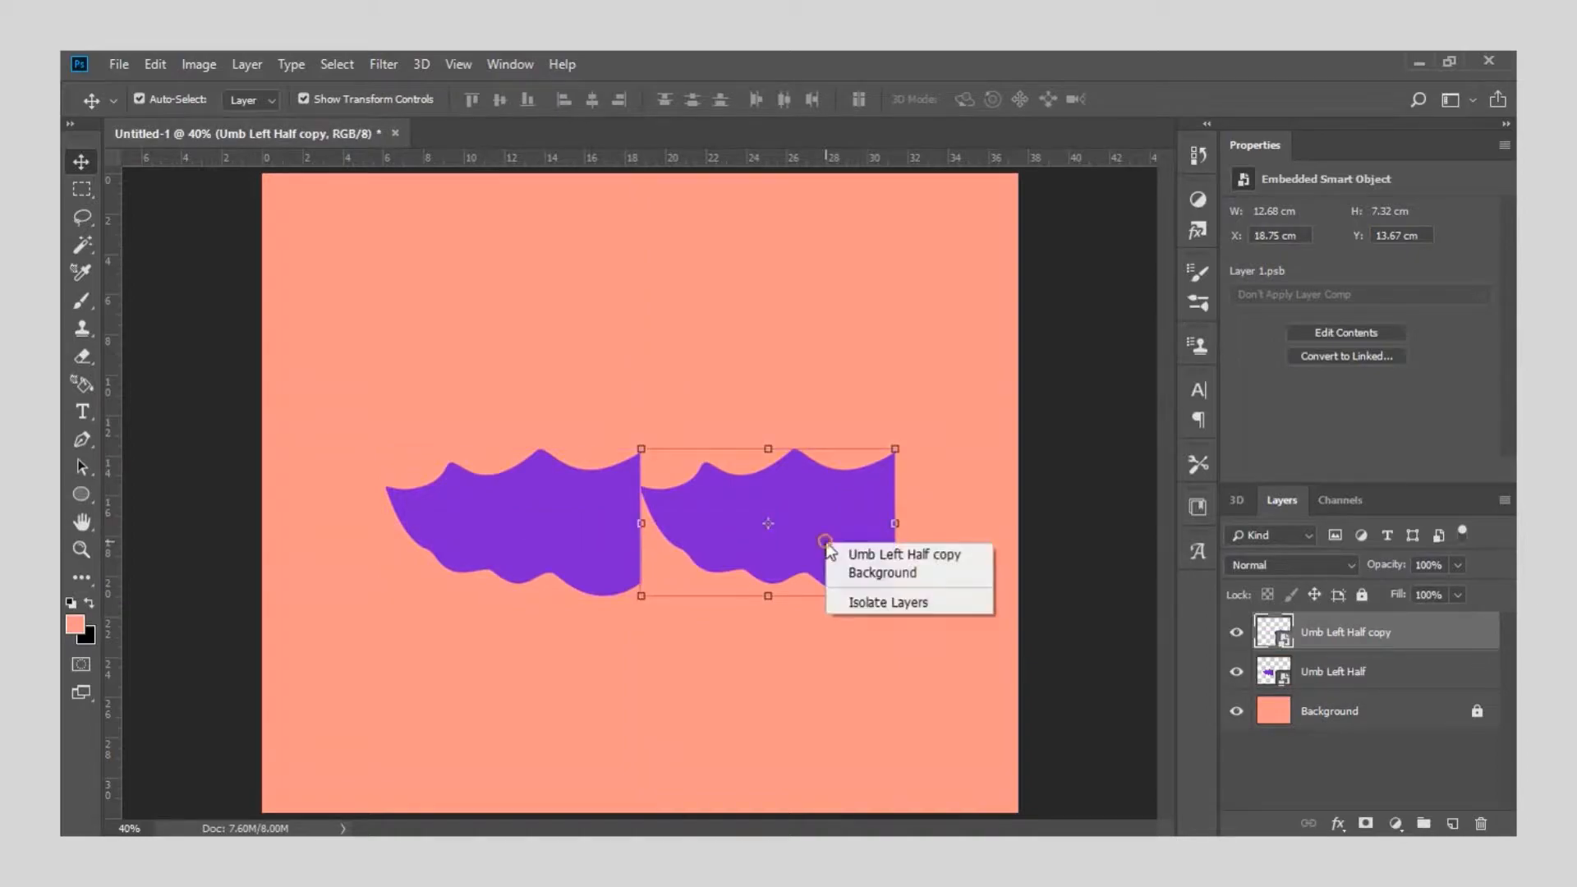
pyautogui.press('Escape')
pyautogui.hotkey('ctrl', 't')
pyautogui.rightClick(891, 522)
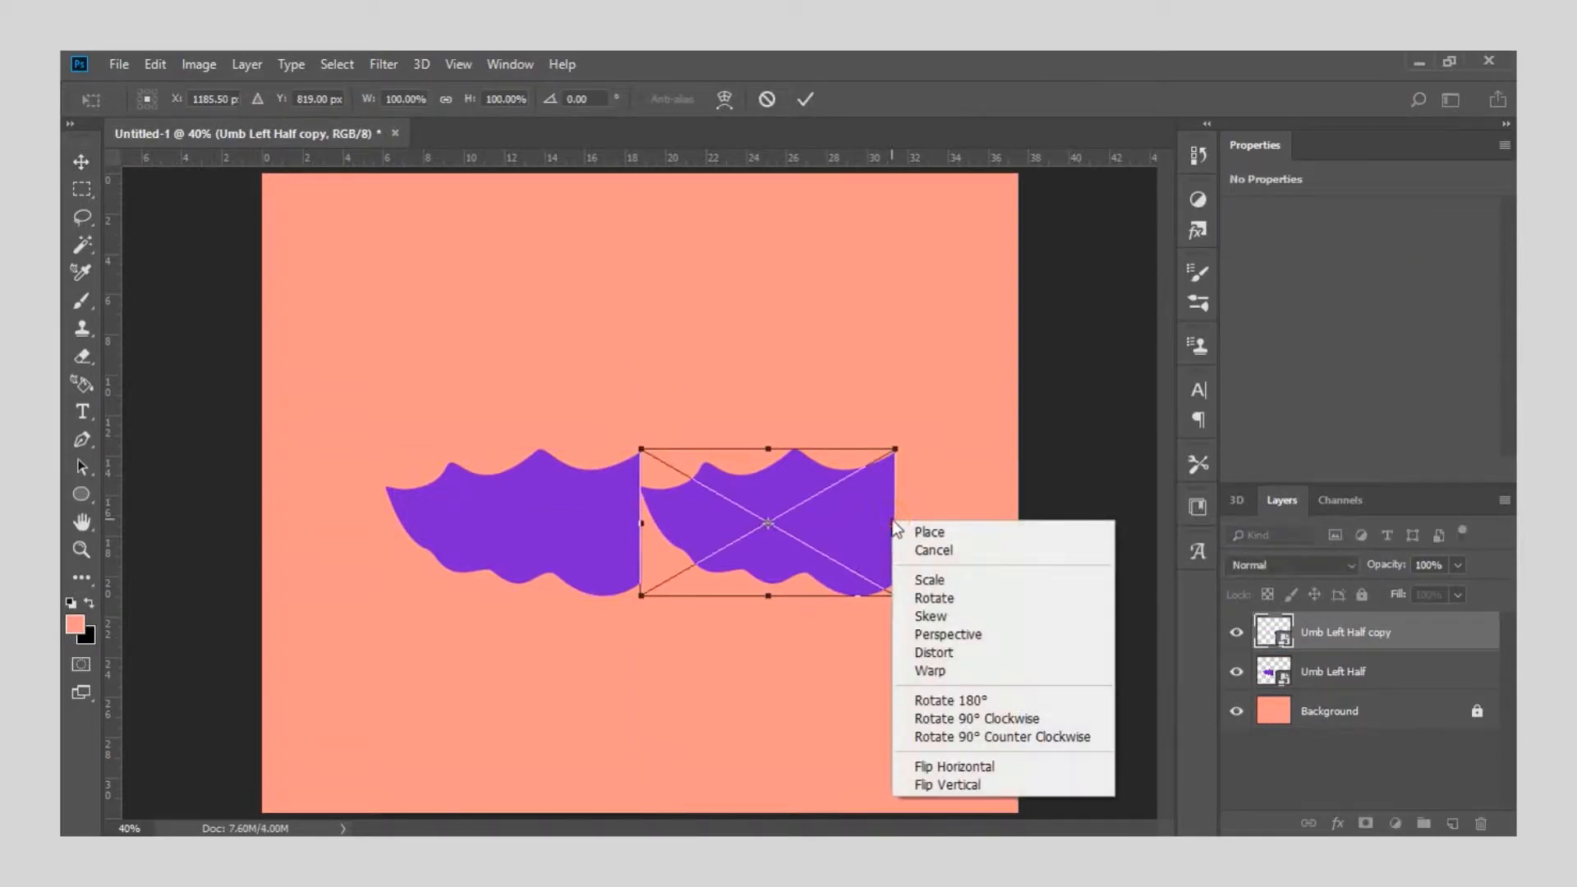
pyautogui.click(957, 768)
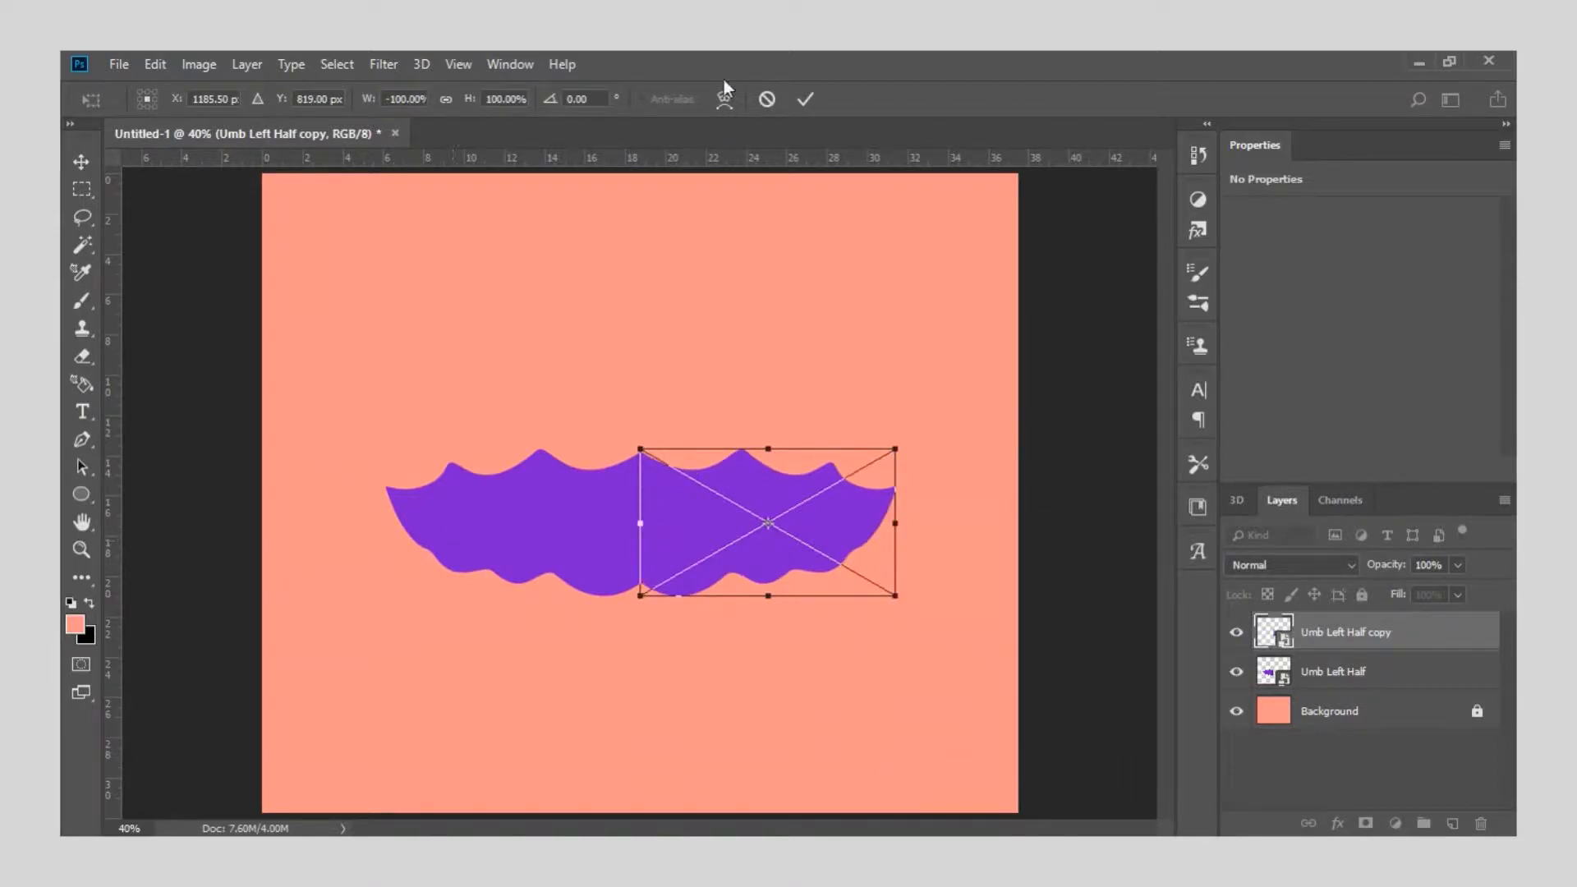
pyautogui.click(805, 99)
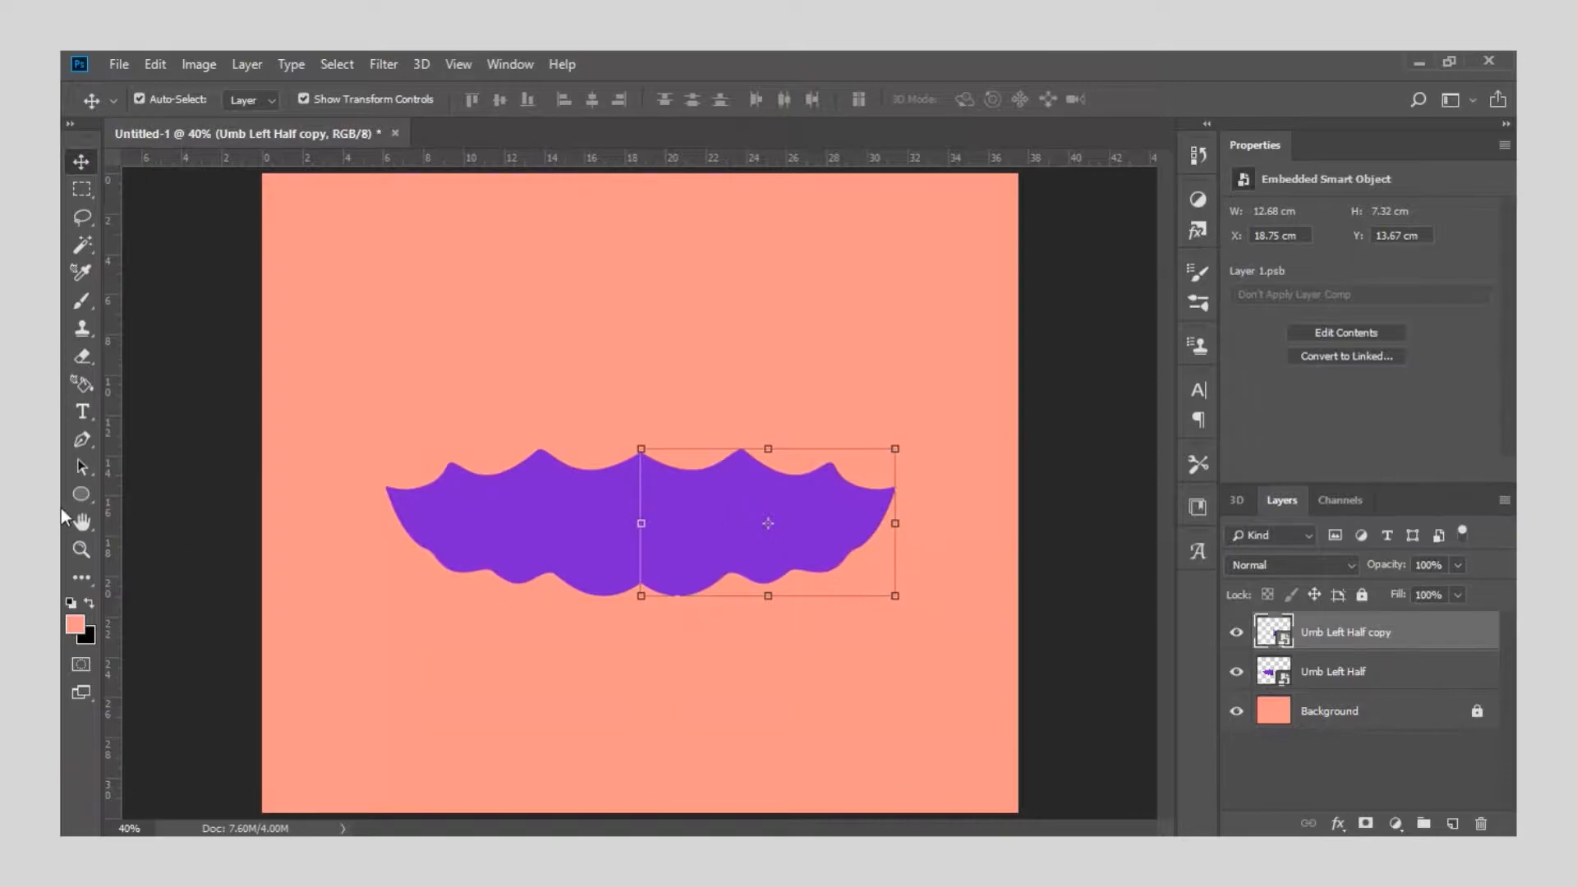
# Check the seam between the two purple halves and convert both layers into one smart object.
pyautogui.click(81, 548)
pyautogui.click(648, 505)
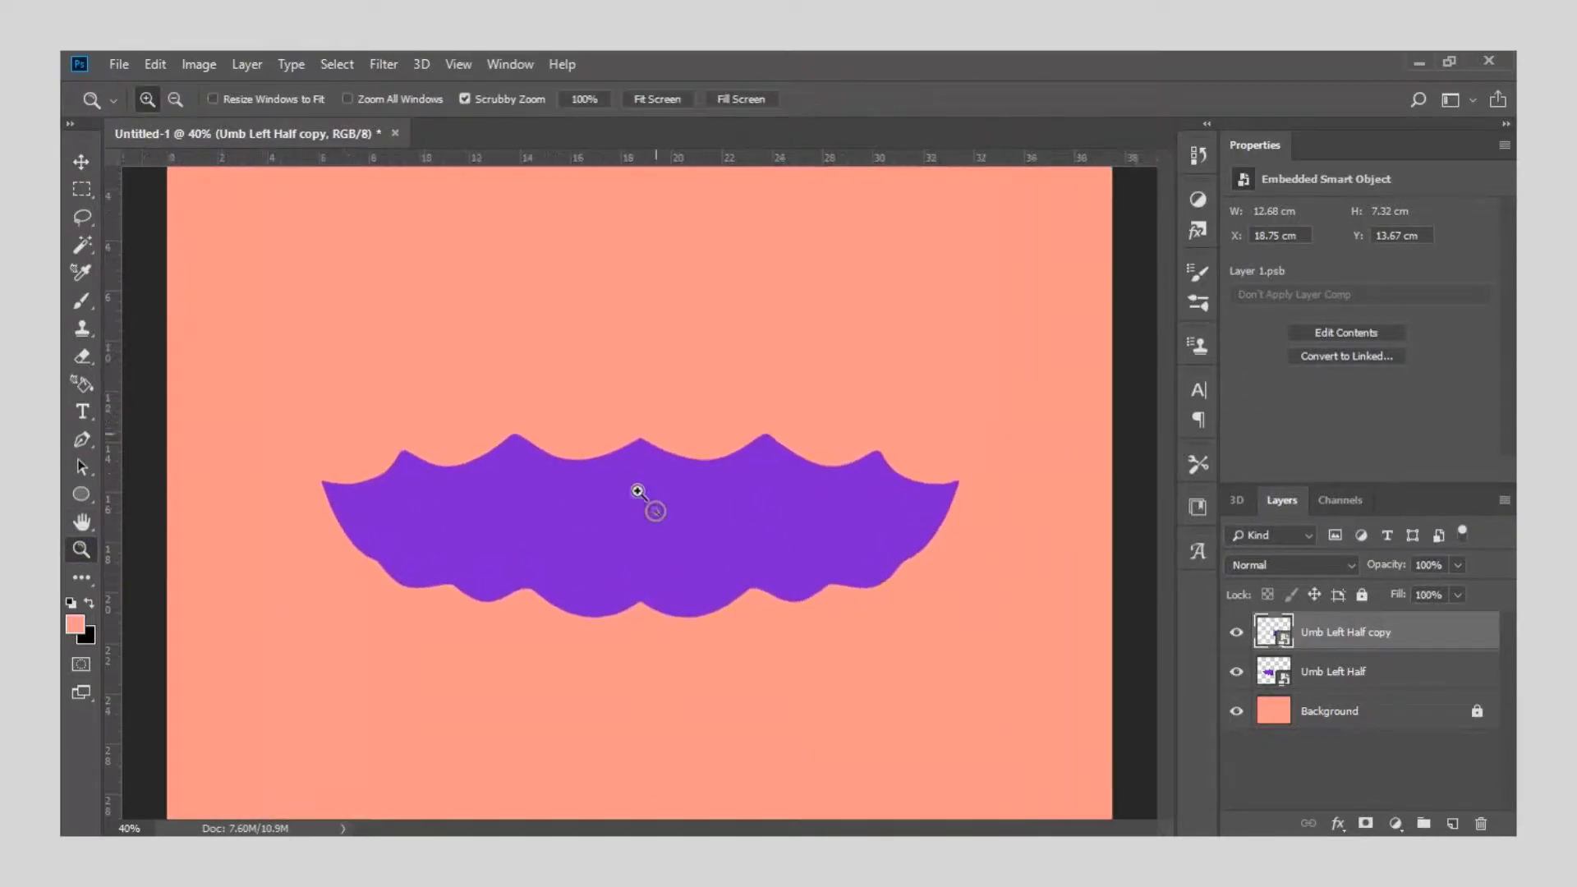
pyautogui.click(631, 485)
pyautogui.click(631, 485)
pyautogui.click(650, 578)
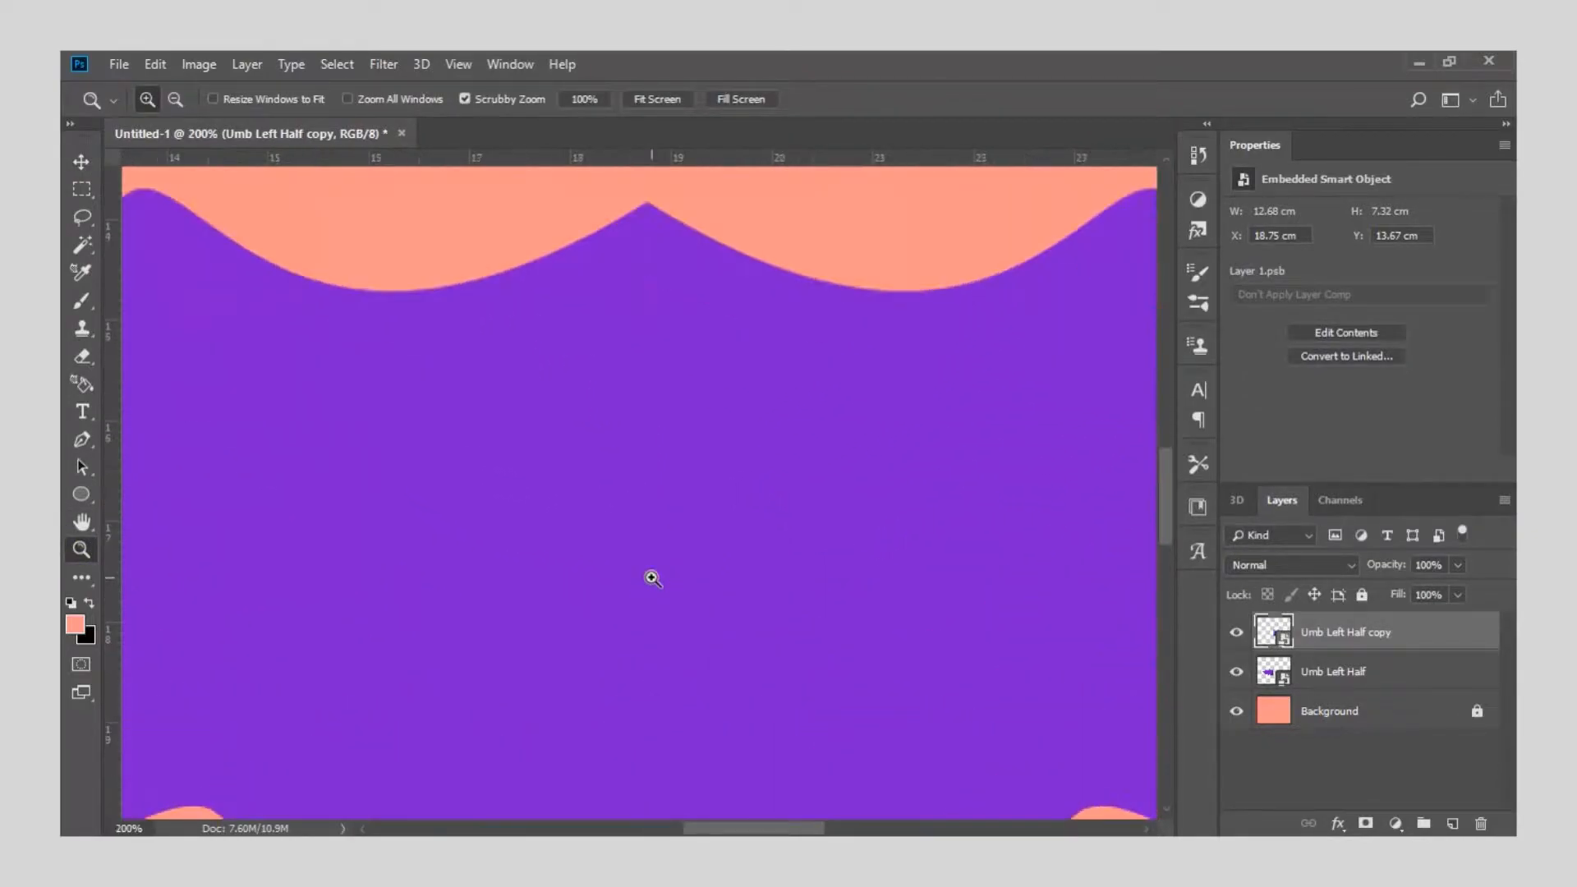
pyautogui.click(677, 102)
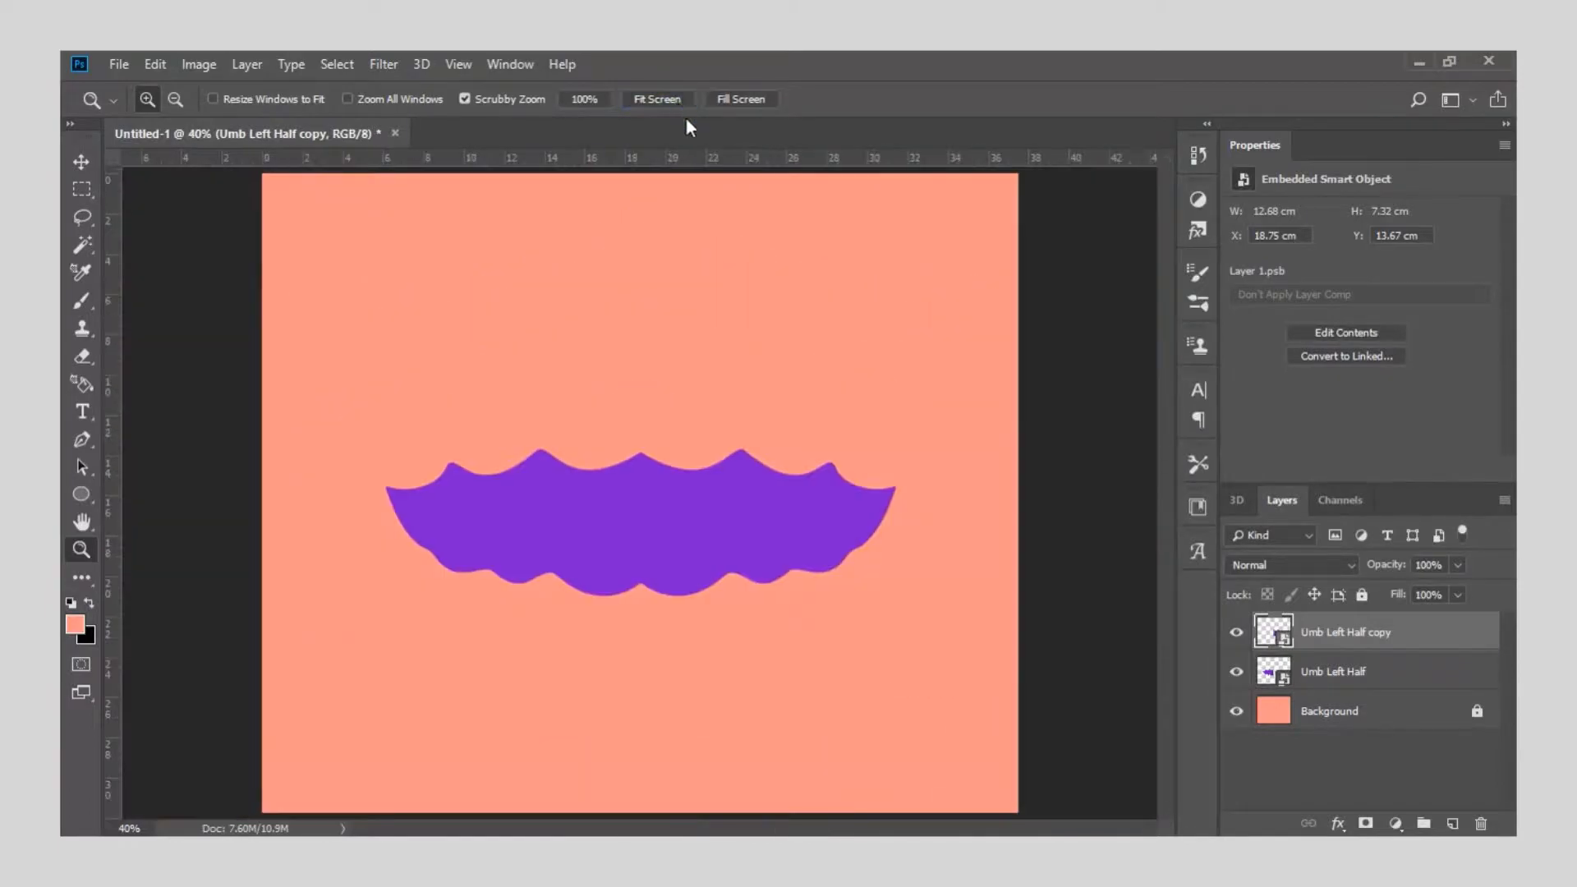
pyautogui.keyDown('shift'); pyautogui.click(1359, 671); pyautogui.keyUp('shift')
pyautogui.rightClick(1359, 671)
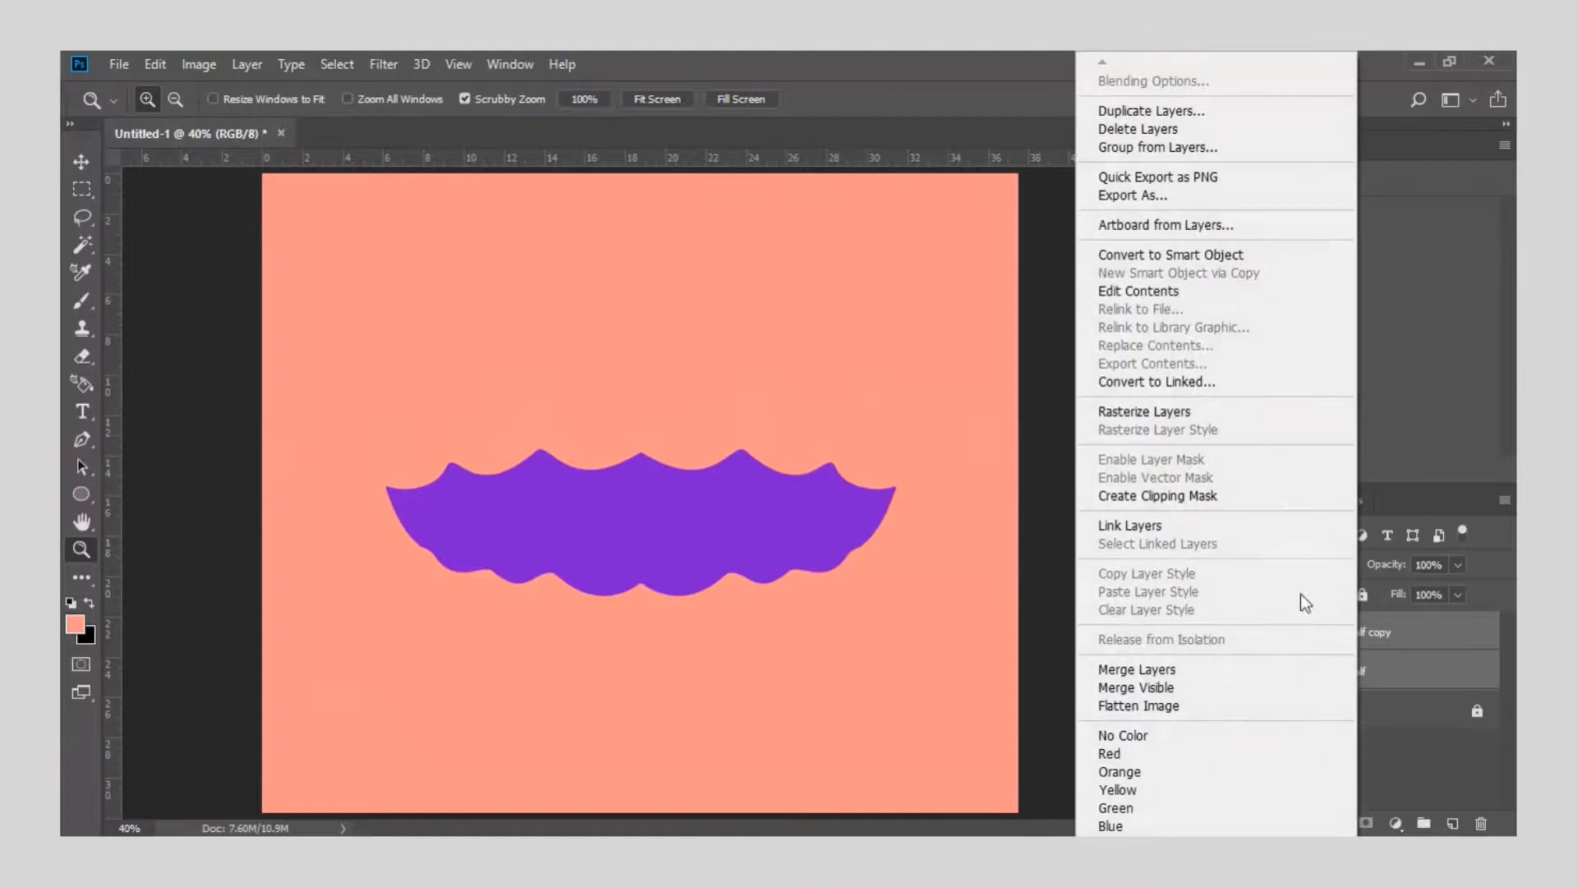
pyautogui.click(1177, 256)
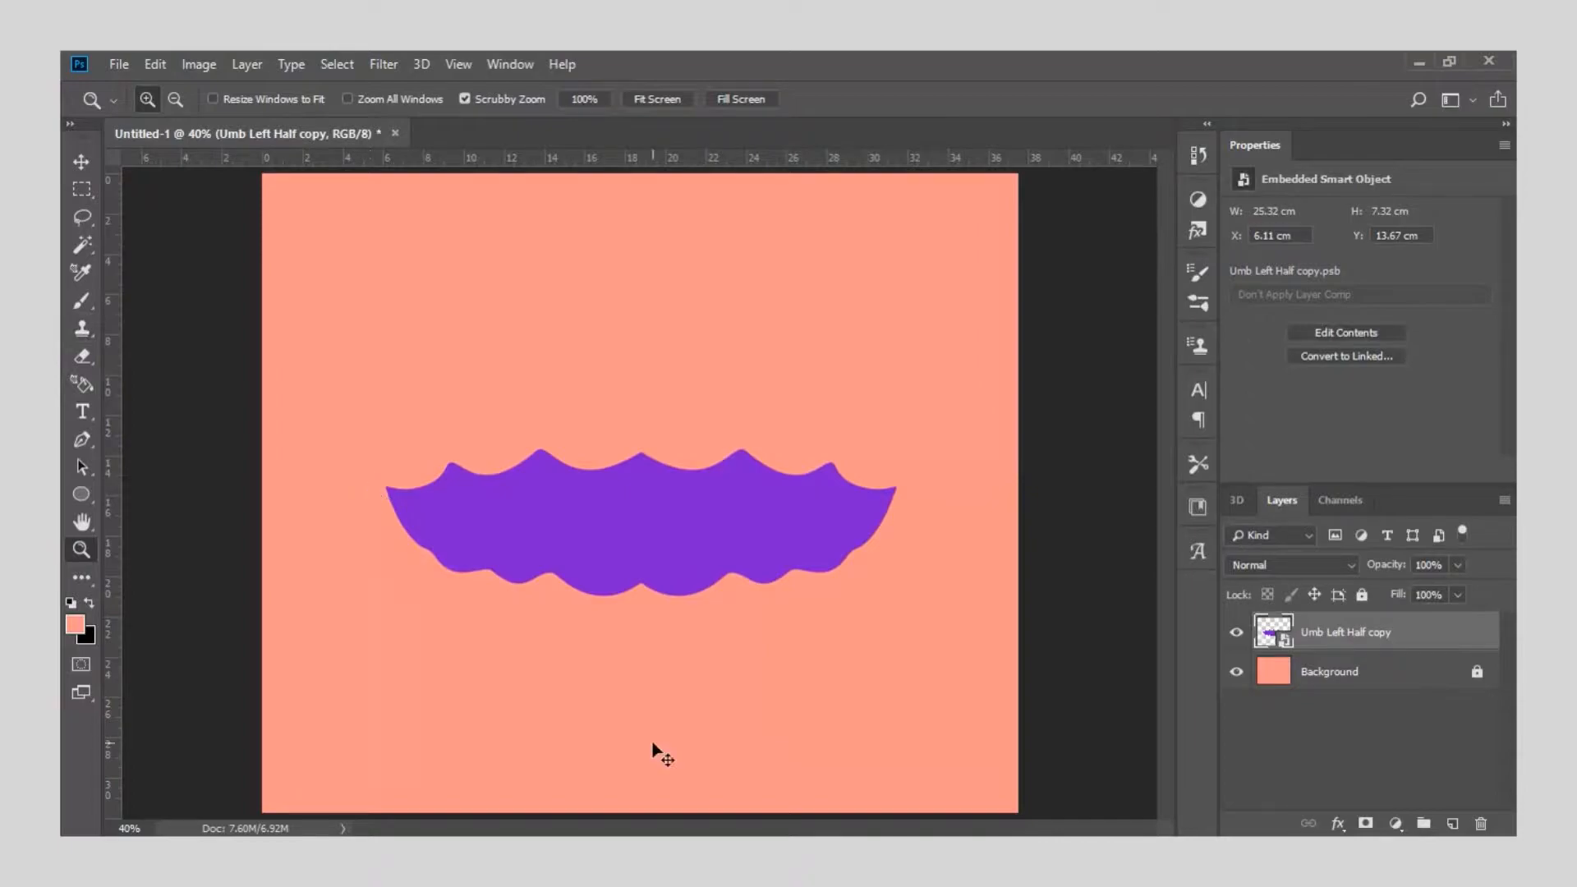
# Set the foreground colour to pinkish red #ee2c63.
pyautogui.click(76, 626)
pyautogui.moveTo(1154, 303); pyautogui.dragTo(1150, 310)
pyautogui.moveTo(1243, 543); pyautogui.dragTo(1238, 289)
pyautogui.click(1171, 292)
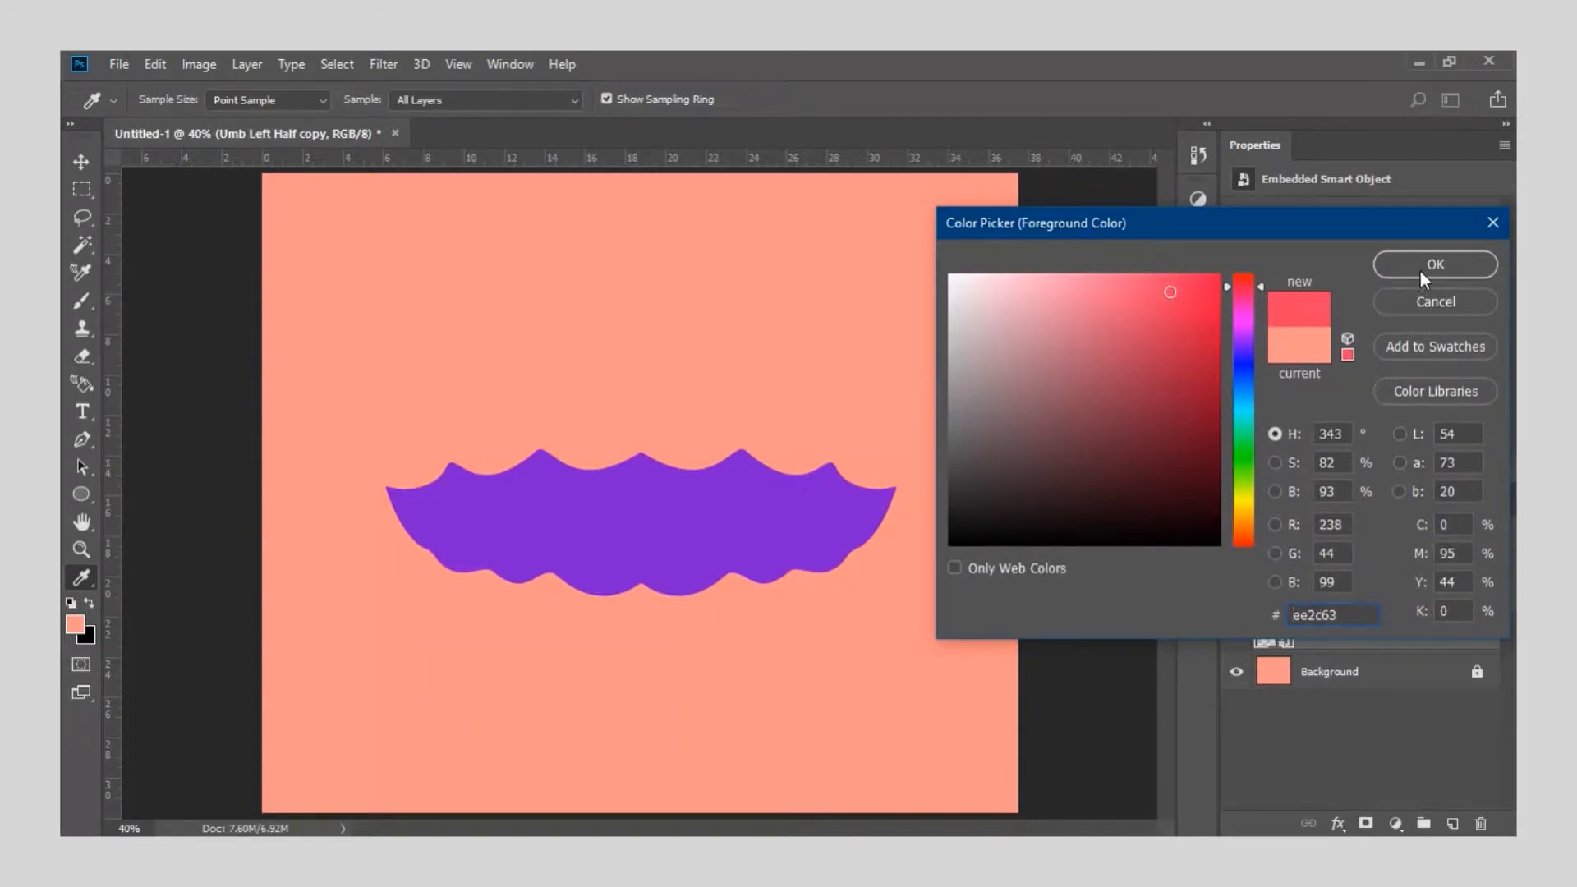
pyautogui.click(1419, 267)
# Draw a Pen path straight from the purple shape's left tip to its right tip and curving down to a point below its centre.
pyautogui.press('z')
pyautogui.click(81, 439)
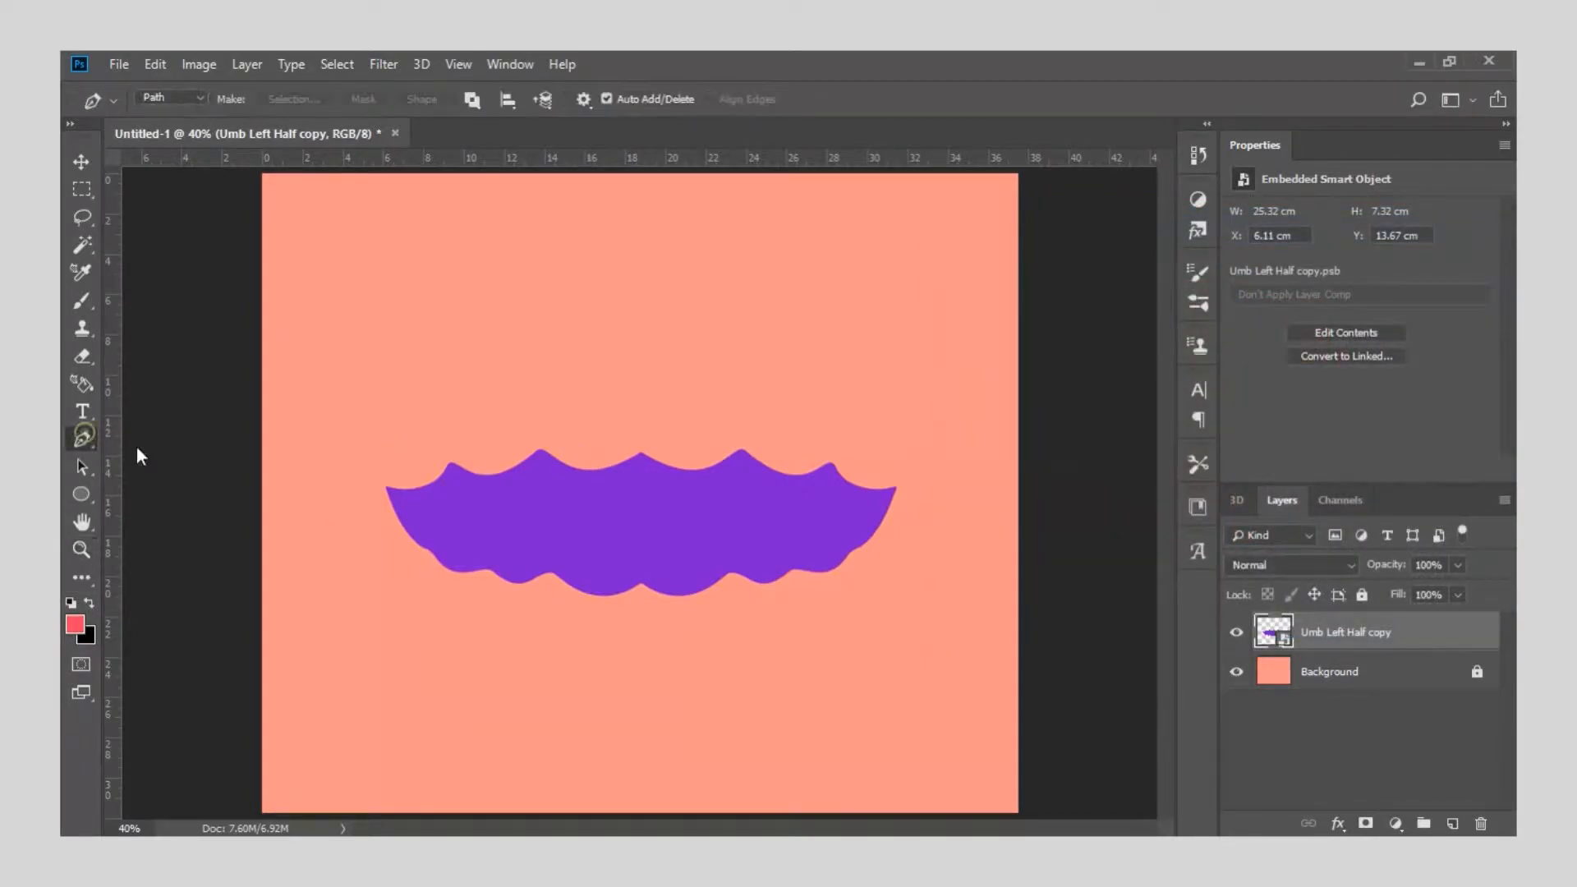
pyautogui.click(385, 488)
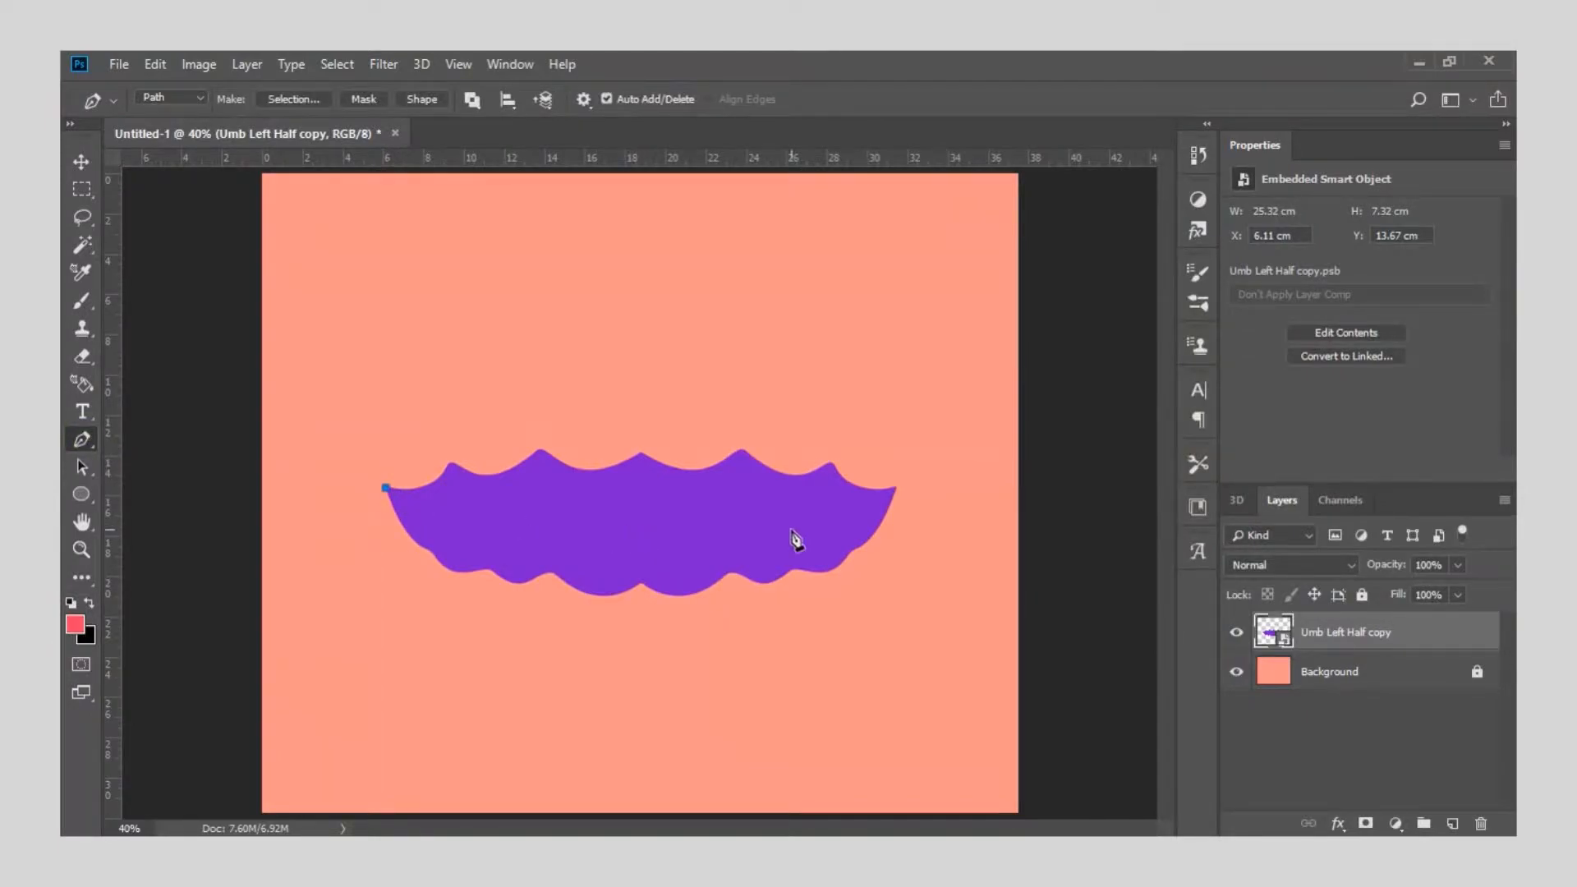
pyautogui.click(894, 488)
pyautogui.hotkey('ctrl', 'z')
pyautogui.click(894, 487)
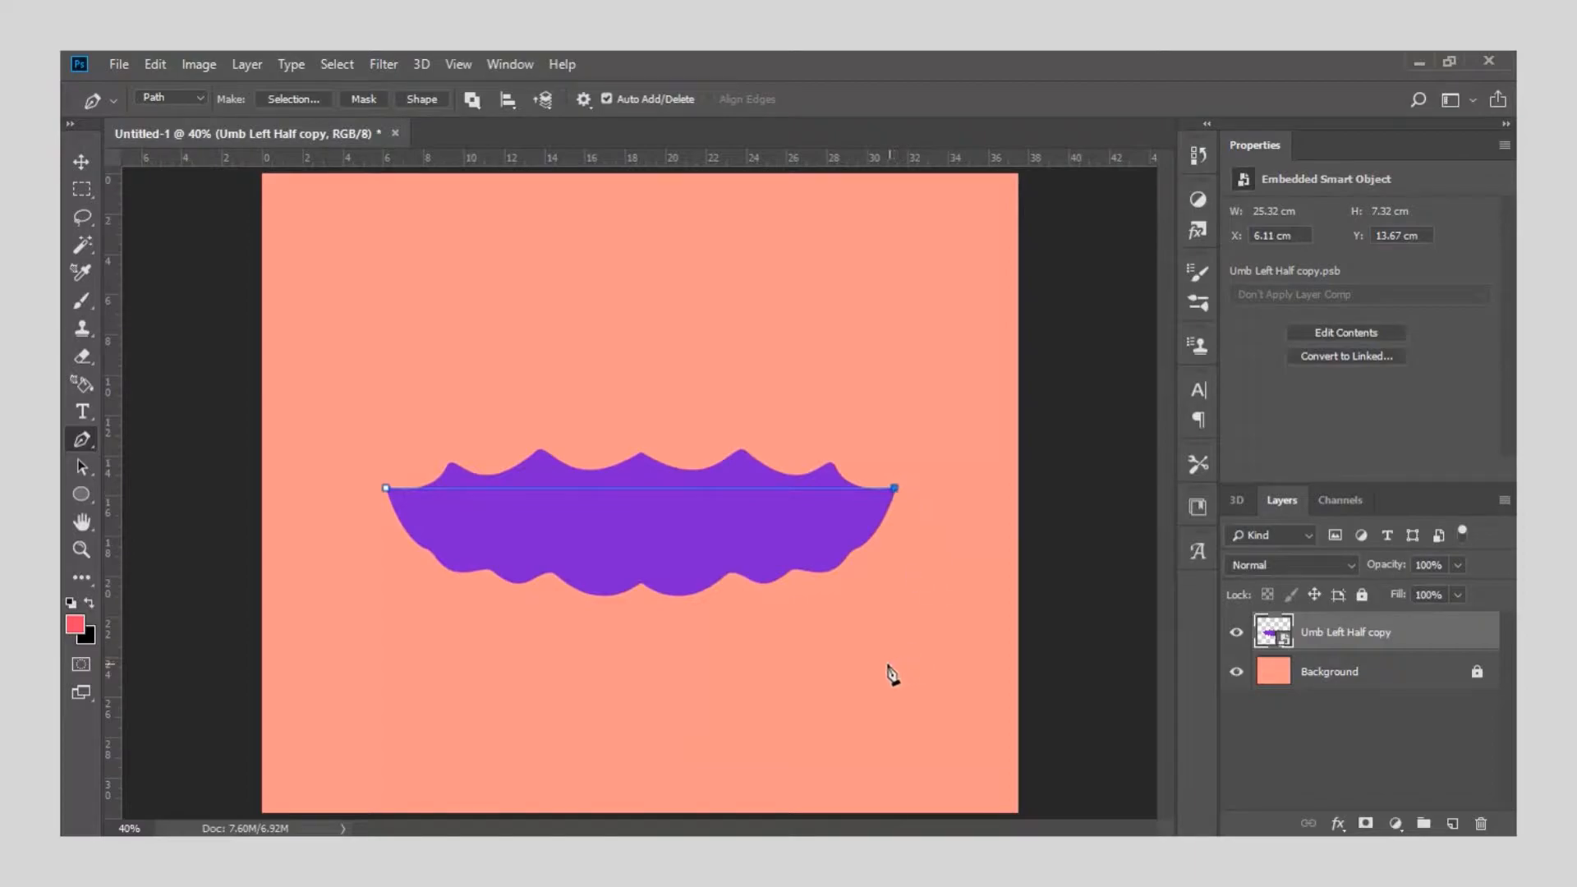
pyautogui.moveTo(735, 695); pyautogui.dragTo(618, 732)
pyautogui.keyDown('alt'); pyautogui.click(737, 696); pyautogui.keyUp('alt')
pyautogui.moveTo(620, 705); pyautogui.dragTo(568, 692)
pyautogui.hotkey('ctrl', 'z')
pyautogui.moveTo(659, 704); pyautogui.dragTo(624, 703)
# Move the path's left starting anchor to the shape's centre and close the path with a near-vertical edge down to the lowest point.
pyautogui.click(387, 489)
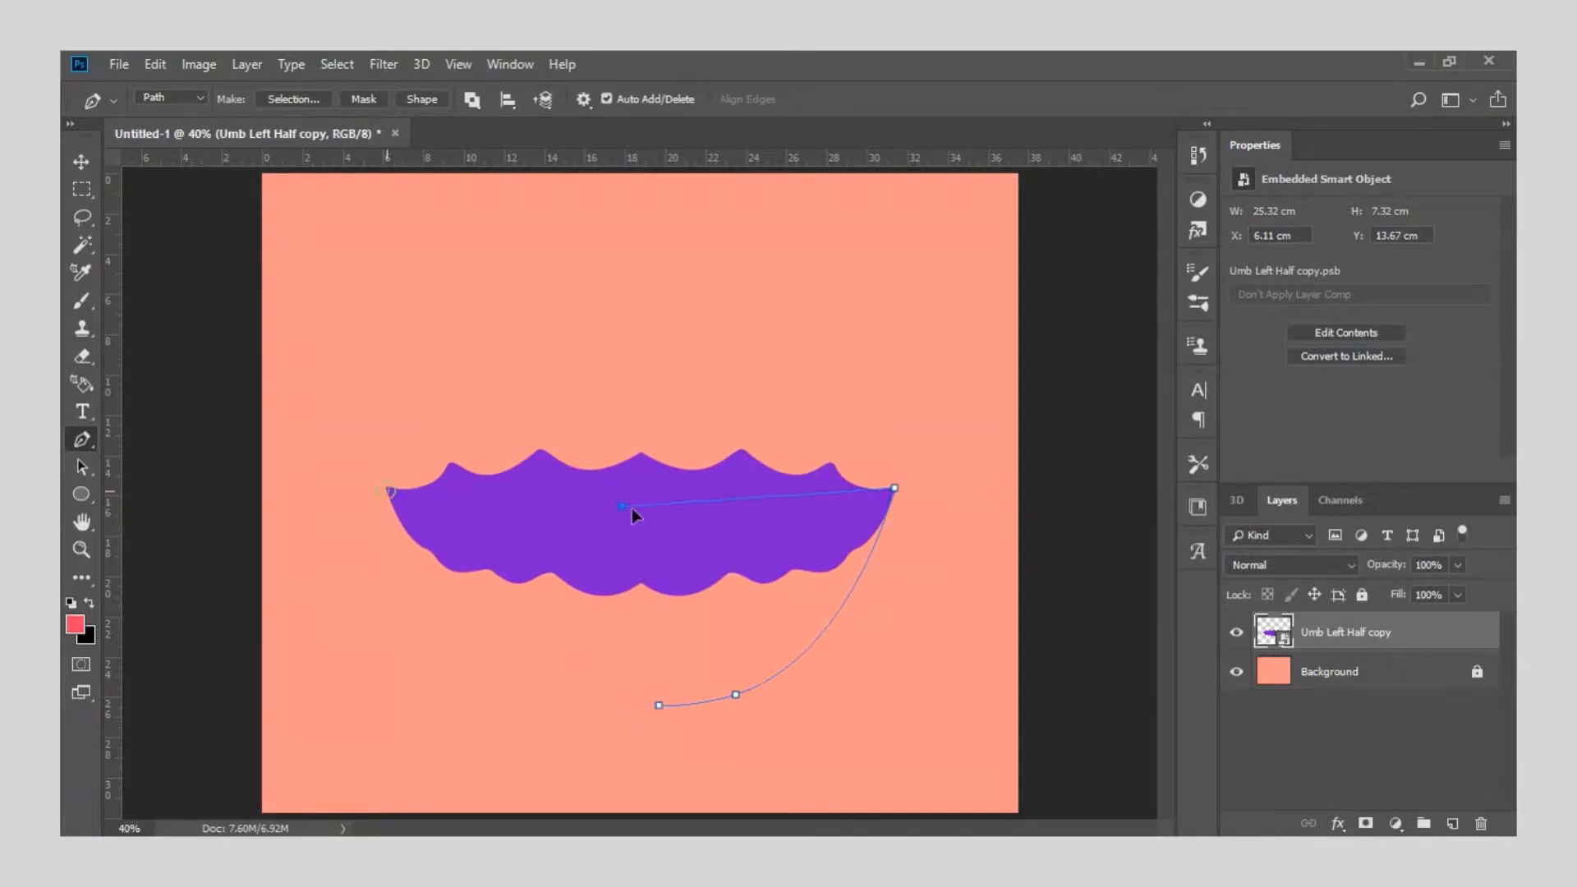
pyautogui.moveTo(644, 495); pyautogui.dragTo(645, 488)
pyautogui.click(659, 706)
pyautogui.click(645, 489)
pyautogui.hotkey('ctrl', 'z')
pyautogui.moveTo(658, 706); pyautogui.dragTo(649, 707)
pyautogui.click(645, 489)
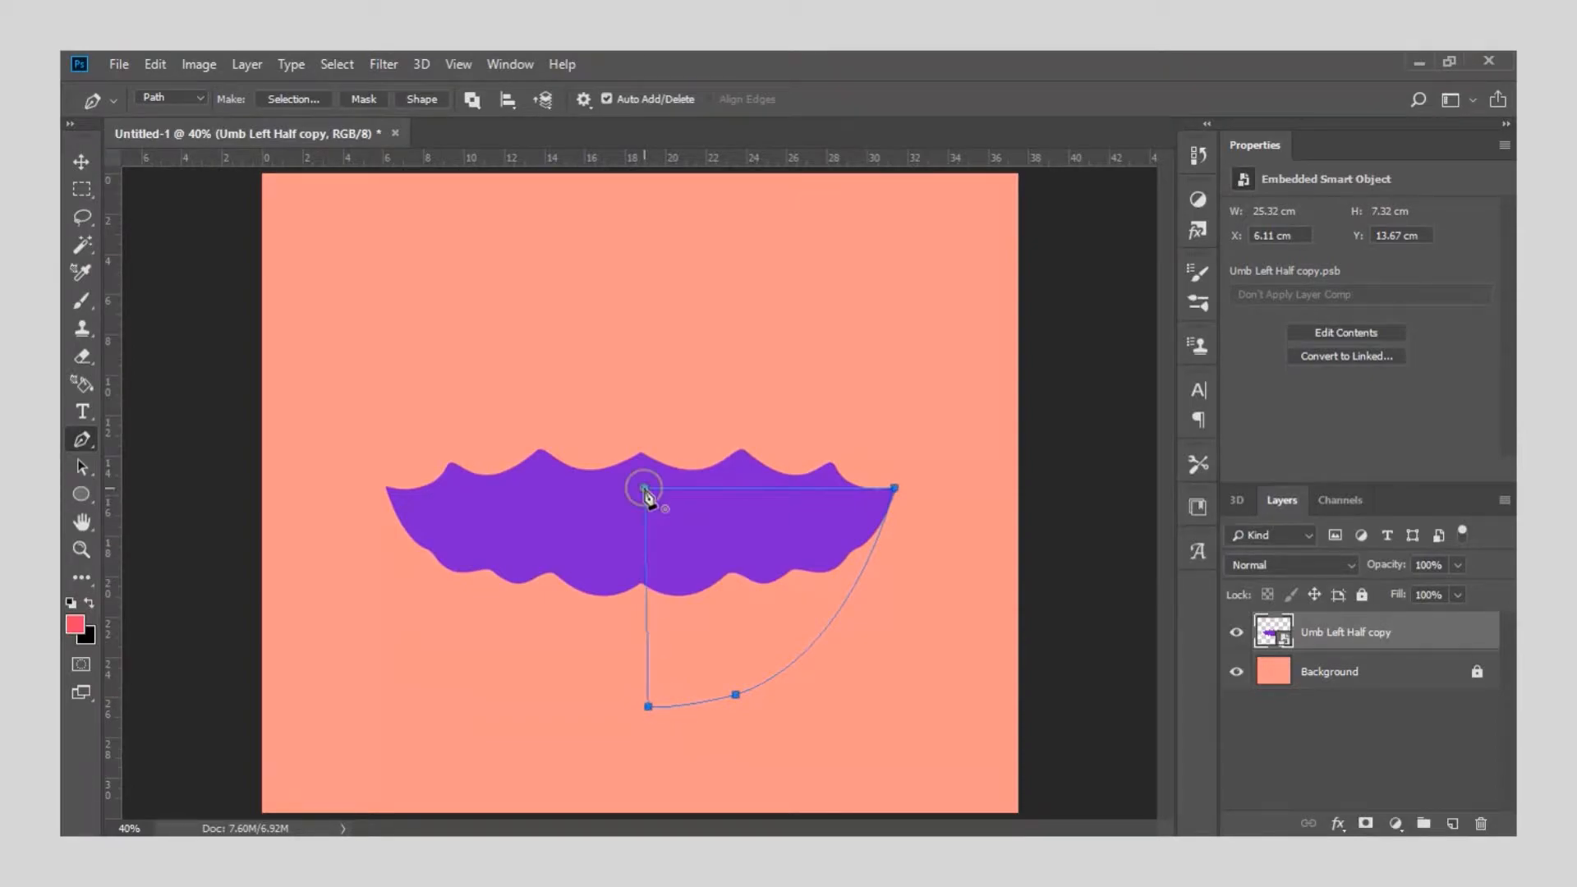
# Add a new layer and fill the closed path on it with the pinkish-red foreground colour.
pyautogui.rightClick(728, 591)
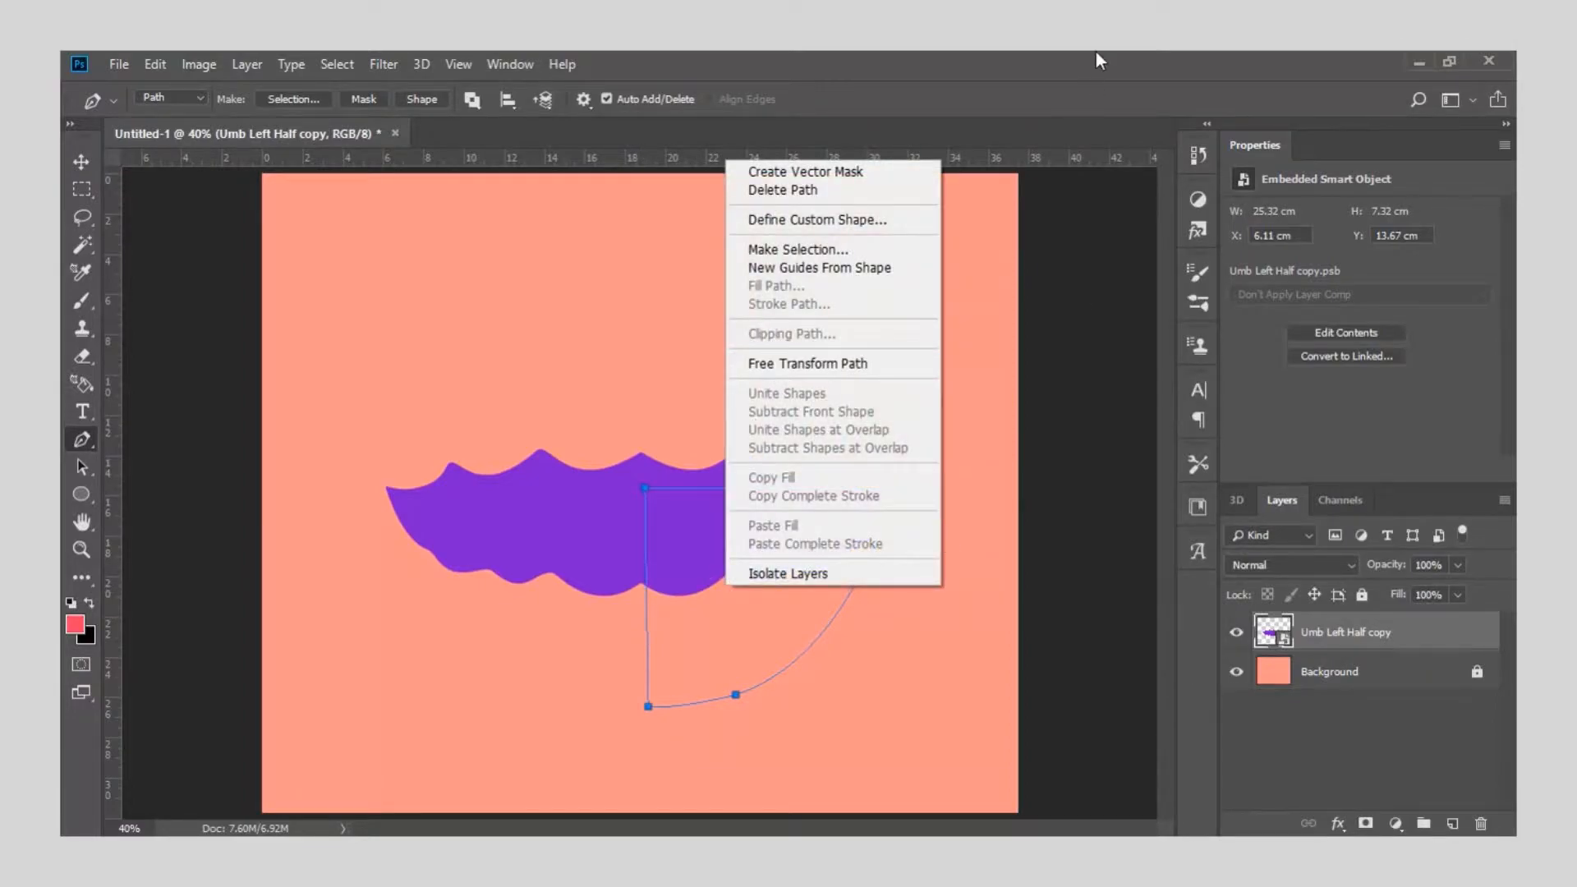
pyautogui.press('Escape')
pyautogui.click(1451, 823)
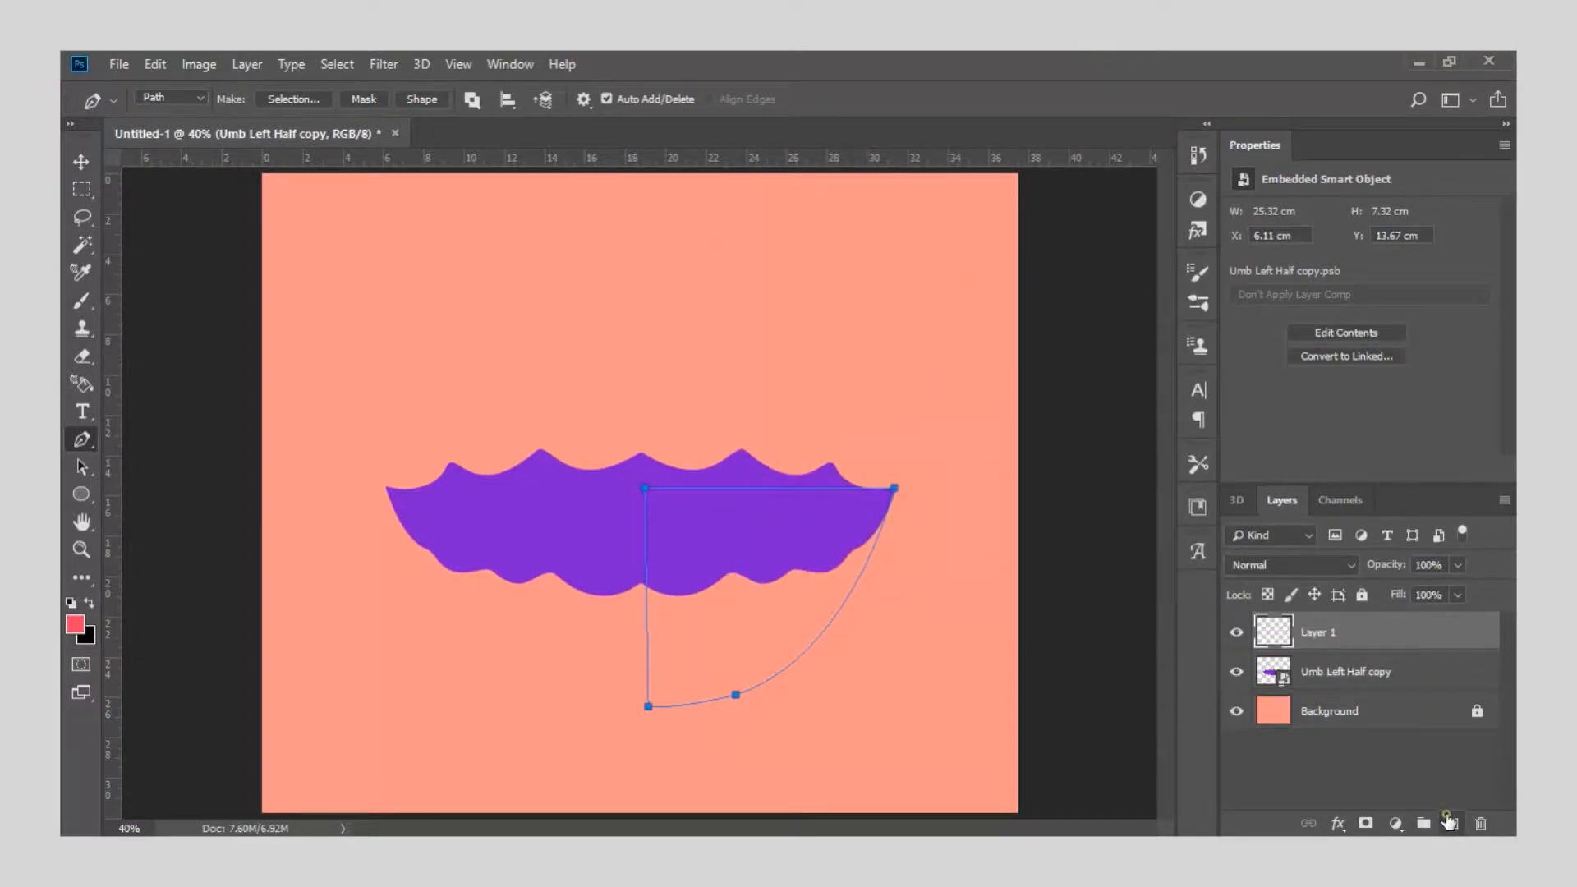
pyautogui.rightClick(672, 544)
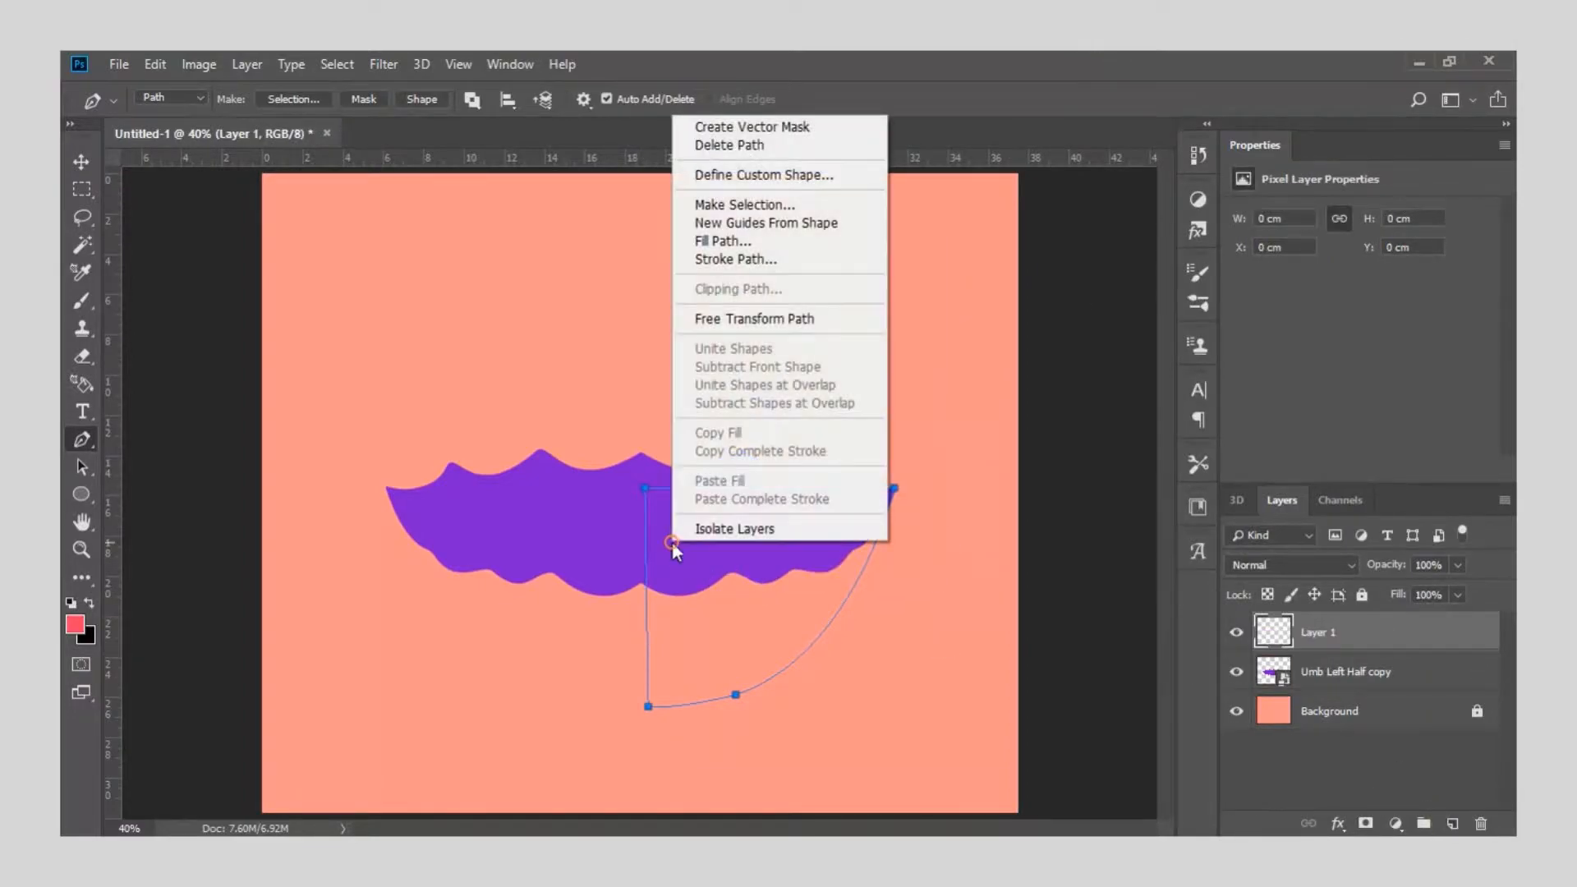
pyautogui.click(731, 243)
pyautogui.click(1100, 334)
pyautogui.click(1110, 358)
pyautogui.click(1269, 335)
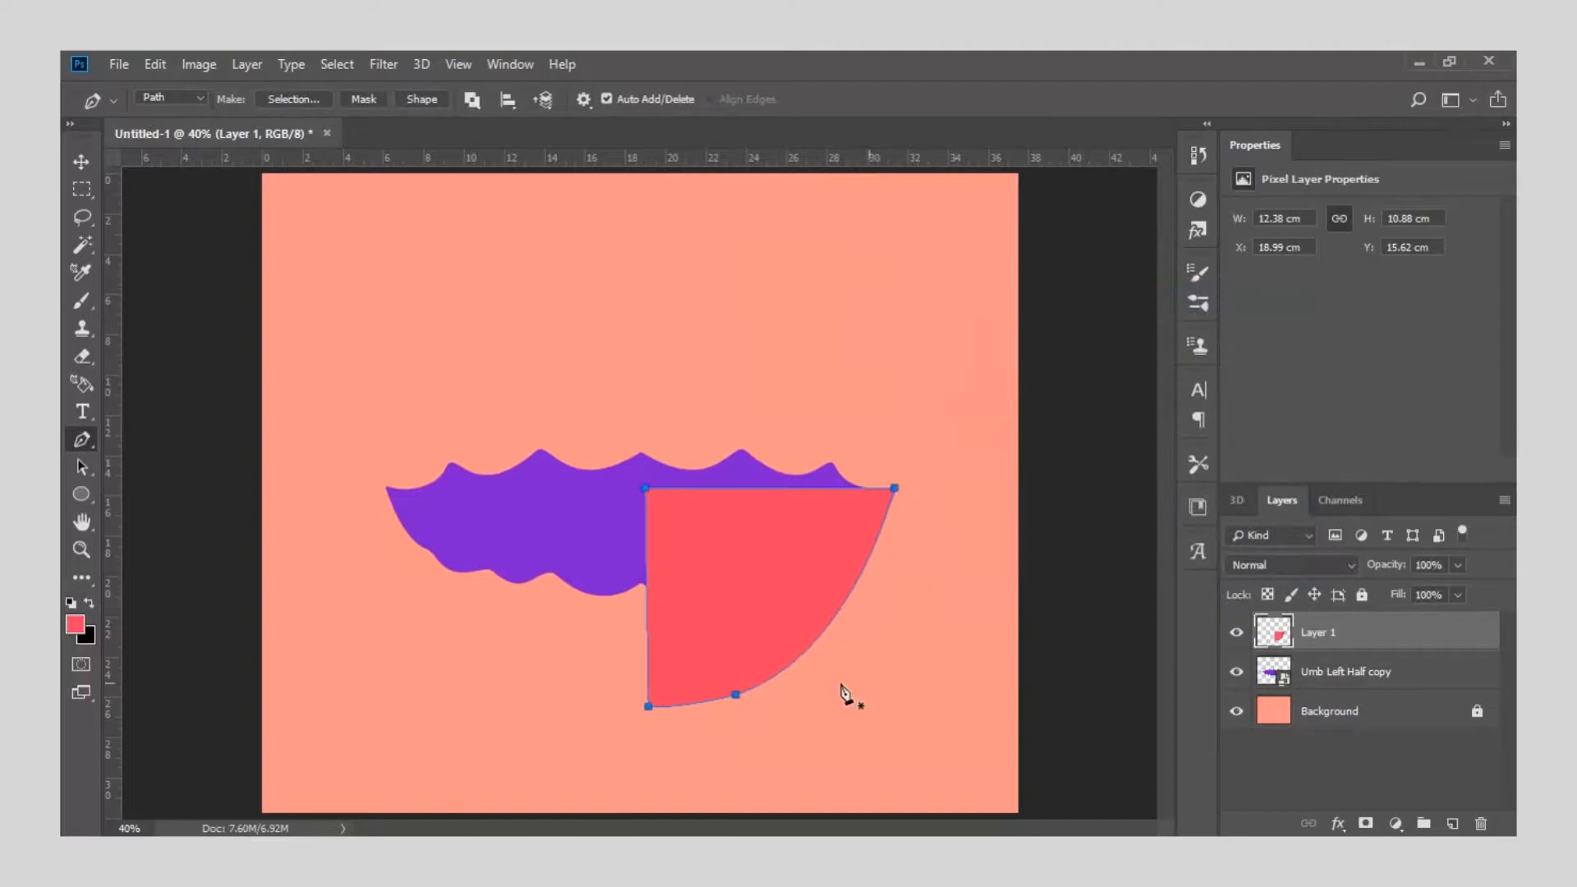
# Place the red shape's layer beneath the purple shape, dismiss the path, and widen the red shape to about 13.14 cm.
pyautogui.moveTo(1335, 633); pyautogui.dragTo(1350, 688)
pyautogui.press('Escape')
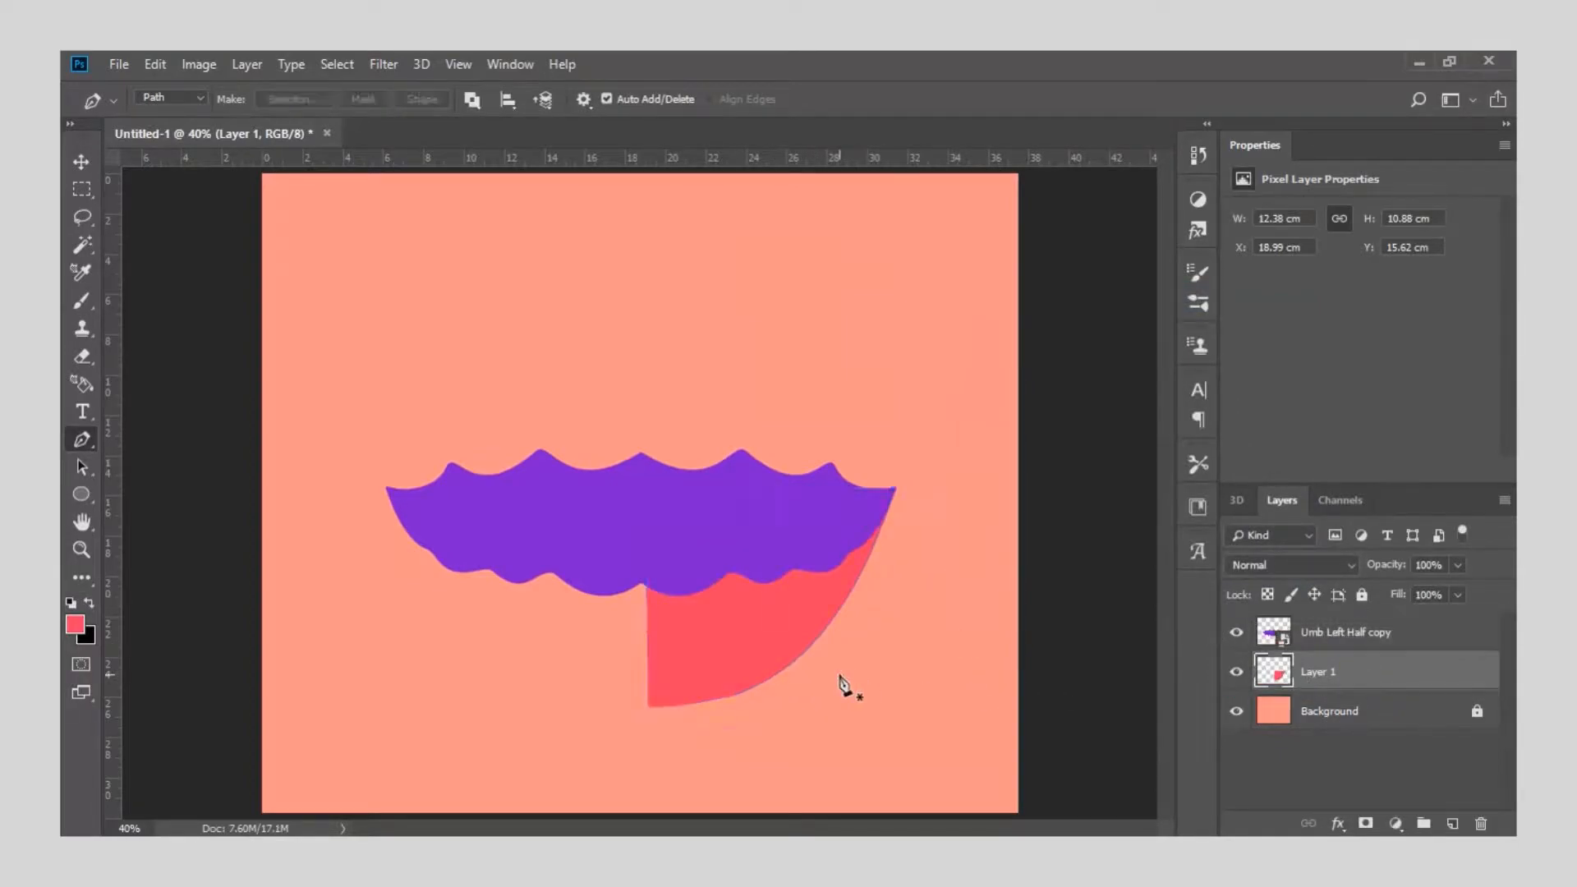
pyautogui.click(85, 169)
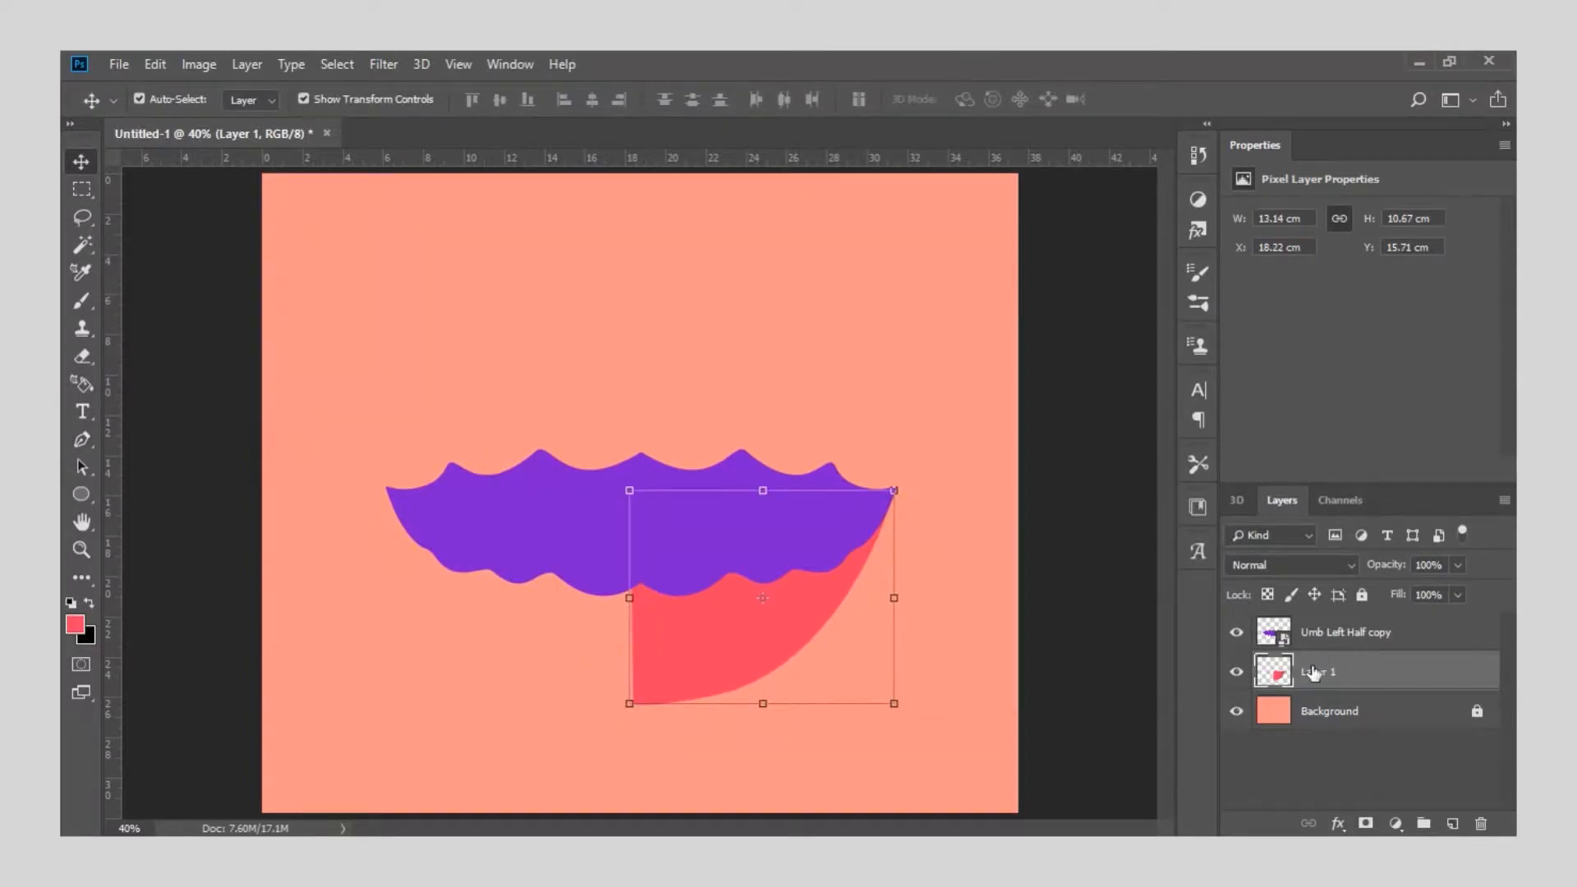
# Duplicate the red half to the opposite side of the umbrella and flip the copy horizontally.
pyautogui.moveTo(753, 633); pyautogui.dragTo(510, 623)
pyautogui.rightClick(510, 623)
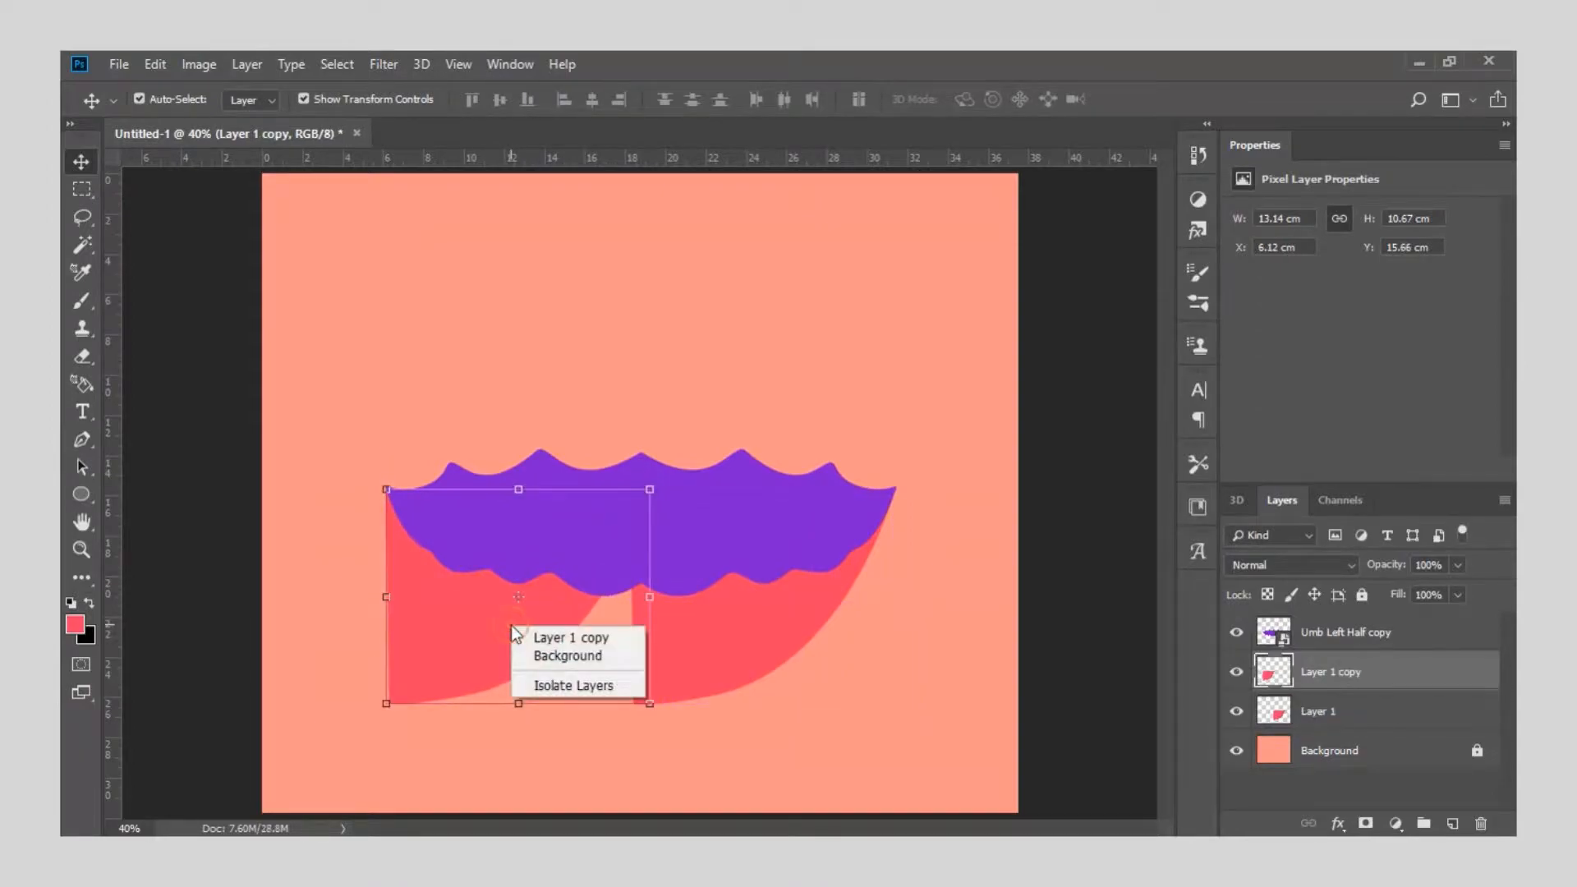
pyautogui.press('Escape')
pyautogui.hotkey('ctrl', 't')
pyautogui.rightClick(651, 584)
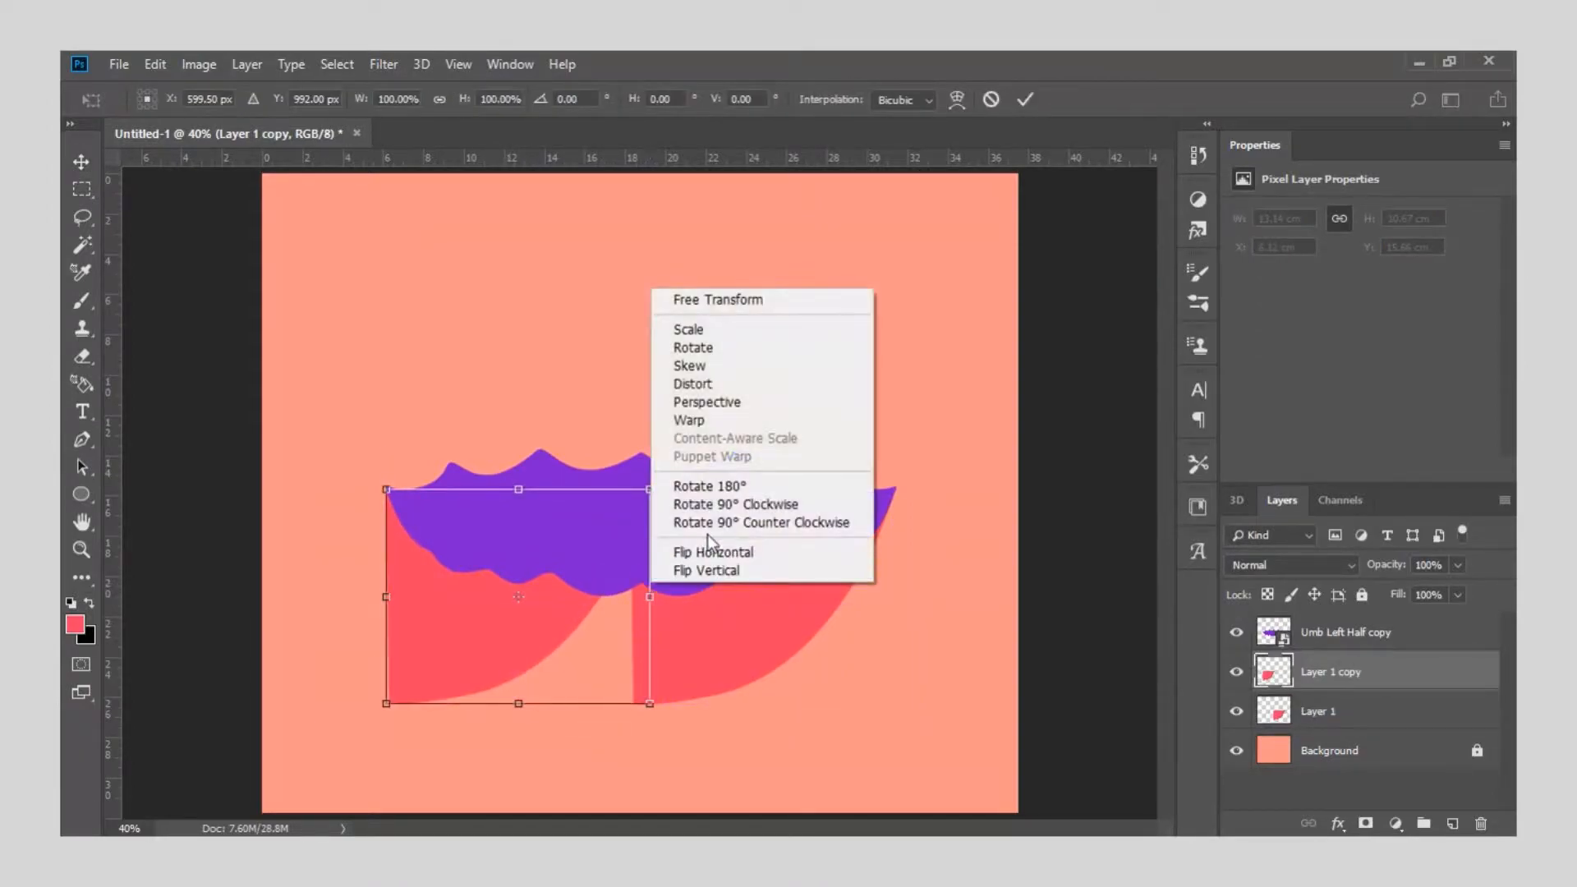
pyautogui.click(721, 555)
pyautogui.press('Return')
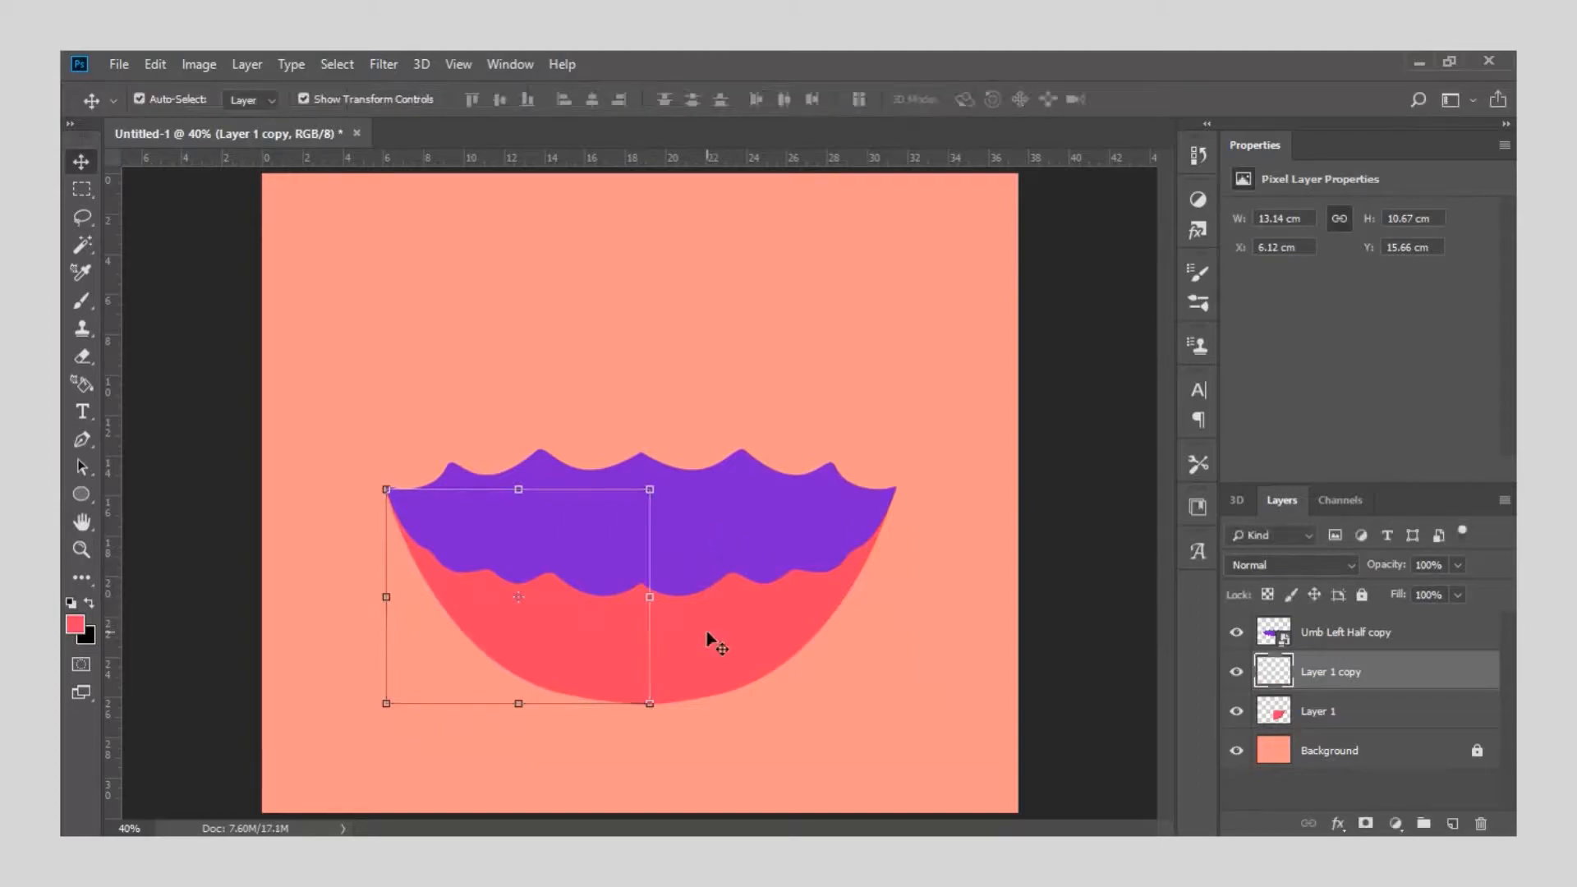
# Nudge the left red half down to Y 15.68 cm and convert both red halves into one smart object.
pyautogui.click(85, 554)
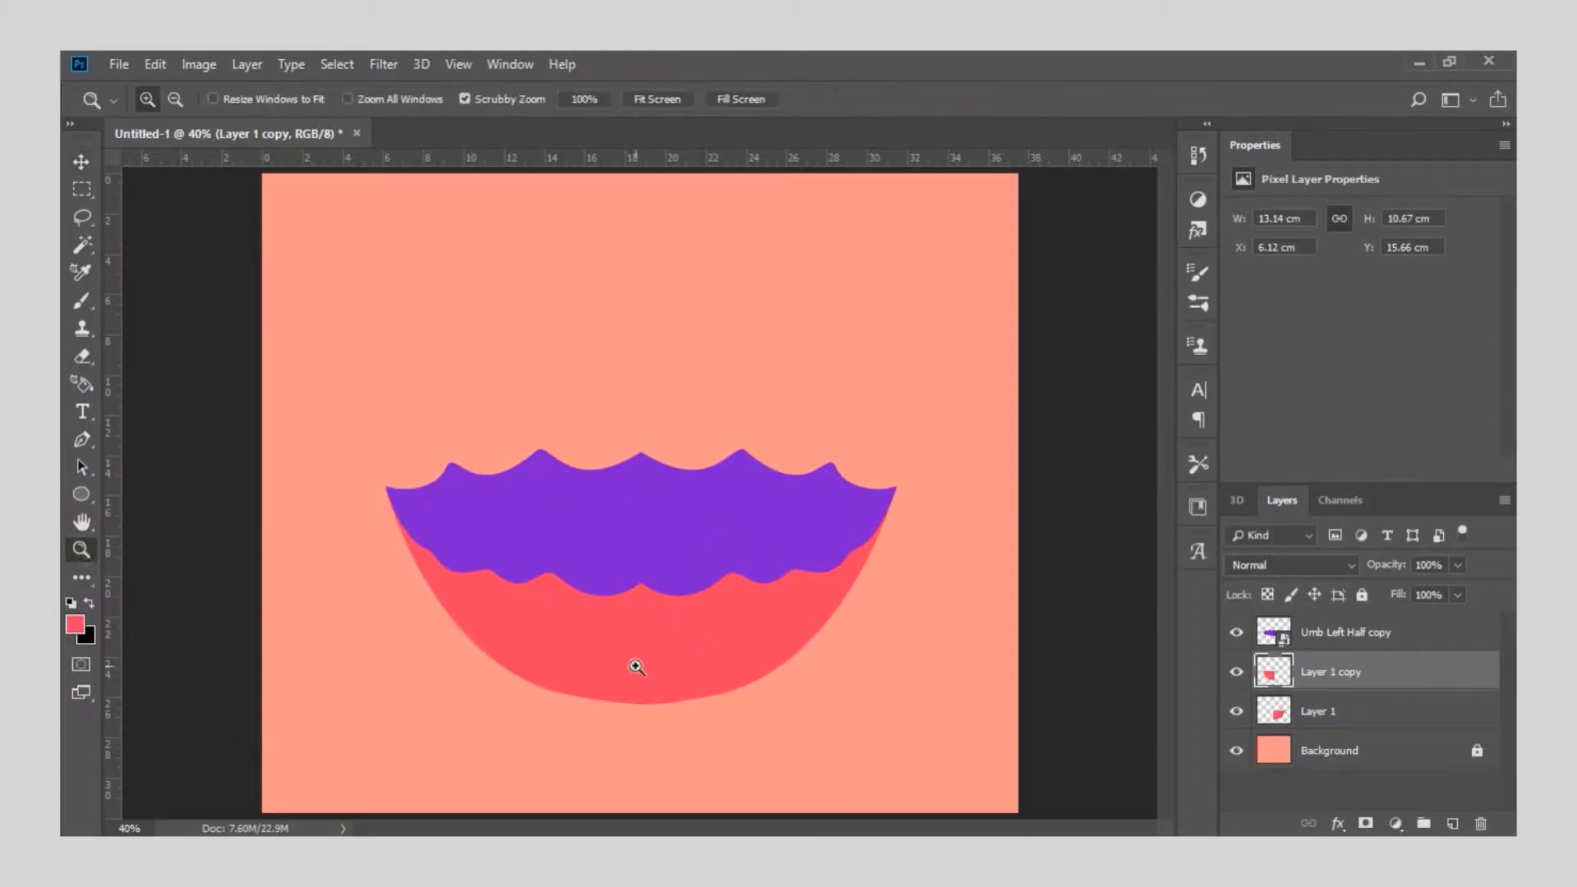
pyautogui.click(634, 666)
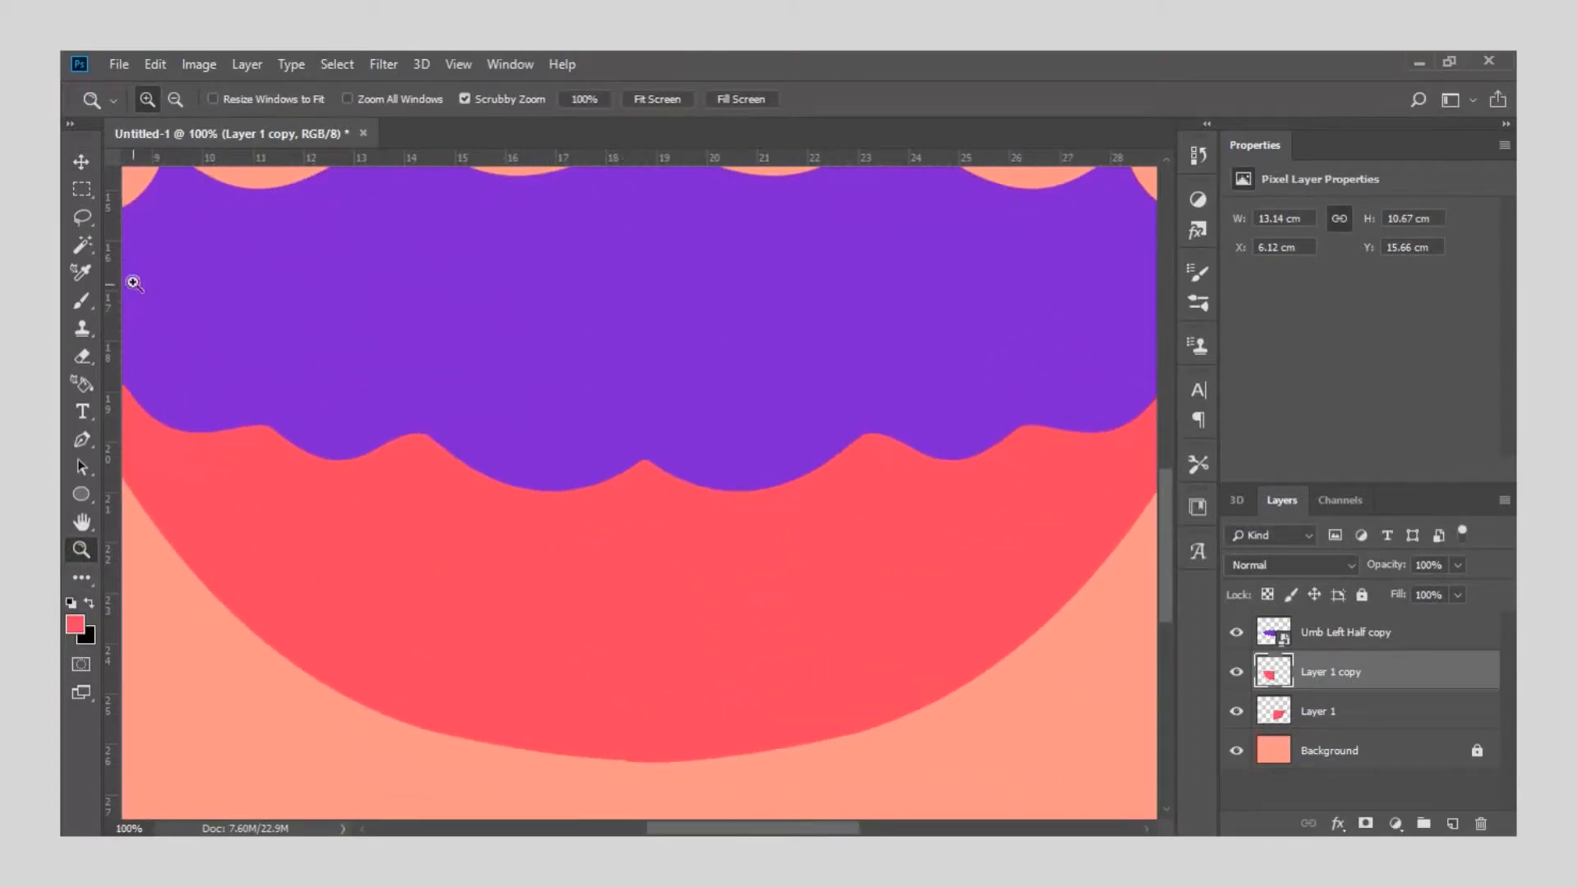
pyautogui.click(87, 161)
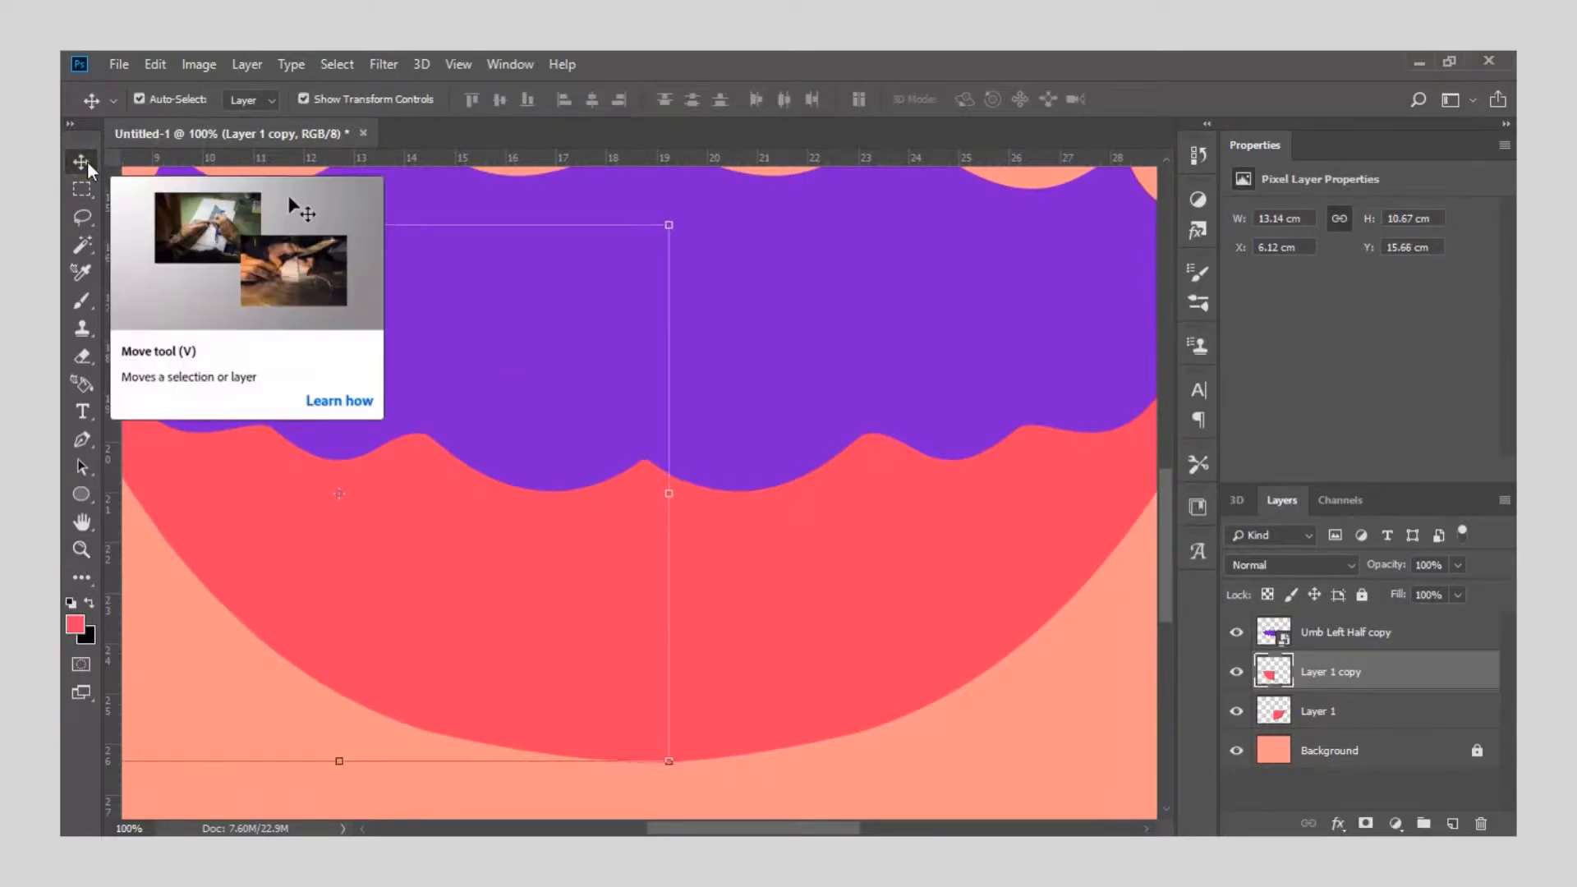
pyautogui.click(80, 550)
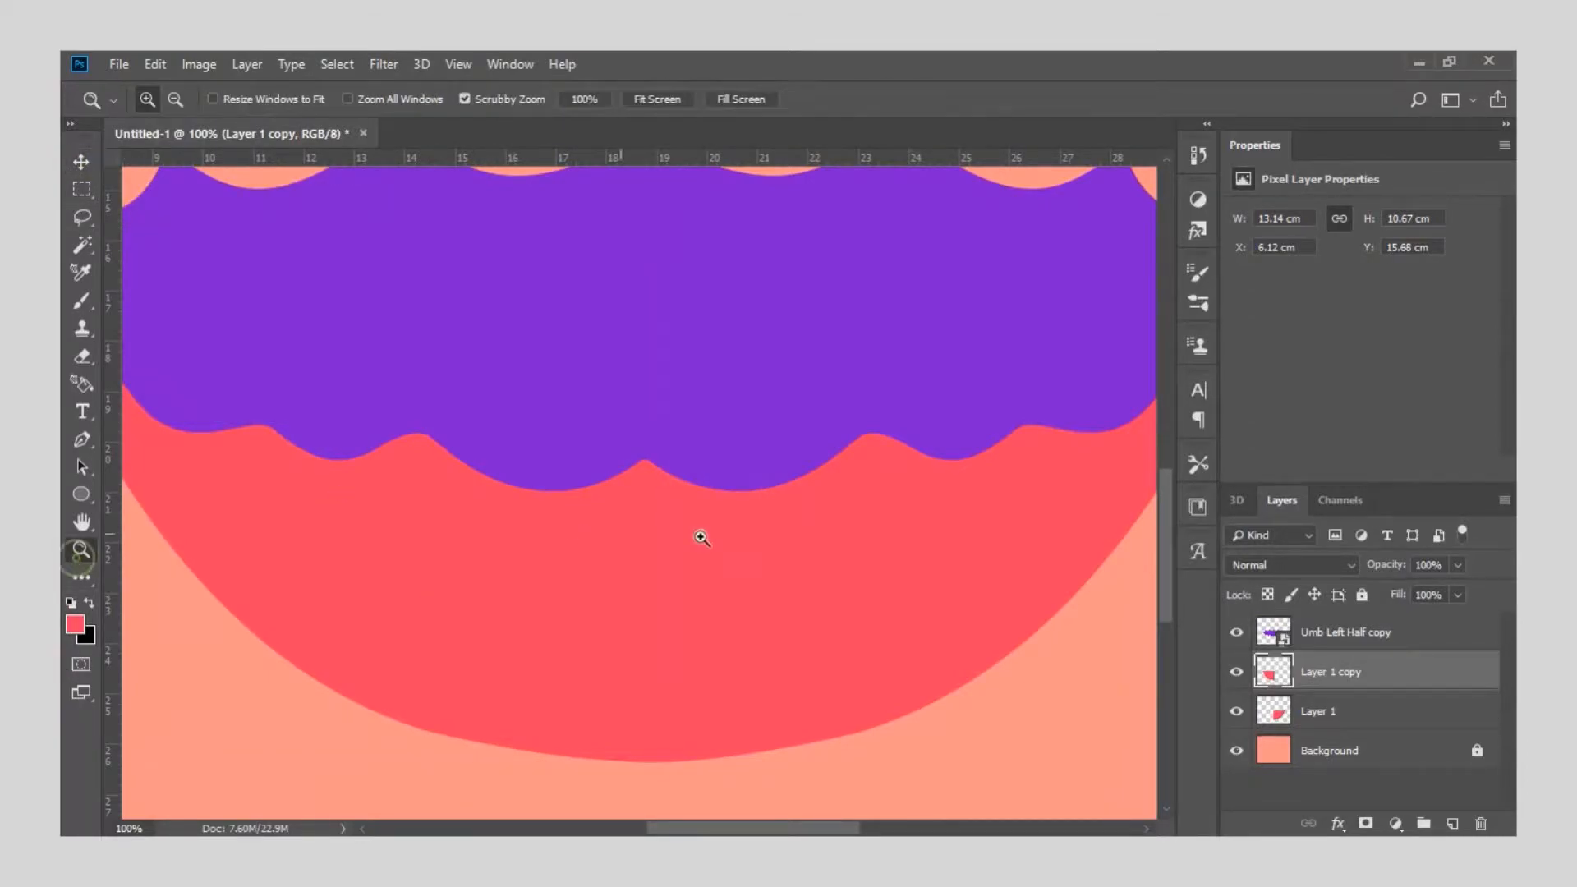
pyautogui.click(667, 100)
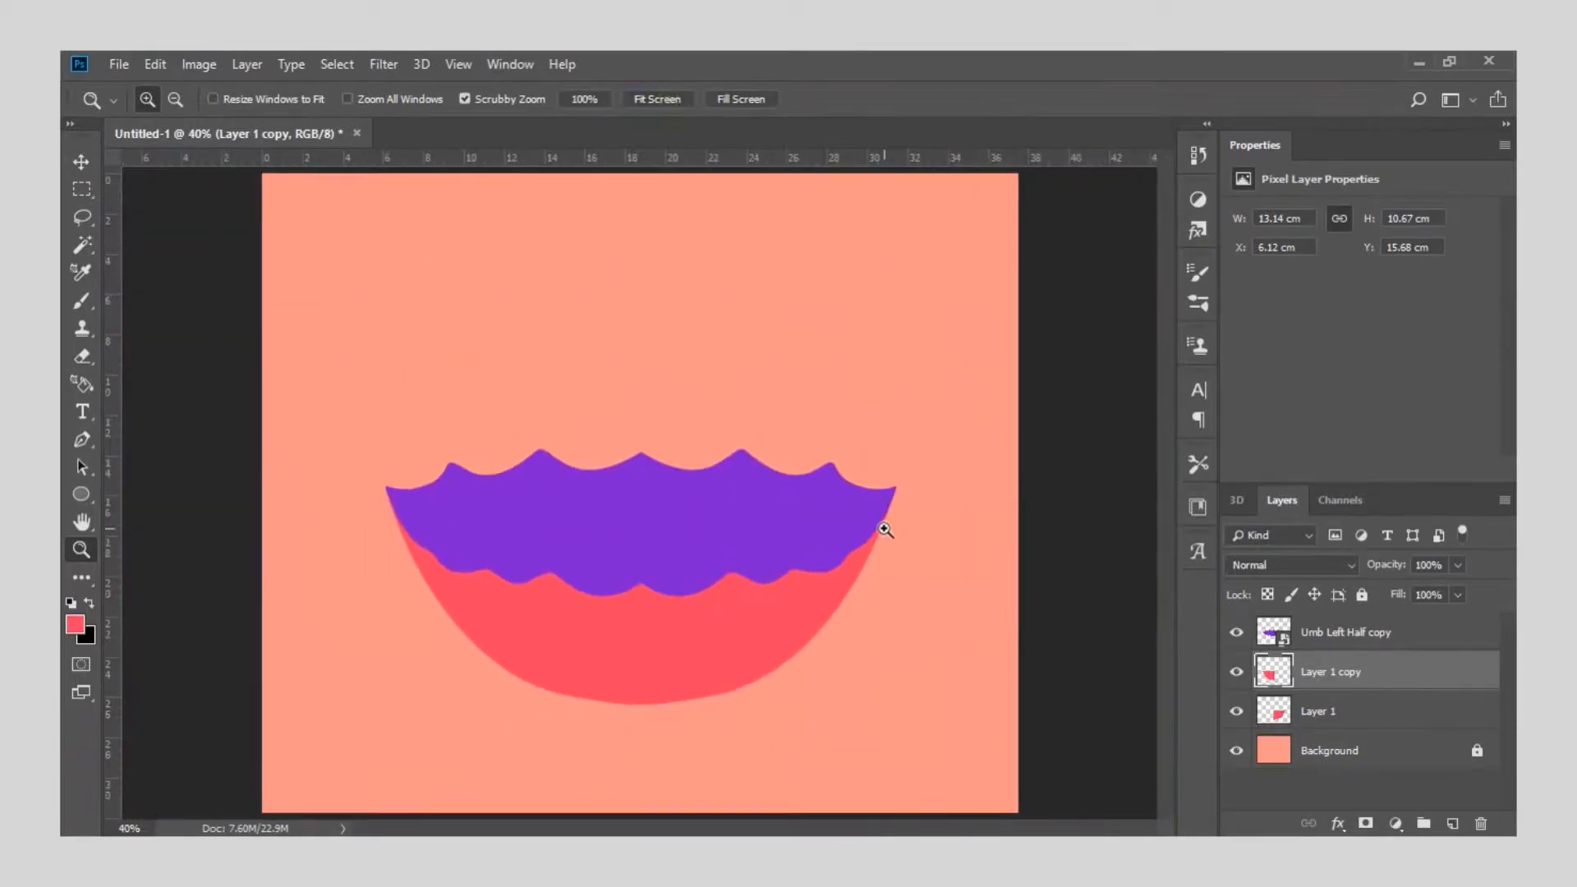
pyautogui.keyDown('shift'); pyautogui.click(1349, 715); pyautogui.keyUp('shift')
pyautogui.rightClick(1349, 713)
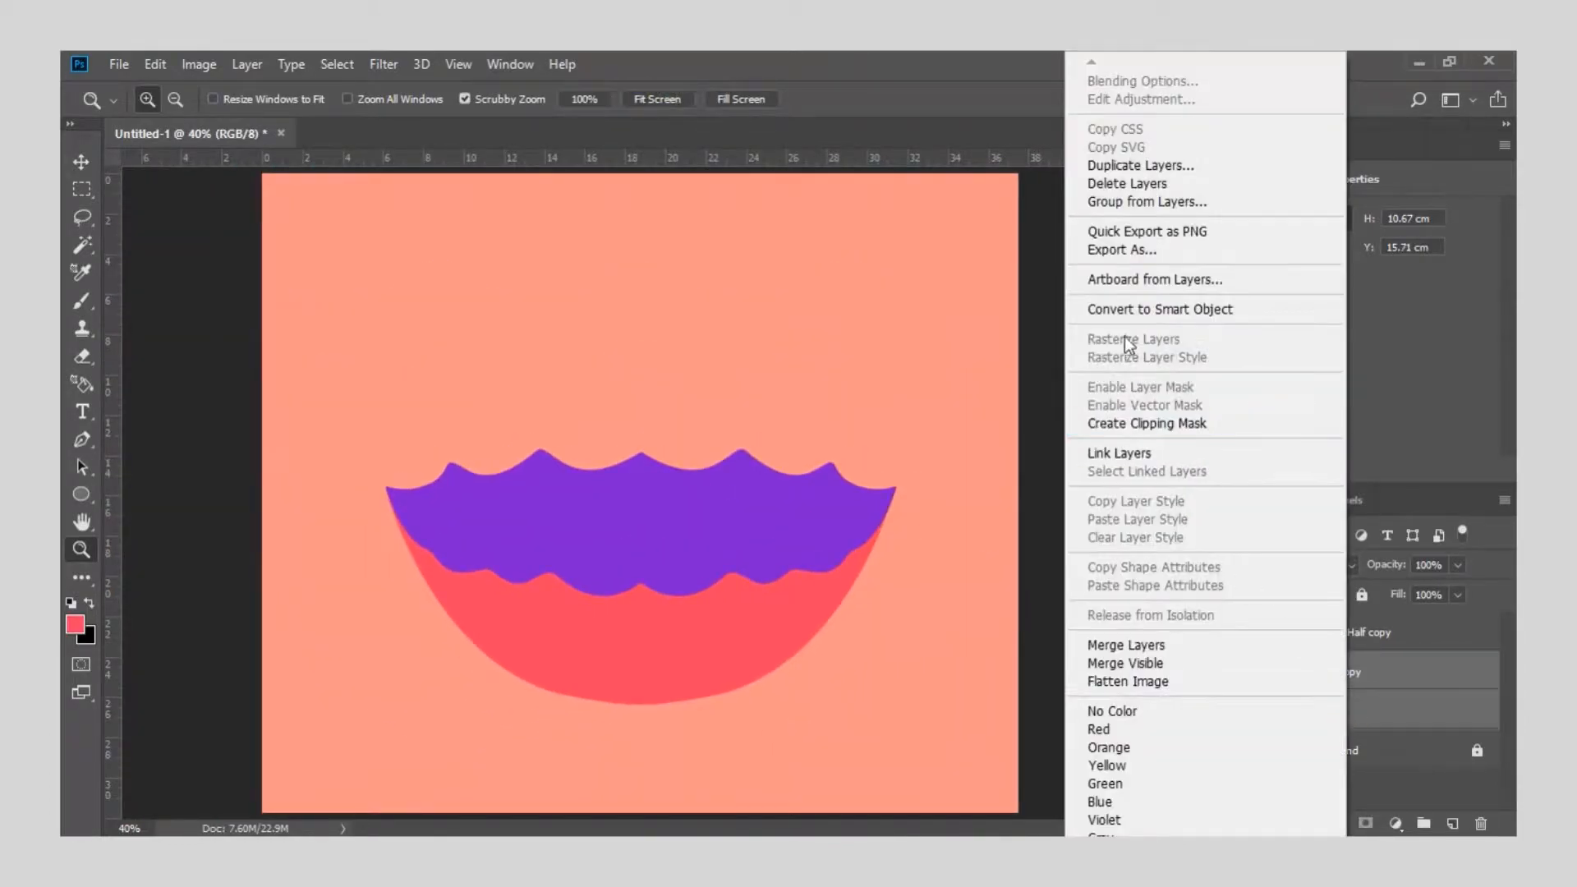
pyautogui.click(1122, 310)
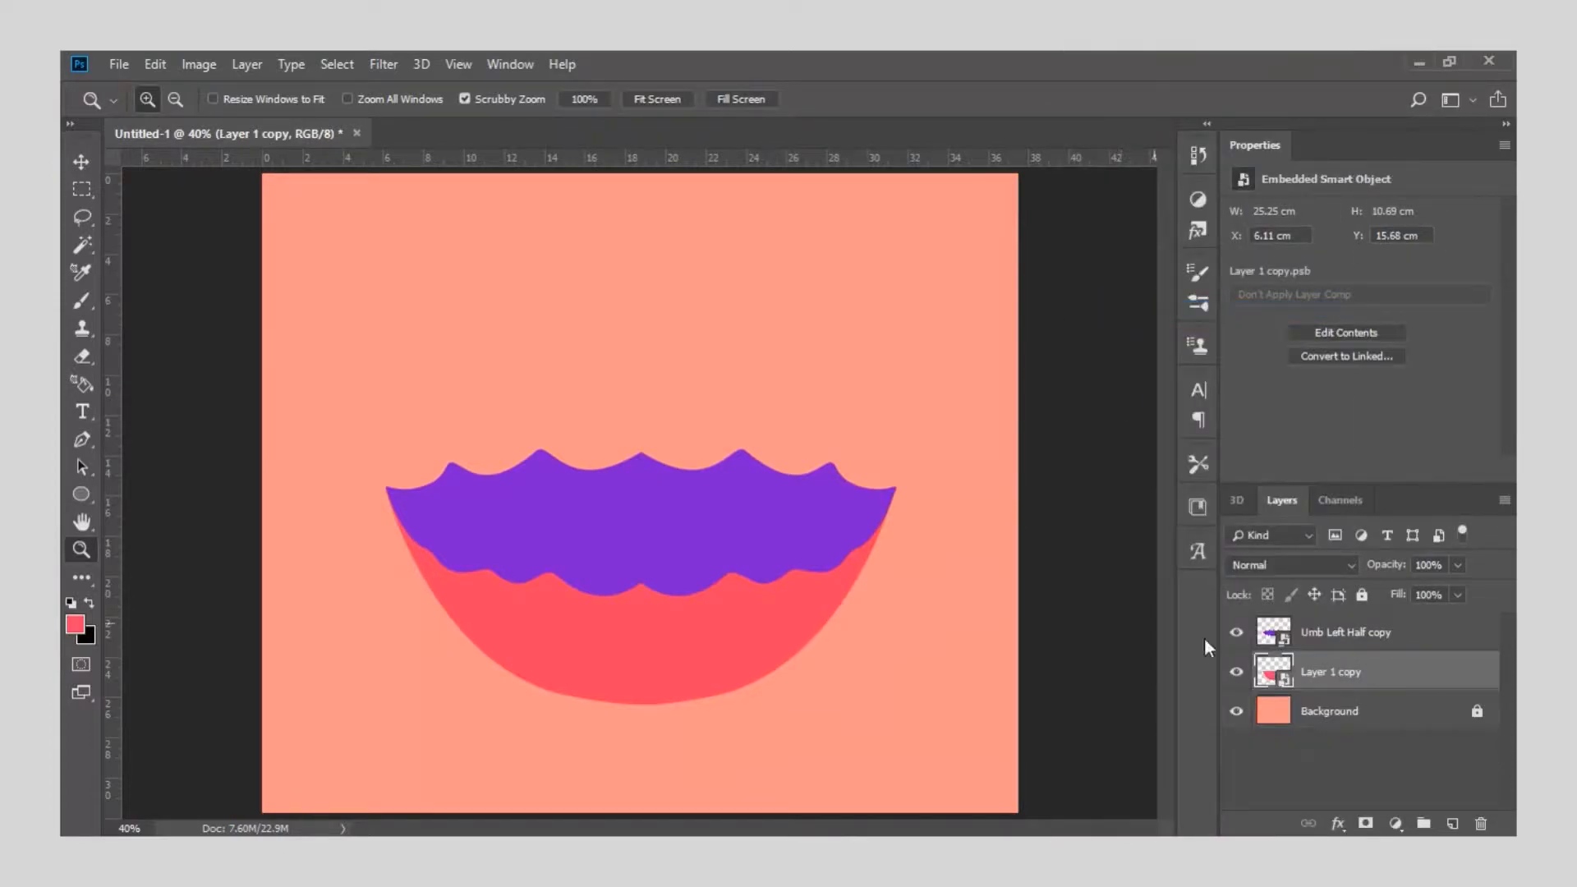
# Set the foreground colour to a lighter pink and add an empty layer directly above the red shape.
pyautogui.click(1352, 649)
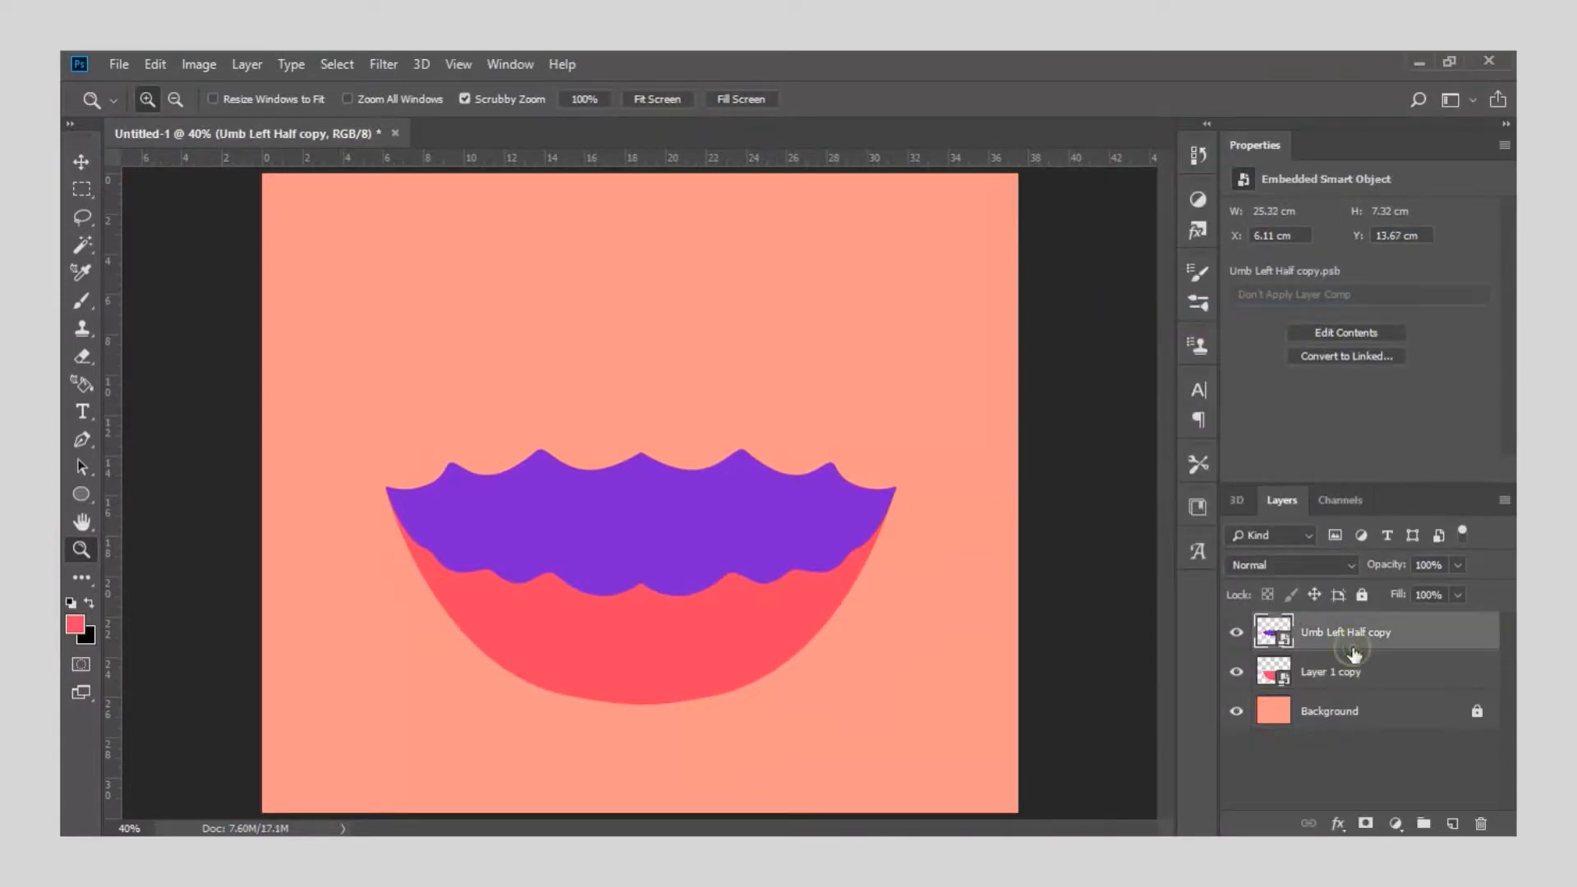
pyautogui.click(1355, 673)
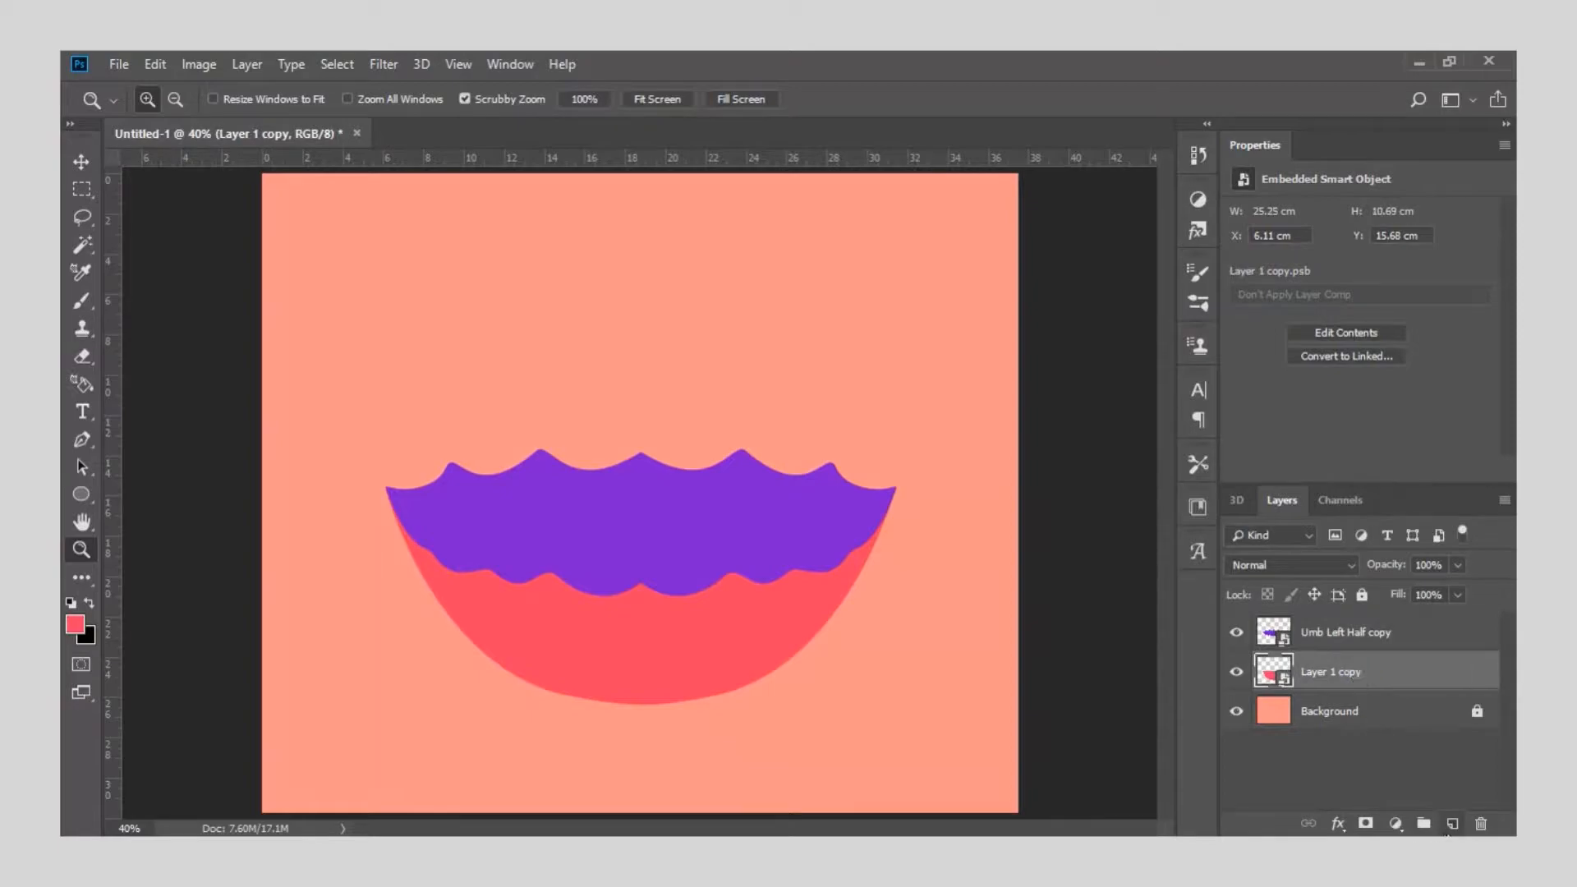
pyautogui.press('v')
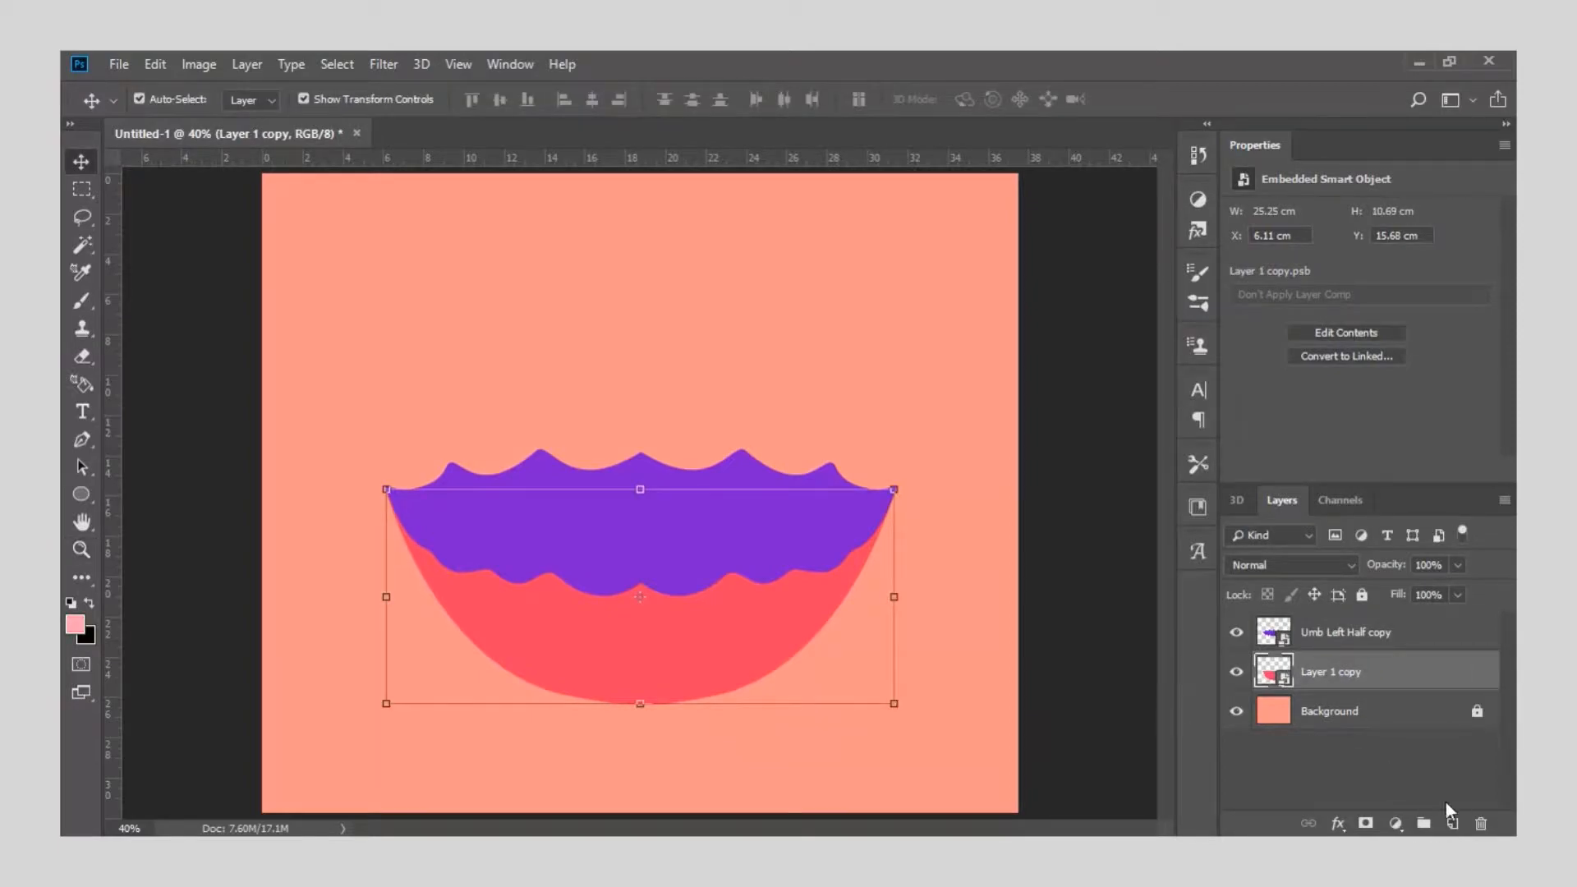
pyautogui.click(1453, 824)
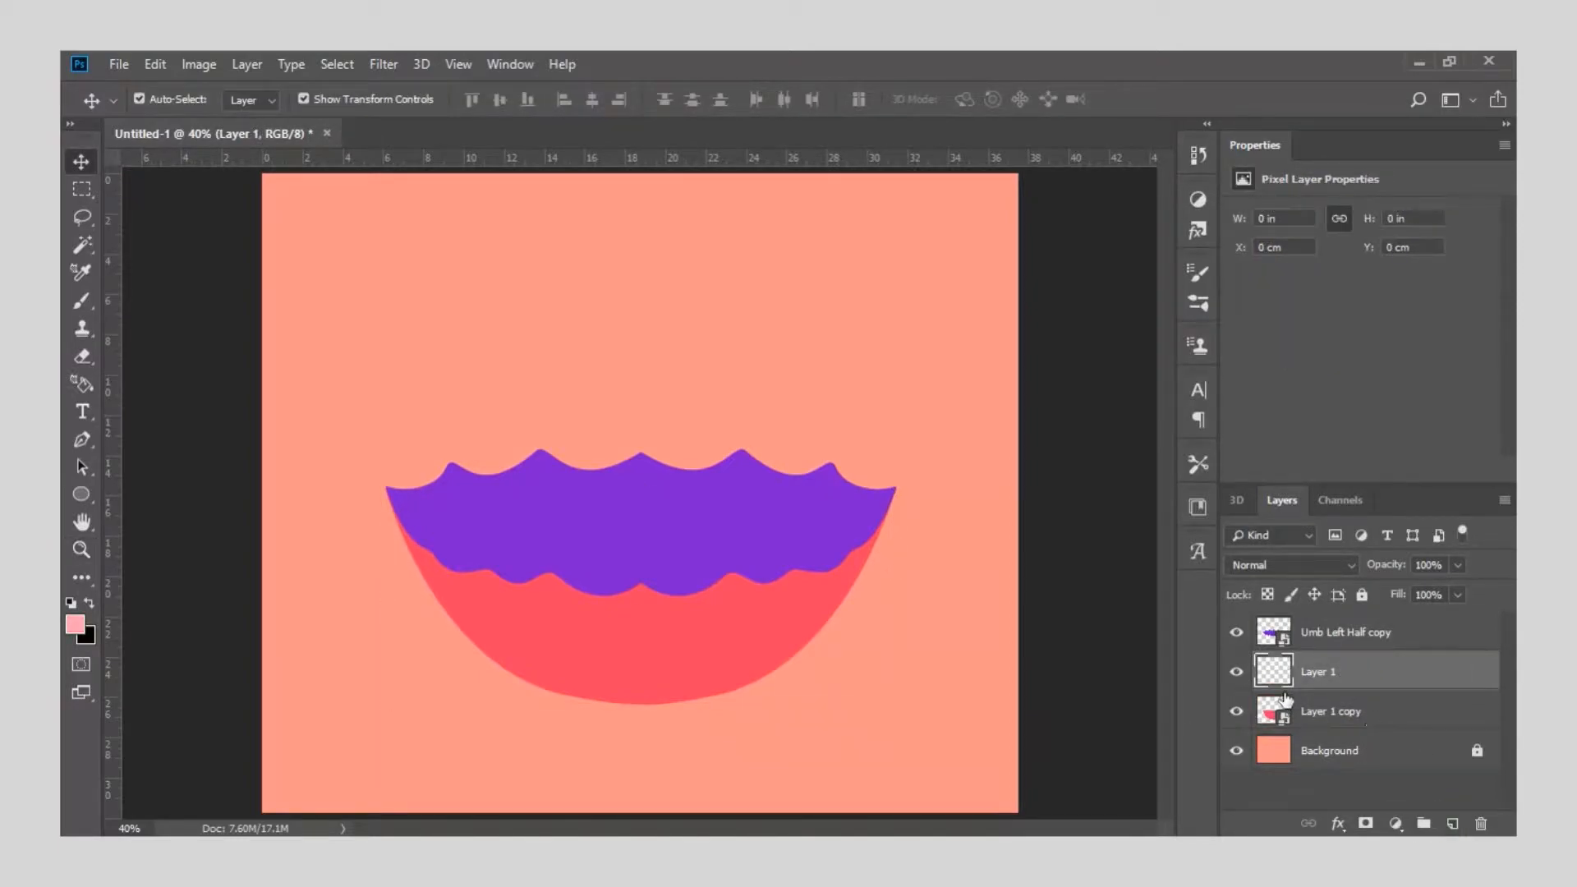
# Mask the empty layer to the red shape's outline and make its pixels, not the mask, the painting target.
pyautogui.keyDown('ctrl'); pyautogui.click(1279, 719); pyautogui.keyUp('ctrl')
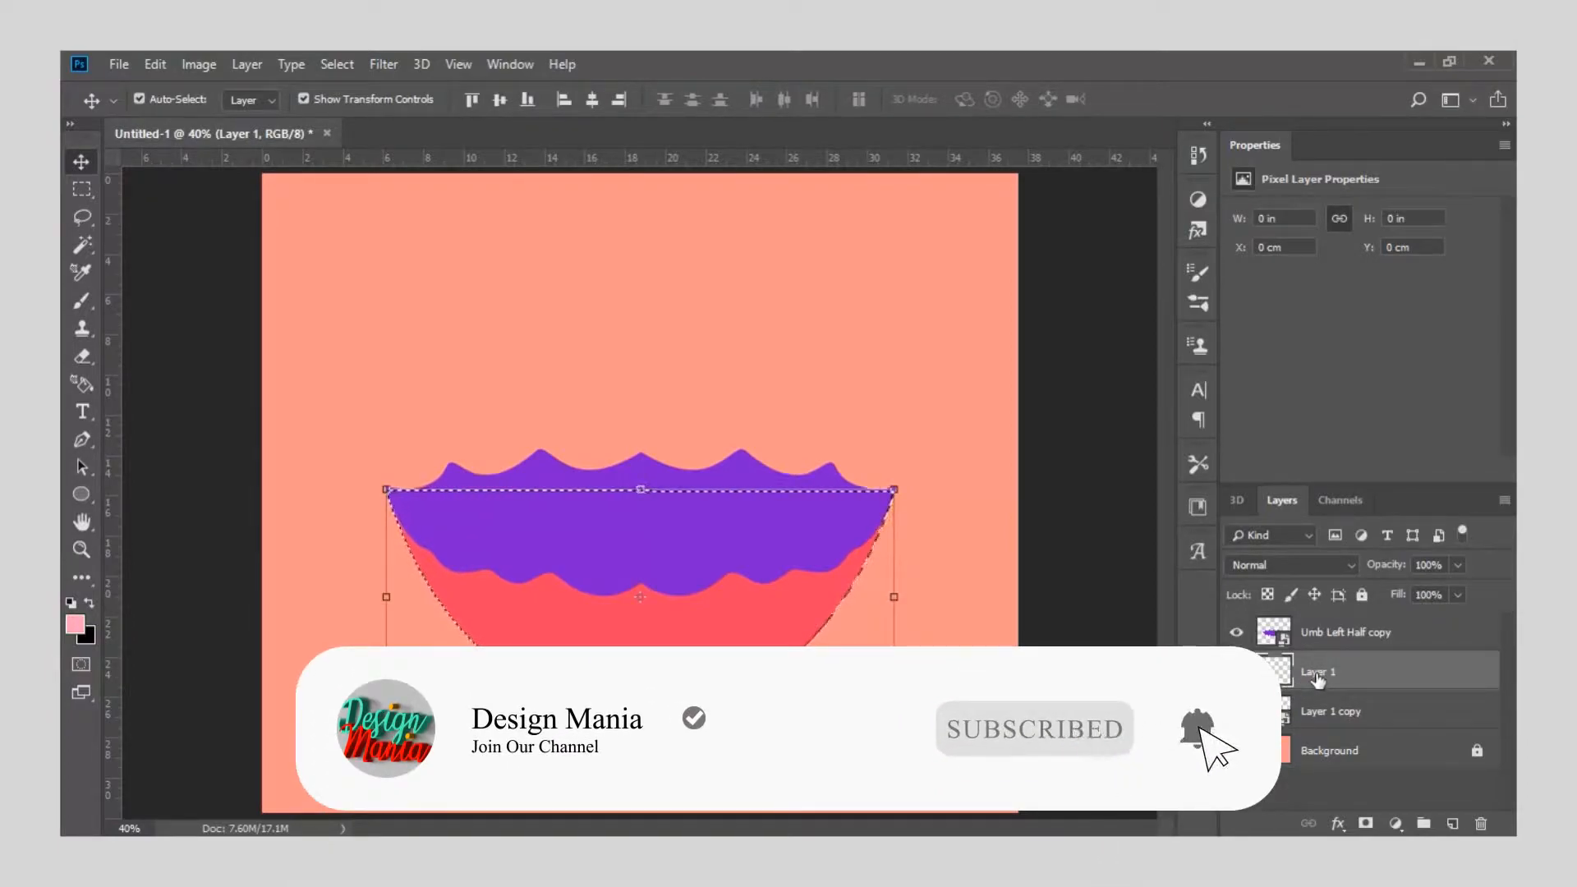
pyautogui.click(1364, 824)
pyautogui.click(1273, 671)
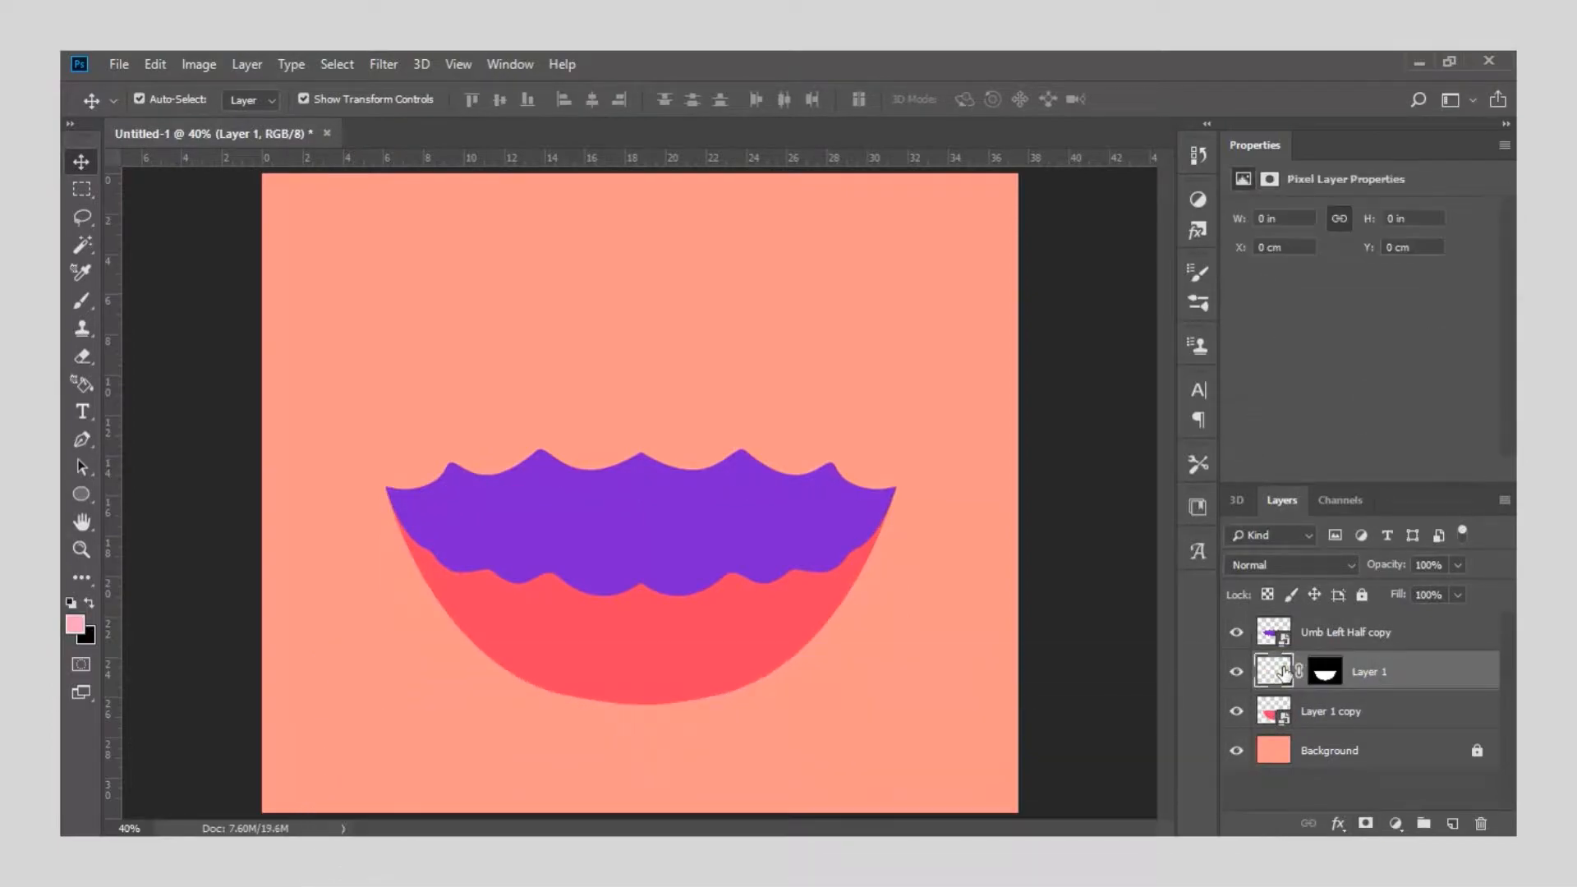
# Paint a textured light pink highlight over the left half of the red shape with the 600 px brush.
pyautogui.click(91, 247)
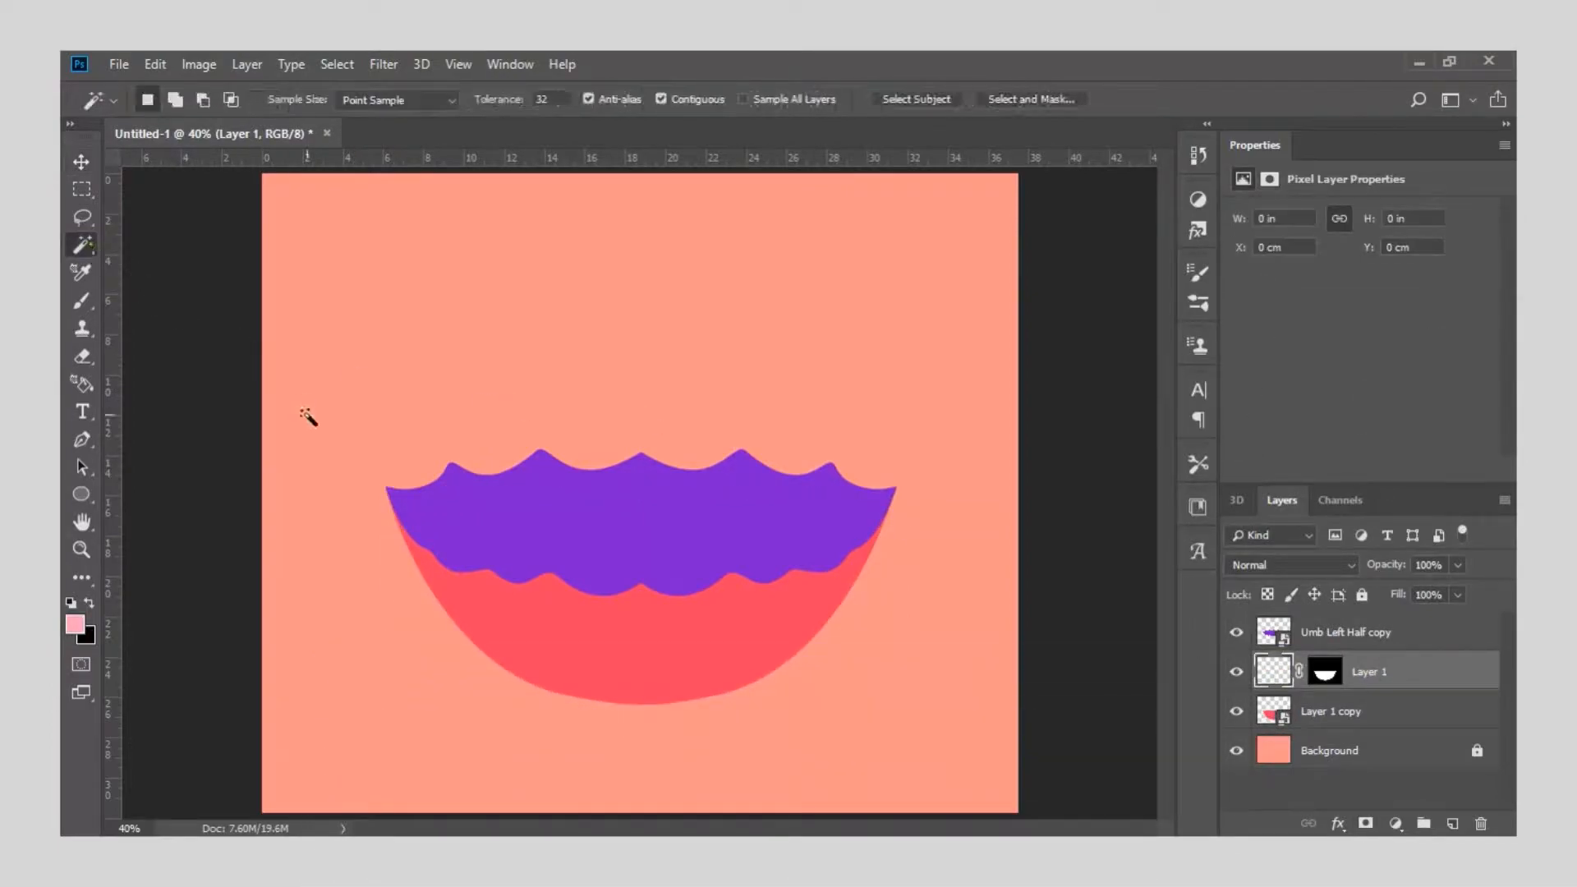
pyautogui.click(83, 303)
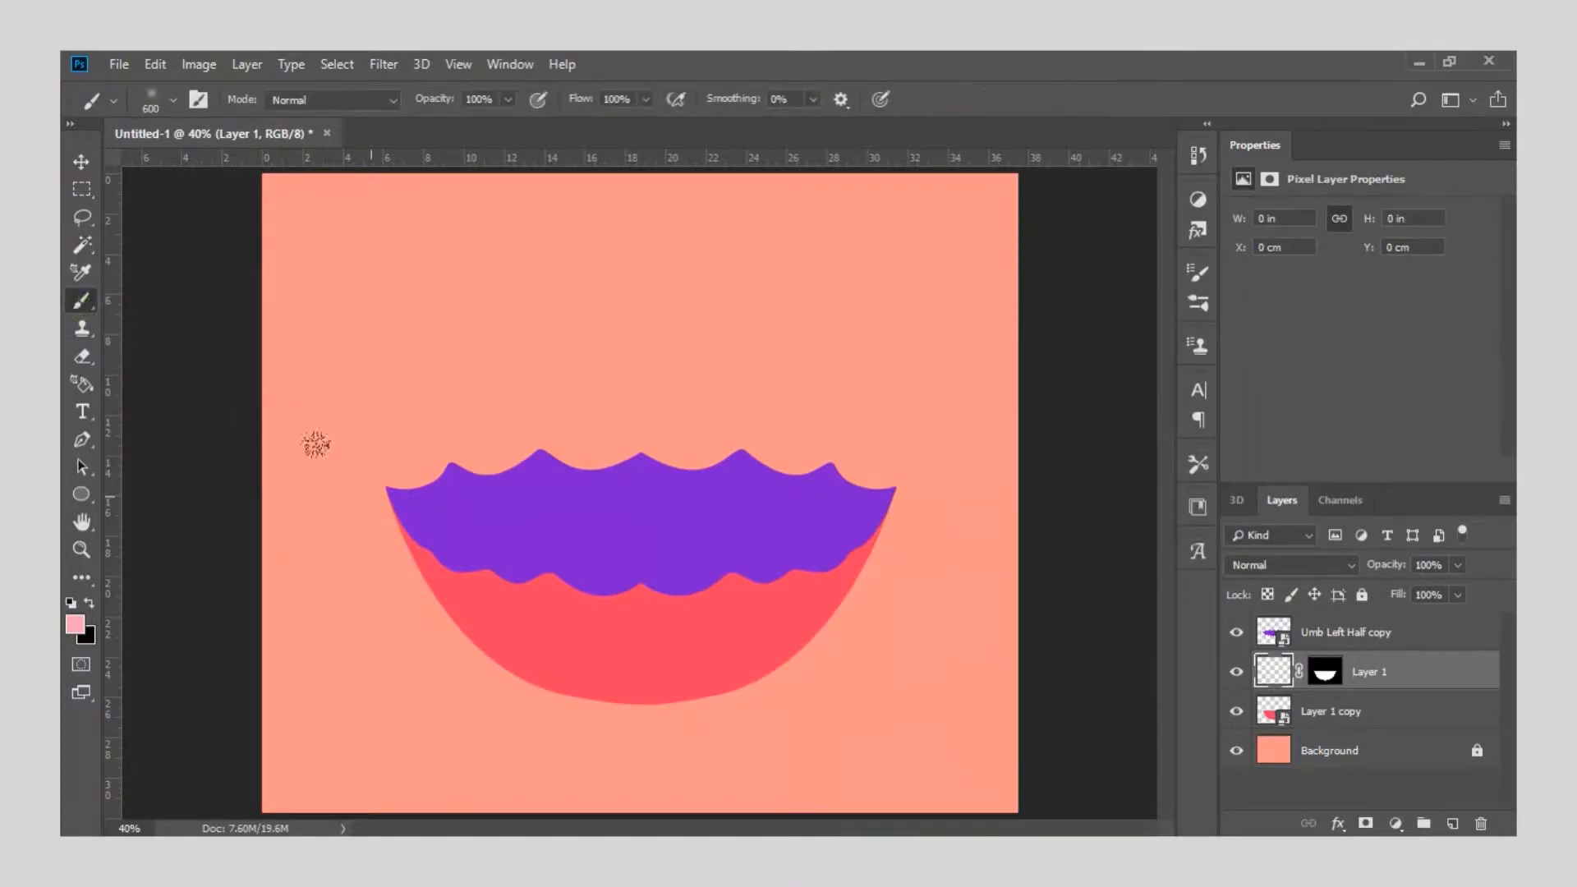
pyautogui.moveTo(401, 499)
pyautogui.mouseDown()
pyautogui.moveTo(408, 539)
pyautogui.moveTo(433, 522)
pyautogui.moveTo(436, 568)
pyautogui.moveTo(477, 629)
pyautogui.moveTo(560, 679)
pyautogui.moveTo(546, 702)
pyautogui.moveTo(516, 649)
pyautogui.moveTo(528, 636)
pyautogui.moveTo(556, 679)
pyautogui.mouseUp()
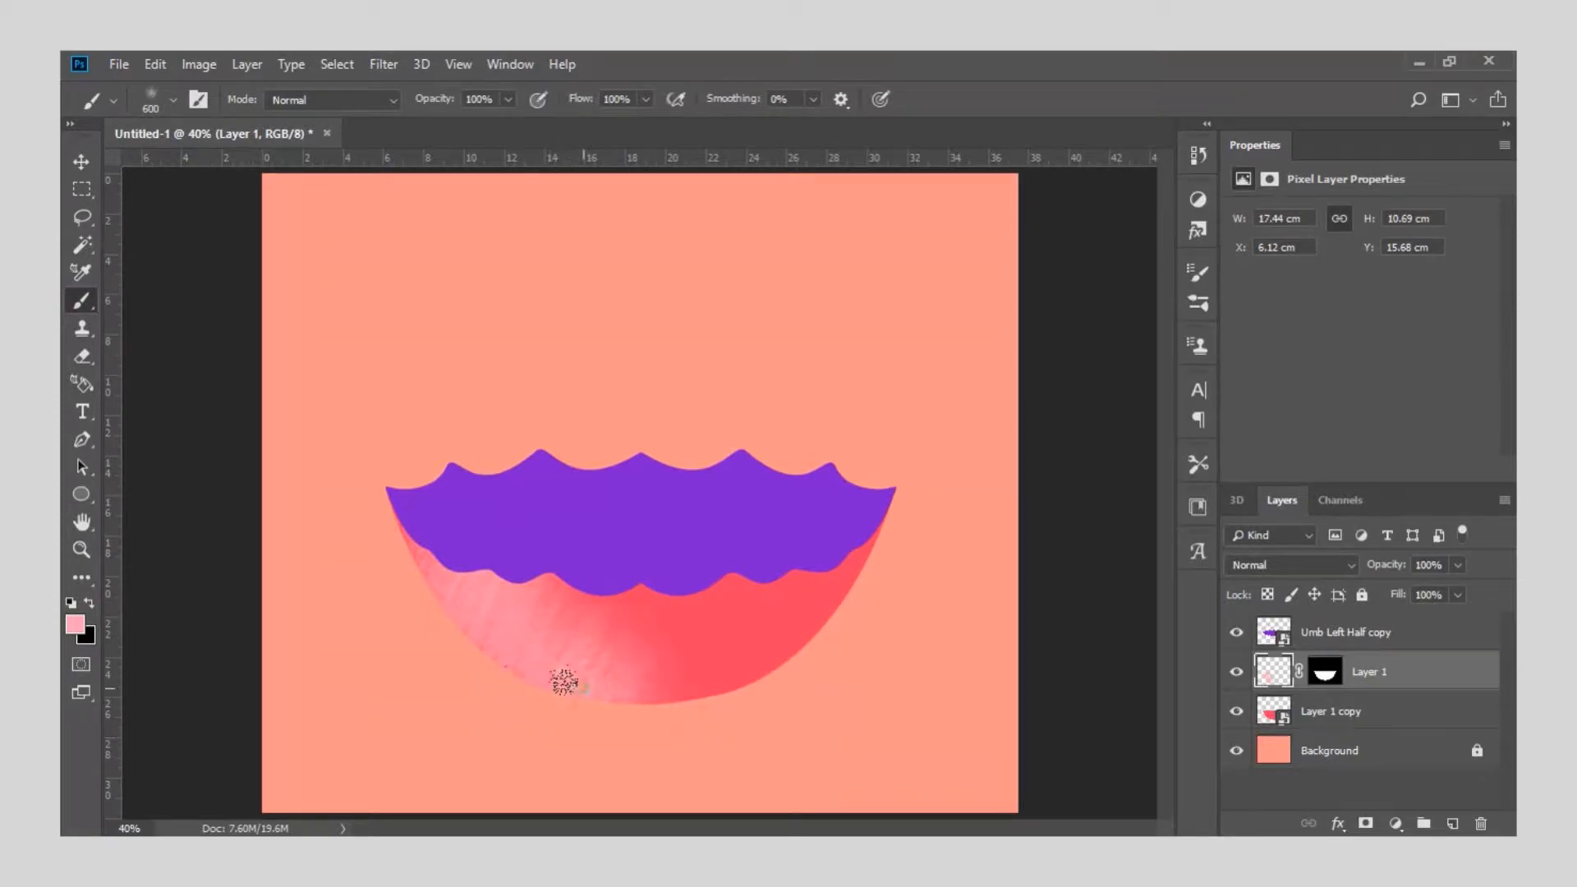
# Set the foreground colour to #faafc4 and brighten the red shape's left highlight with a 500 px brush.
pyautogui.click(82, 630)
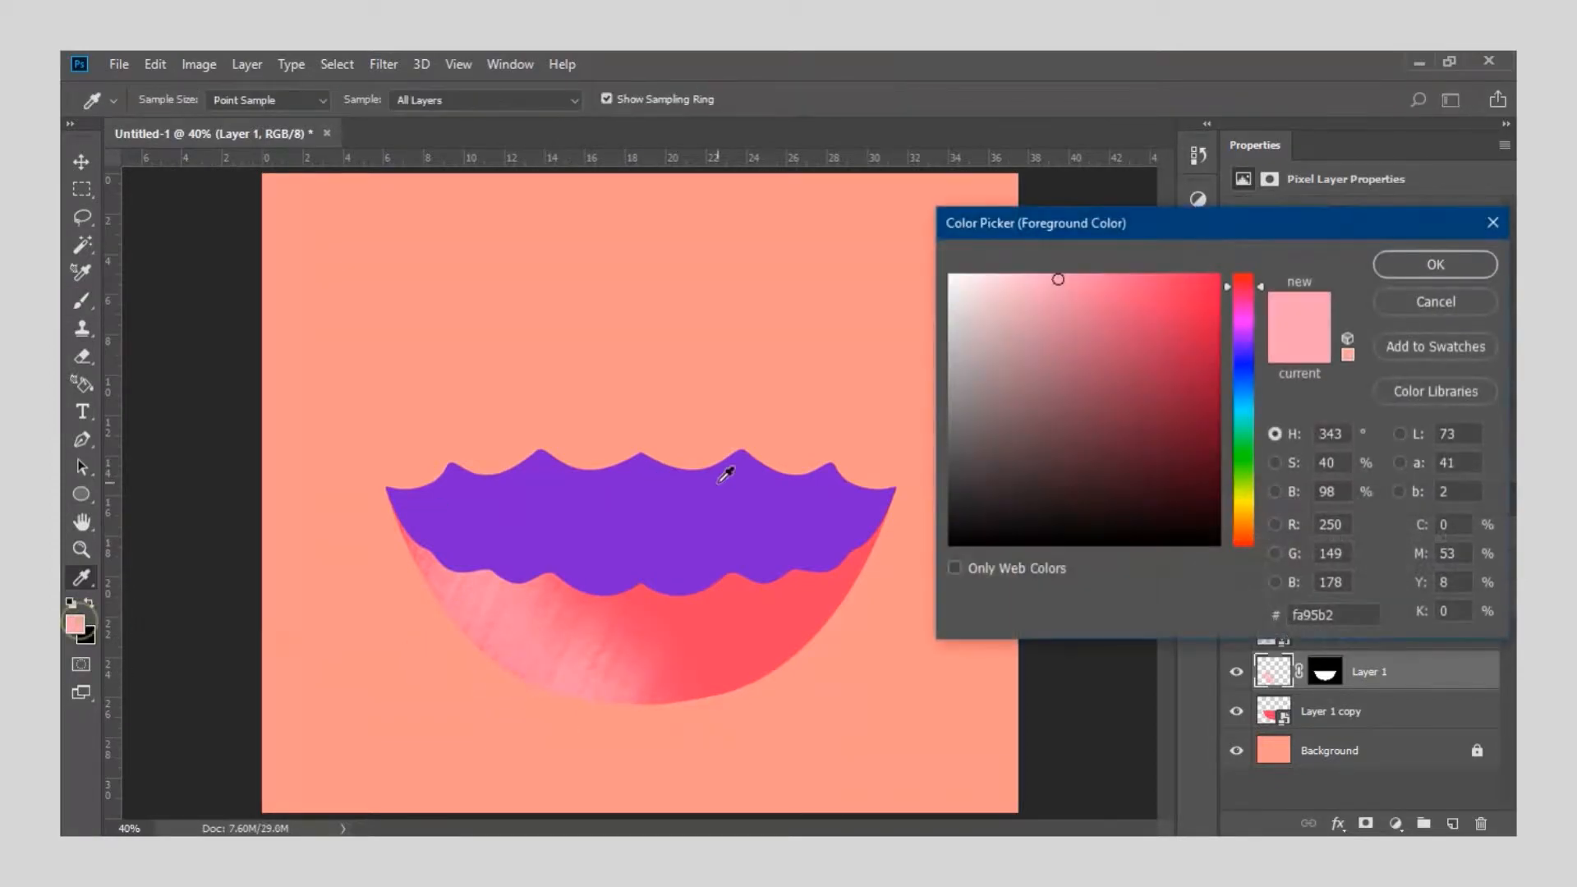
pyautogui.click(1030, 279)
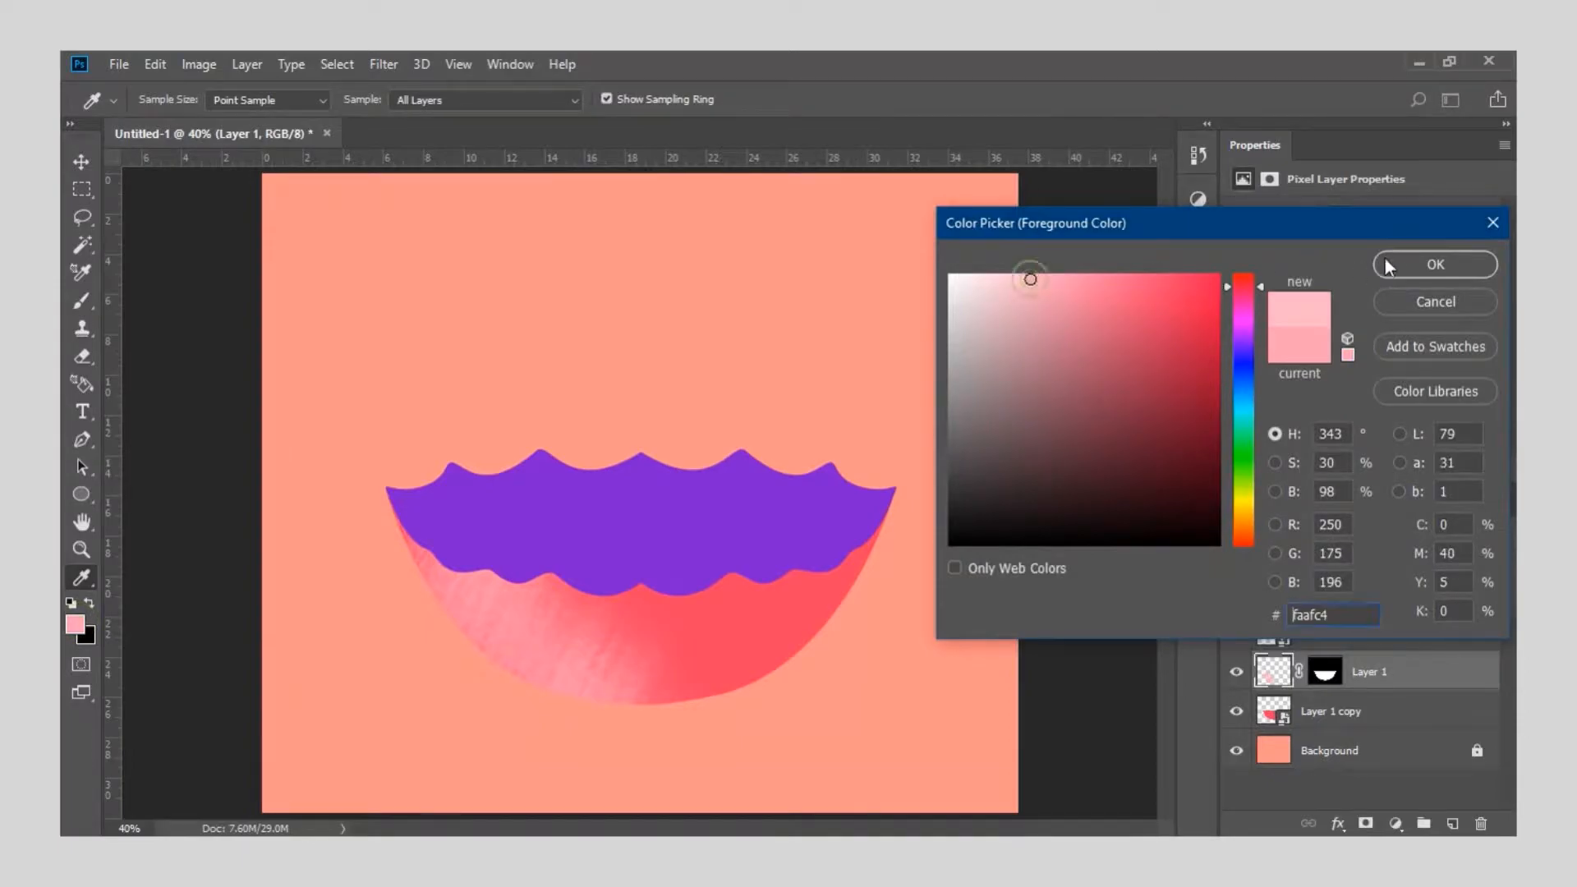
pyautogui.click(1397, 256)
pyautogui.press('[')
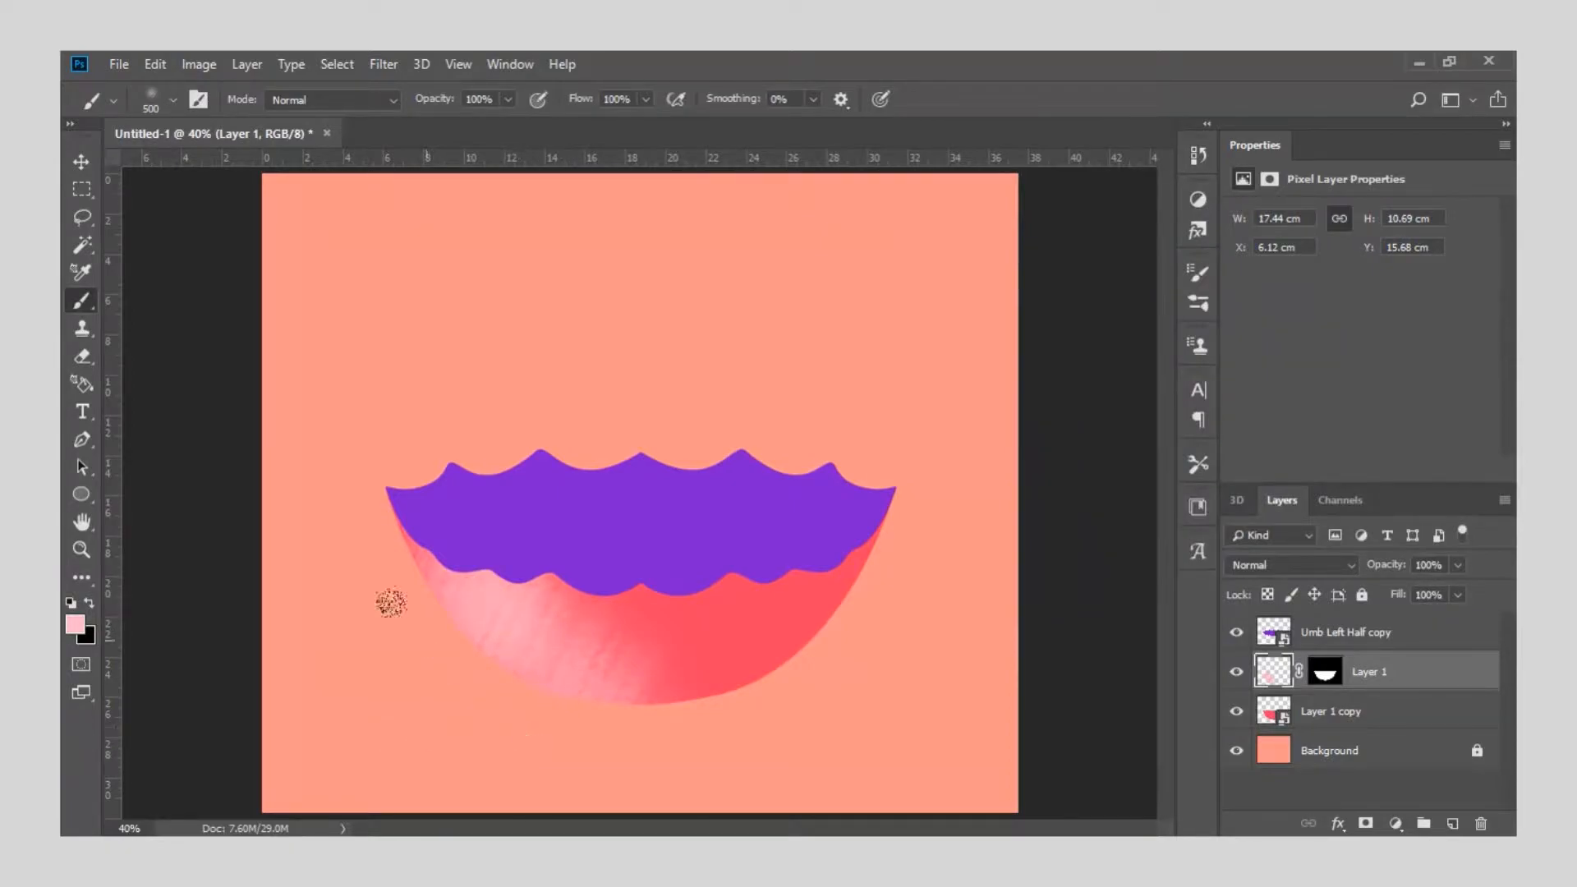
# Set the foreground colour to dark red #b31844 and brush shading over the right half of the red shape.
pyautogui.click(73, 624)
pyautogui.click(713, 600)
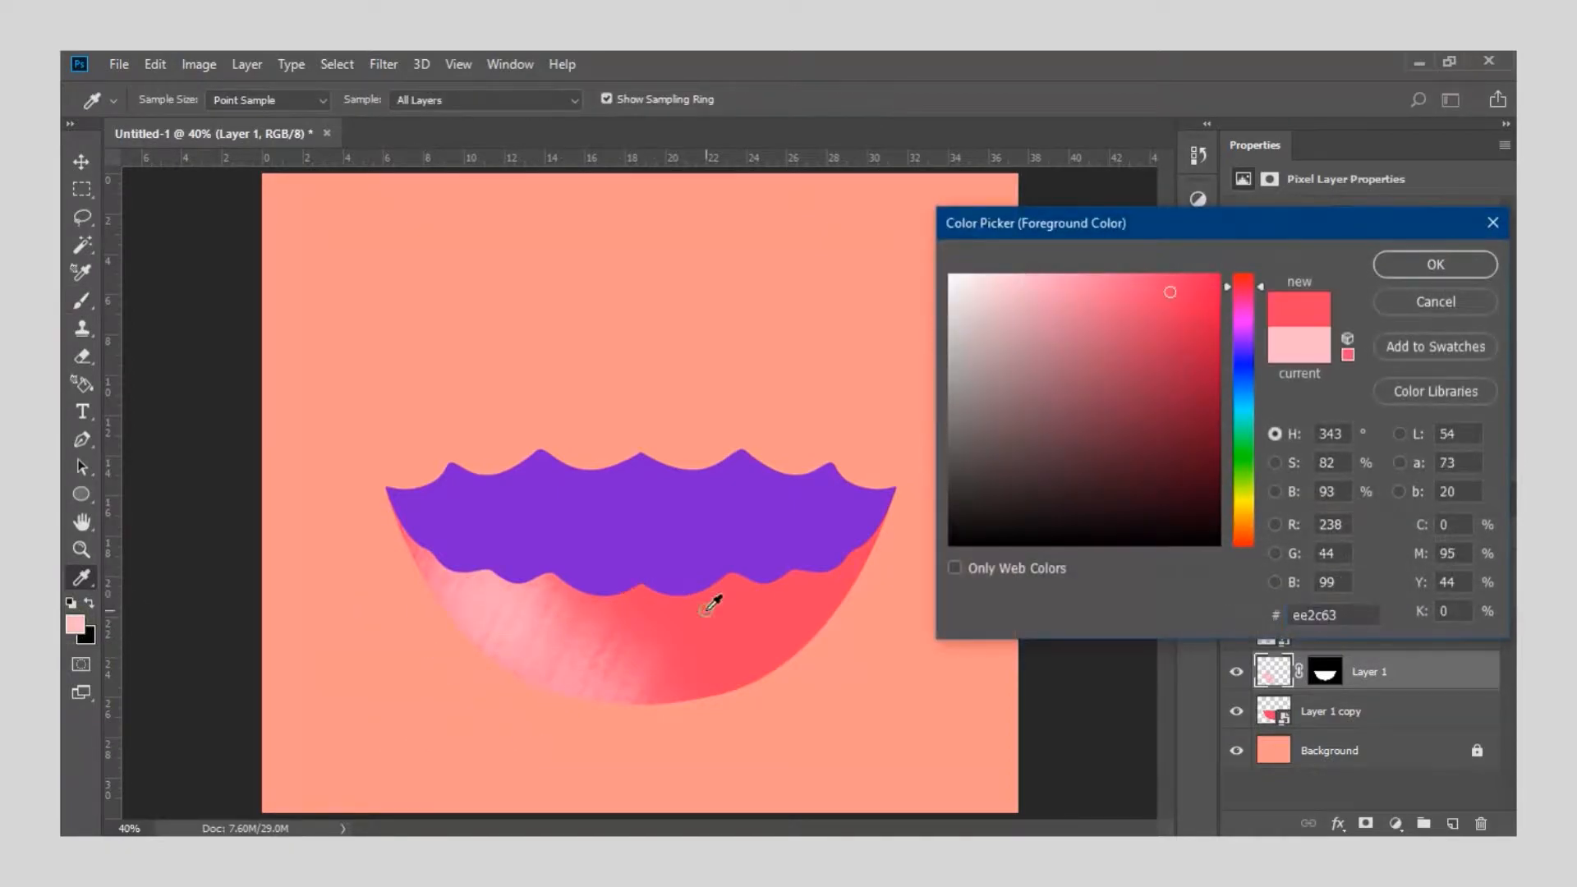
pyautogui.click(1176, 336)
pyautogui.click(1183, 354)
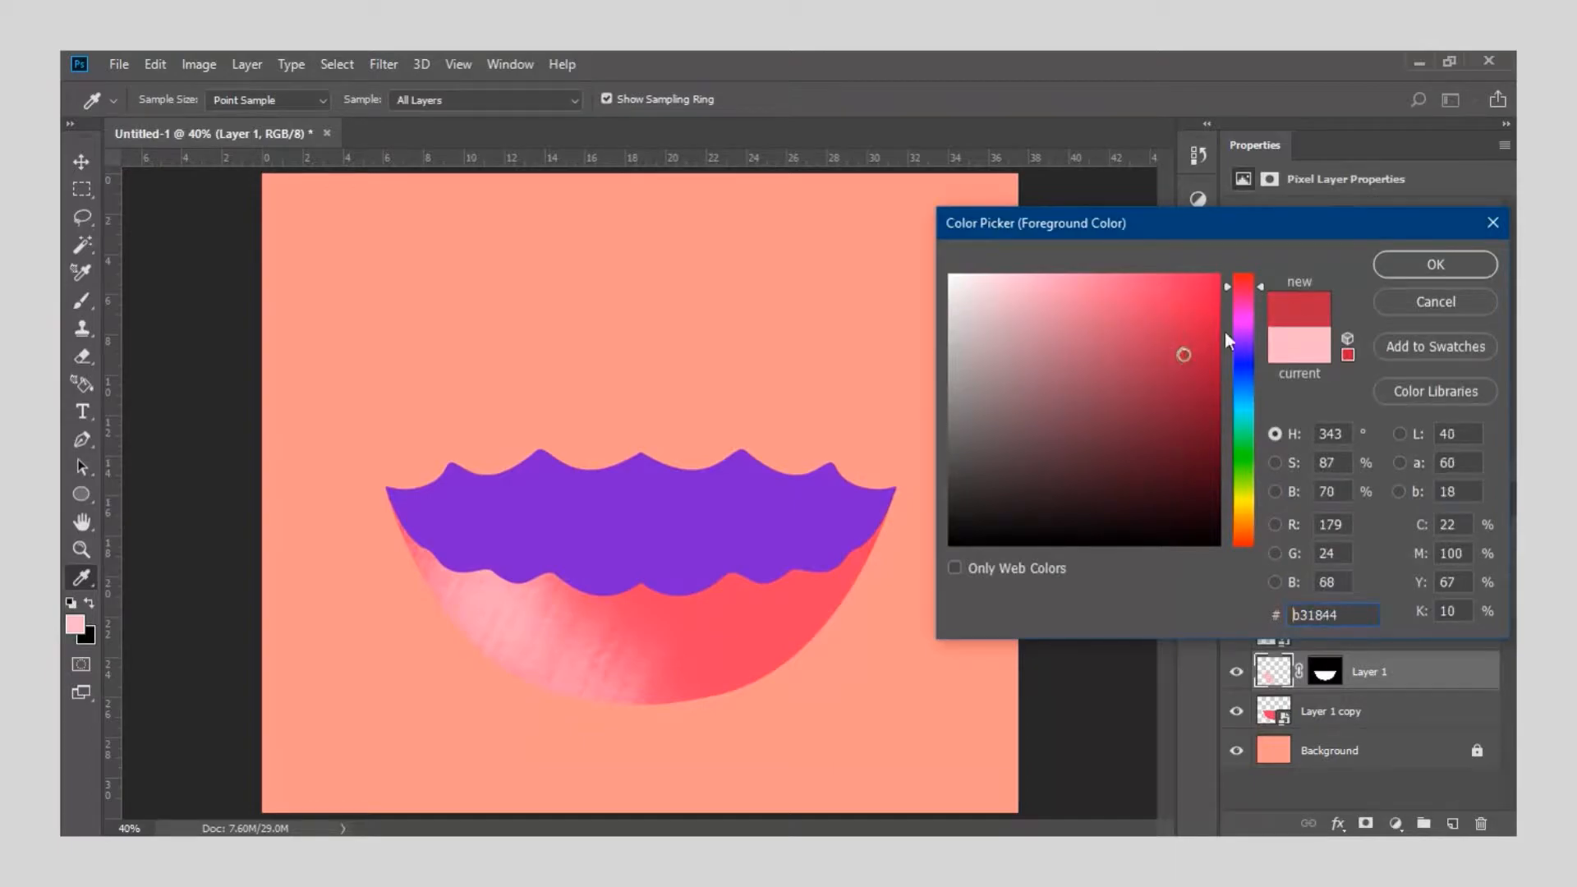
pyautogui.click(1434, 265)
pyautogui.press('b')
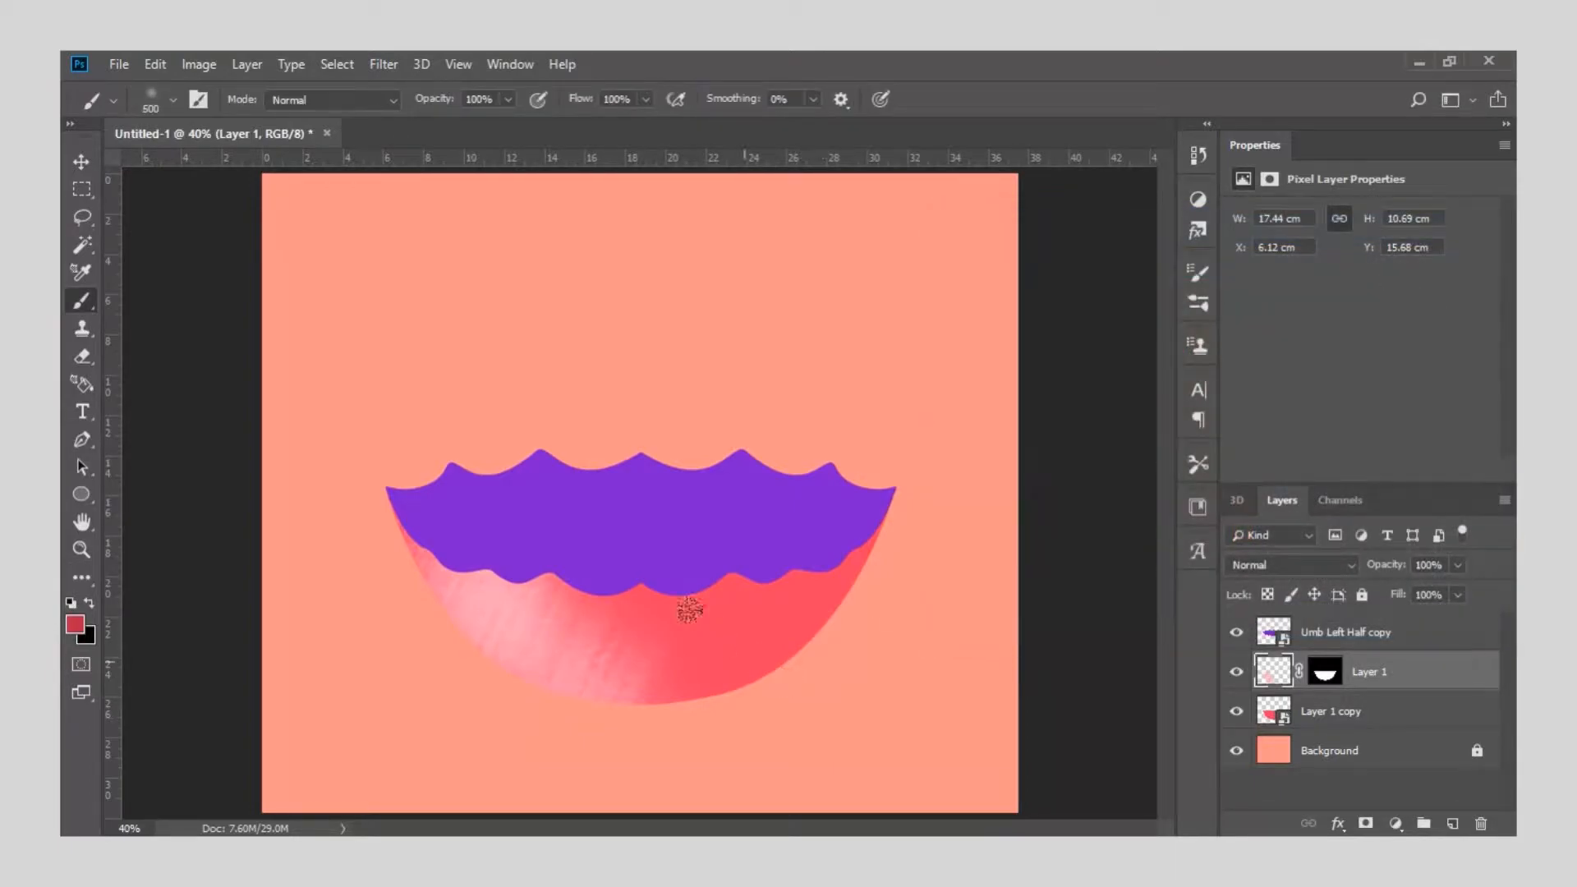
pyautogui.moveTo(749, 538)
pyautogui.mouseDown()
pyautogui.moveTo(708, 648)
pyautogui.moveTo(691, 640)
pyautogui.moveTo(655, 674)
pyautogui.moveTo(656, 578)
pyautogui.moveTo(675, 607)
pyautogui.mouseUp()
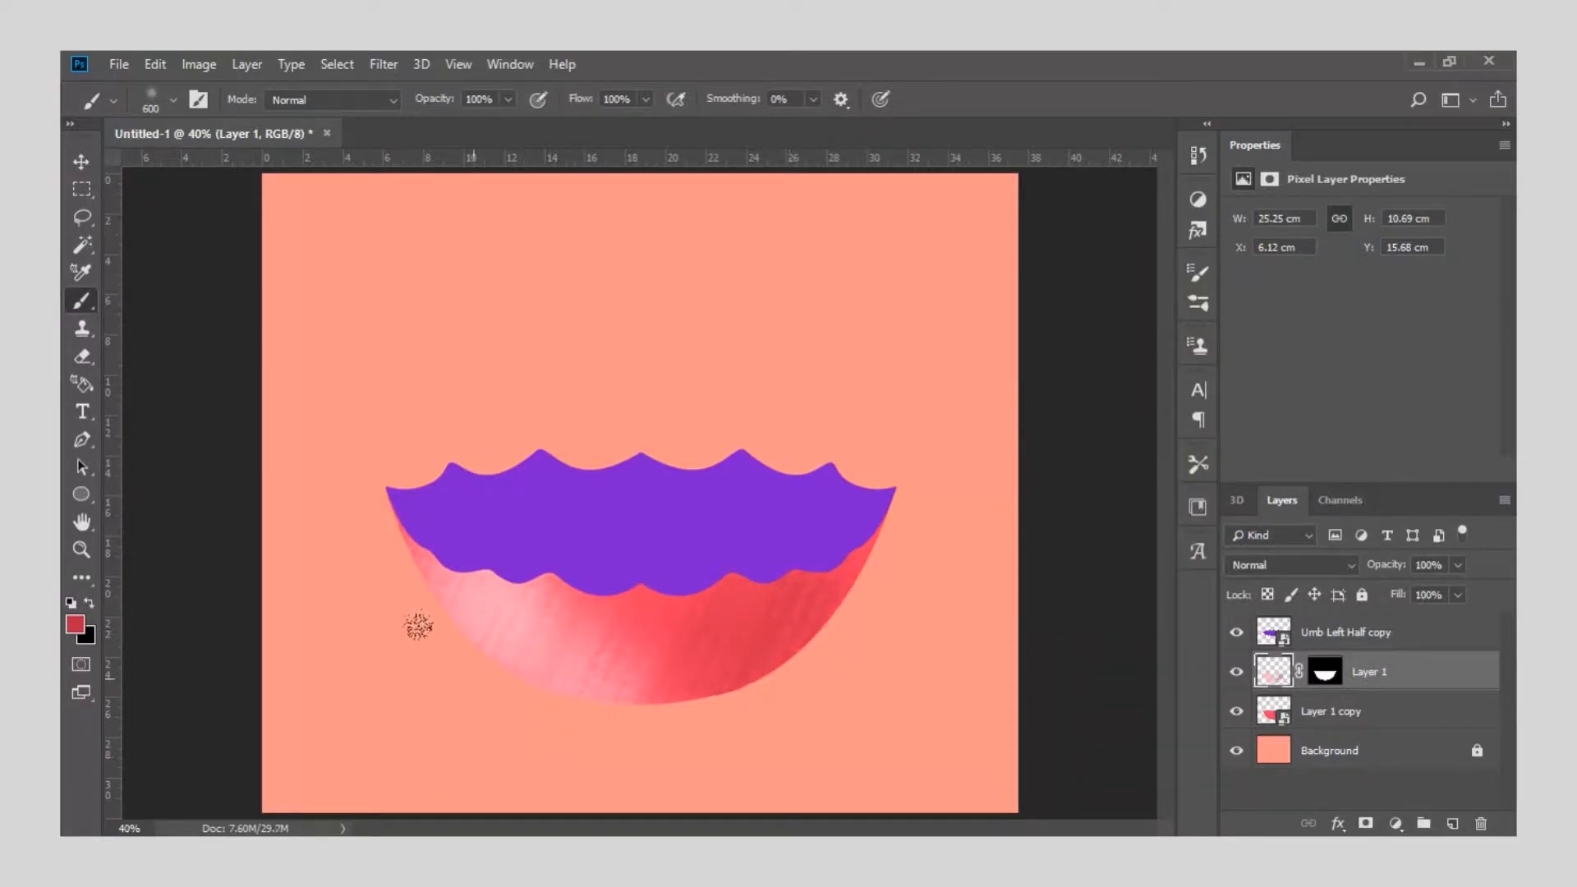
# Pick a slightly darker red foreground colour and deepen the shading at the red shape's right side with the 600 px brush.
pyautogui.click(75, 626)
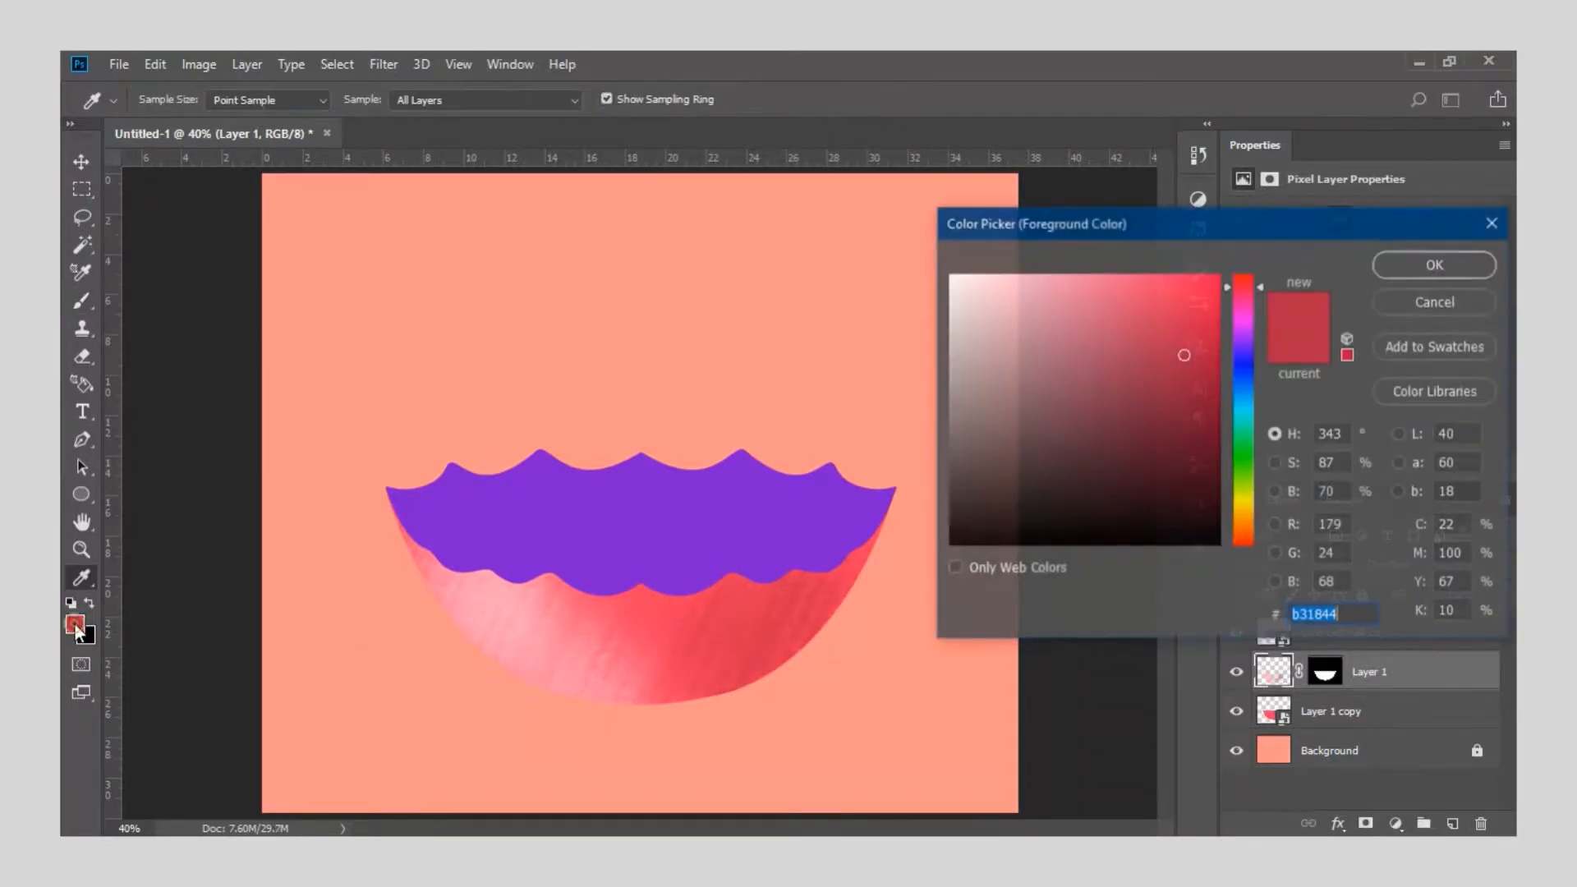
pyautogui.click(1189, 383)
pyautogui.click(1427, 254)
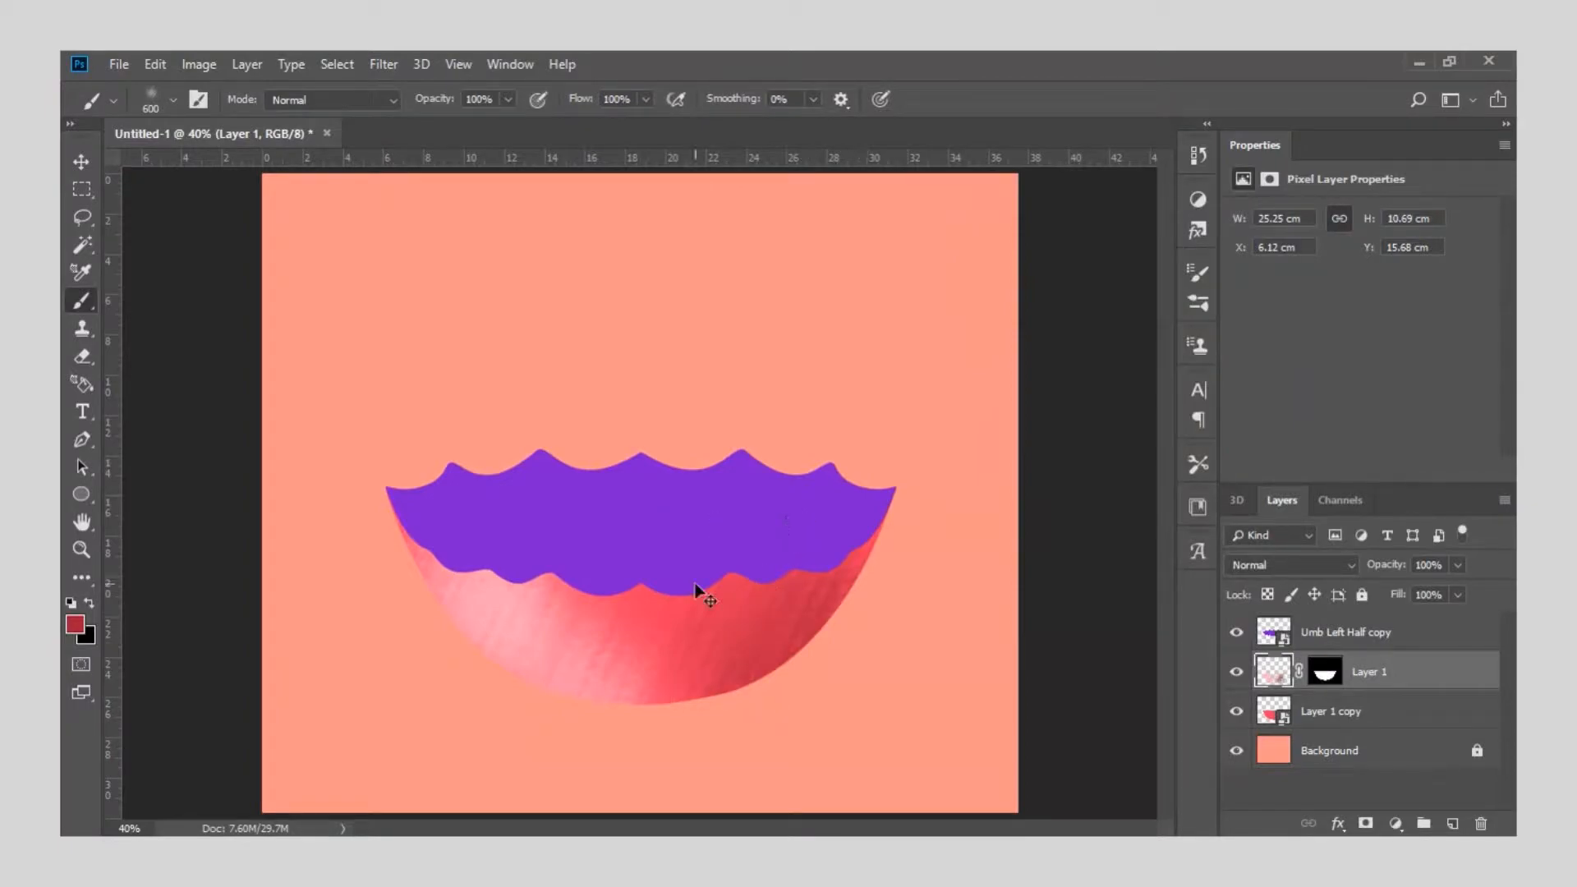
# Add a new layer above the purple shape, mask it to that shape's outline, and target its pixels for painting.
pyautogui.click(1353, 633)
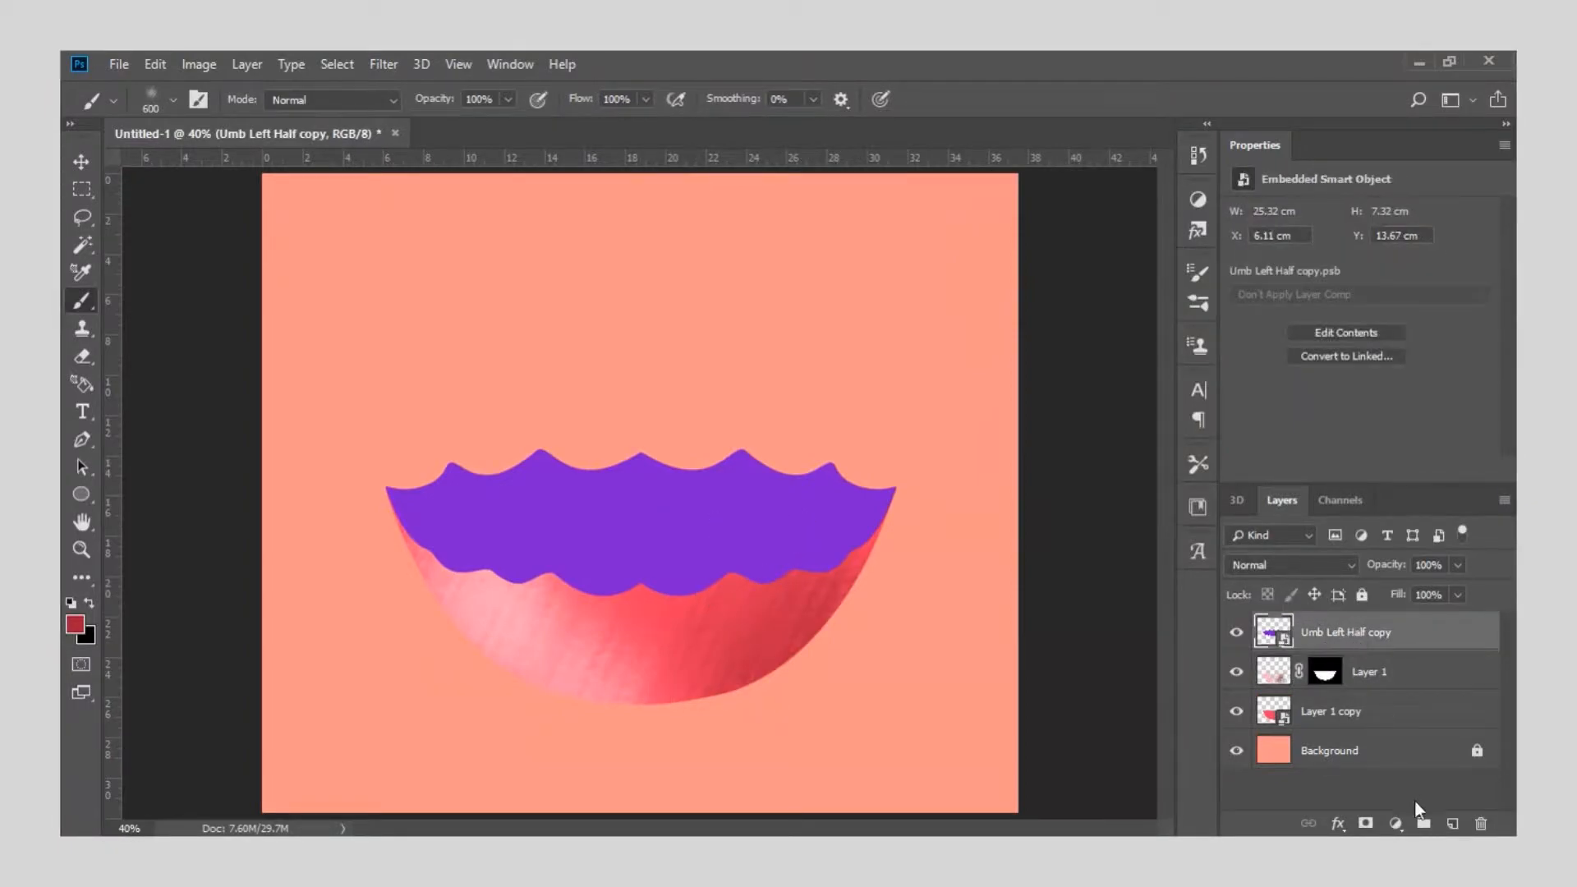
pyautogui.click(1451, 824)
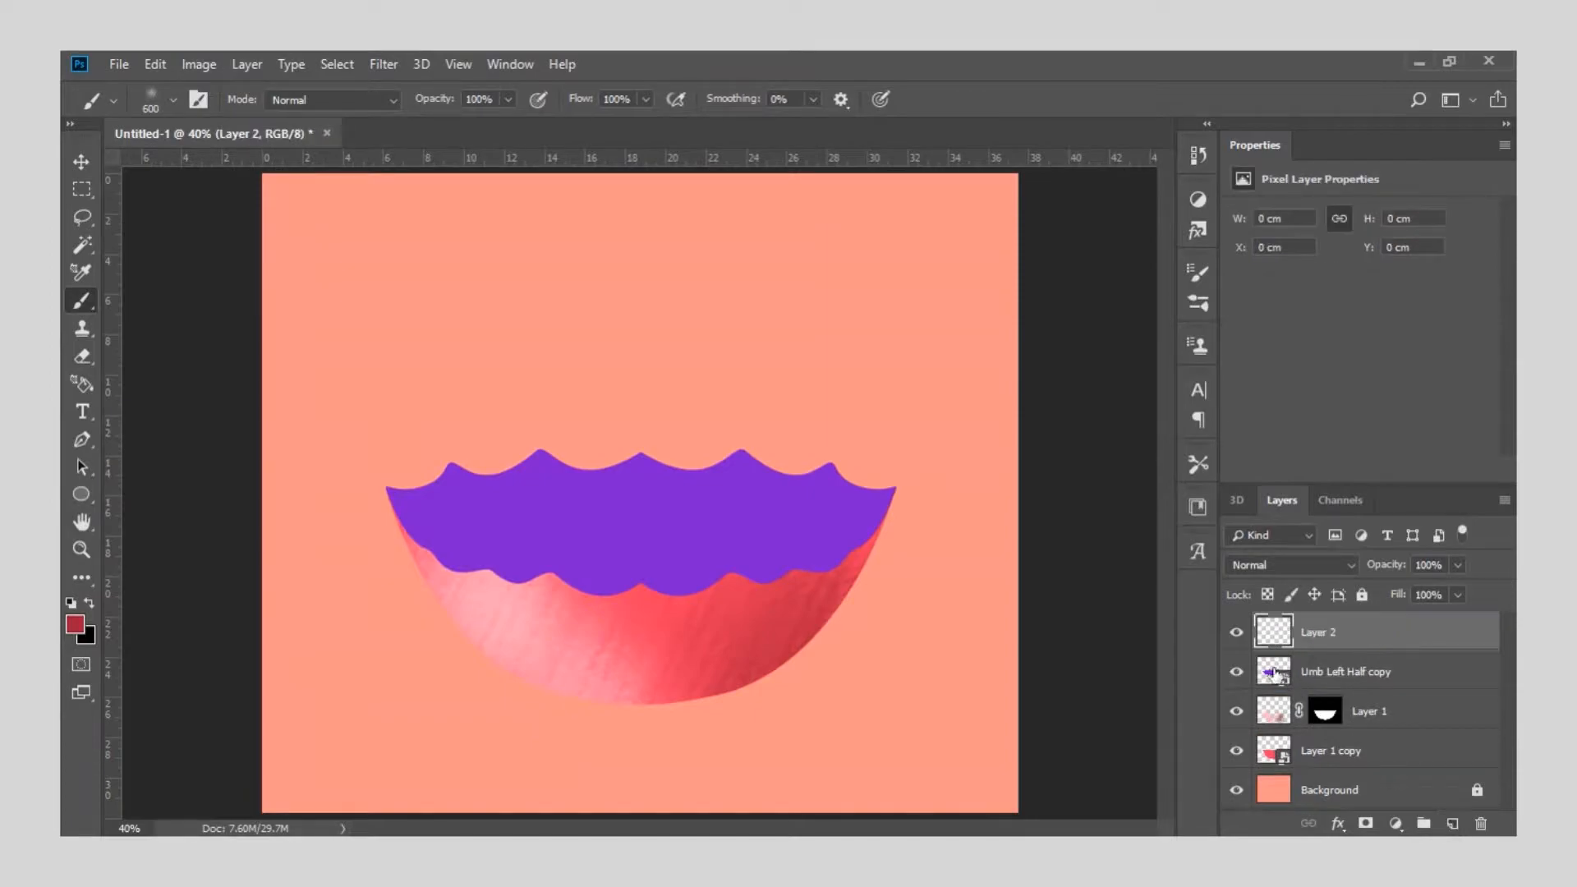
pyautogui.keyDown('ctrl'); pyautogui.click(1272, 679); pyautogui.keyUp('ctrl')
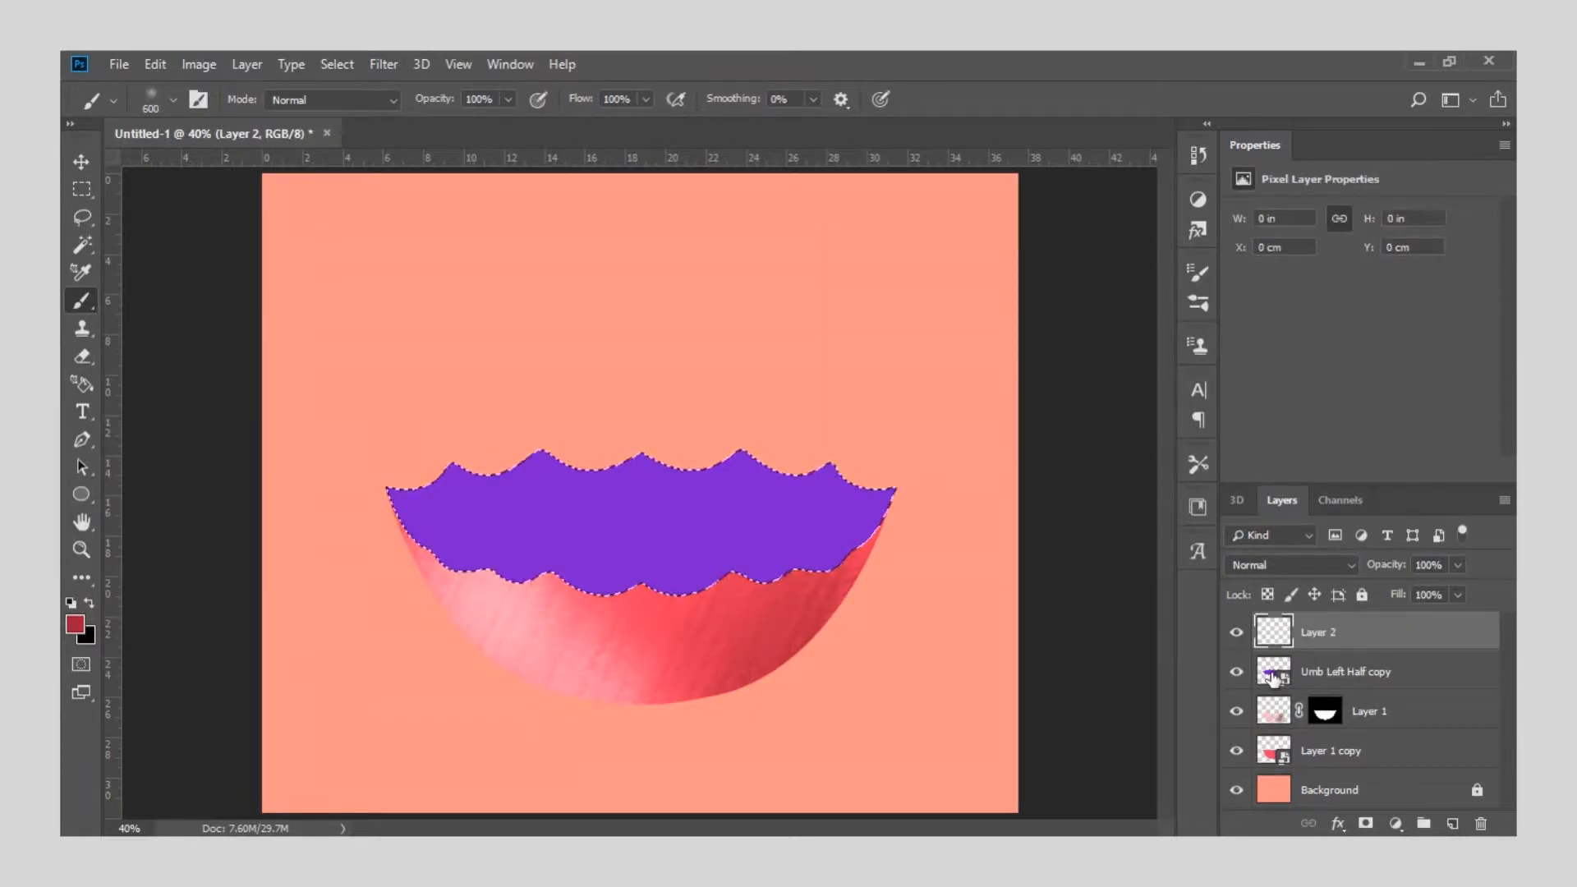
pyautogui.click(1366, 823)
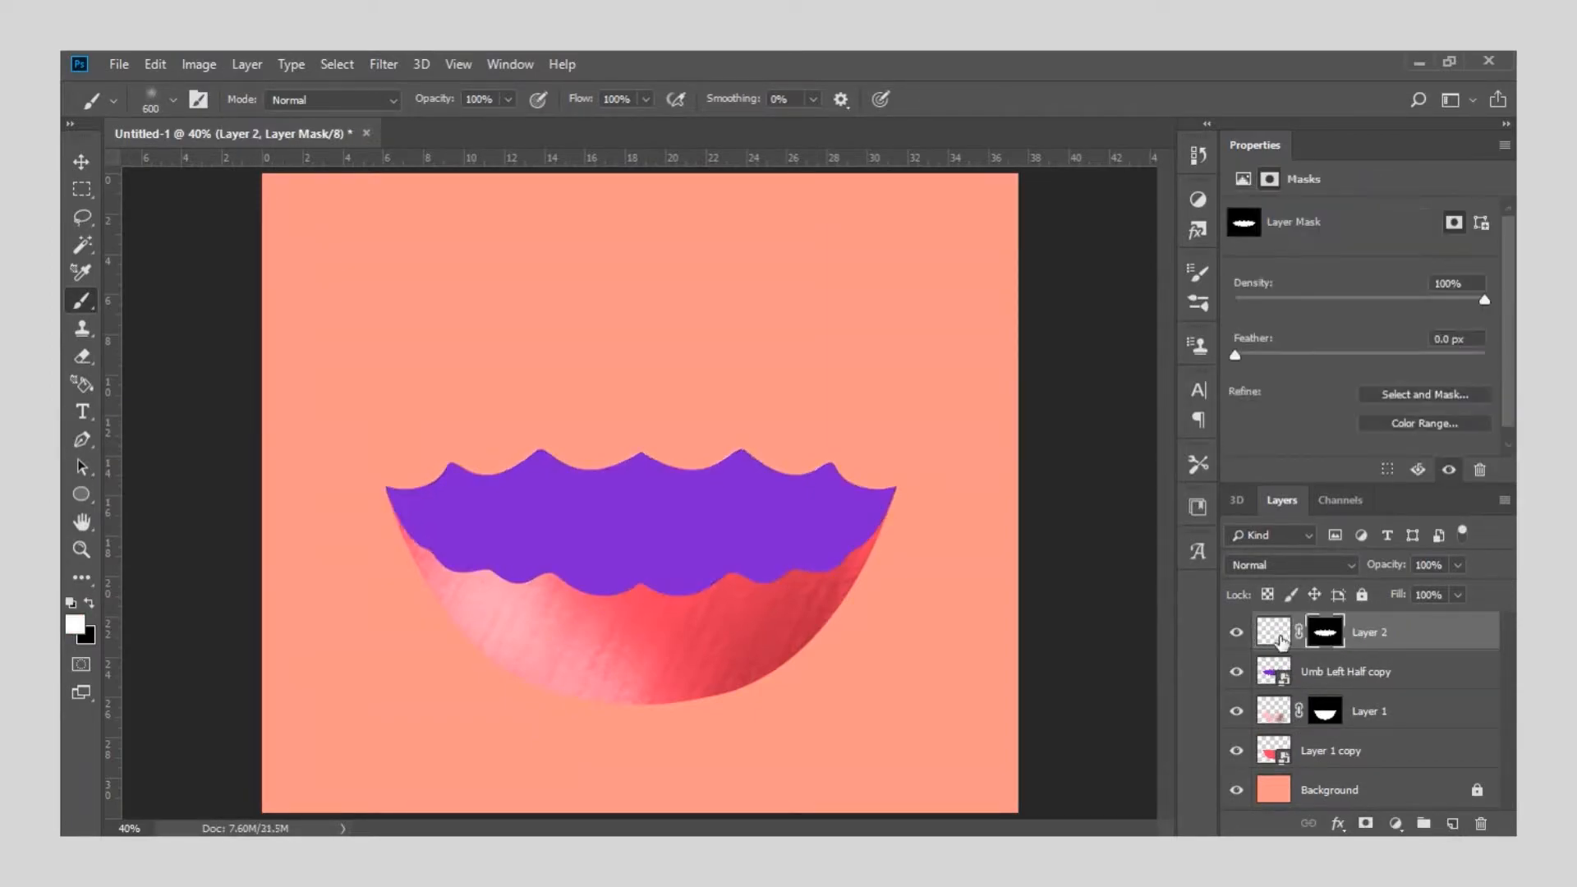
pyautogui.click(1272, 632)
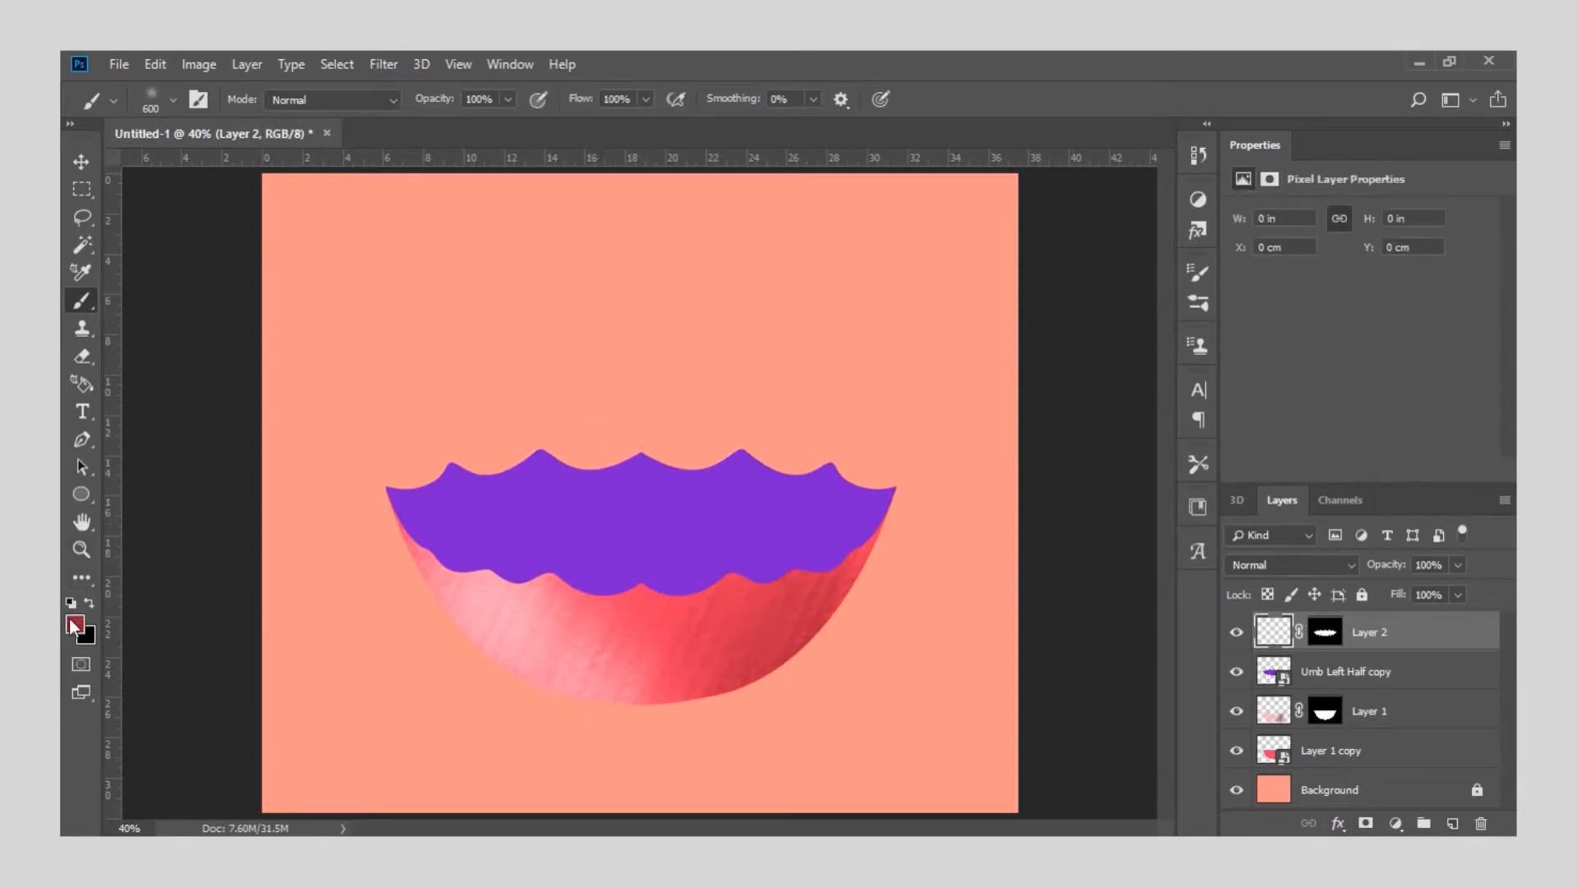
# Set the foreground colour to light purple #ad4cf9 and paint a textured highlight over the purple shape's right side.
pyautogui.click(69, 623)
pyautogui.click(683, 503)
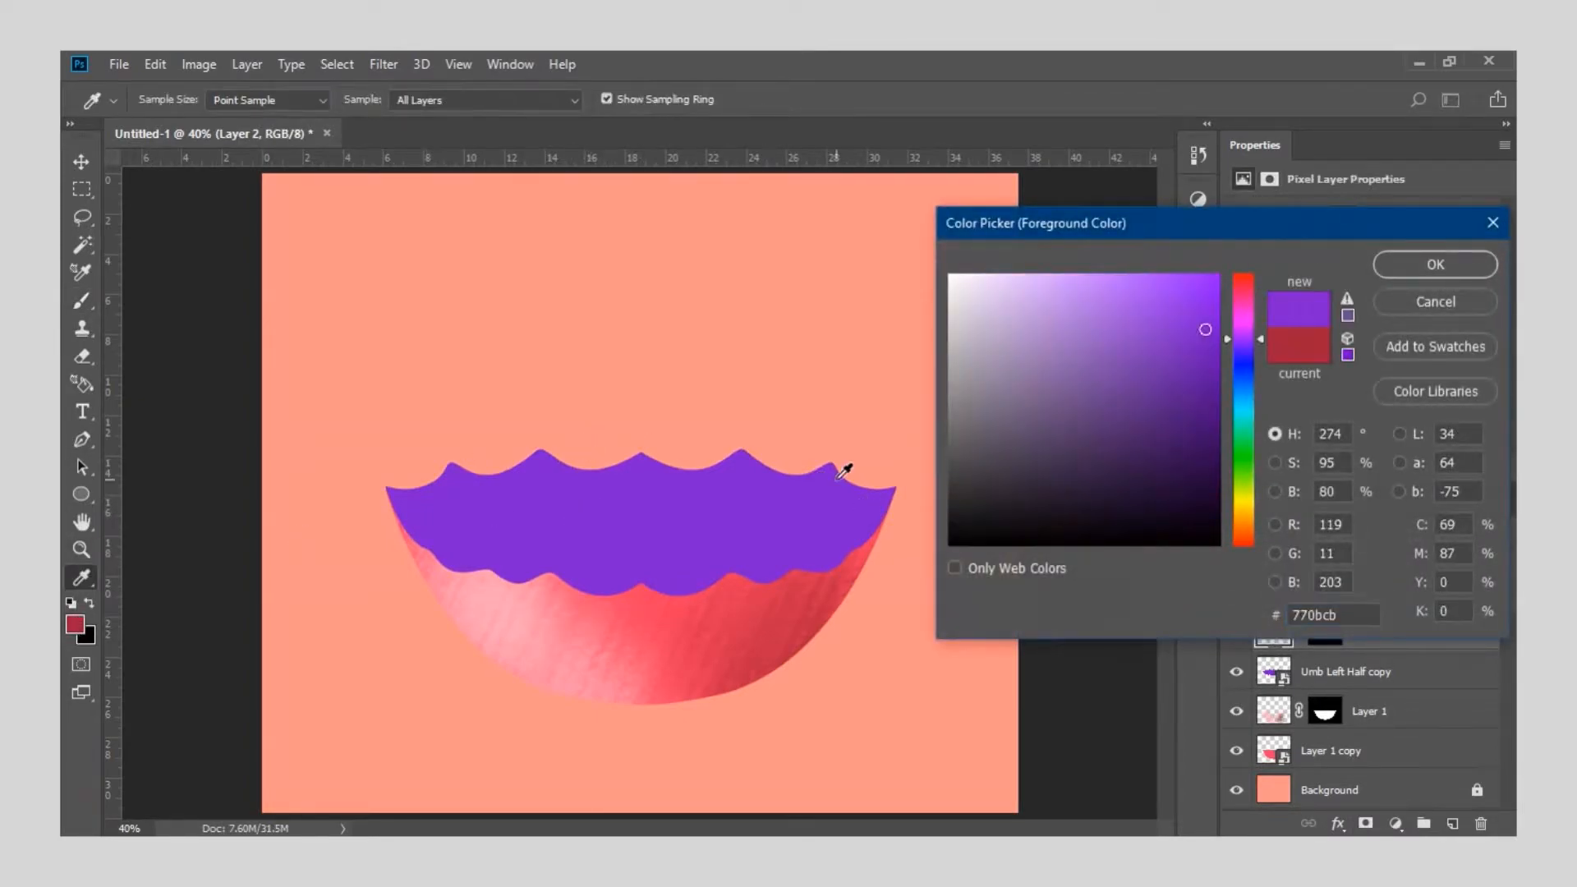
pyautogui.moveTo(1164, 313)
pyautogui.mouseDown()
pyautogui.moveTo(1198, 290)
pyautogui.moveTo(1188, 280)
pyautogui.mouseUp()
pyautogui.moveTo(1176, 280); pyautogui.dragTo(1137, 281)
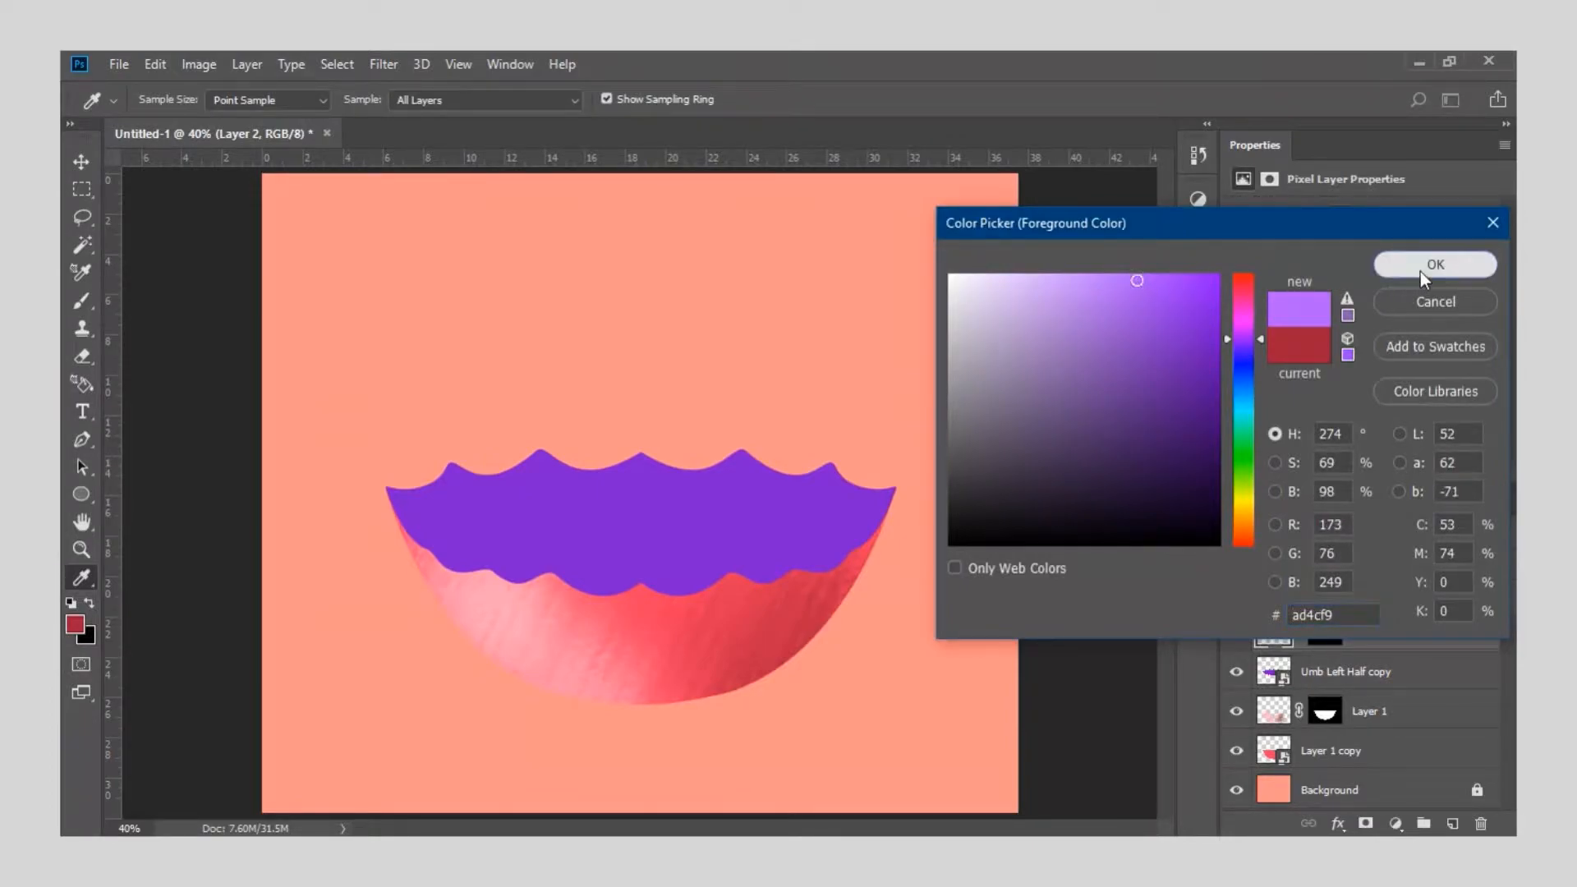
pyautogui.click(1420, 271)
pyautogui.press('b')
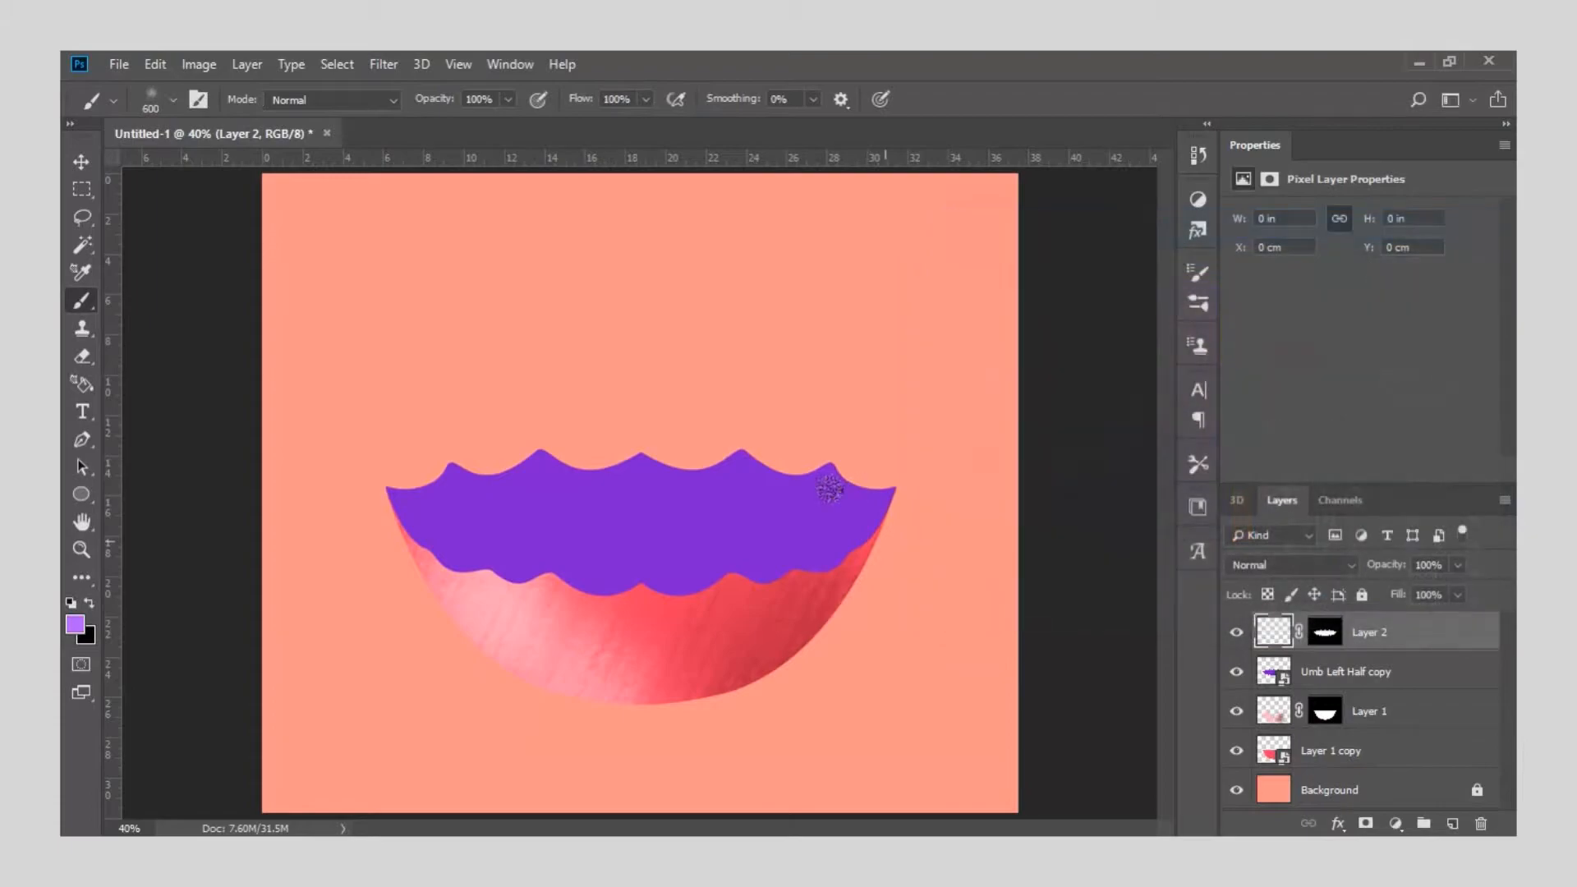
pyautogui.click(780, 472)
pyautogui.moveTo(780, 475)
pyautogui.mouseDown()
pyautogui.moveTo(665, 600)
pyautogui.moveTo(726, 447)
pyautogui.mouseUp()
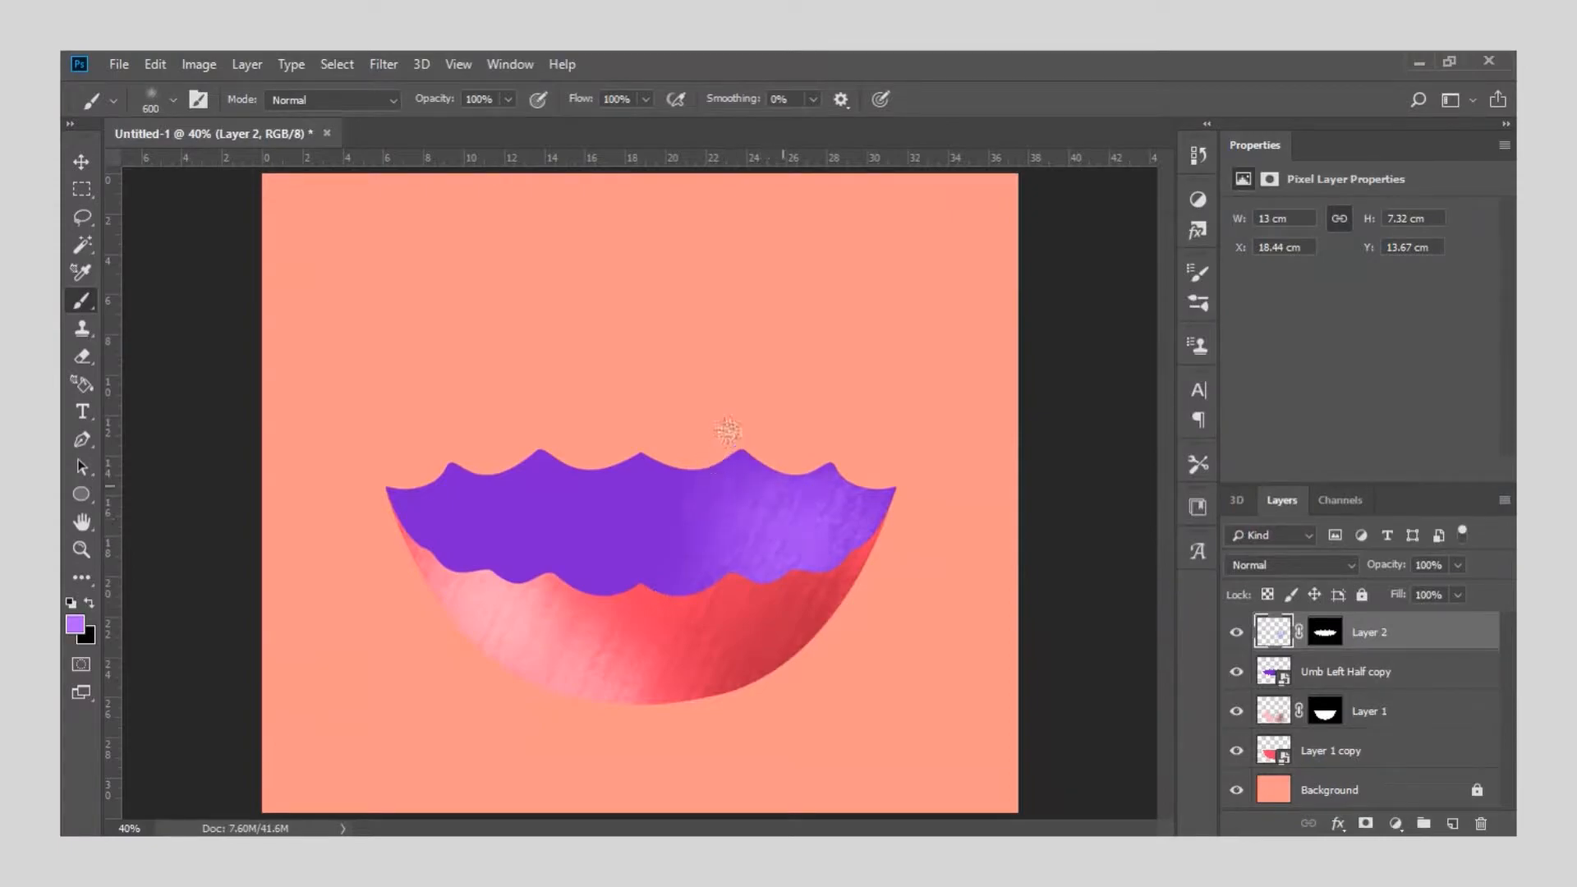
# Set the foreground colour to darker purple #6207a9 and brush shading over the left-centre of the purple shape.
pyautogui.click(75, 626)
pyautogui.click(680, 498)
pyautogui.moveTo(1209, 386); pyautogui.dragTo(1208, 366)
pyautogui.click(1414, 263)
pyautogui.moveTo(588, 431)
pyautogui.mouseDown()
pyautogui.moveTo(534, 568)
pyautogui.moveTo(505, 549)
pyautogui.mouseUp()
# Set the foreground colour to deep purple #4c0881 and darken the left half of the purple shape.
pyautogui.click(75, 625)
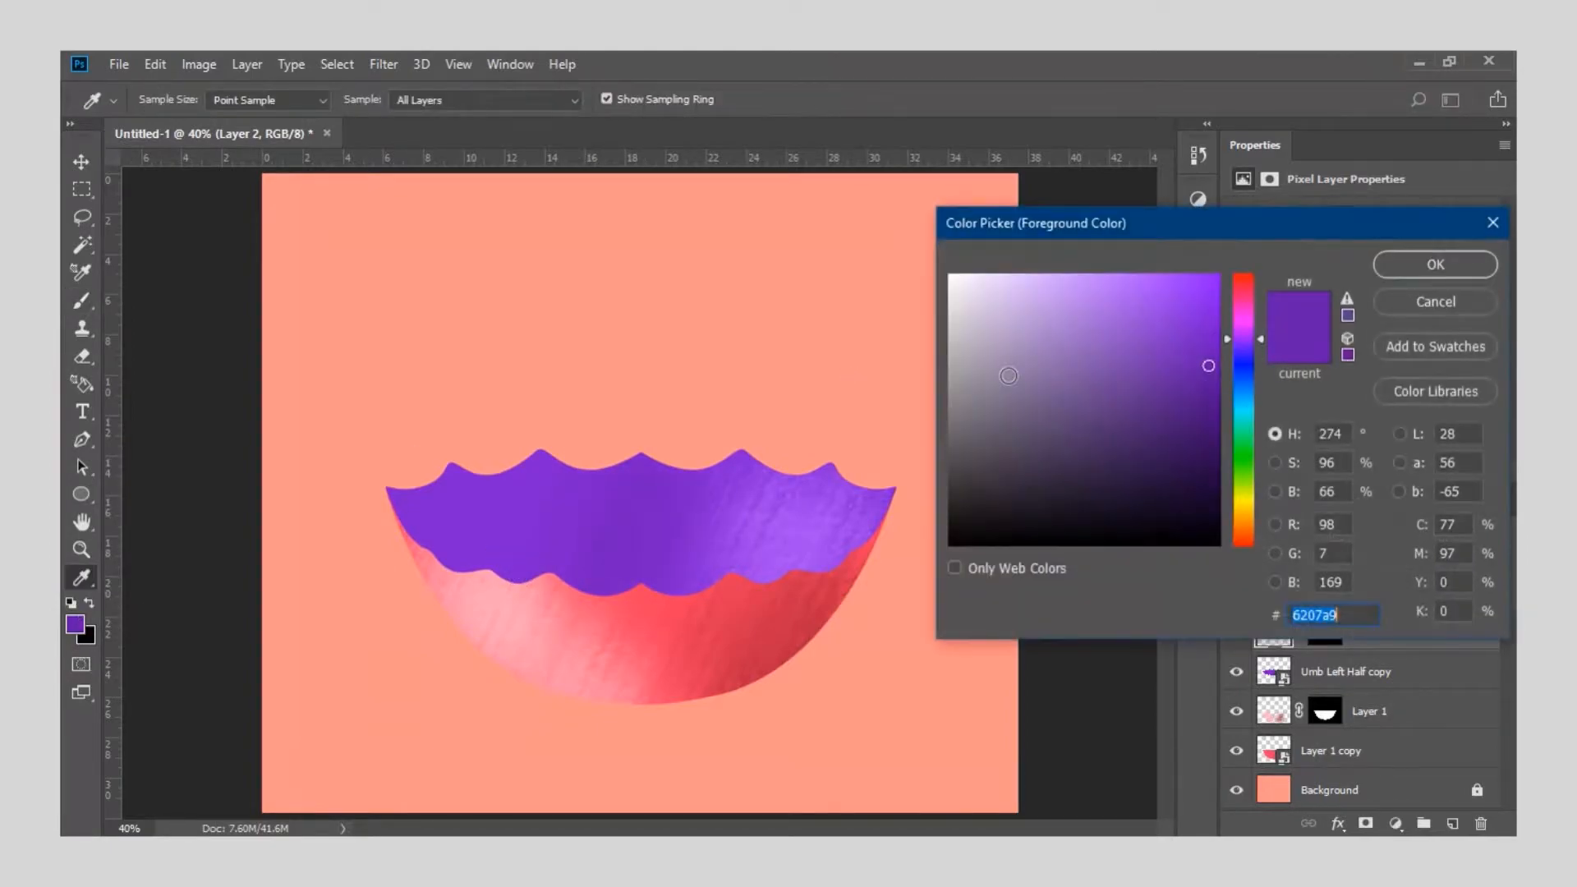
pyautogui.click(1204, 408)
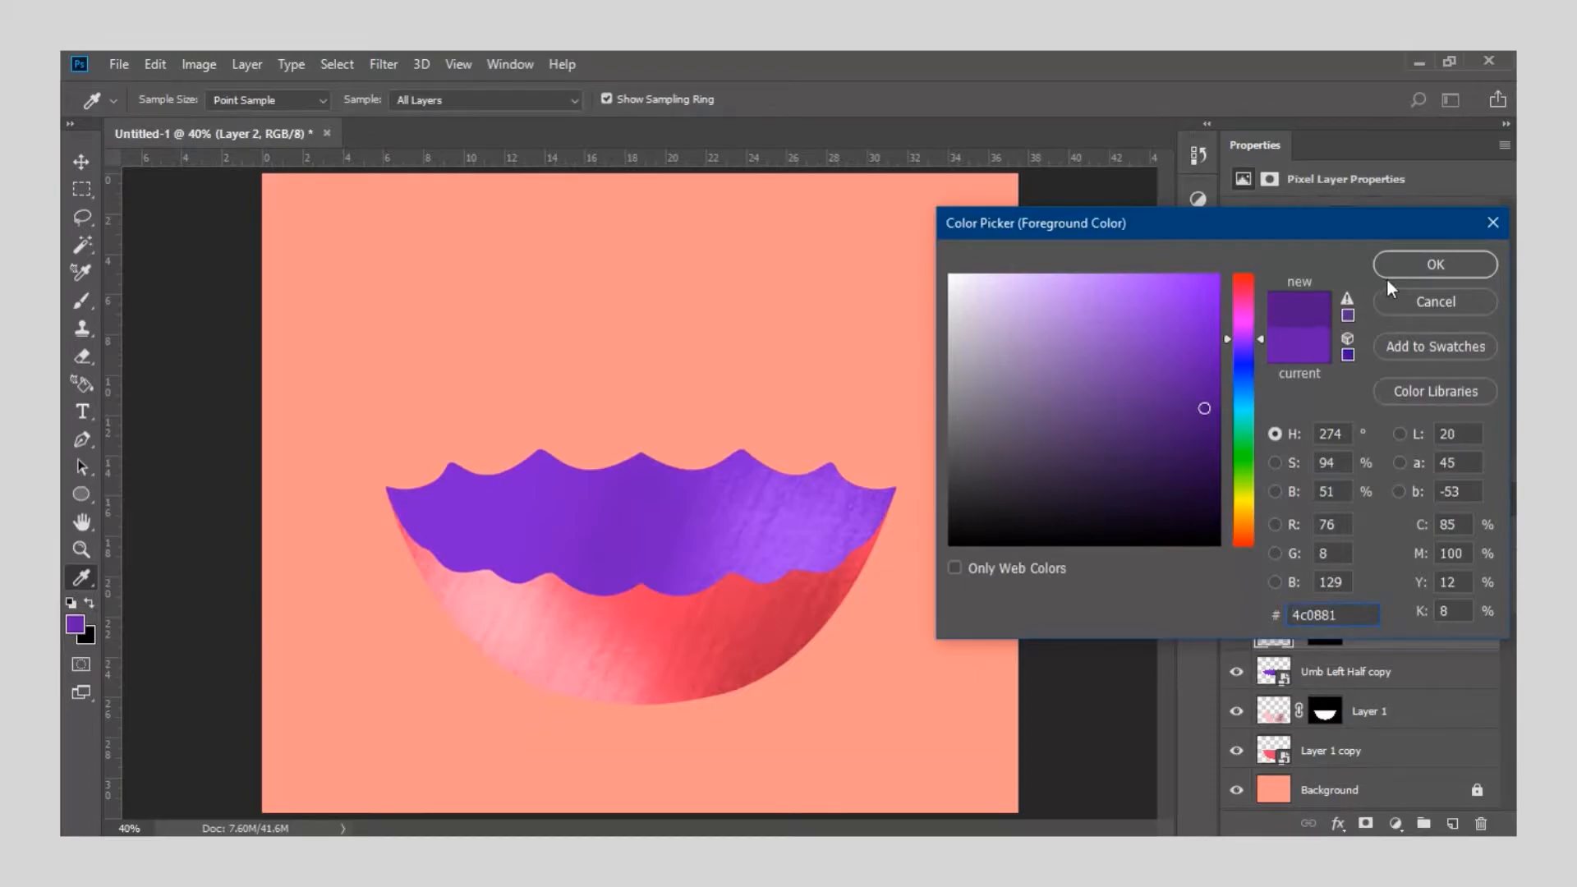
pyautogui.click(1413, 264)
pyautogui.moveTo(487, 483); pyautogui.dragTo(405, 513)
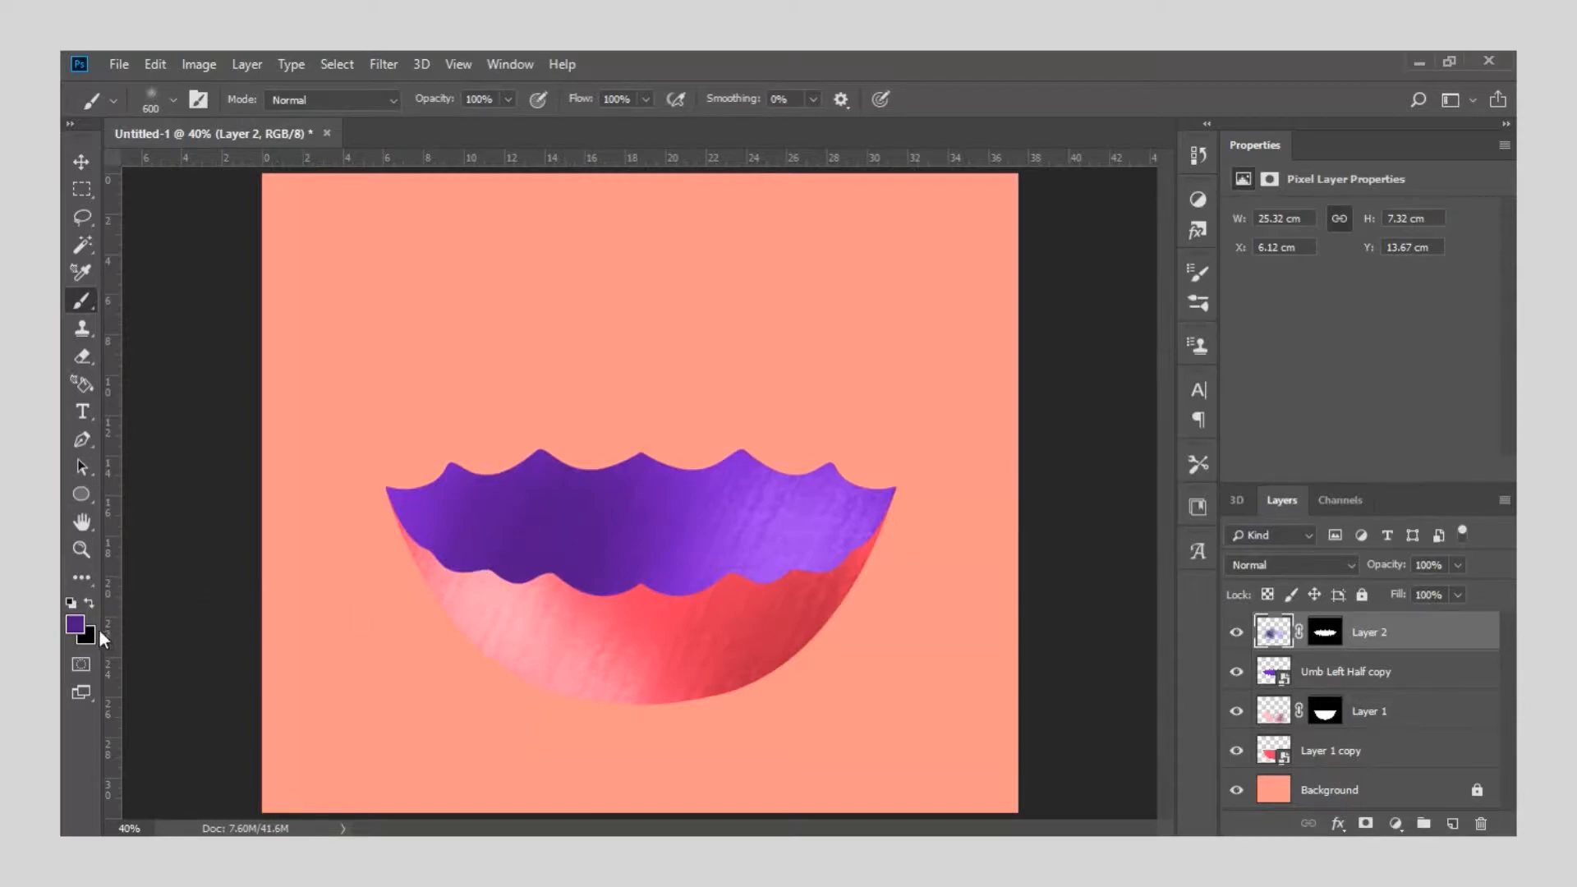
# Switch to the Soft Round Pressure Size brush at 400 px and softly darken the purple shape along its lower edge.
pyautogui.rightClick(579, 425)
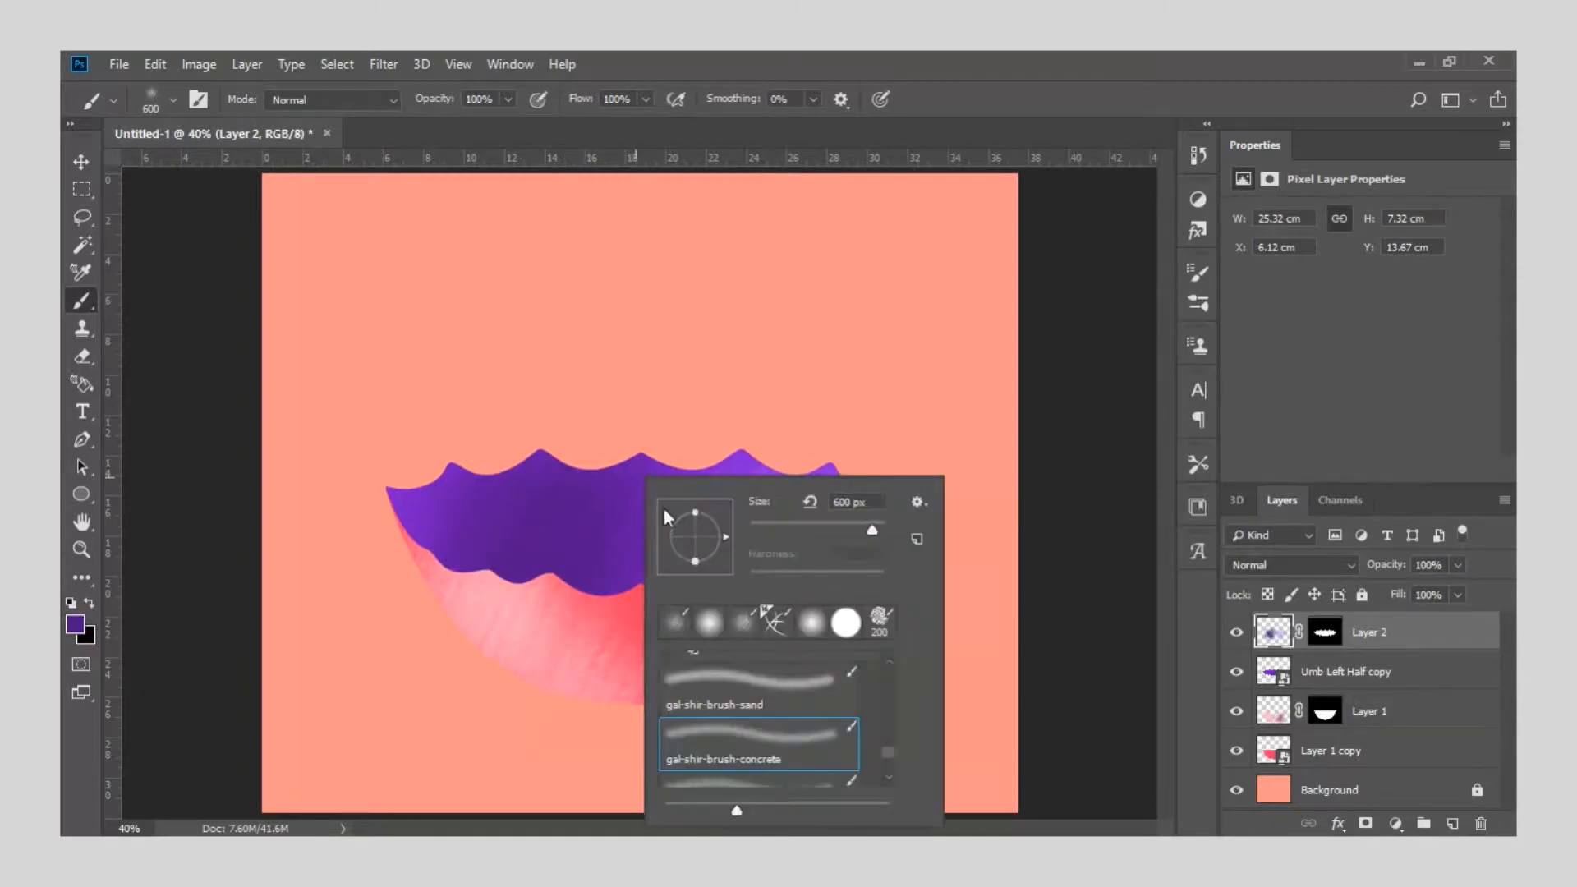
pyautogui.click(711, 621)
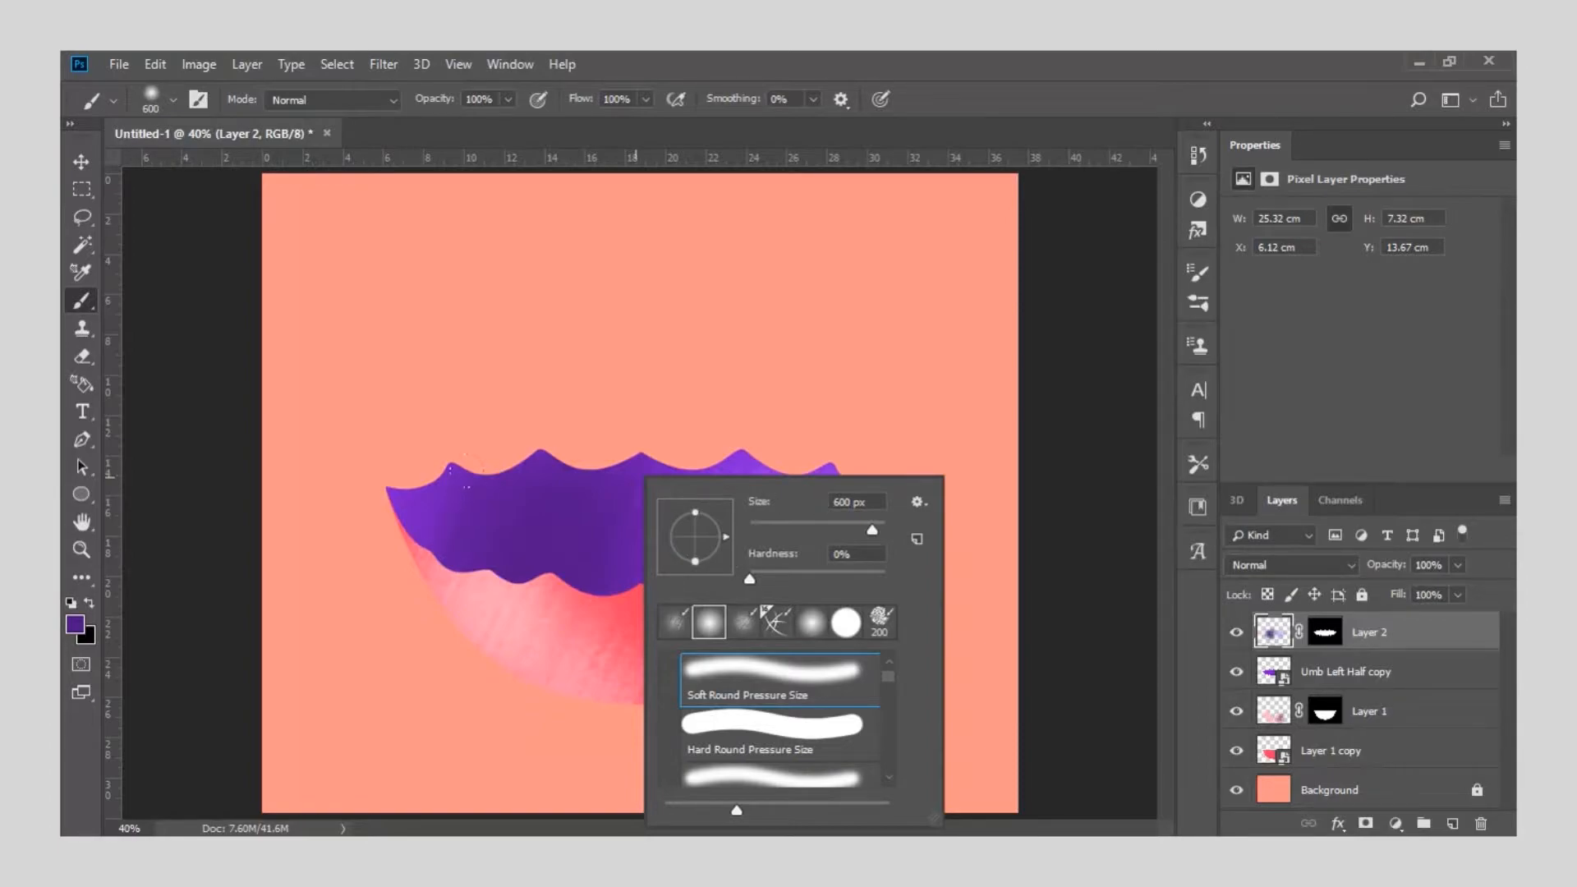
pyautogui.click(599, 593)
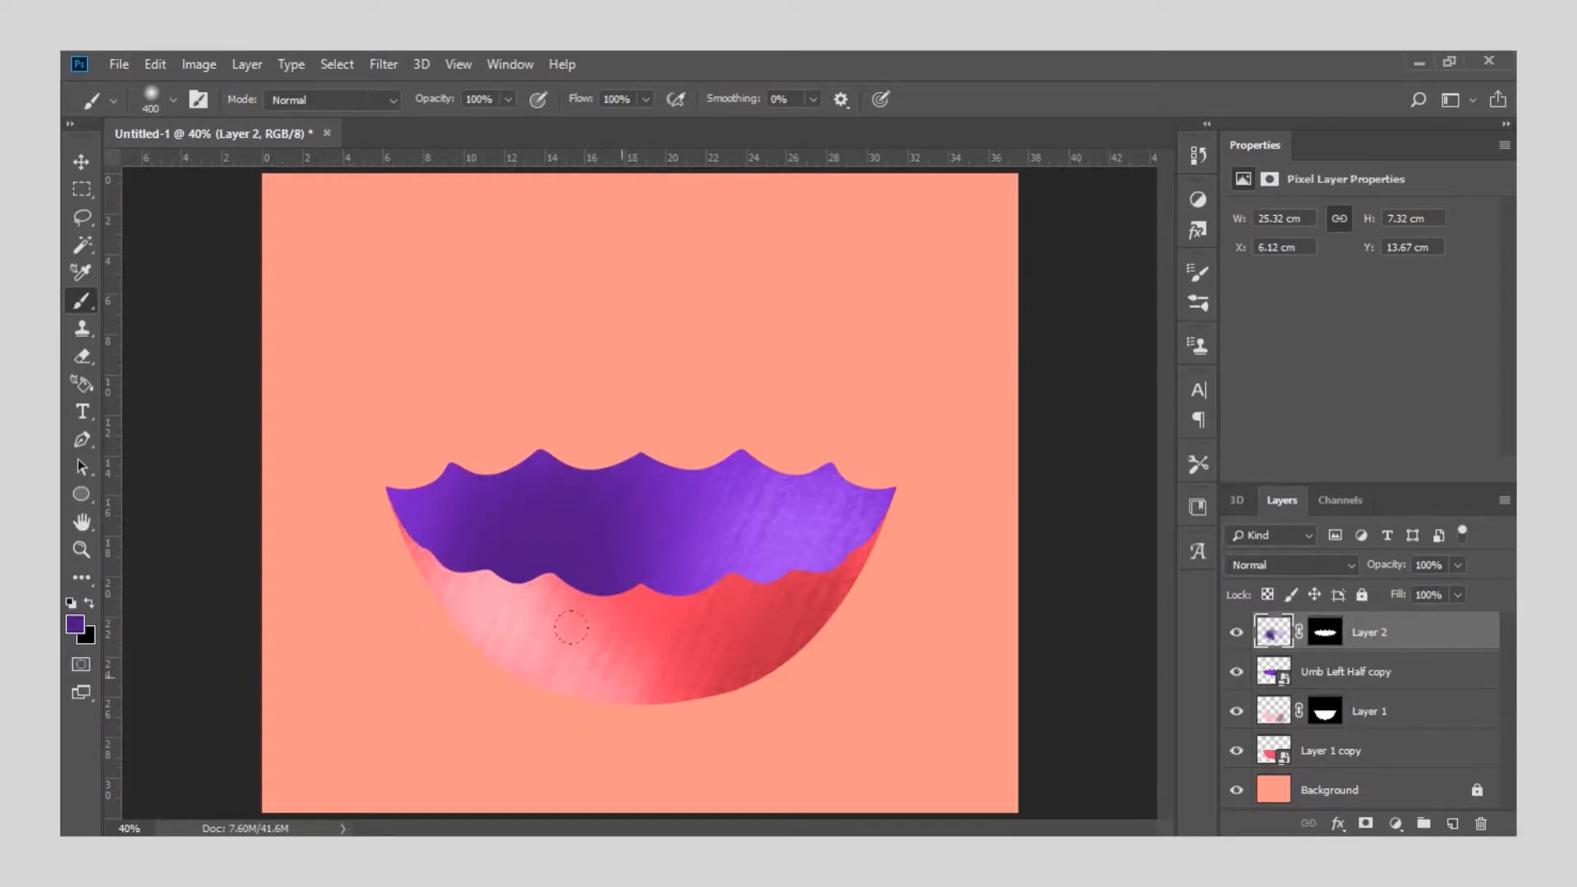
pyautogui.moveTo(699, 588); pyautogui.dragTo(764, 573)
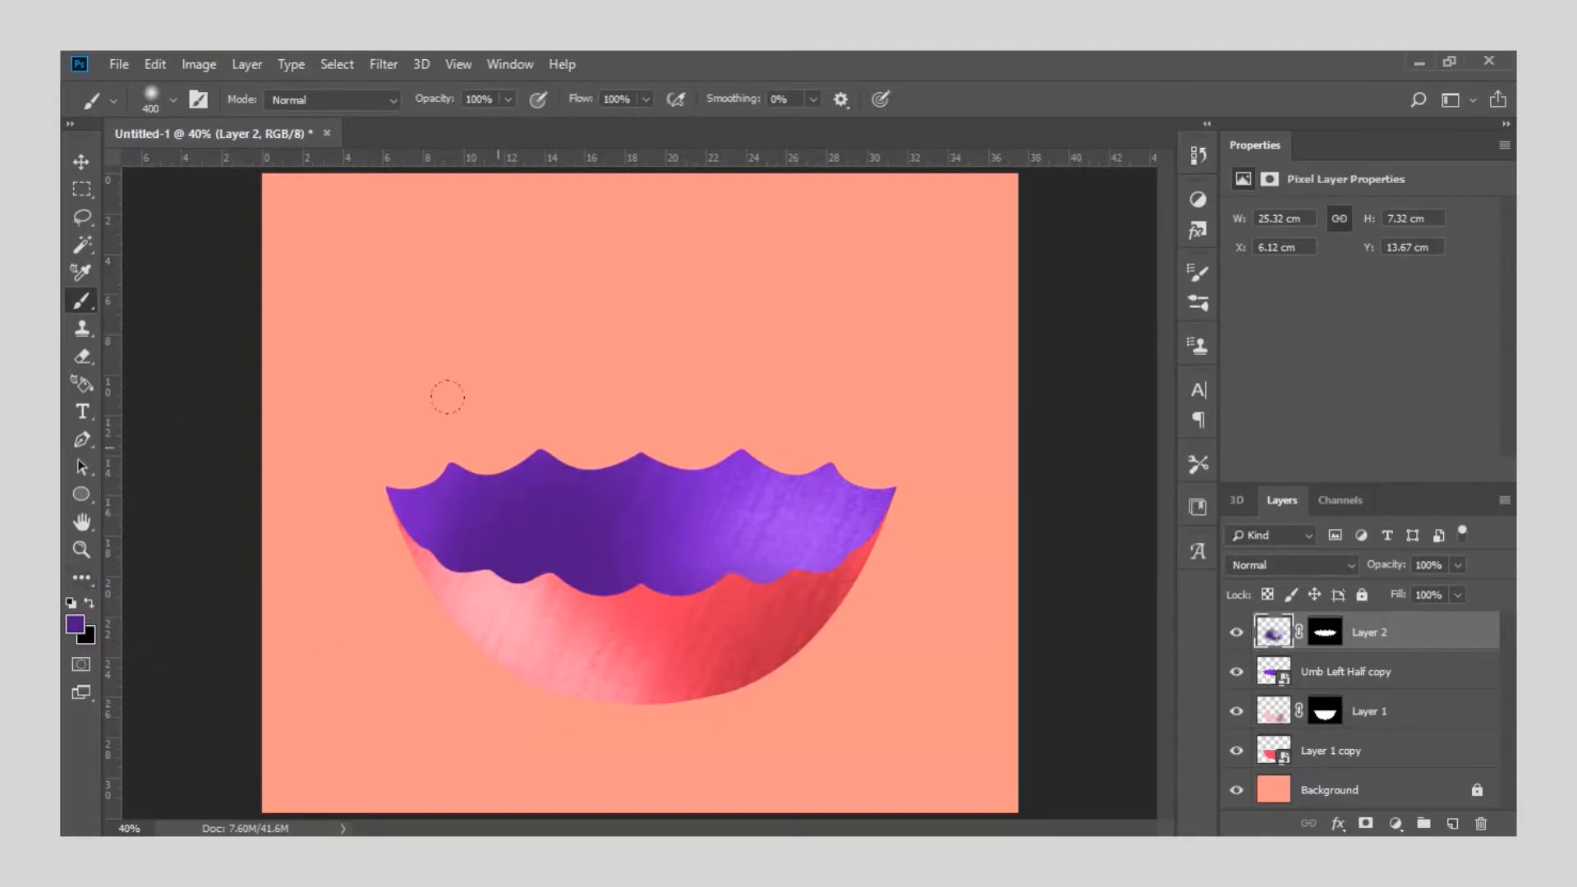
# Switch to the gal-shir-brush-concrete brush at 354 px and darken the left end of the purple shape.
pyautogui.rightClick(509, 450)
pyautogui.click(571, 591)
pyautogui.moveTo(727, 501); pyautogui.dragTo(725, 503)
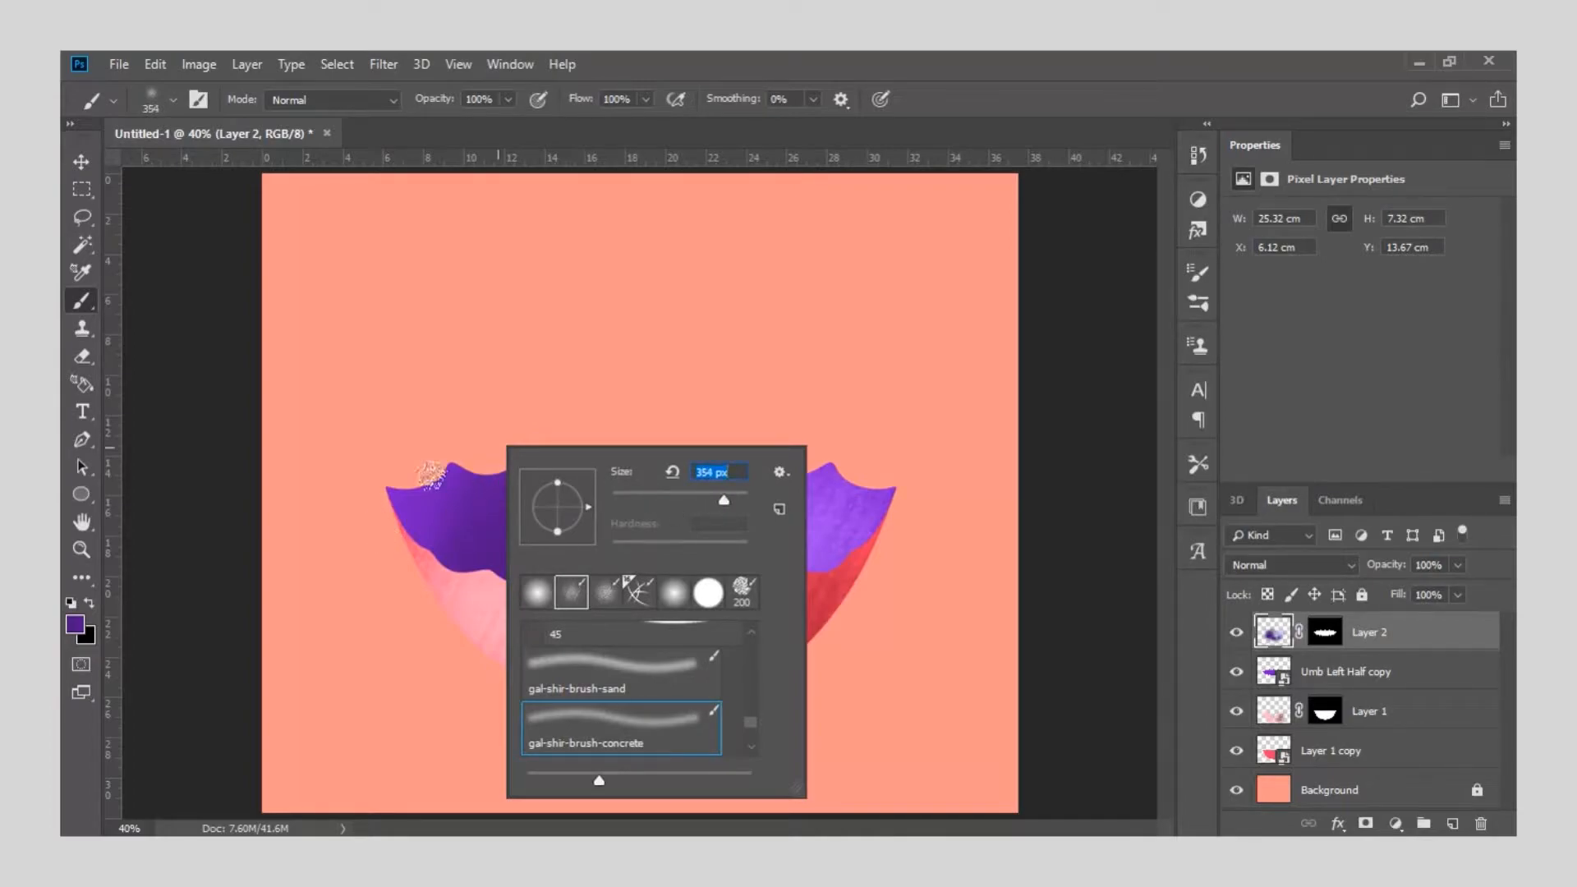
pyautogui.click(419, 489)
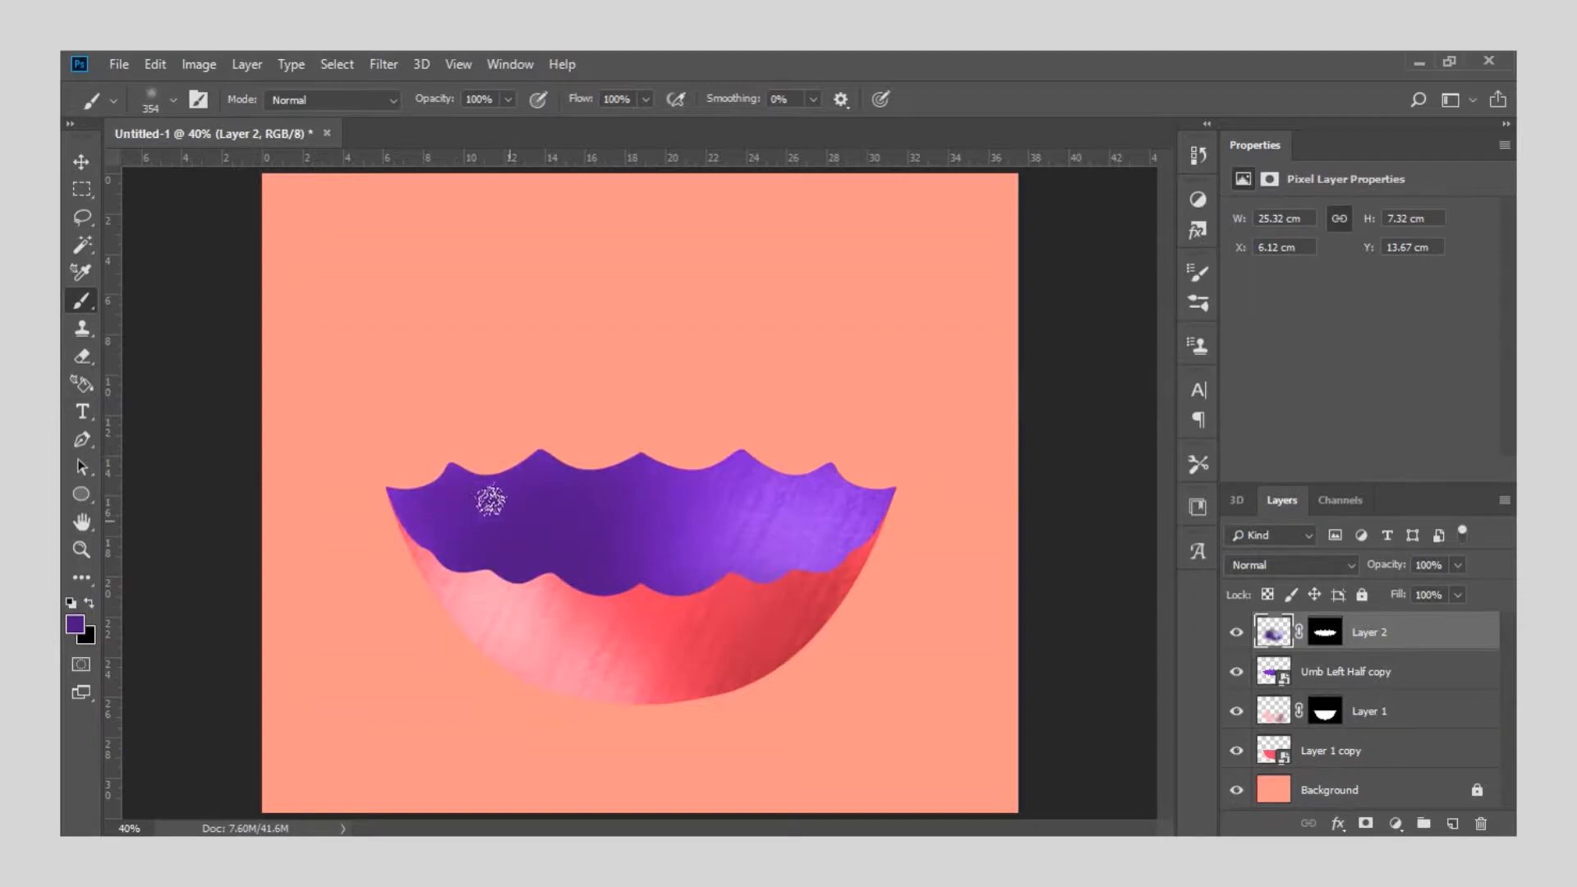
# On a new layer, draw a vertical line shape about 747 px tall through the umbrella's centre and set its width to 14 px.
pyautogui.press('v')
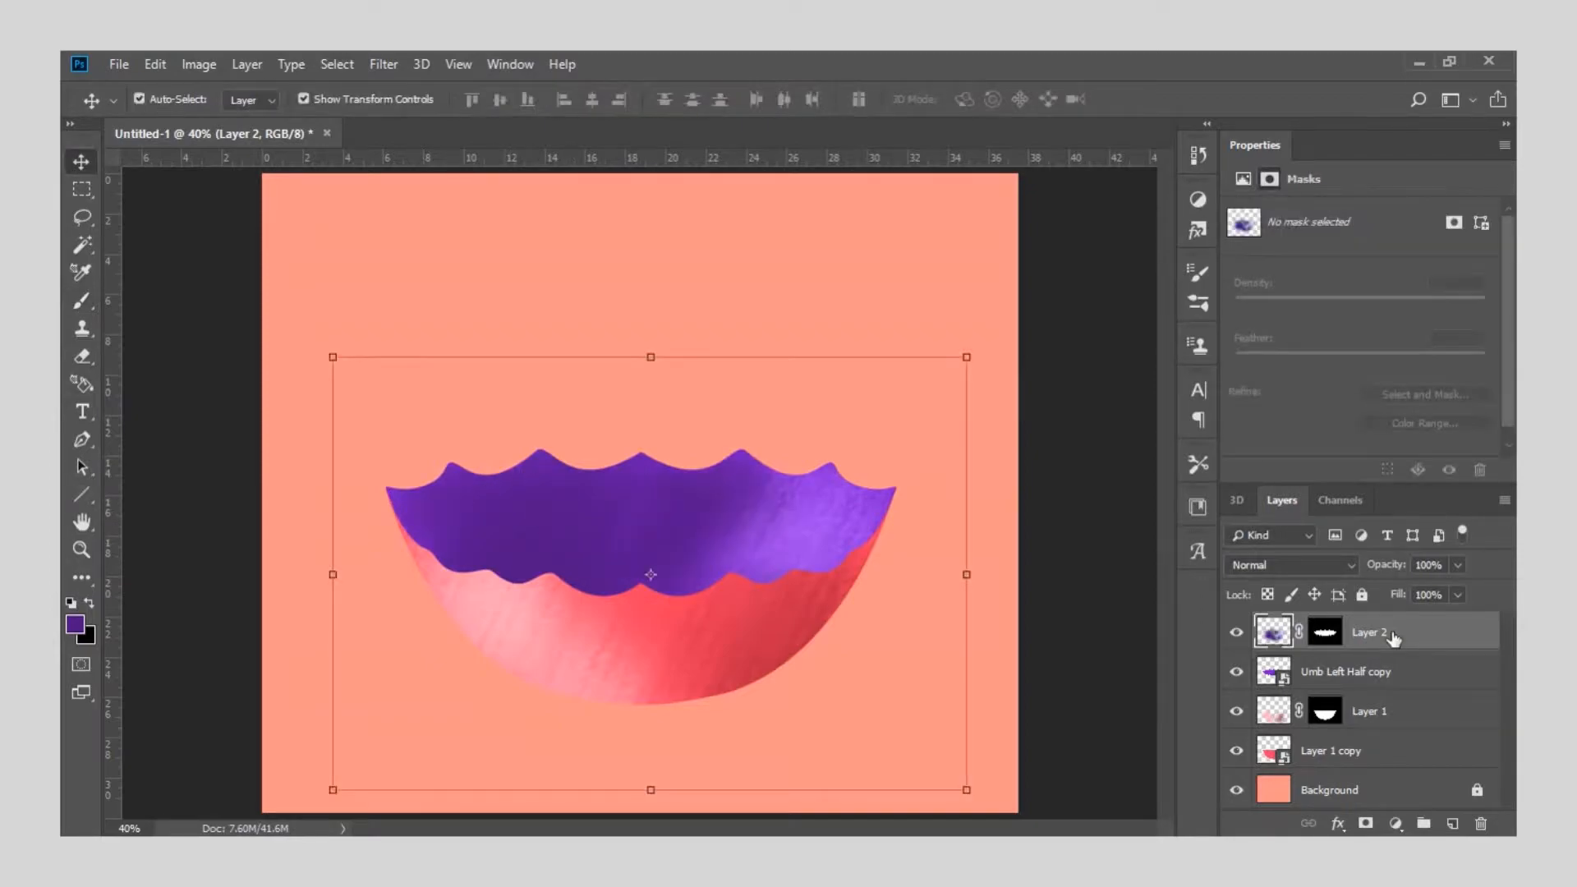
pyautogui.click(1452, 823)
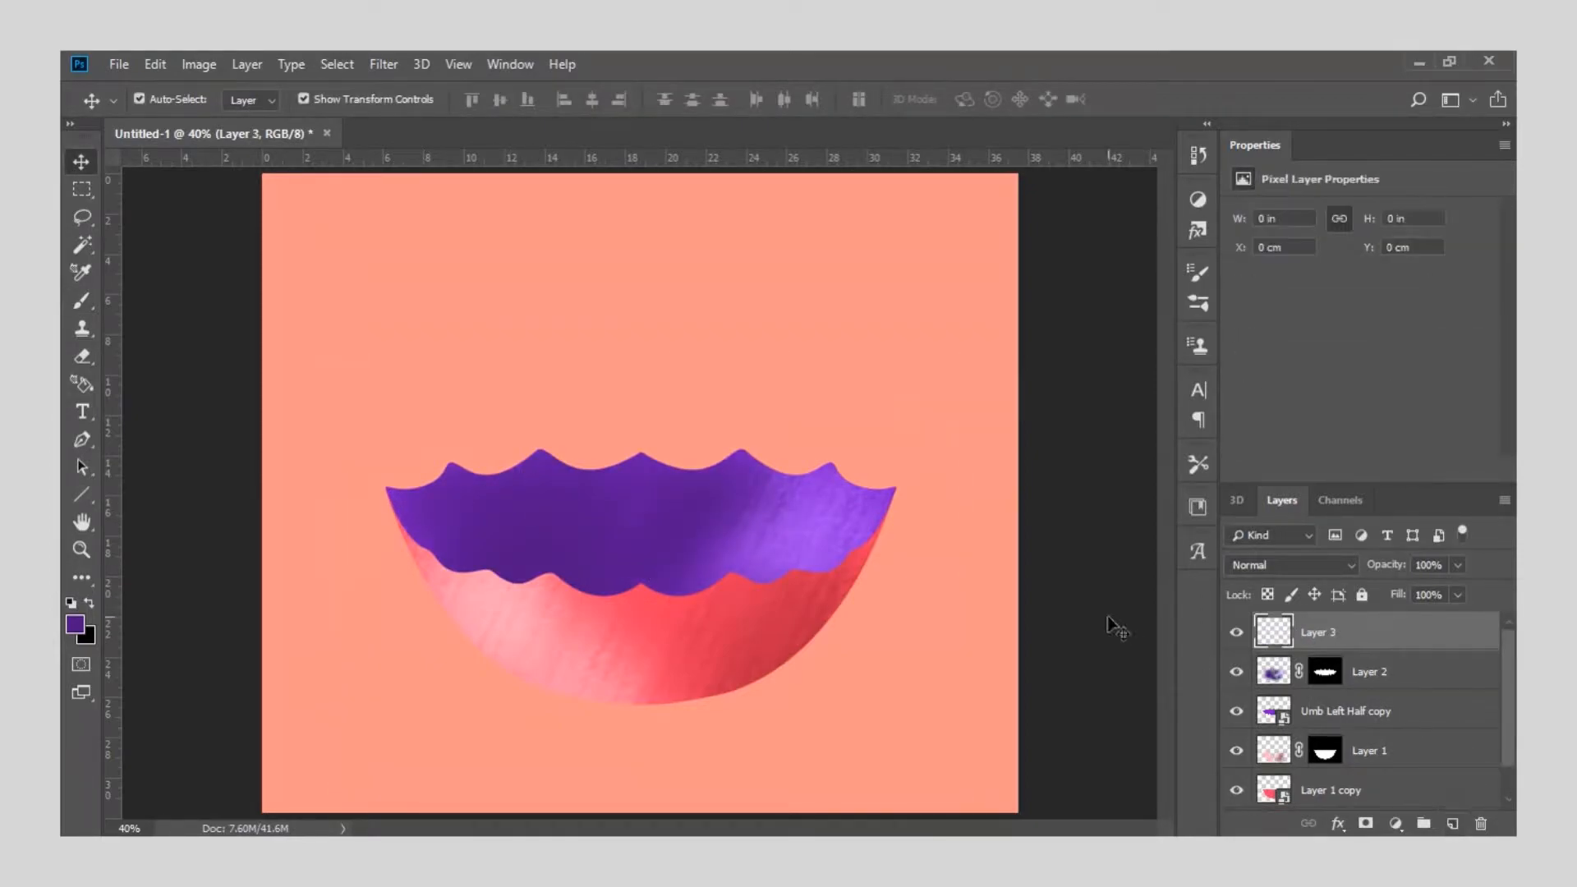
pyautogui.click(83, 494)
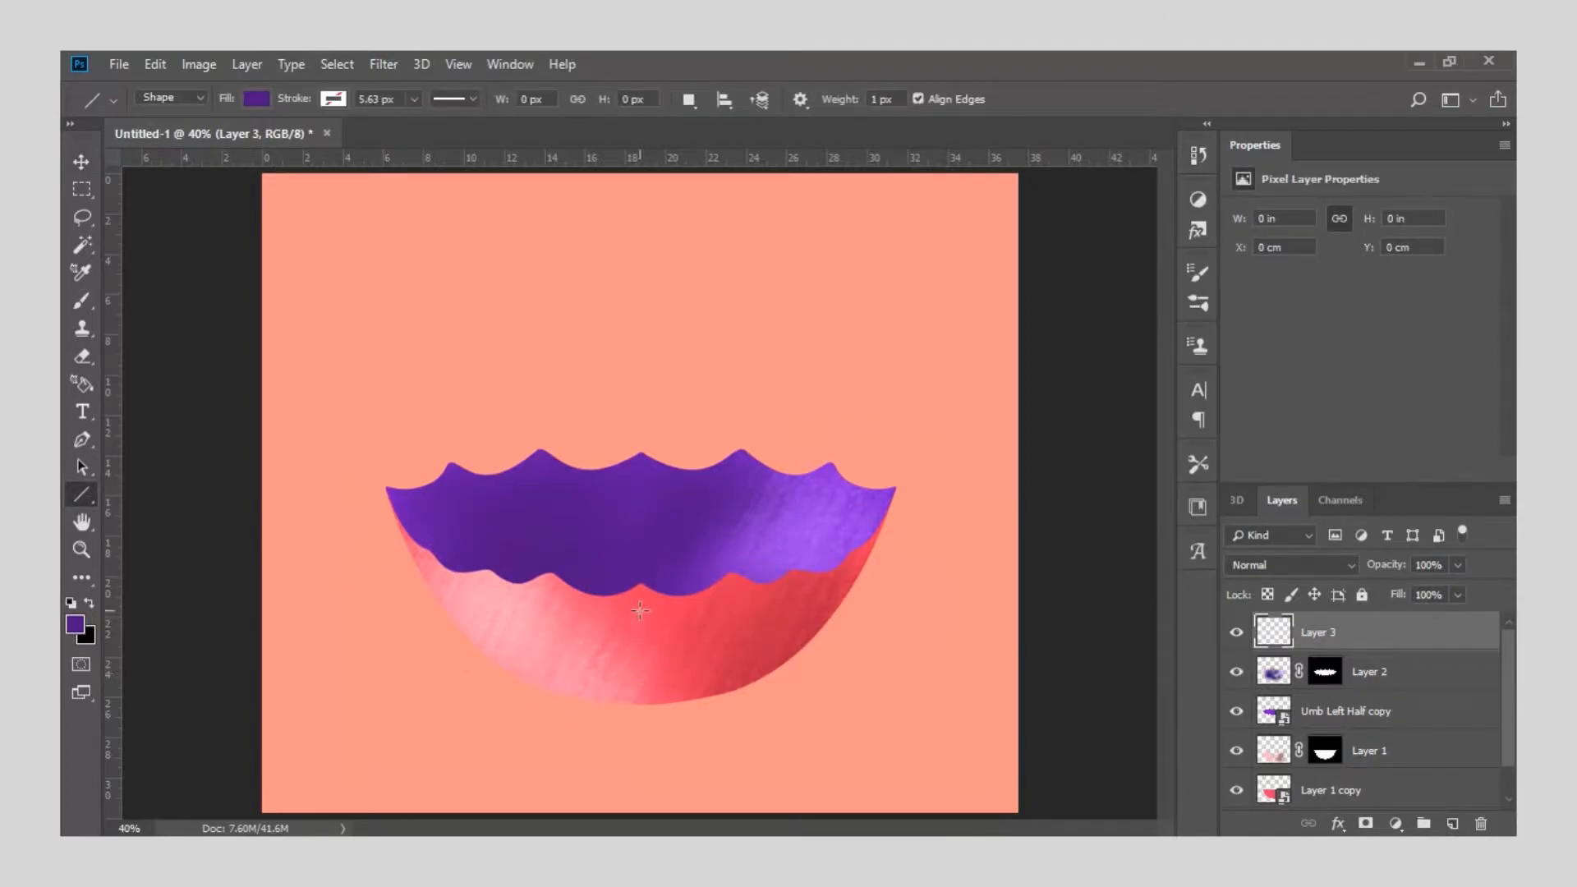
pyautogui.moveTo(641, 649); pyautogui.dragTo(640, 329)
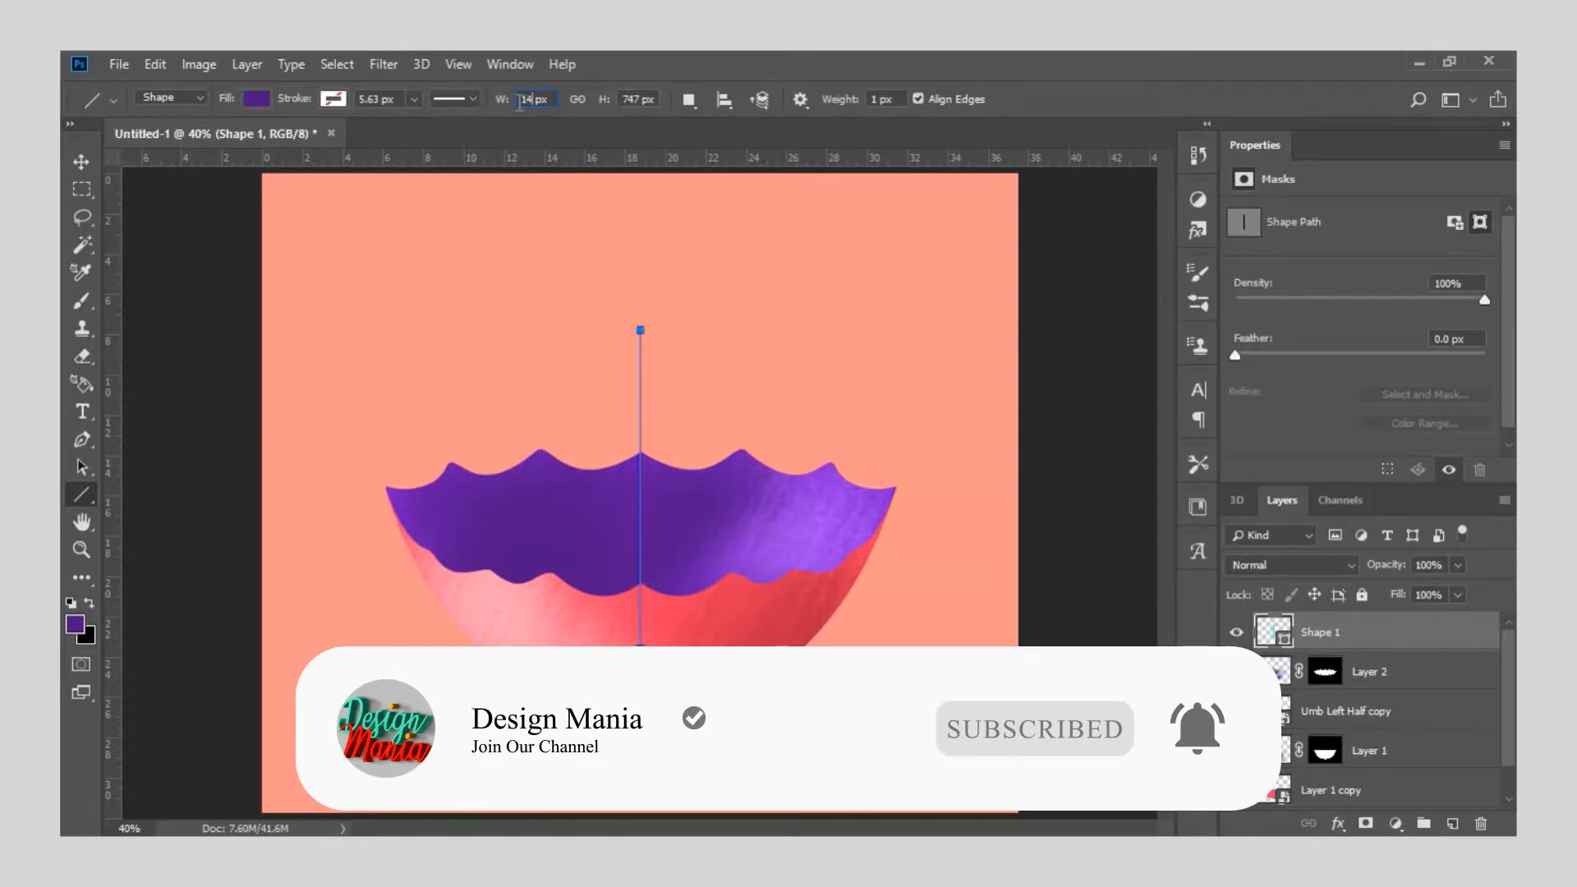
pyautogui.press('Return')
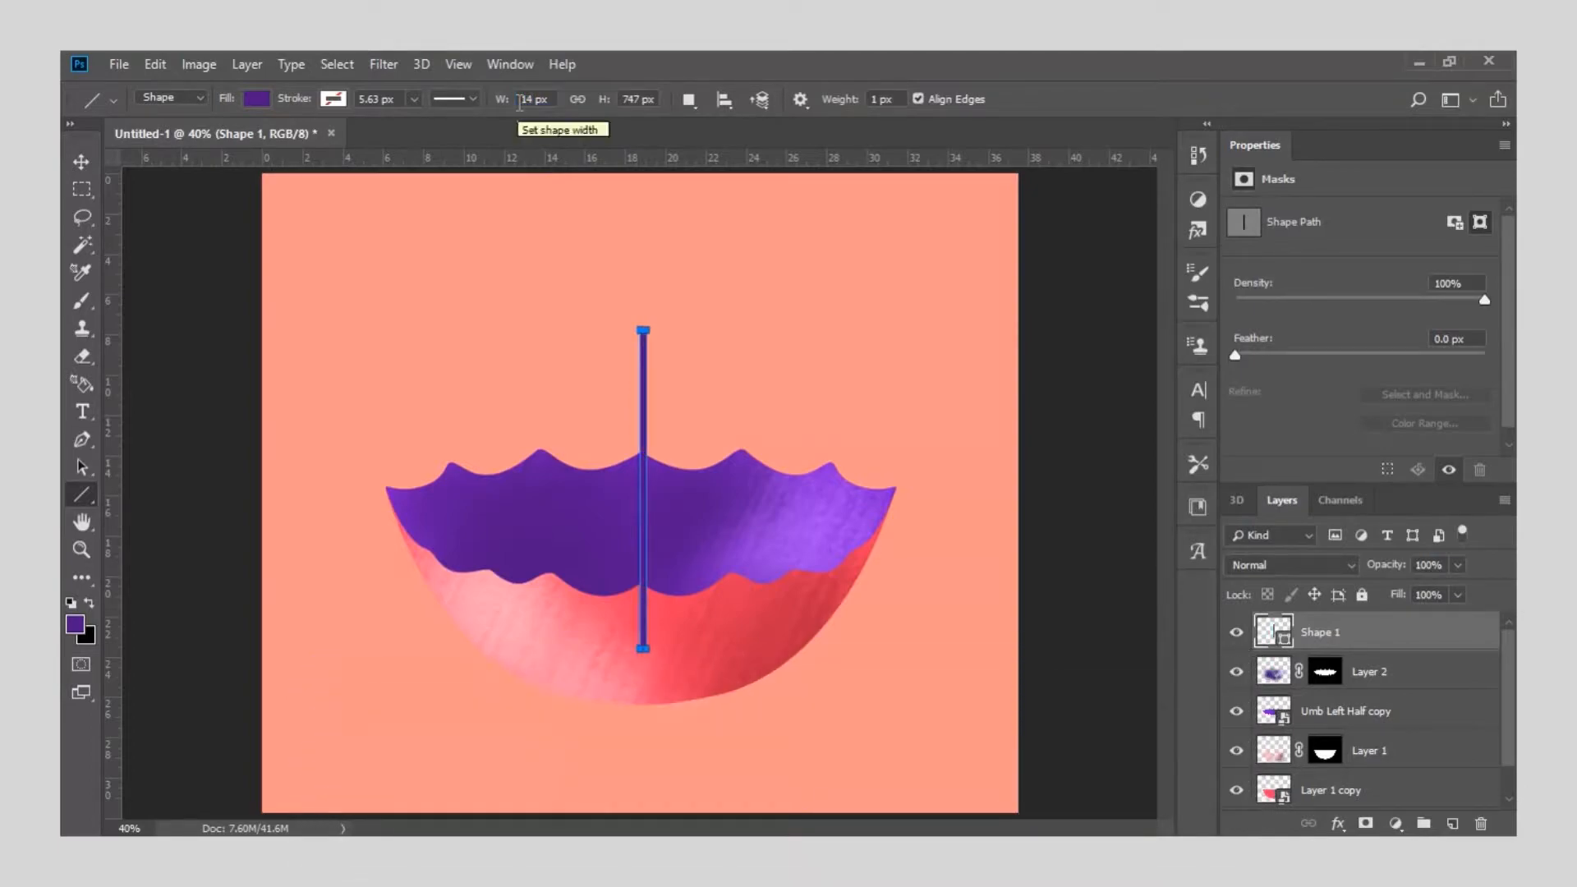
# Change the fill of the vertical handle line to the recently used light pink.
pyautogui.click(264, 102)
pyautogui.click(151, 211)
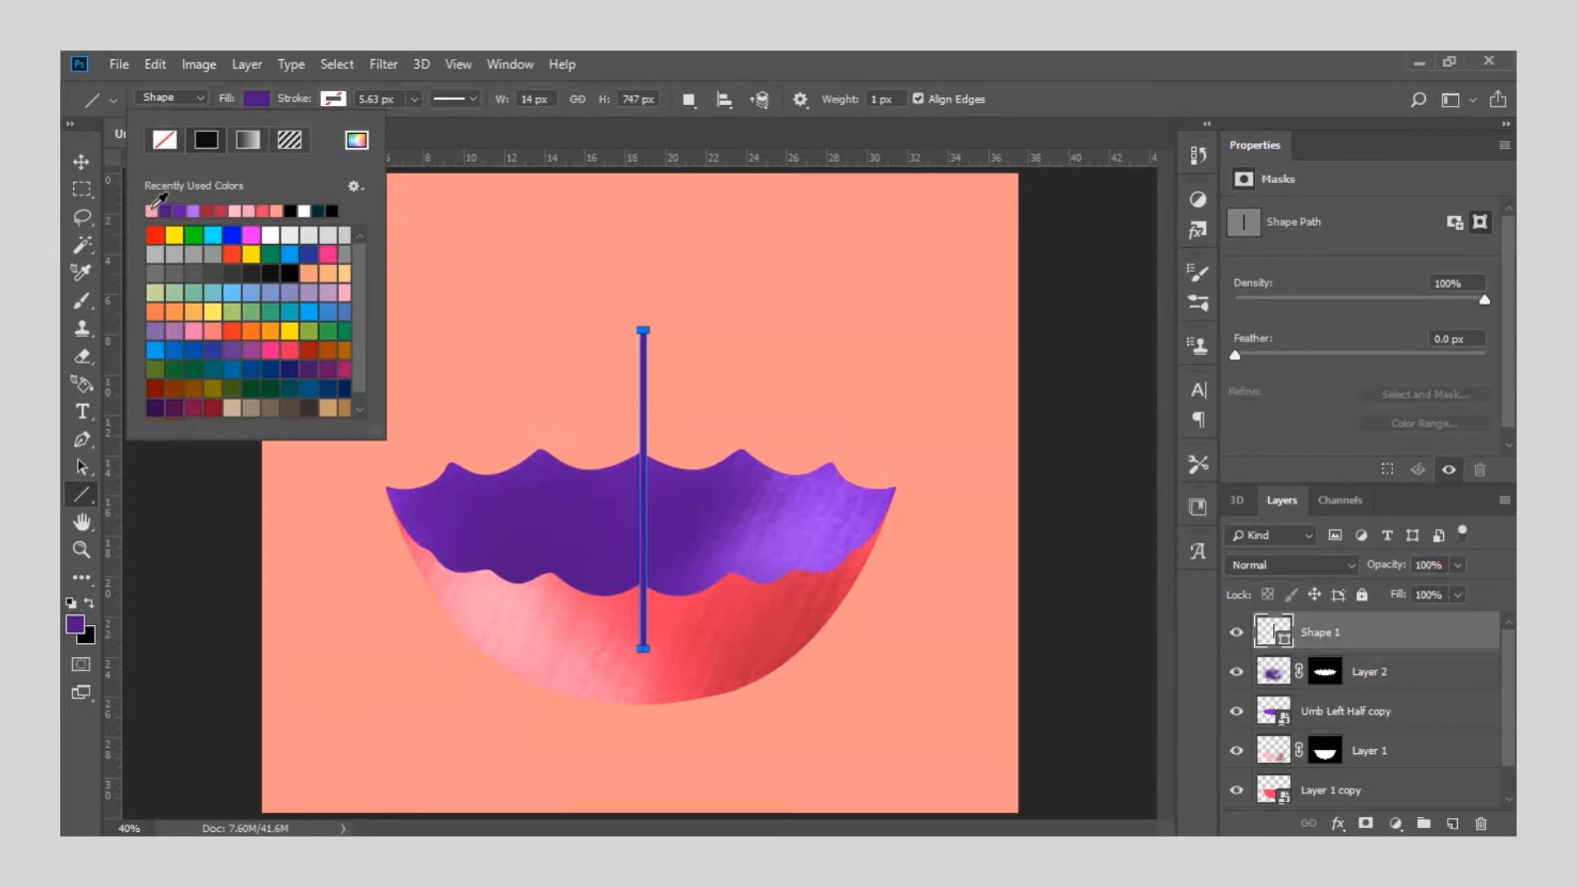
pyautogui.click(329, 100)
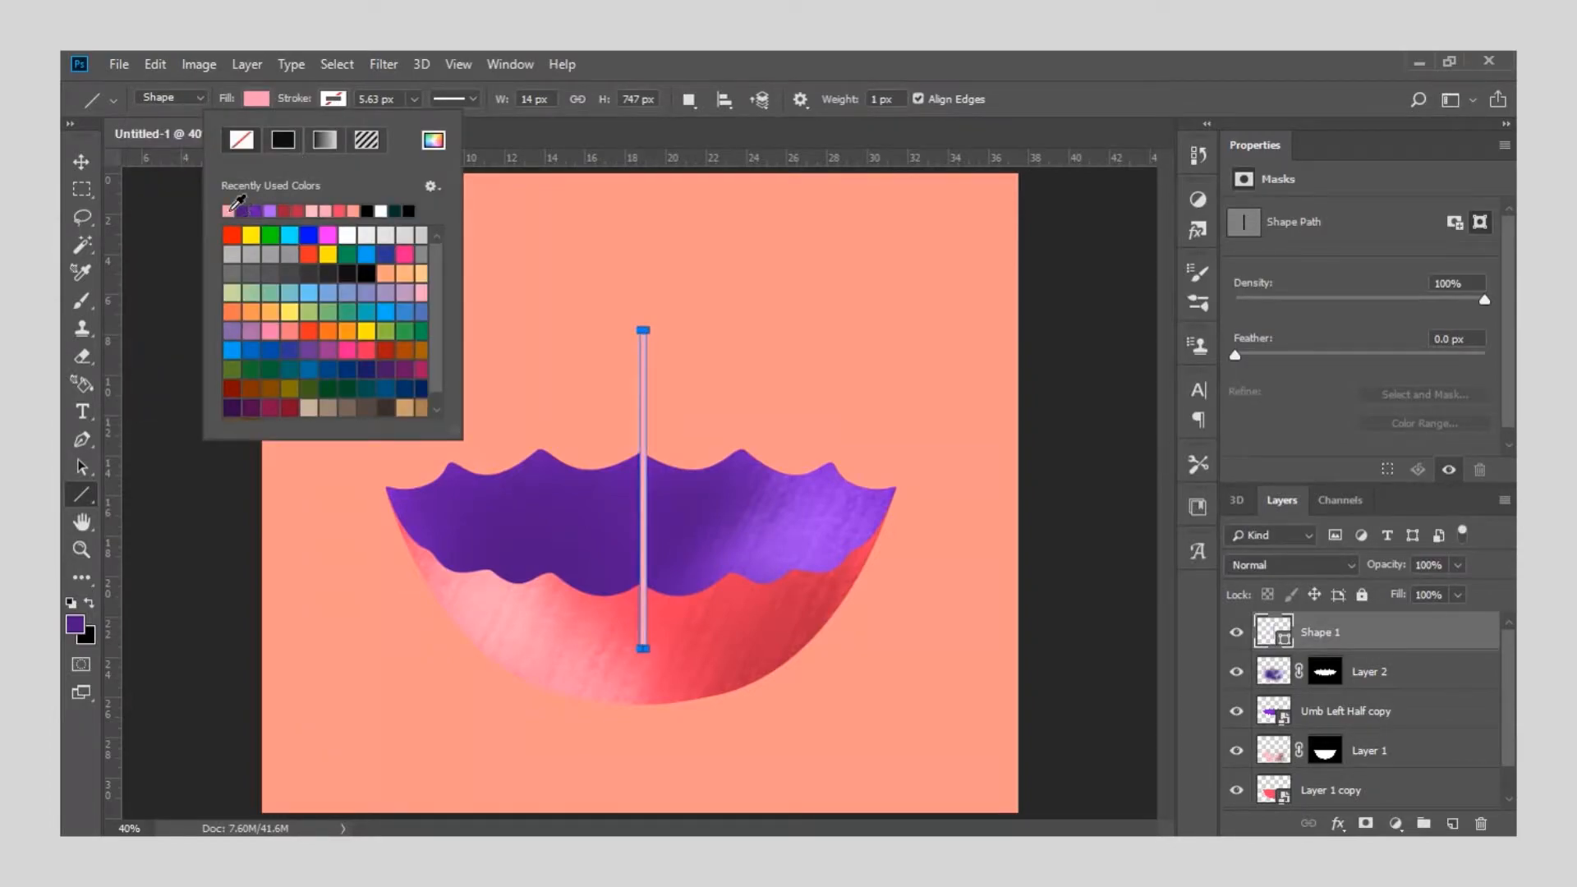
pyautogui.click(81, 162)
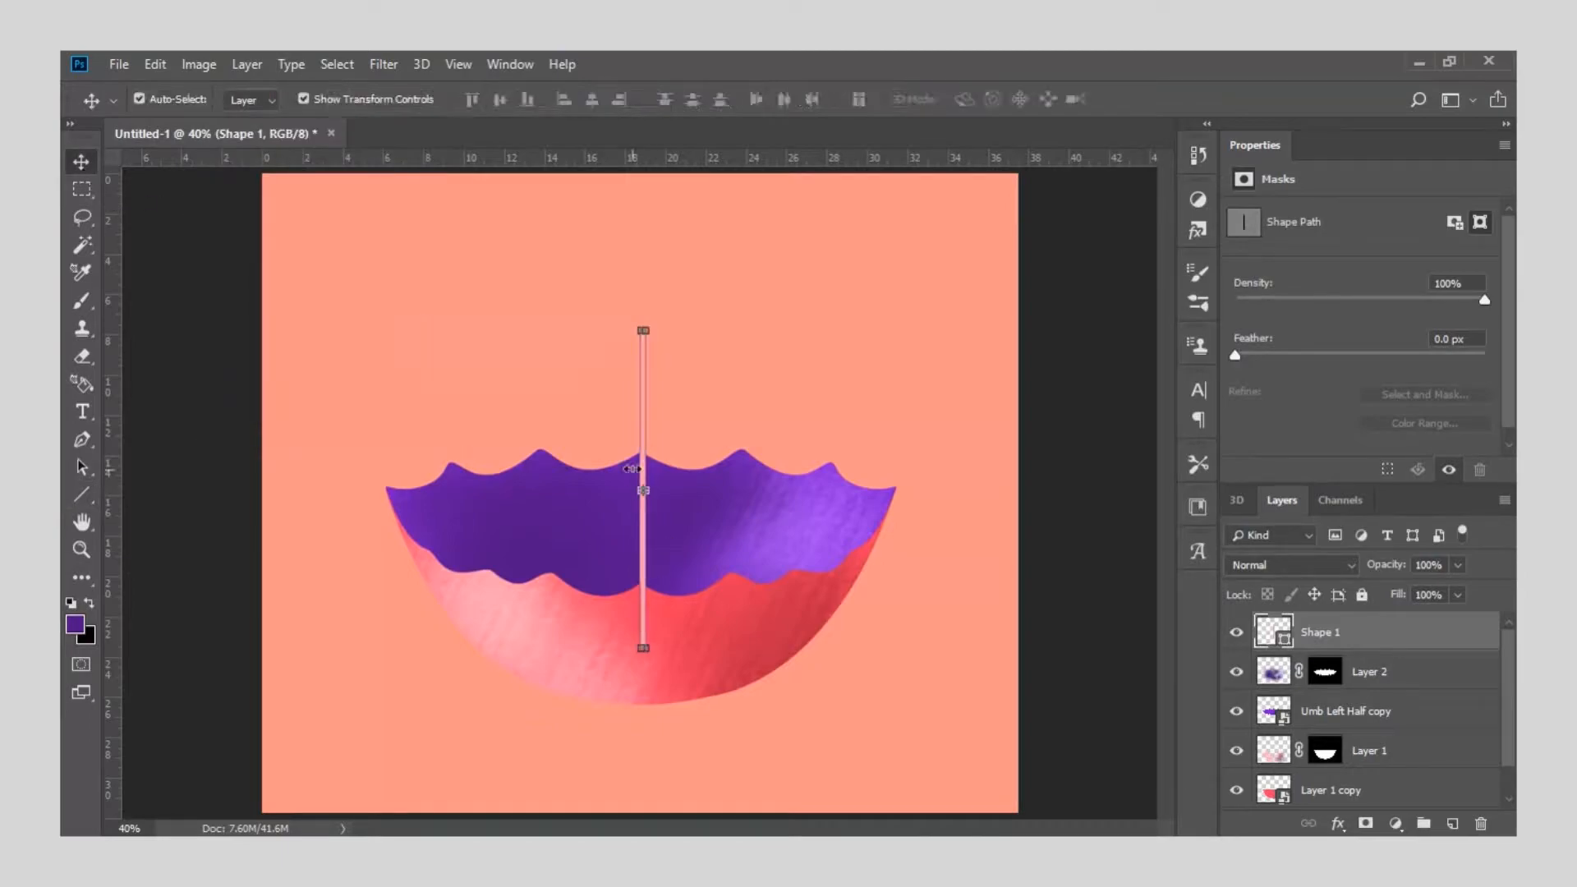
pyautogui.moveTo(643, 464); pyautogui.dragTo(644, 466)
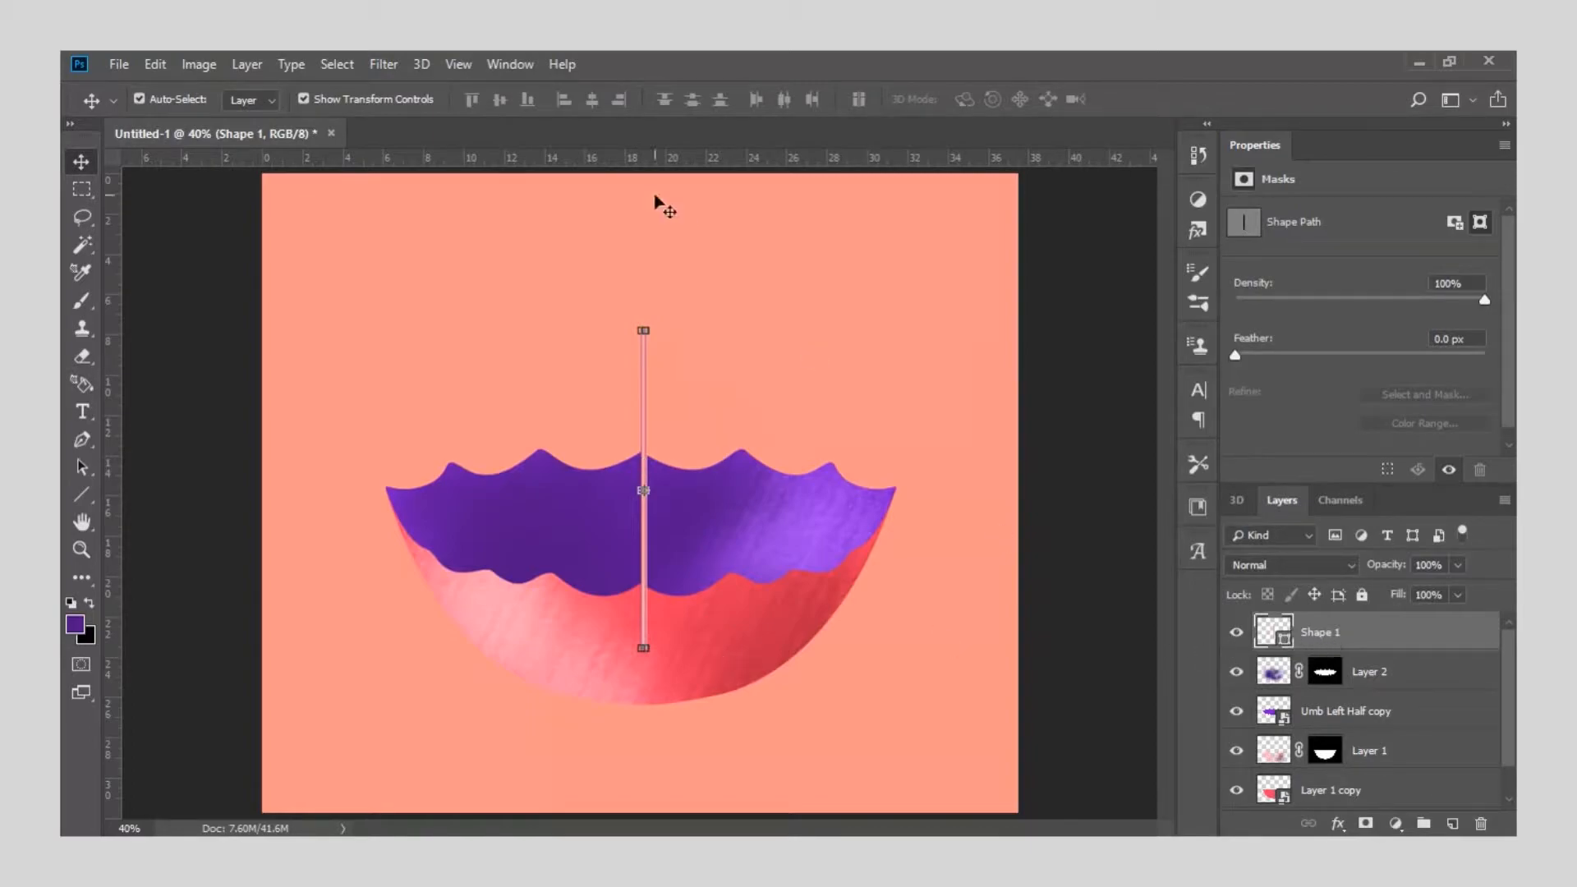
# Try to draw a curved hook with the Pen tool from the upper end of the vertical line.
pyautogui.click(81, 548)
pyautogui.moveTo(644, 323); pyautogui.dragTo(662, 373)
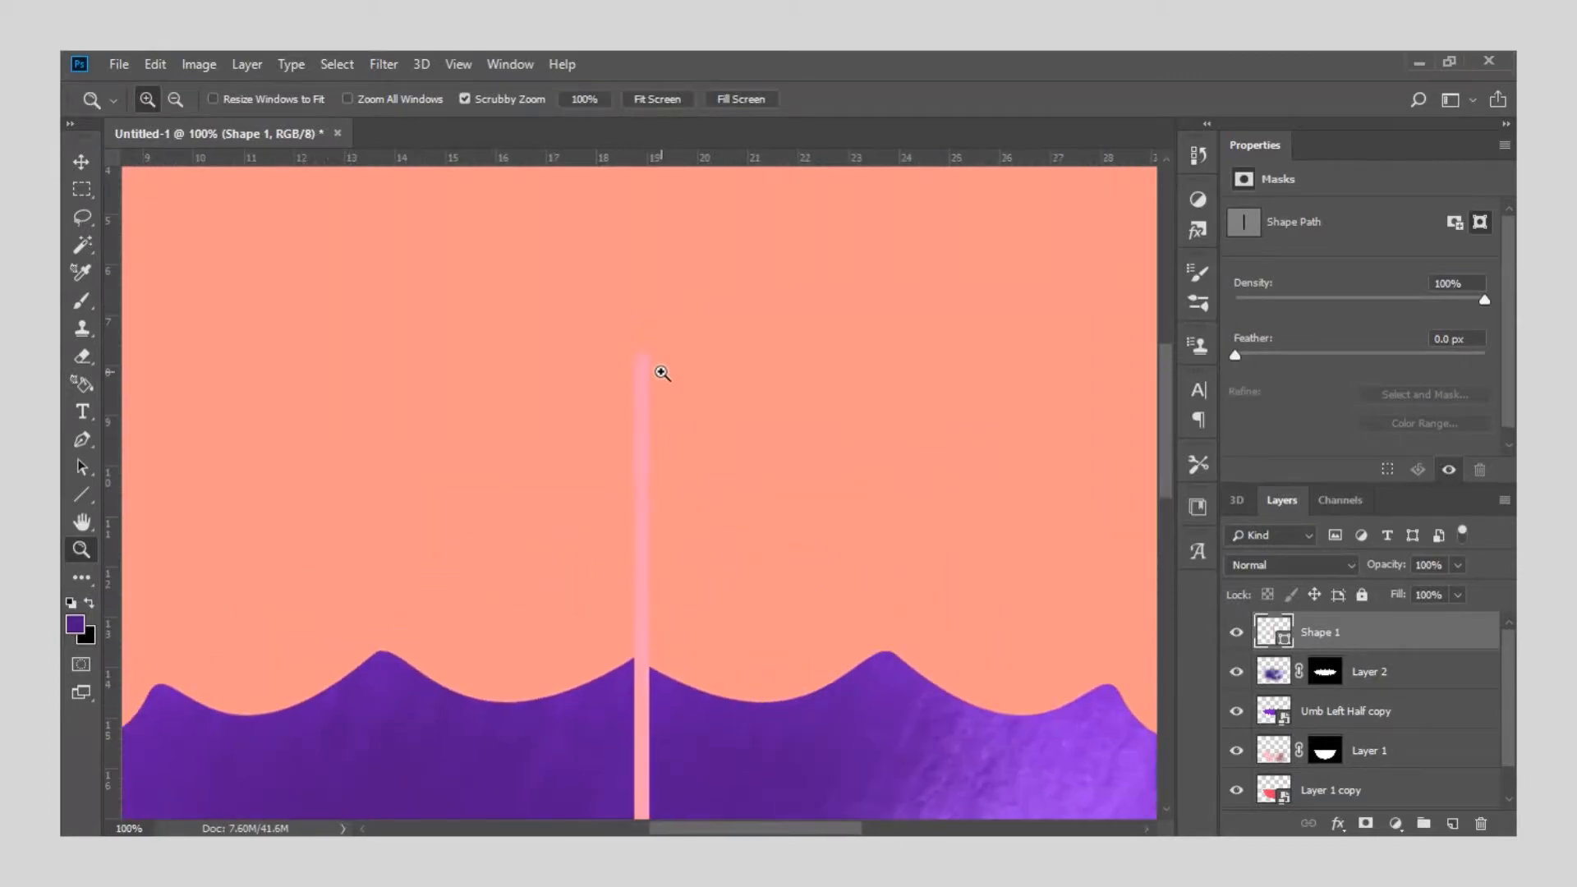
pyautogui.click(82, 439)
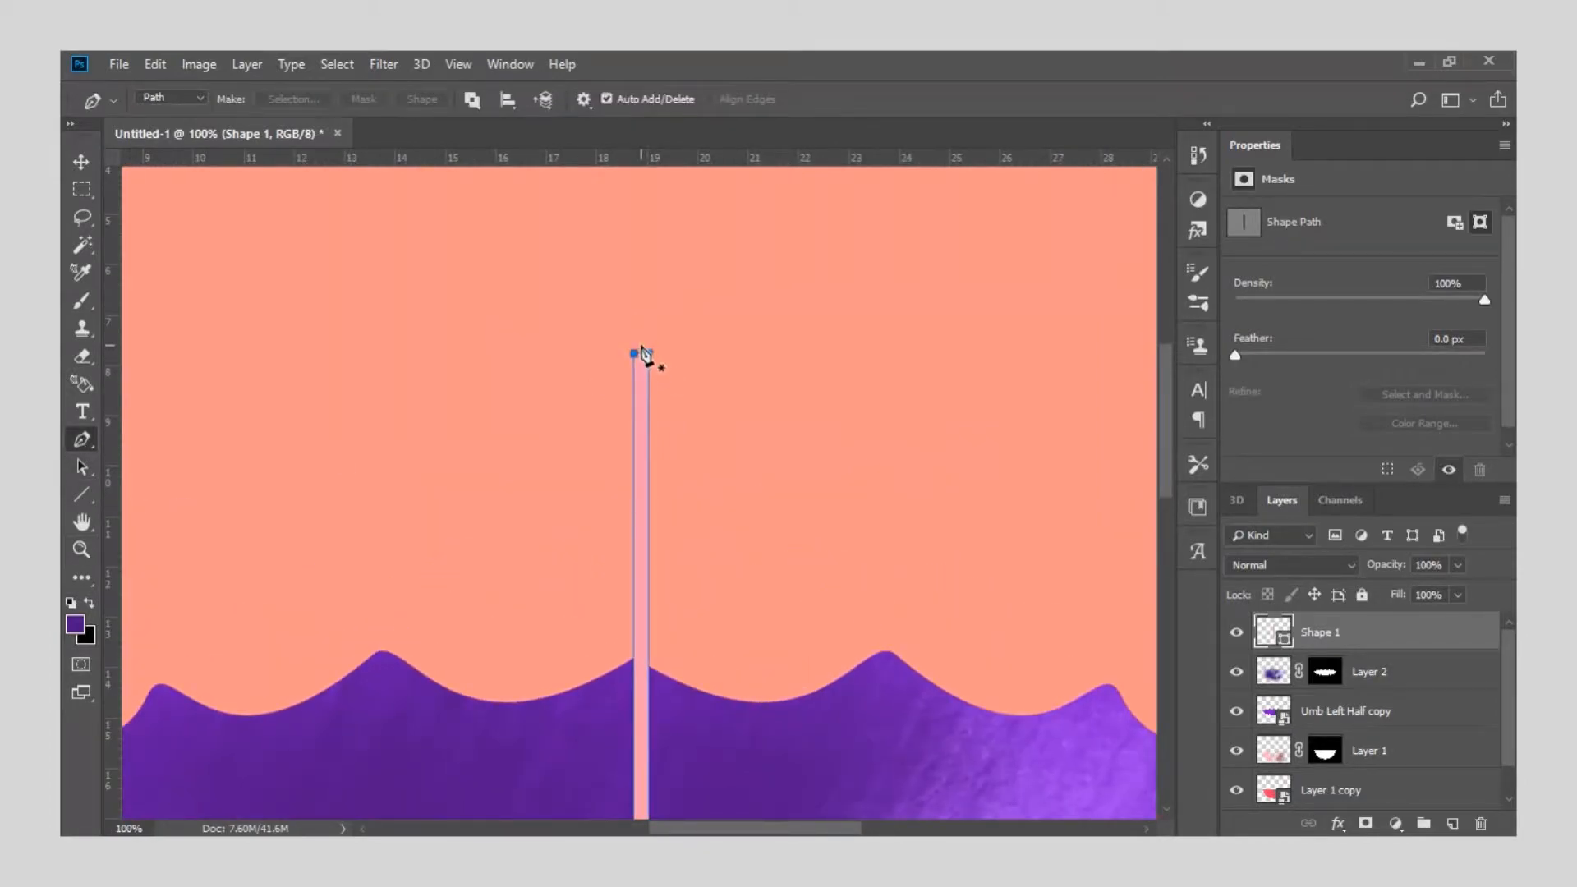
pyautogui.moveTo(708, 305); pyautogui.dragTo(771, 359)
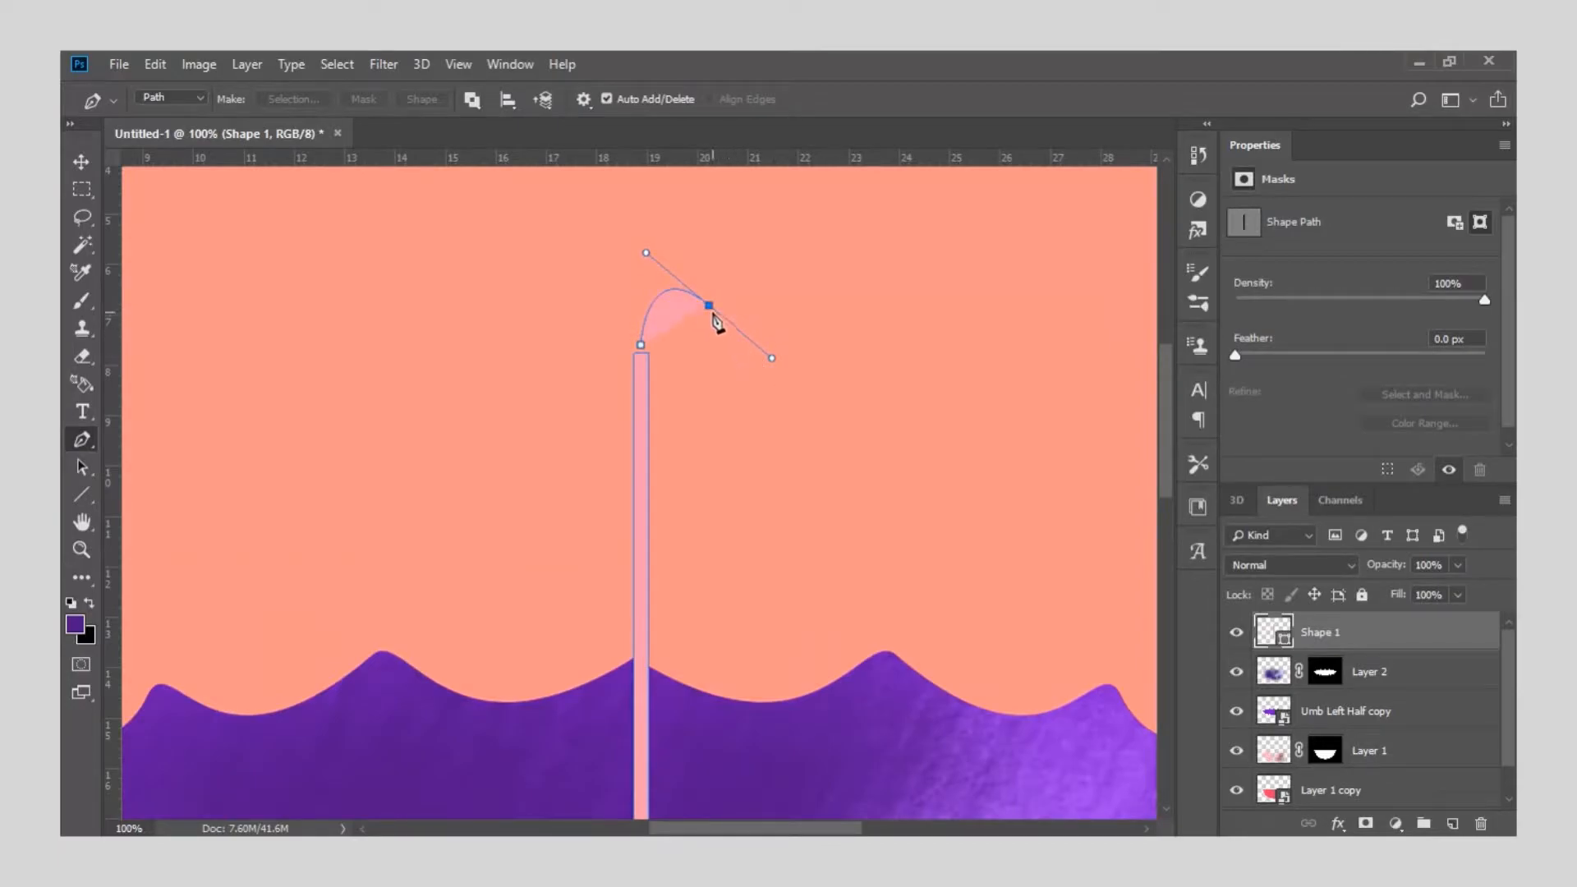
pyautogui.press('super')
pyautogui.press('super')
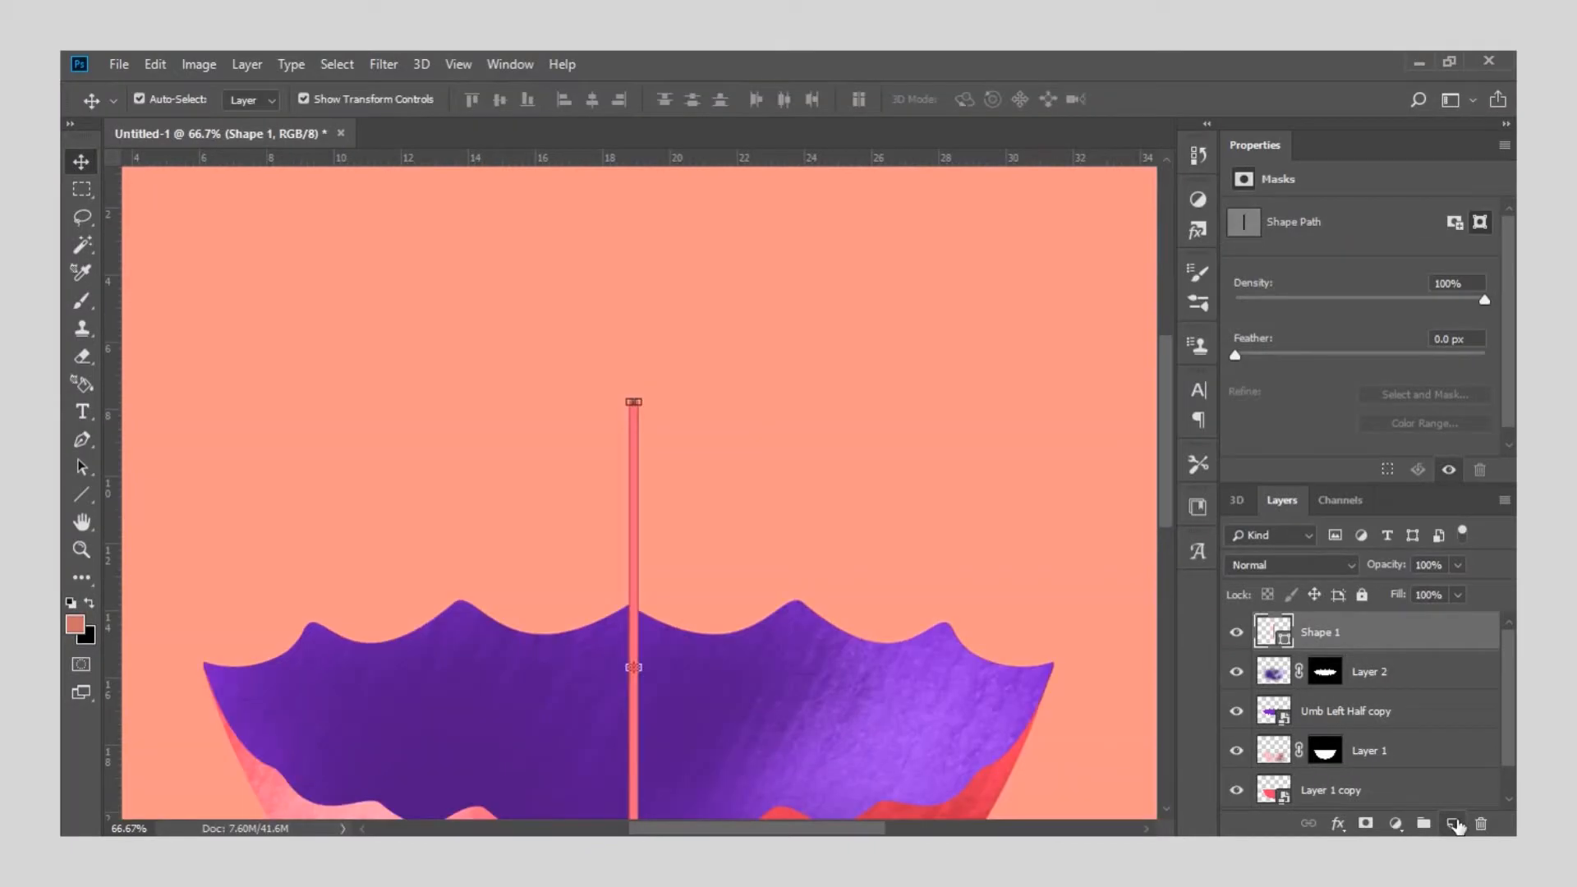
# On a new layer, draw an ellipse about 85 × 86 px at the upper end of the handle line.
pyautogui.click(1452, 823)
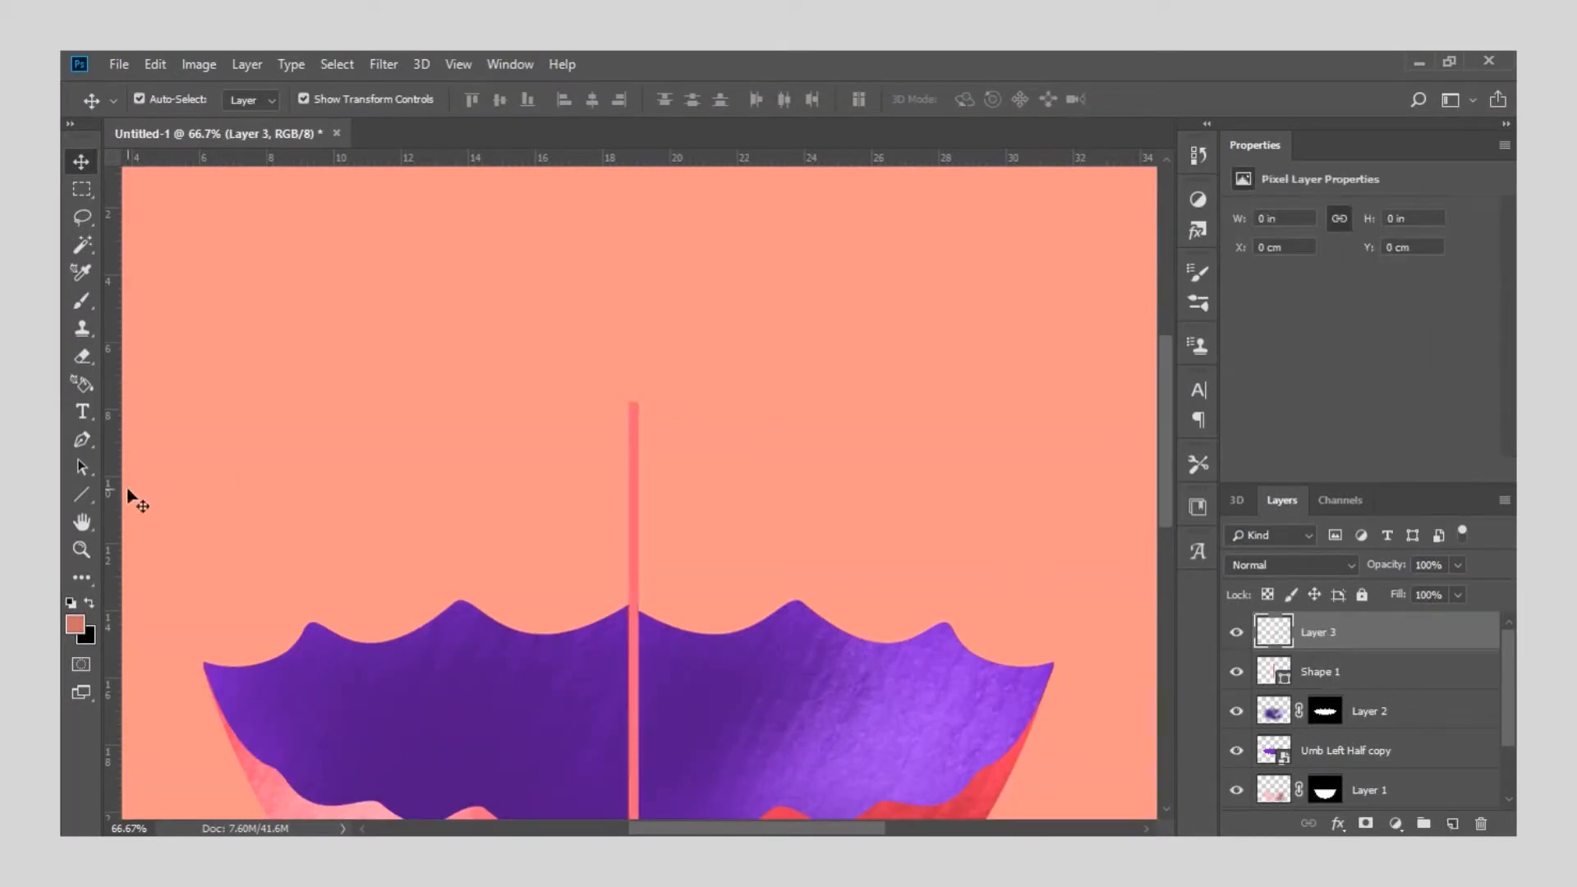
pyautogui.click(85, 481)
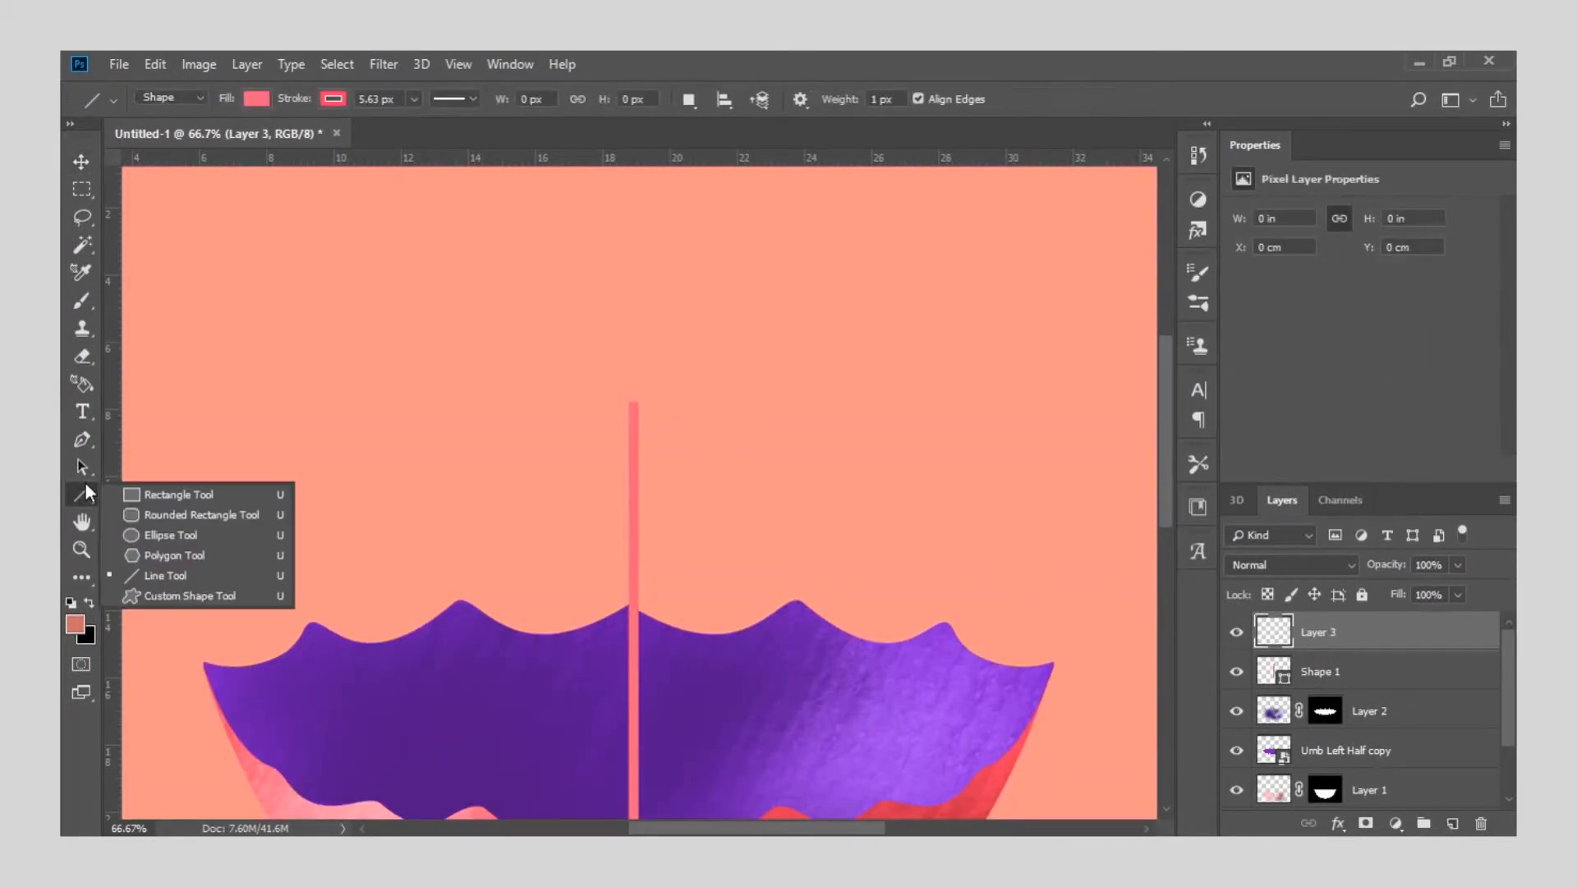
pyautogui.click(142, 538)
pyautogui.click(72, 559)
pyautogui.click(729, 392)
pyautogui.click(658, 412)
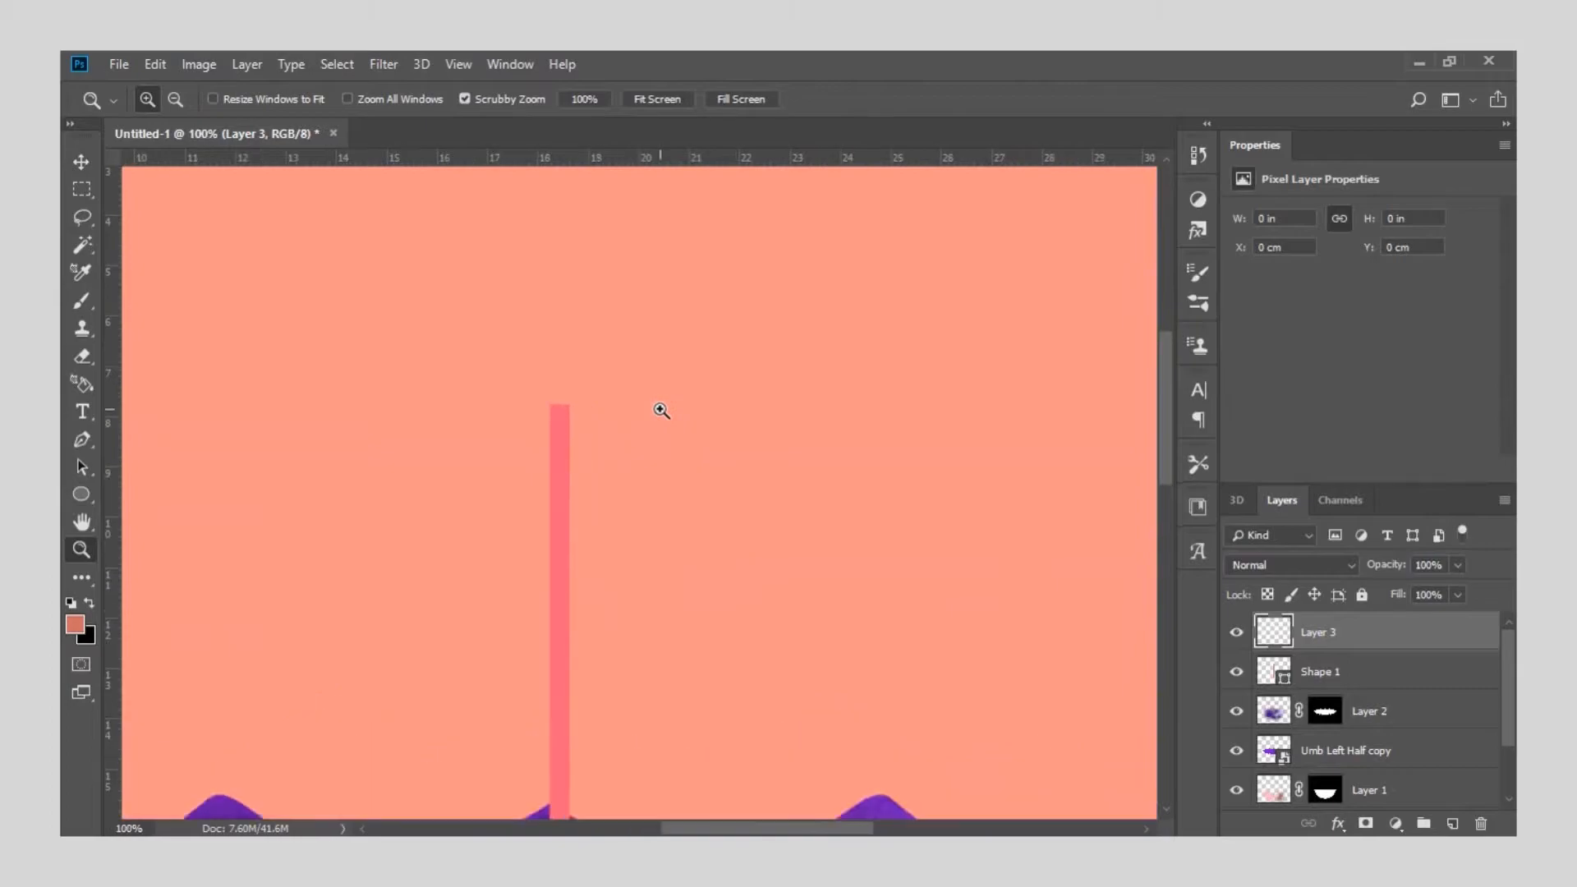
pyautogui.click(81, 493)
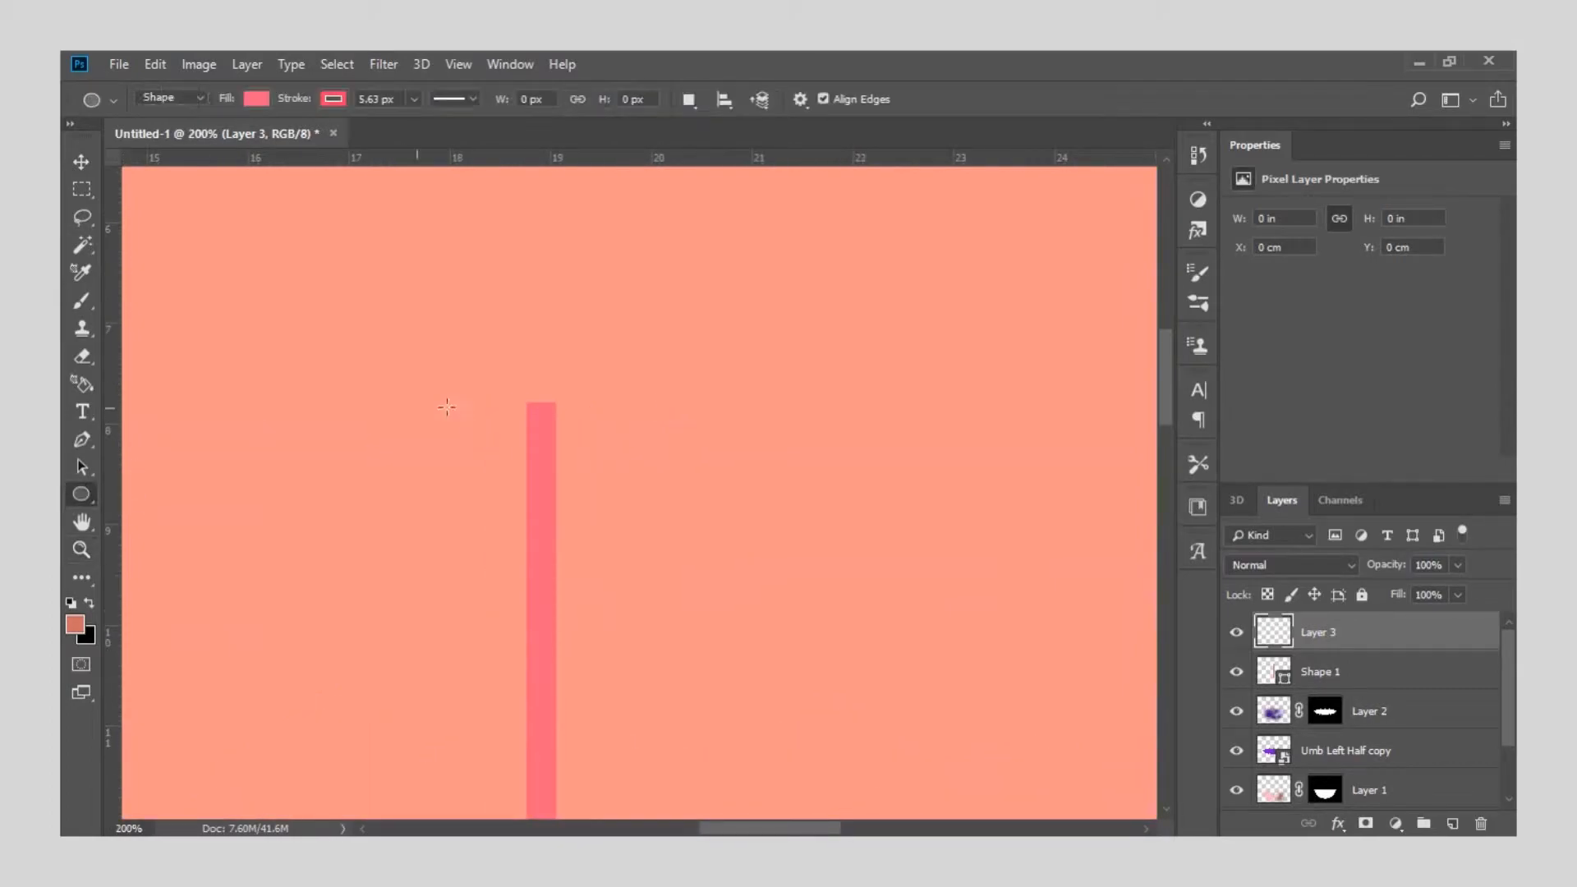
pyautogui.moveTo(717, 351)
pyautogui.mouseDown()
pyautogui.moveTo(529, 510)
pyautogui.moveTo(530, 534)
pyautogui.mouseUp()
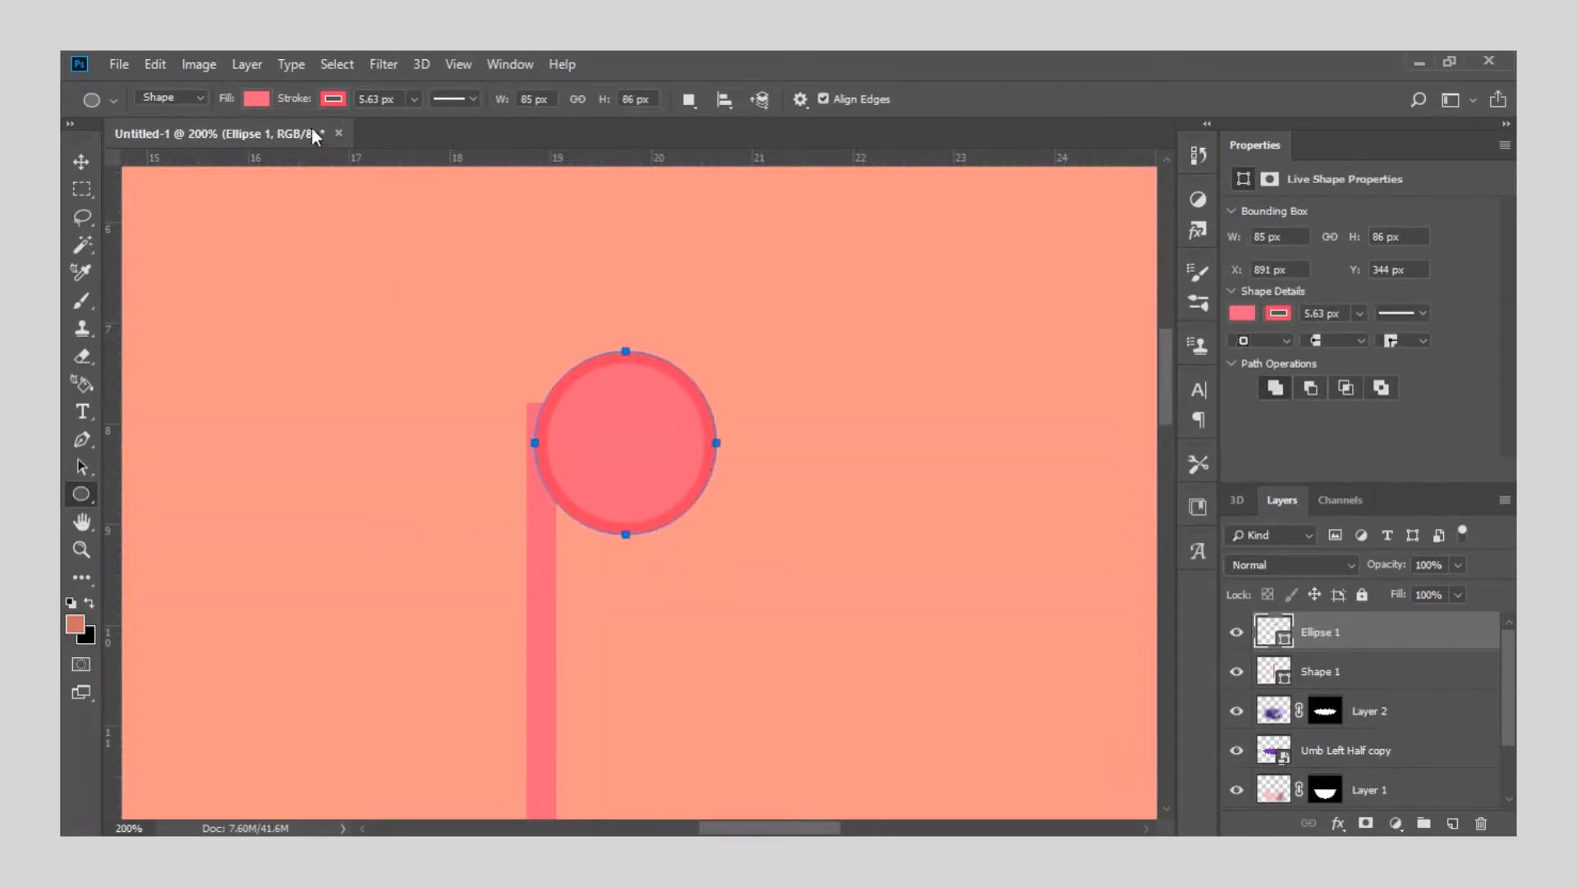
# Remove the circle's fill and set its stroke to the pink sampled from the handle line.
pyautogui.click(261, 97)
pyautogui.click(165, 137)
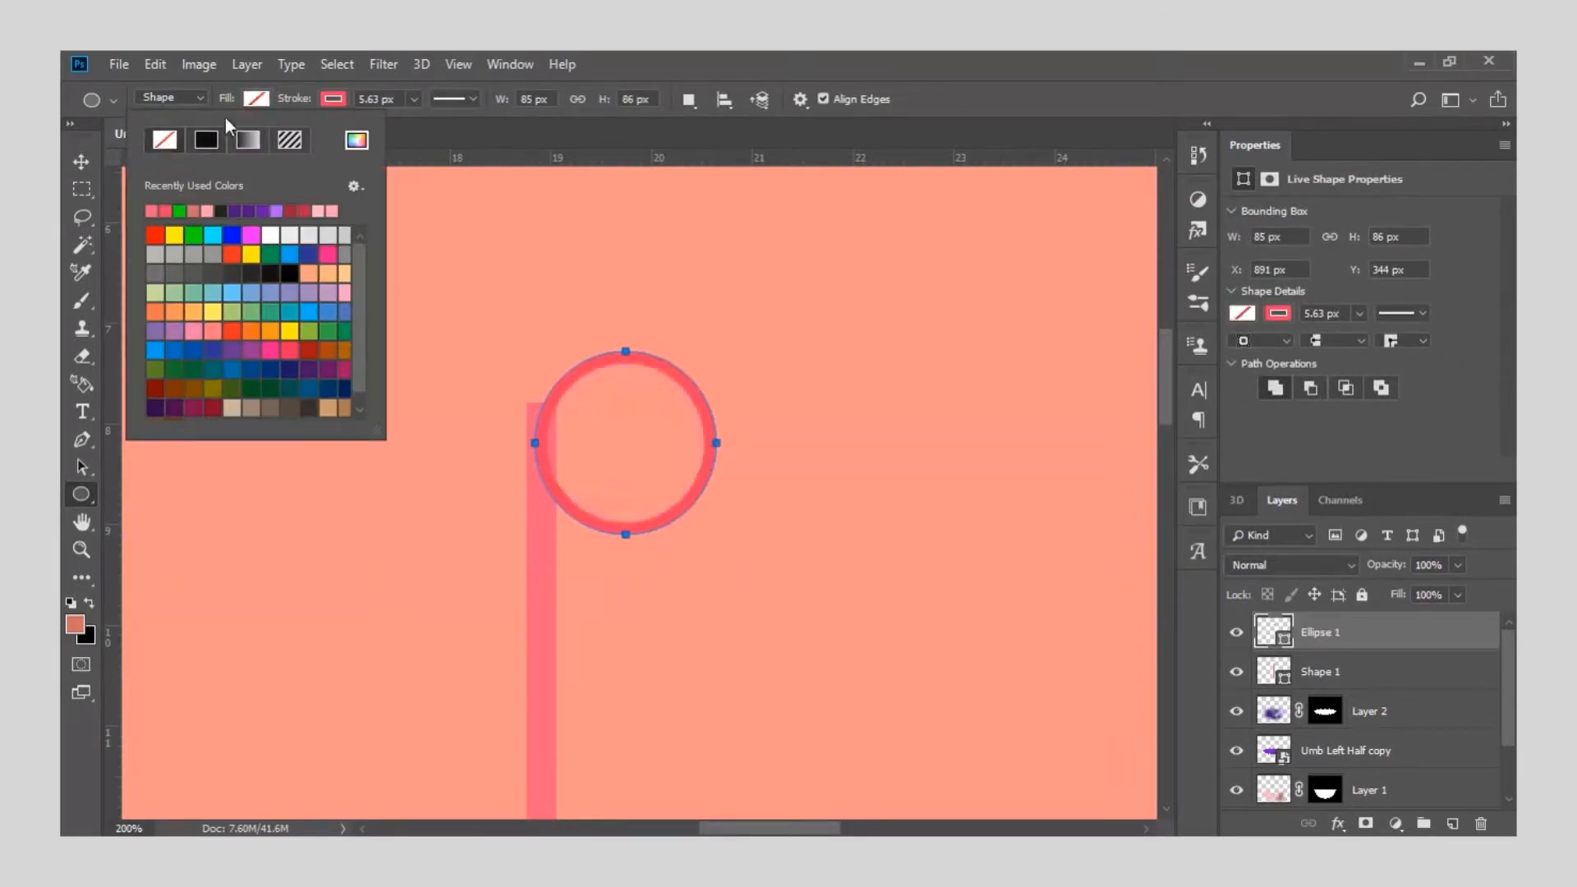
pyautogui.click(338, 100)
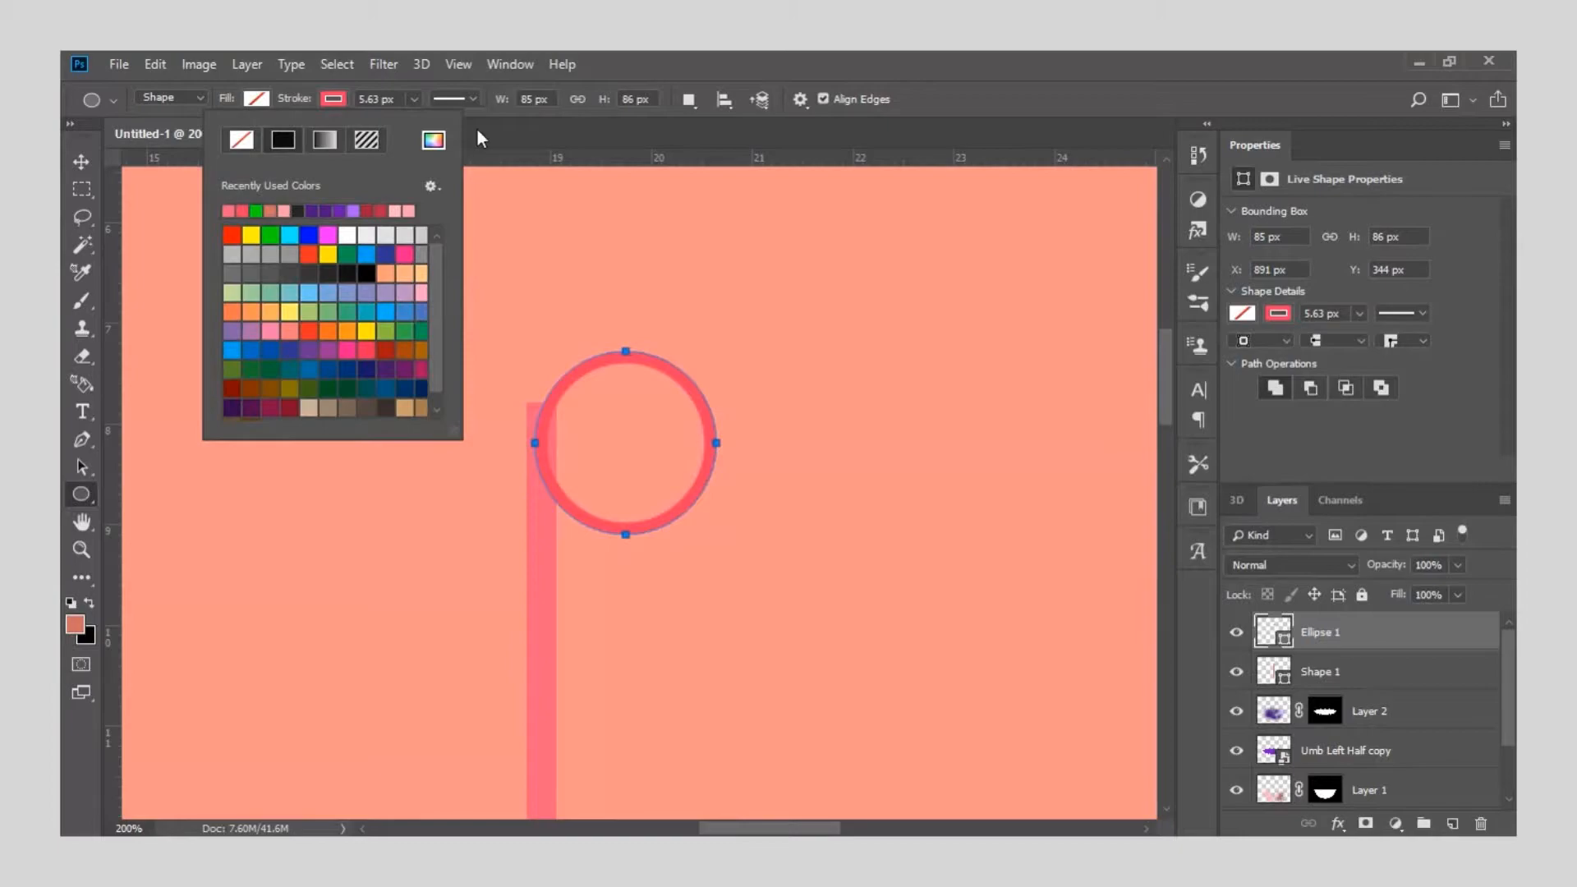
pyautogui.click(432, 140)
pyautogui.click(542, 562)
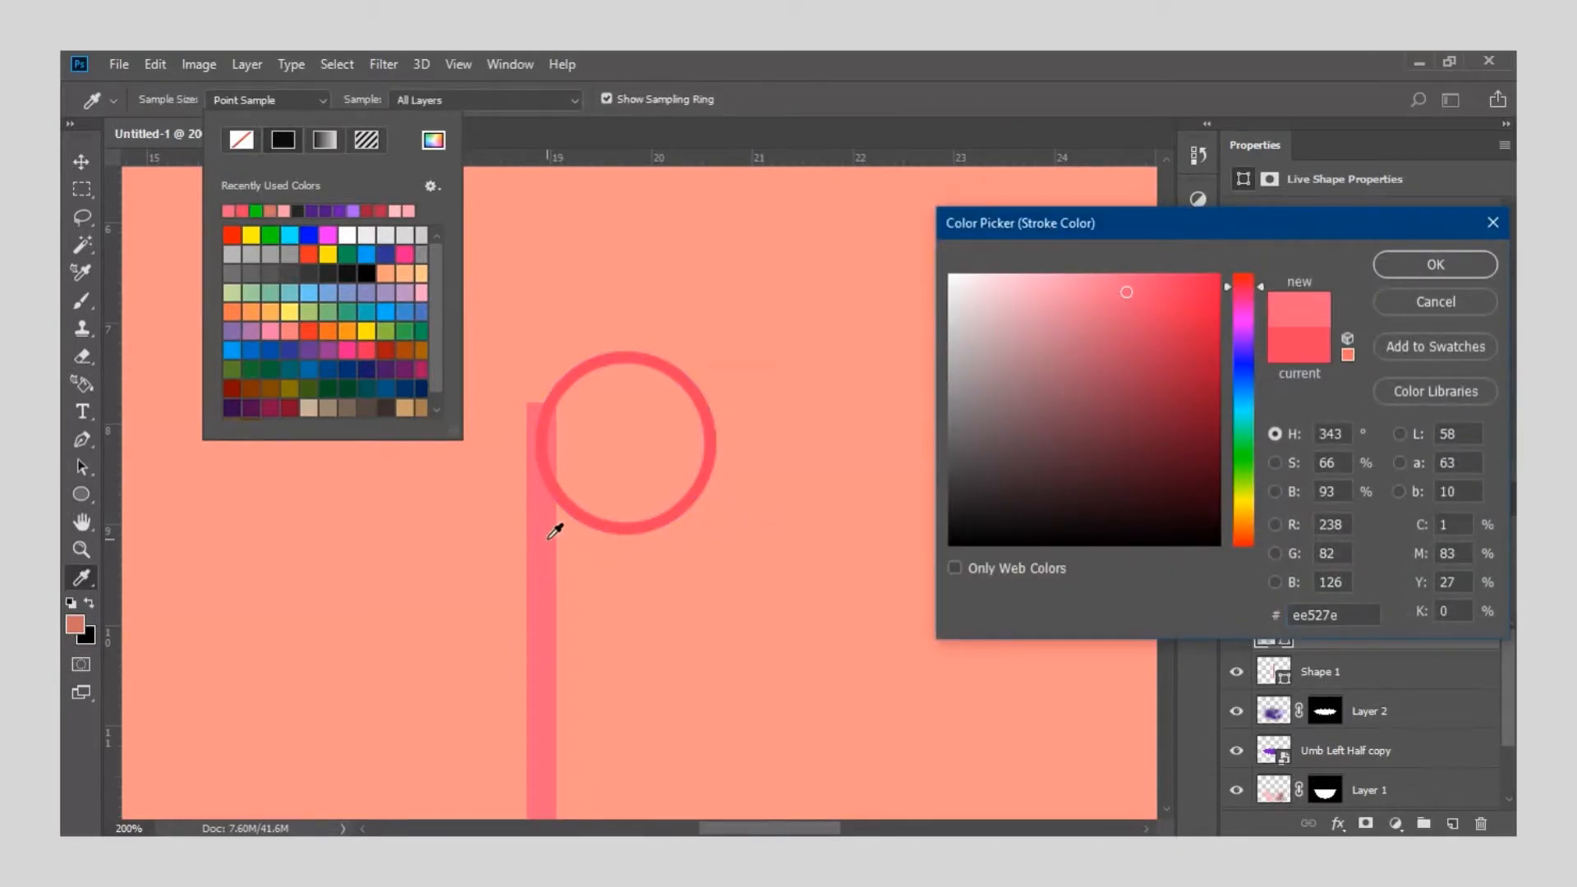
pyautogui.click(1421, 261)
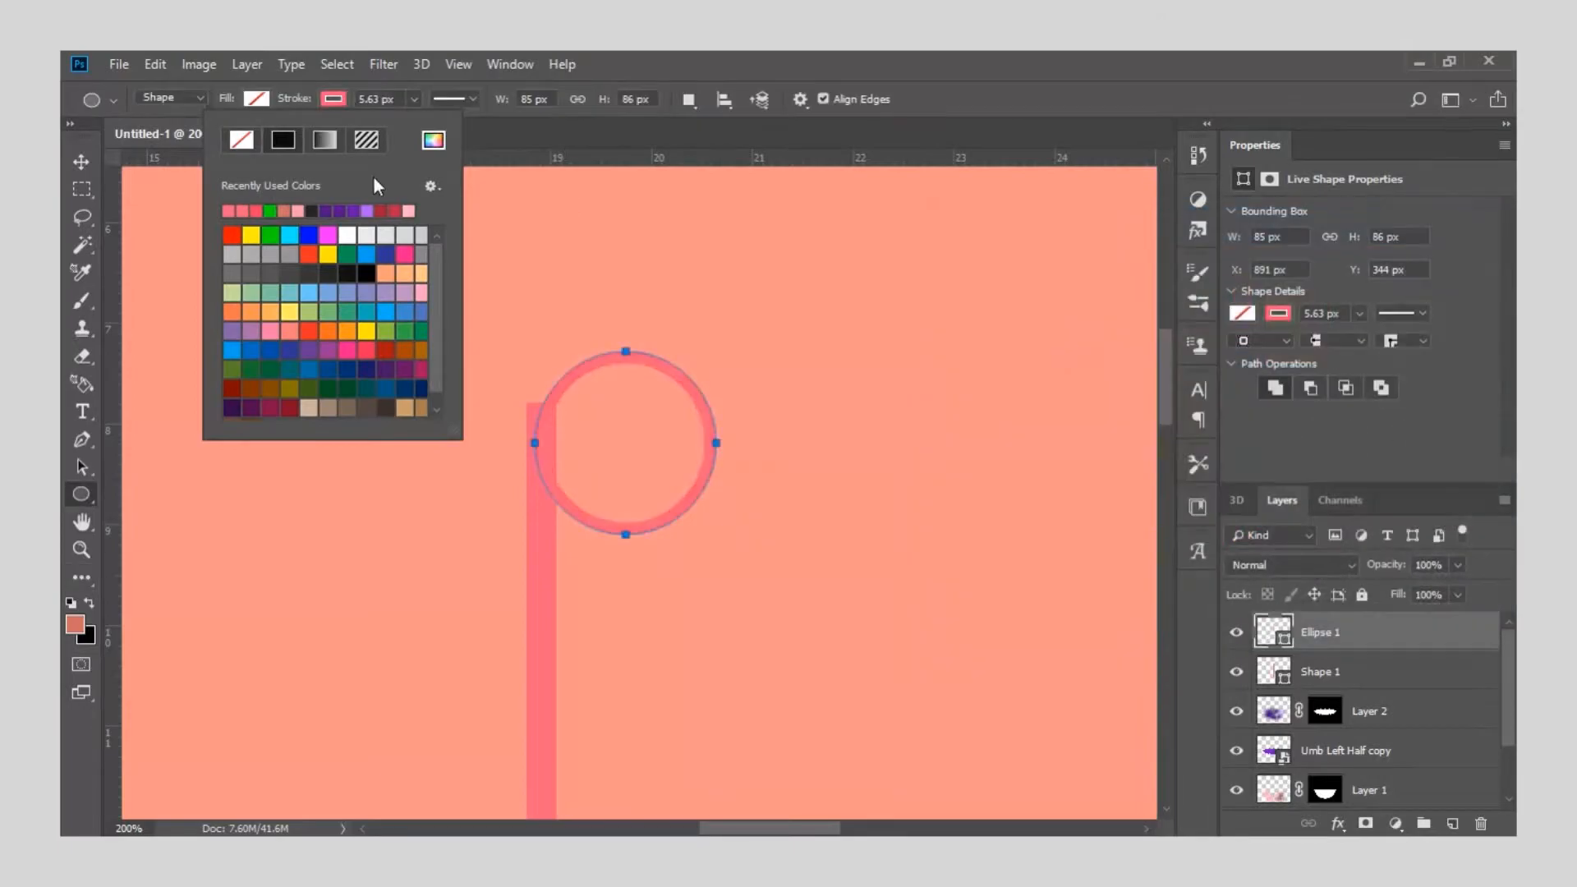
# Set the circle's stroke width to 14 px and align its left edge with the upper end of the handle line.
pyautogui.click(81, 164)
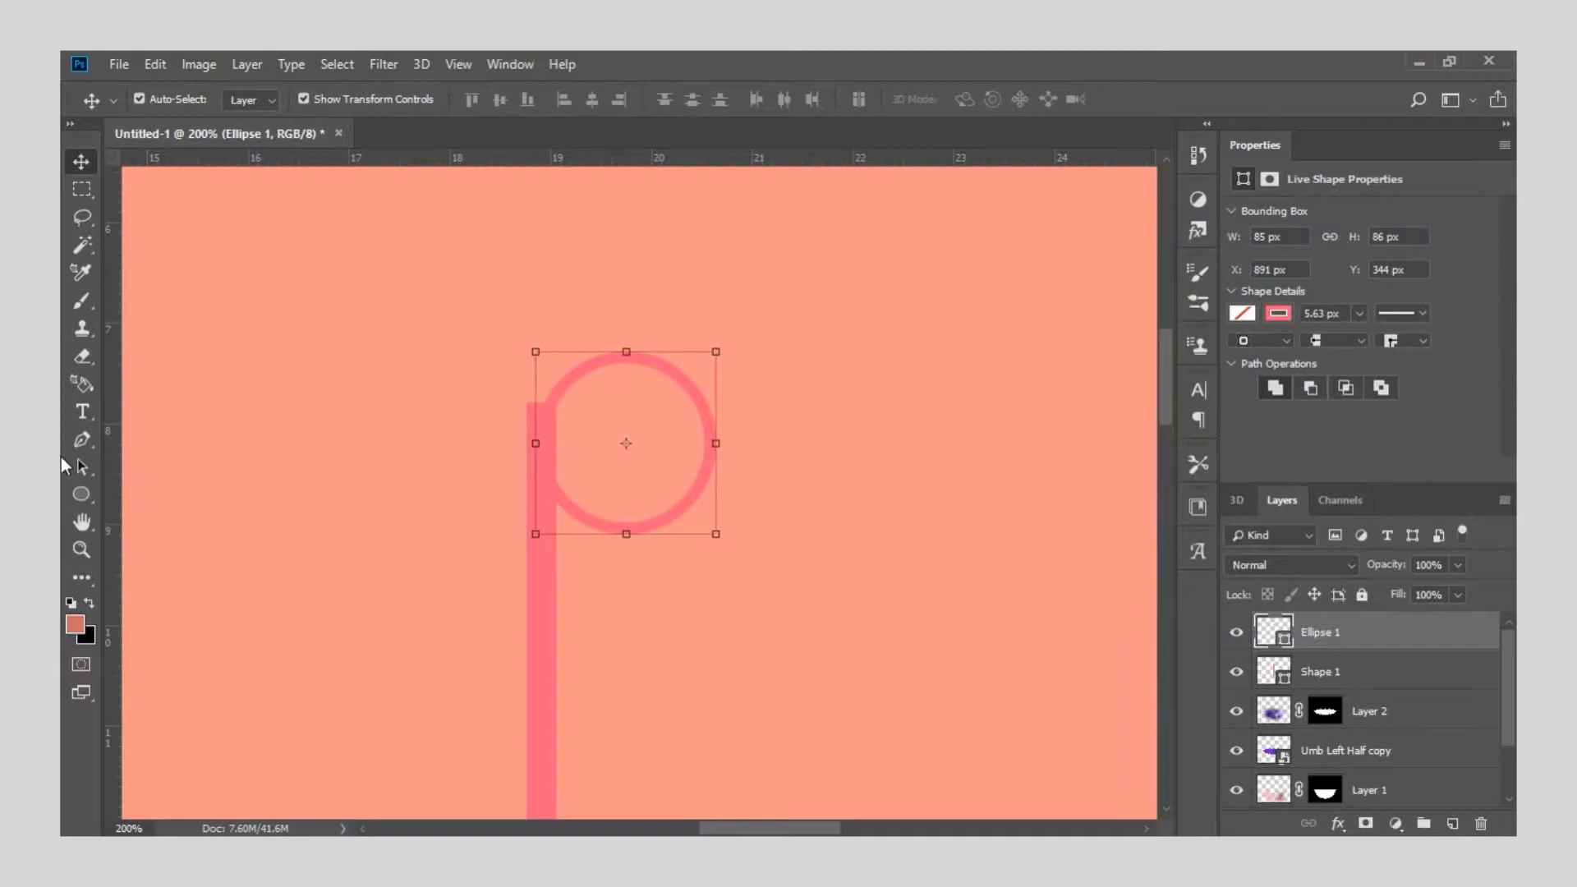
pyautogui.click(81, 494)
pyautogui.moveTo(381, 100); pyautogui.dragTo(357, 101)
pyautogui.write('14')
pyautogui.press('Return')
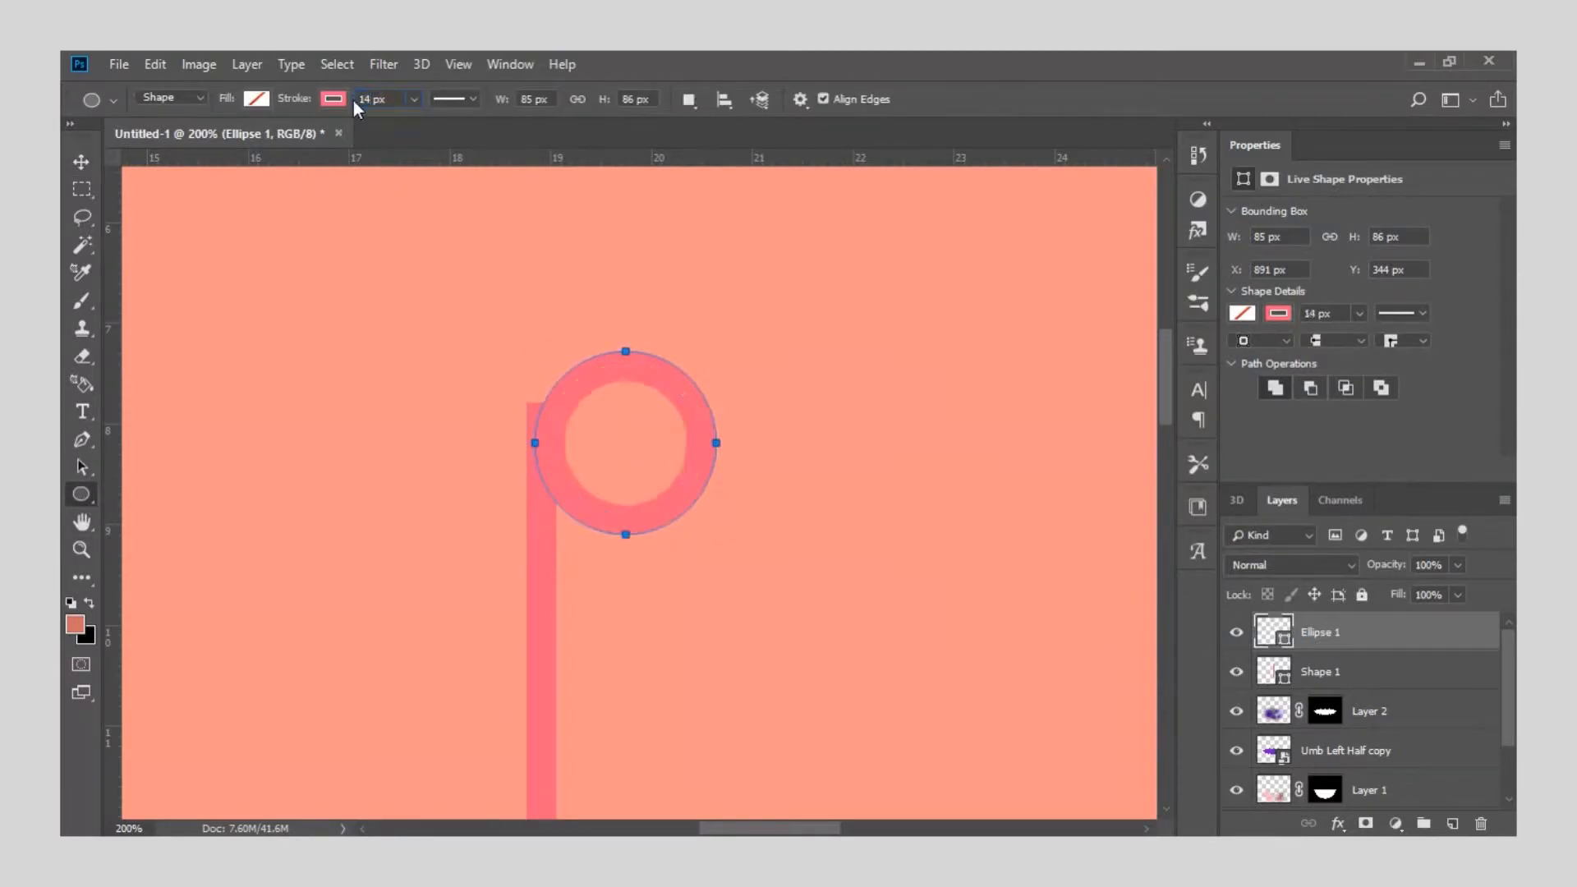
pyautogui.click(81, 161)
pyautogui.moveTo(585, 387); pyautogui.dragTo(575, 354)
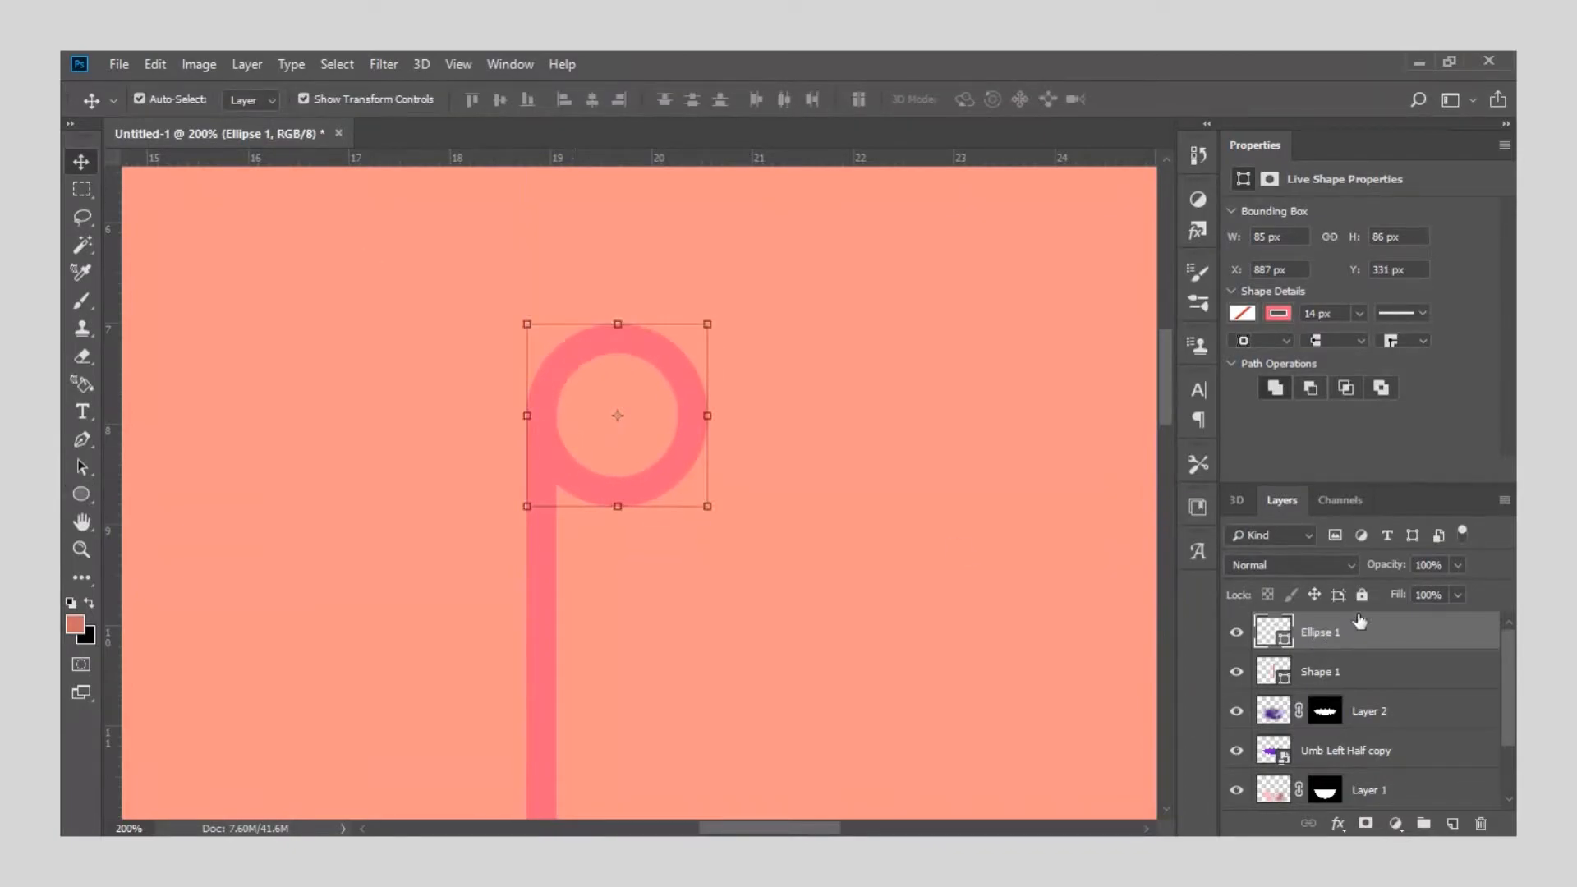
# Rasterize the ring layer and delete the ring's lower part beside the handle line, leaving a hook.
pyautogui.rightClick(1371, 637)
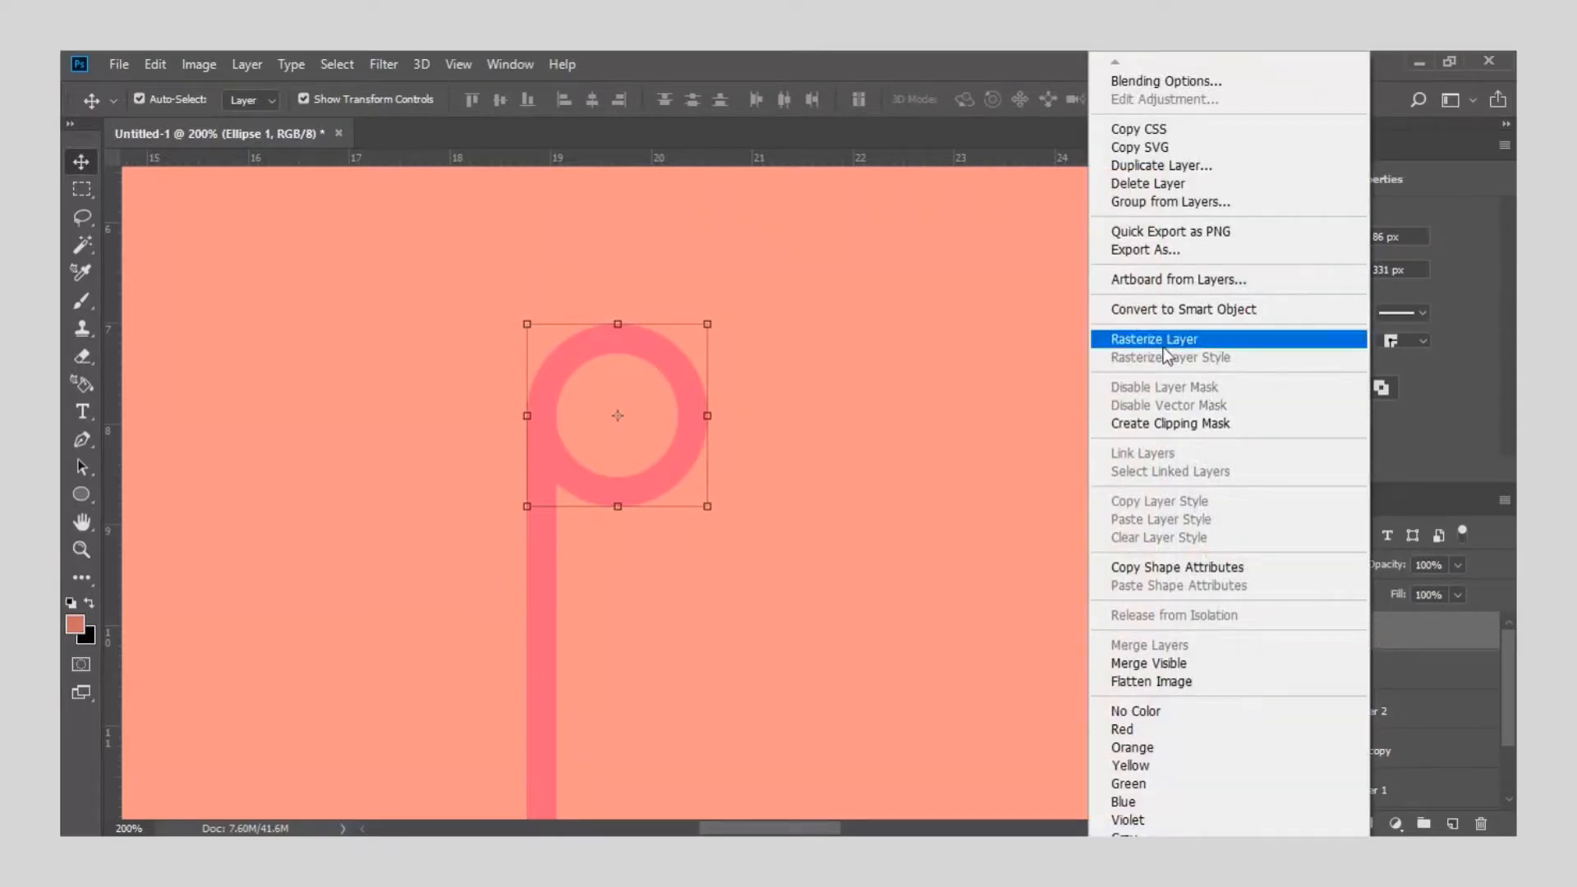
pyautogui.click(1182, 339)
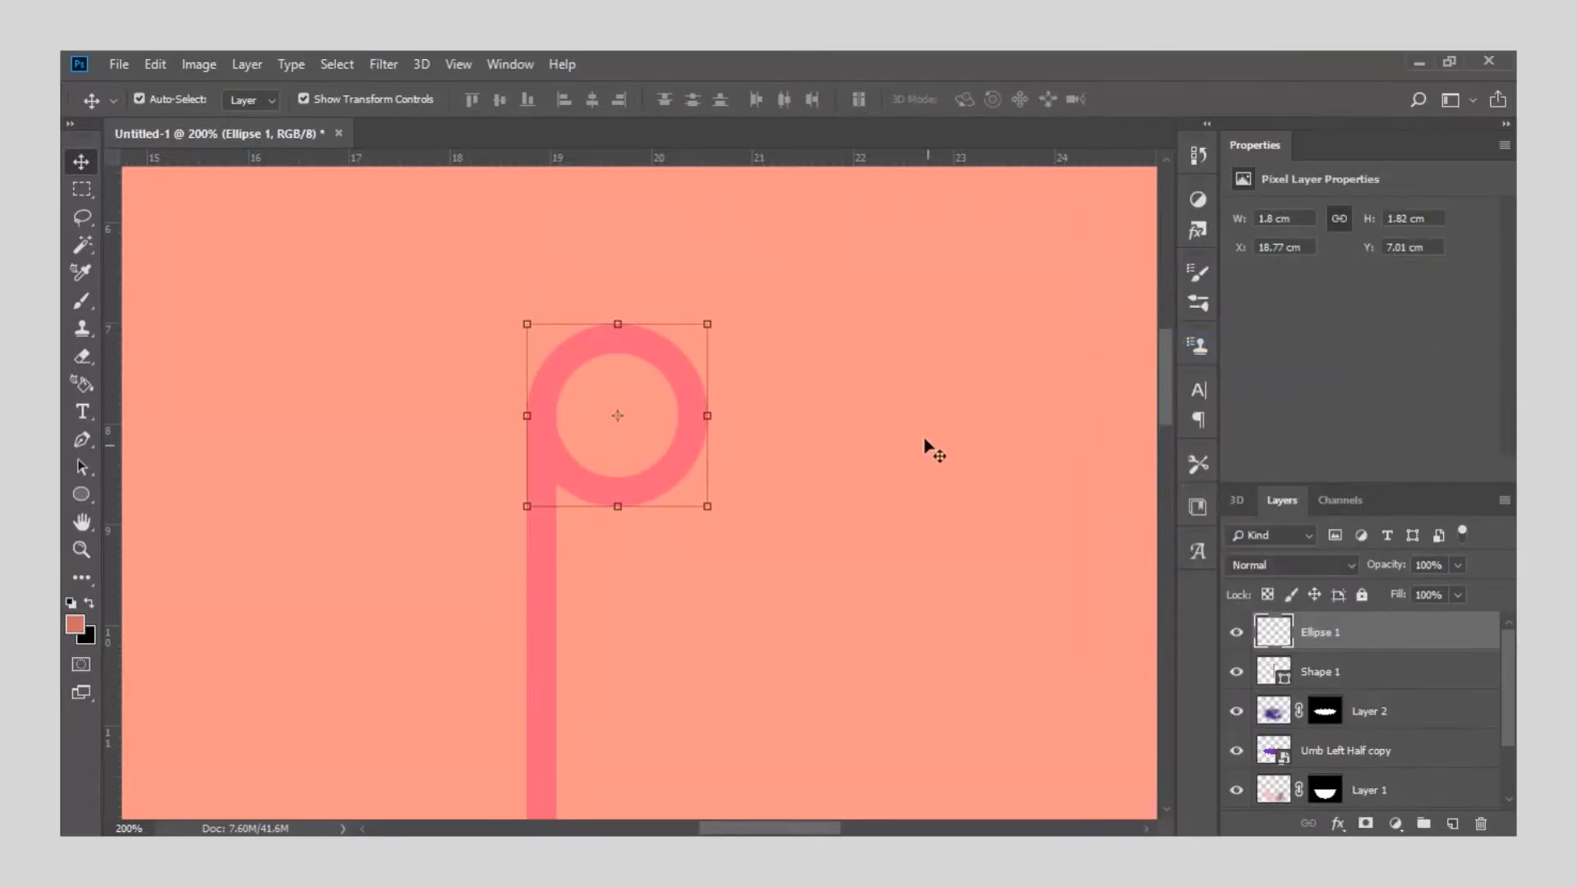
pyautogui.click(81, 189)
pyautogui.moveTo(773, 416); pyautogui.dragTo(558, 612)
pyautogui.press('Delete')
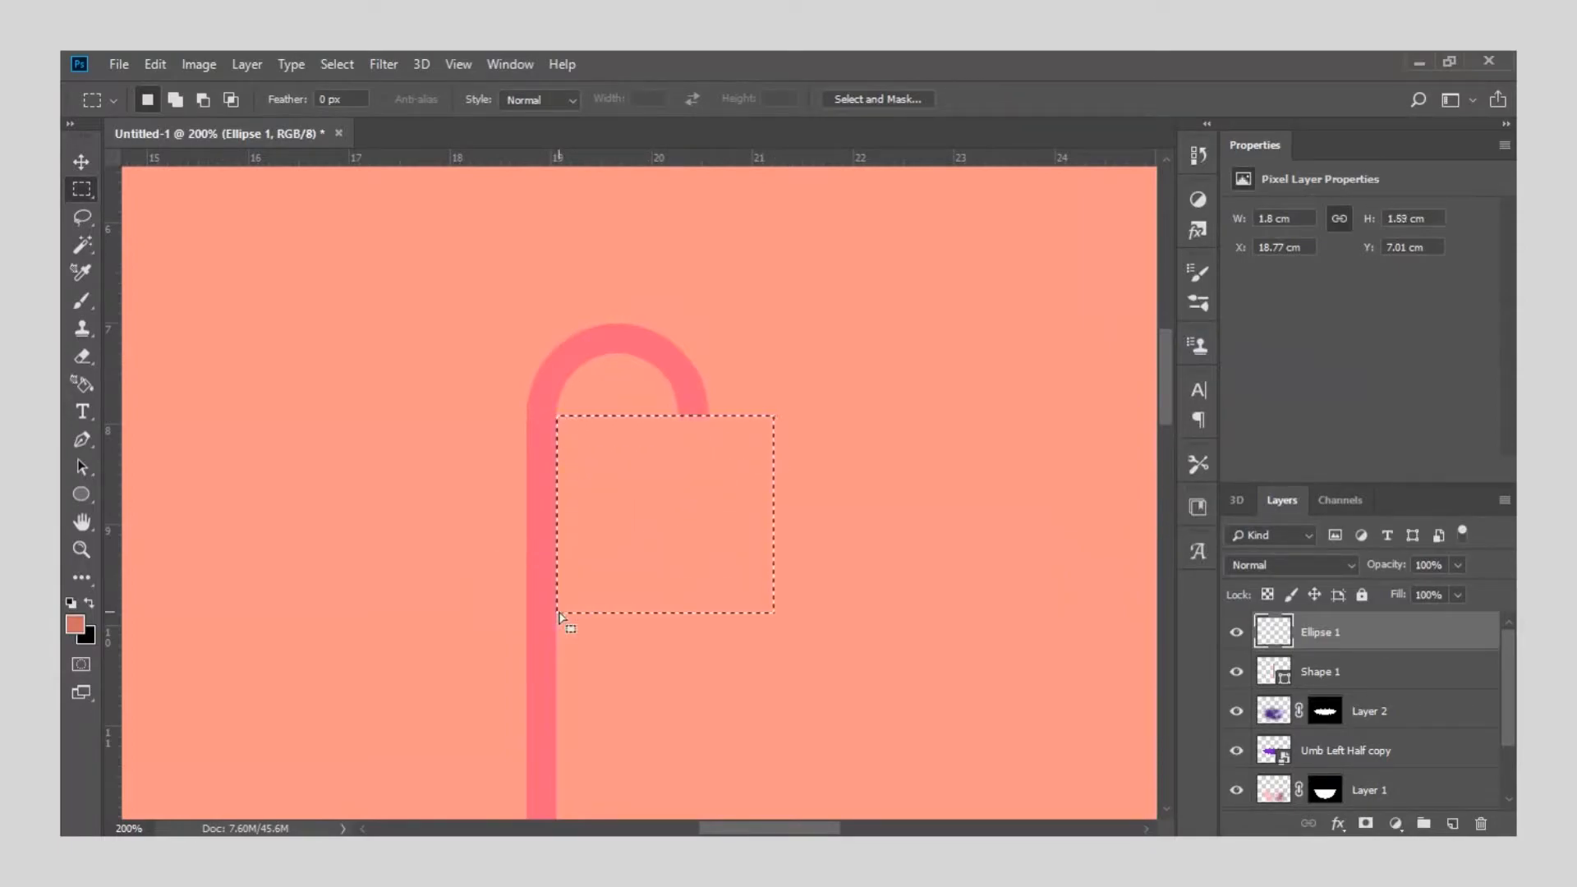
pyautogui.hotkey('ctrl', 'd')
# Soften the open tip of the hook with the 35 px soft Eraser.
pyautogui.click(85, 355)
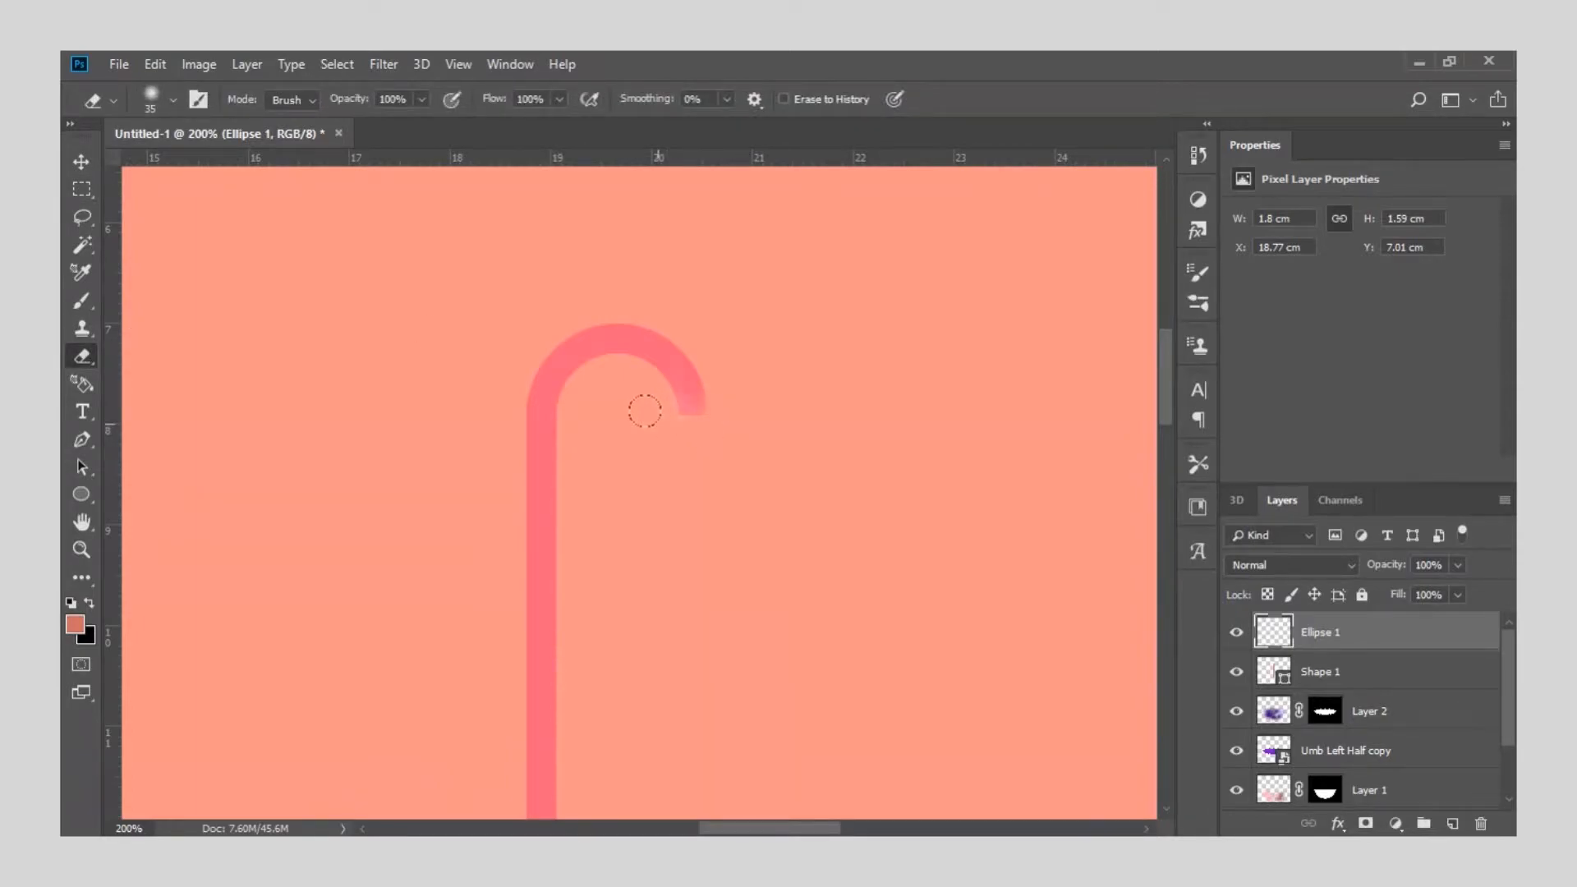
pyautogui.scroll(-3, 686, 514)
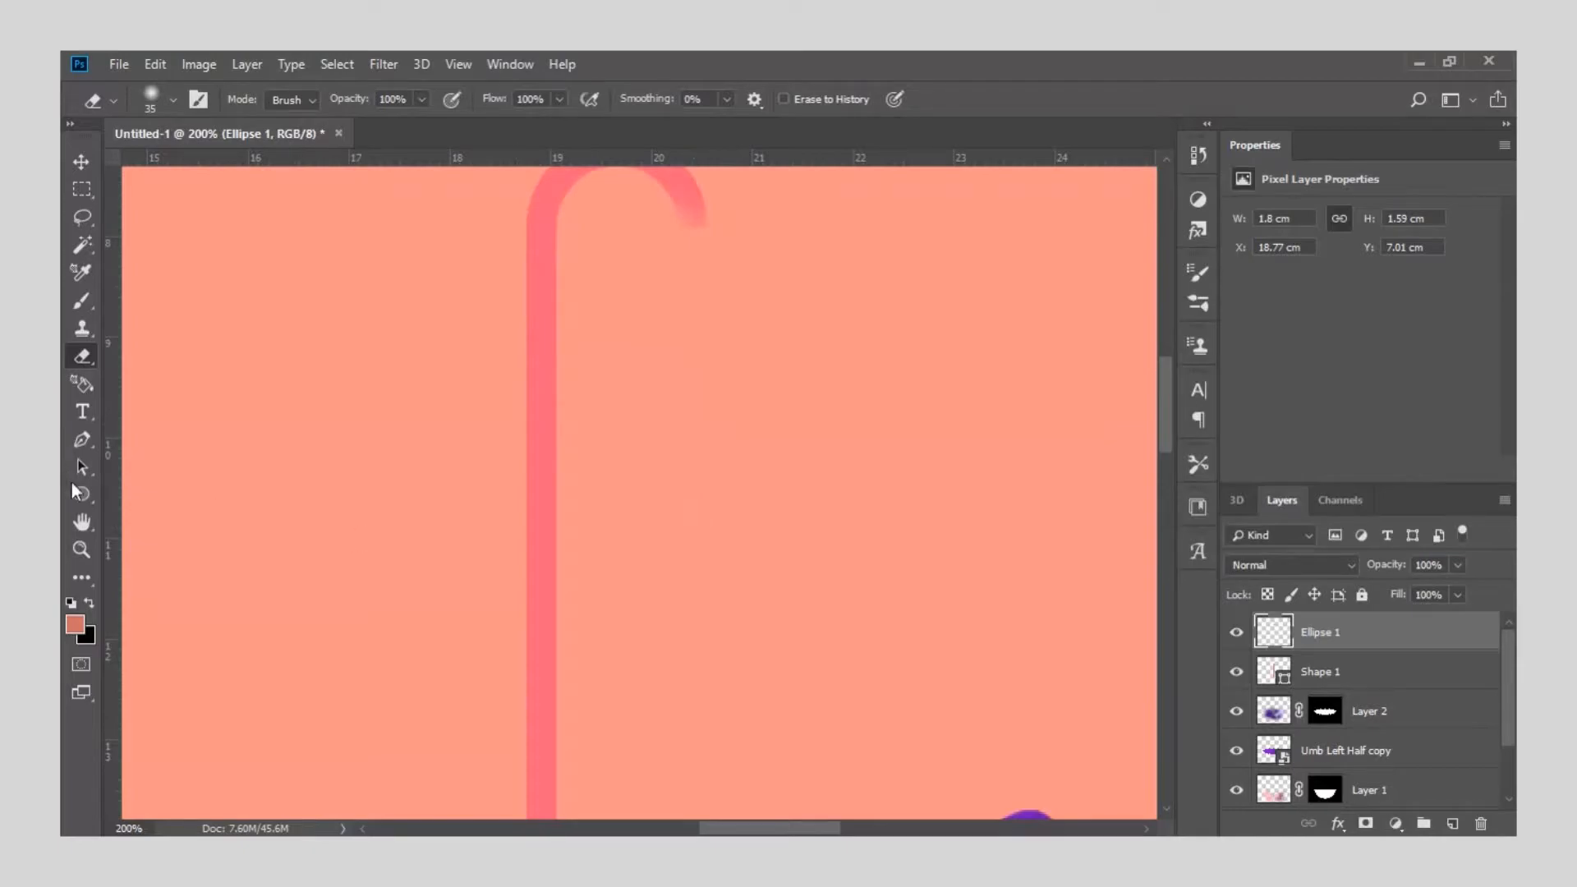
pyautogui.click(82, 162)
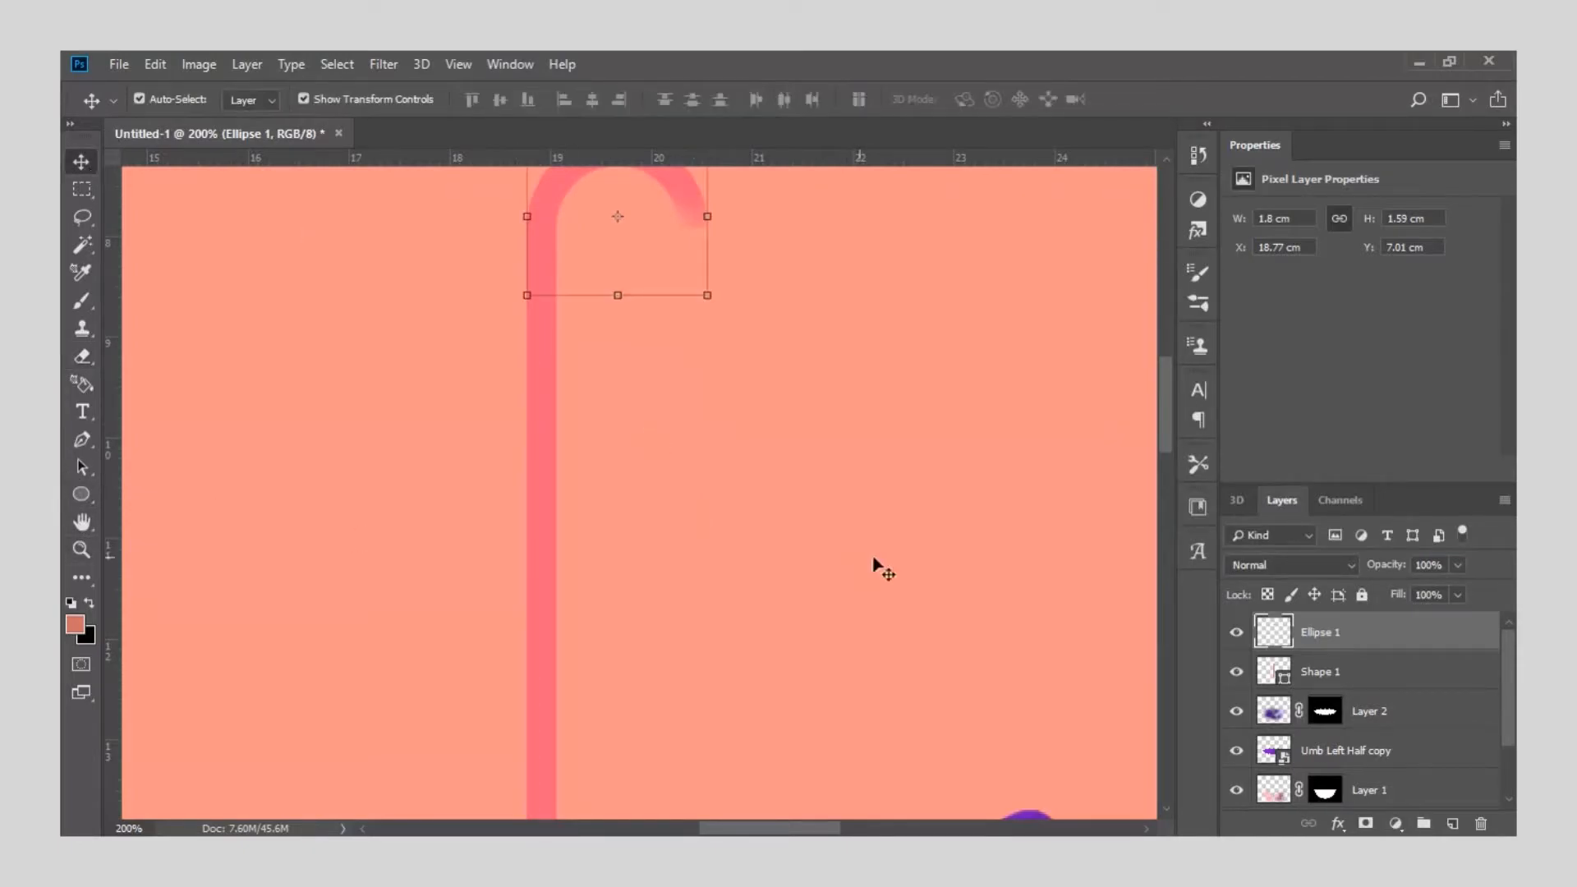
# Combine the hook and handle line layers into one smart object and rasterize it.
pyautogui.keyDown('ctrl'); pyautogui.click(1318, 678); pyautogui.keyUp('ctrl')
pyautogui.rightClick(1318, 679)
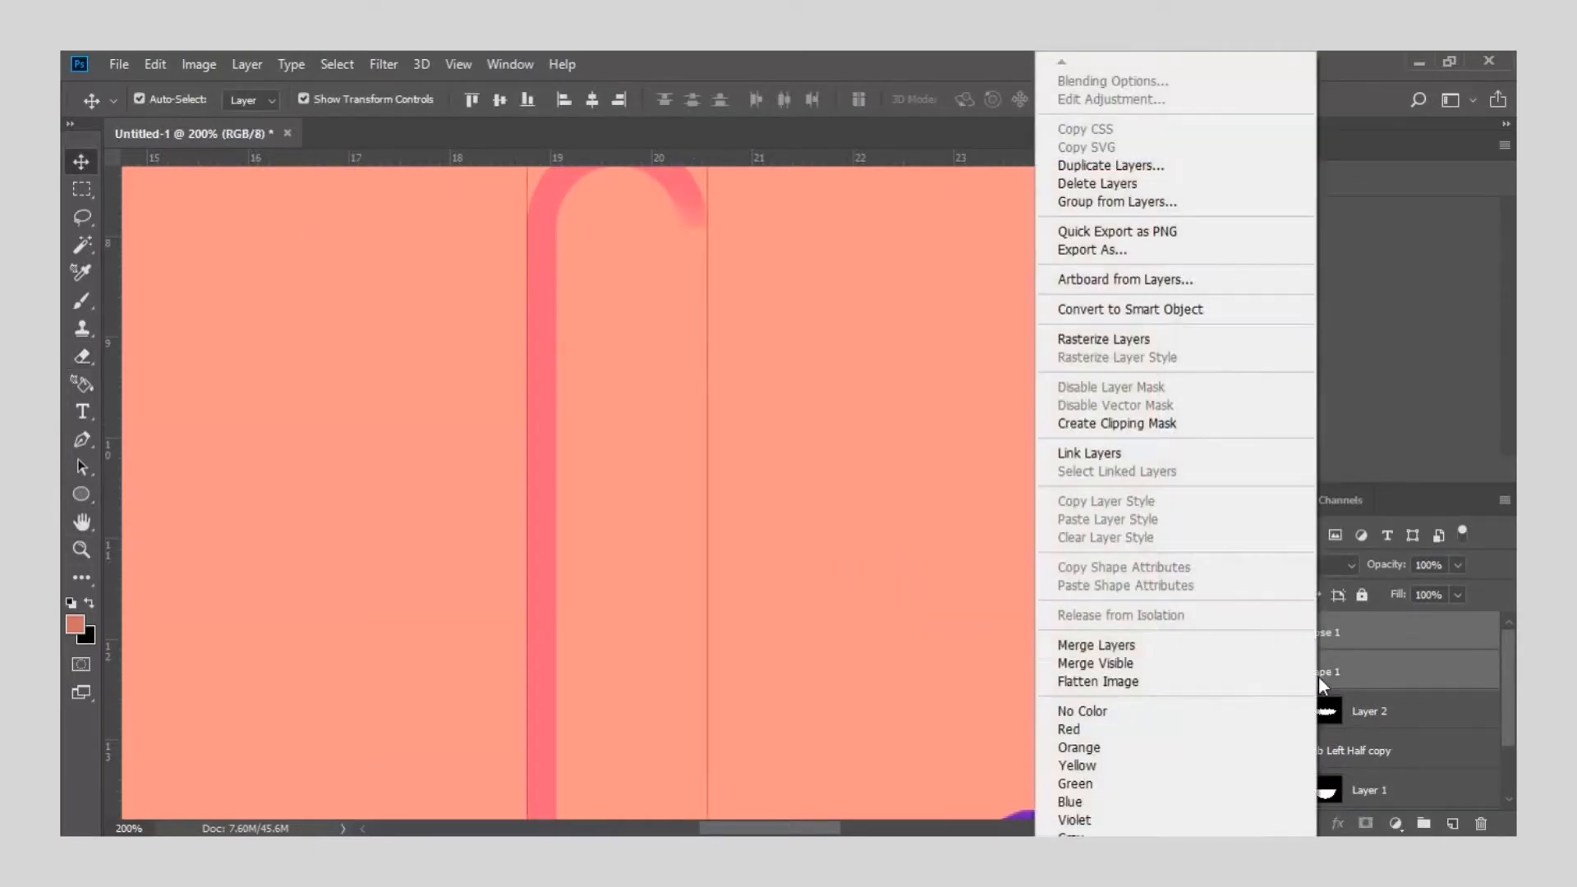
pyautogui.click(1128, 310)
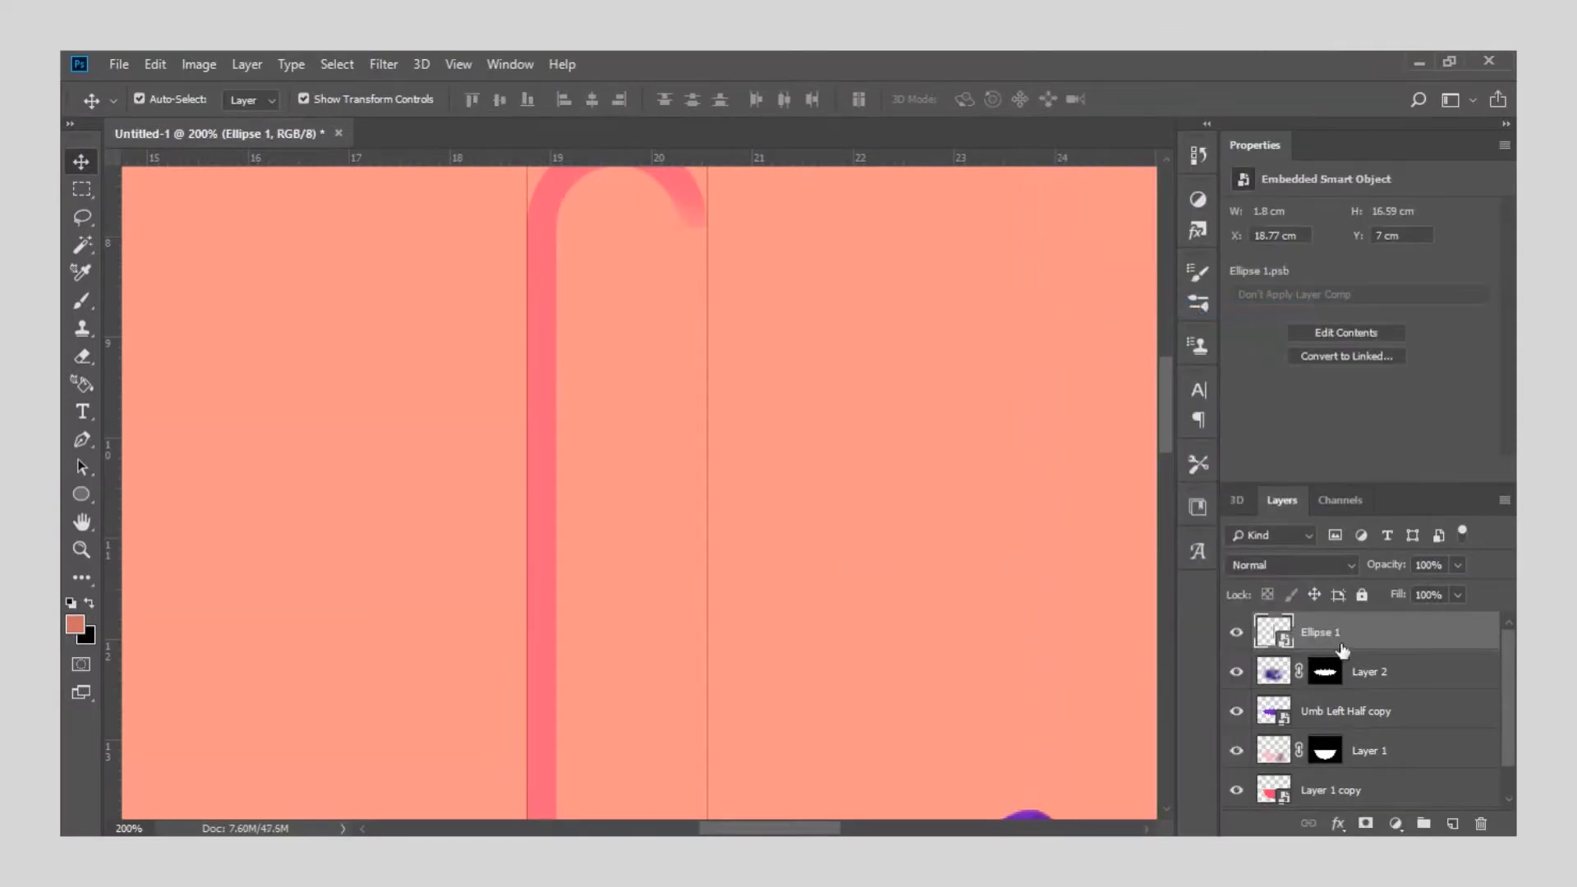
pyautogui.rightClick(1337, 630)
pyautogui.click(1138, 412)
# Duplicate the handle and offset the copy slightly left of the original, at X about 18.63 cm.
pyautogui.scroll(2, 698, 356)
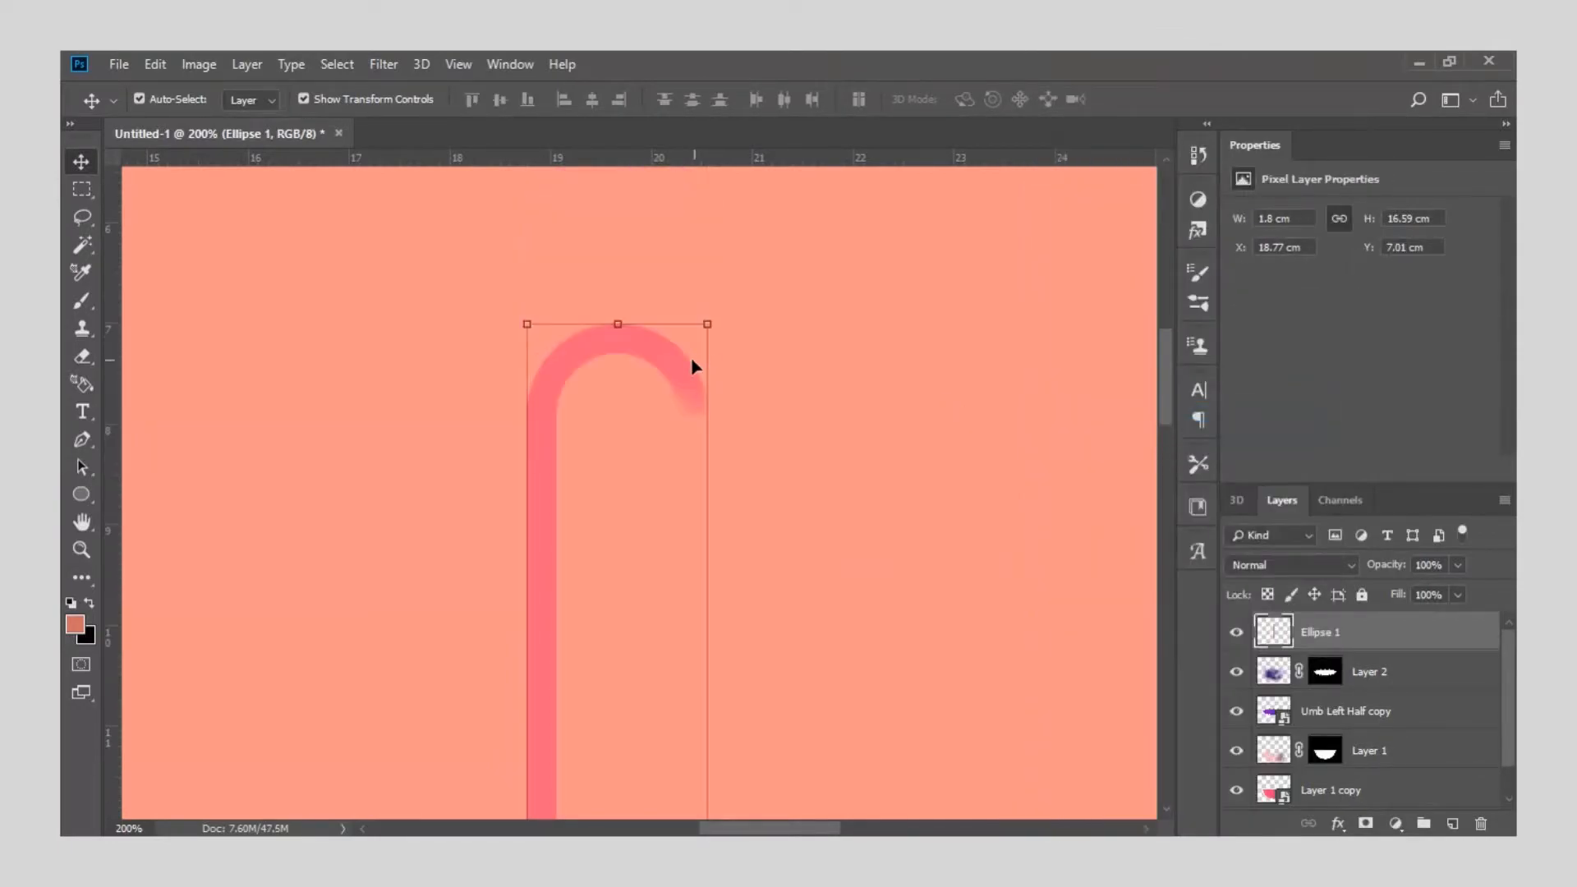
pyautogui.moveTo(603, 352); pyautogui.dragTo(588, 350)
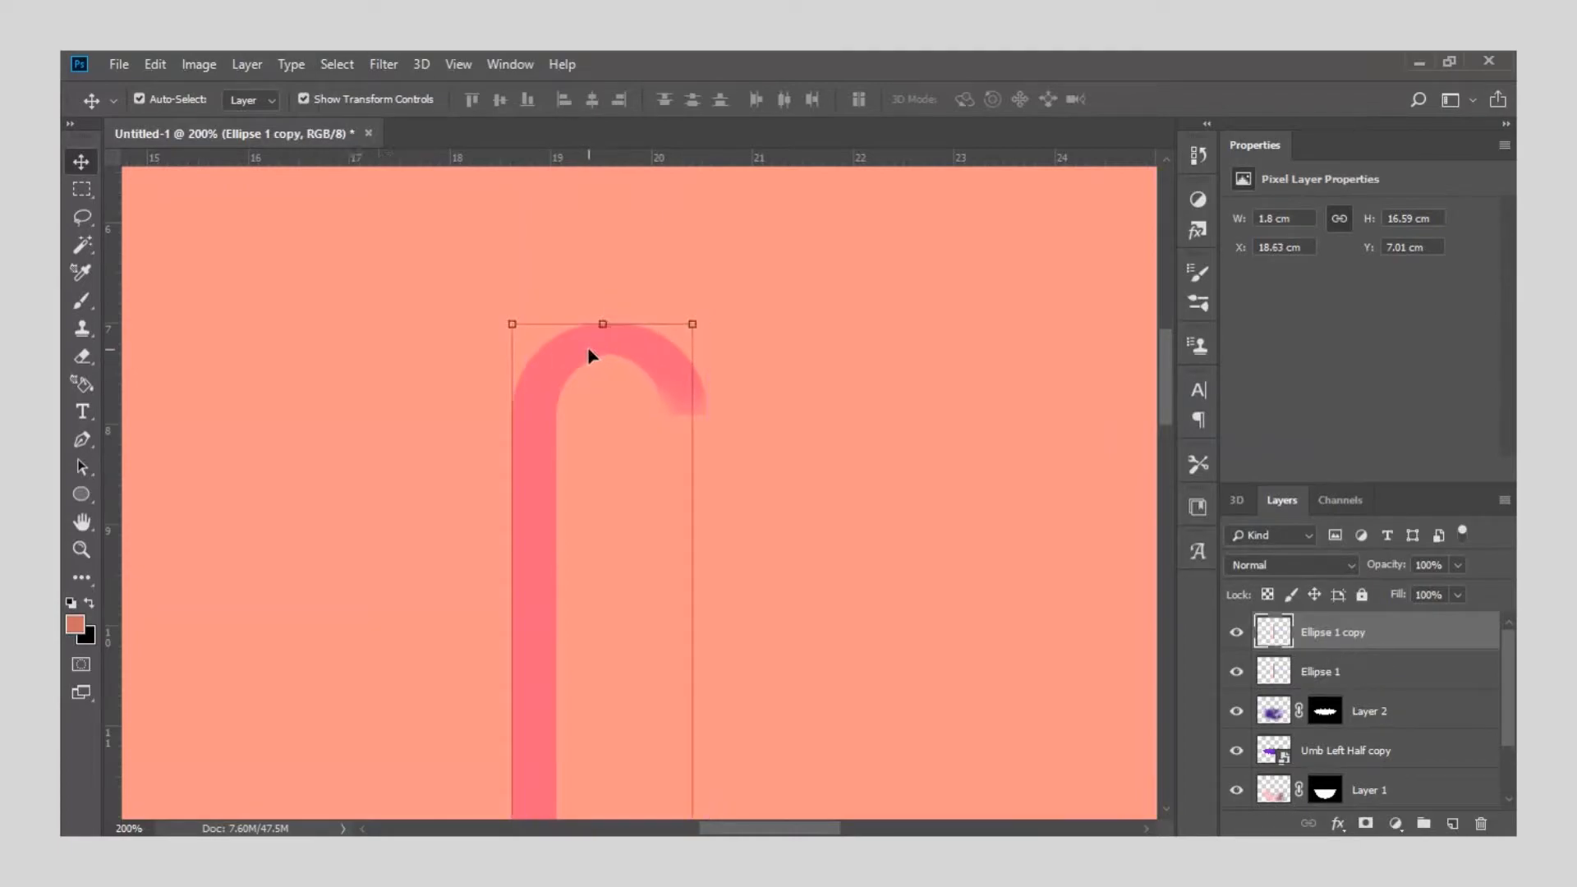
# Add a muted dark red Color Overlay in Normal mode at 100% opacity to the Ellipse 1 handle layer.
pyautogui.click(1309, 672)
pyautogui.click(1339, 825)
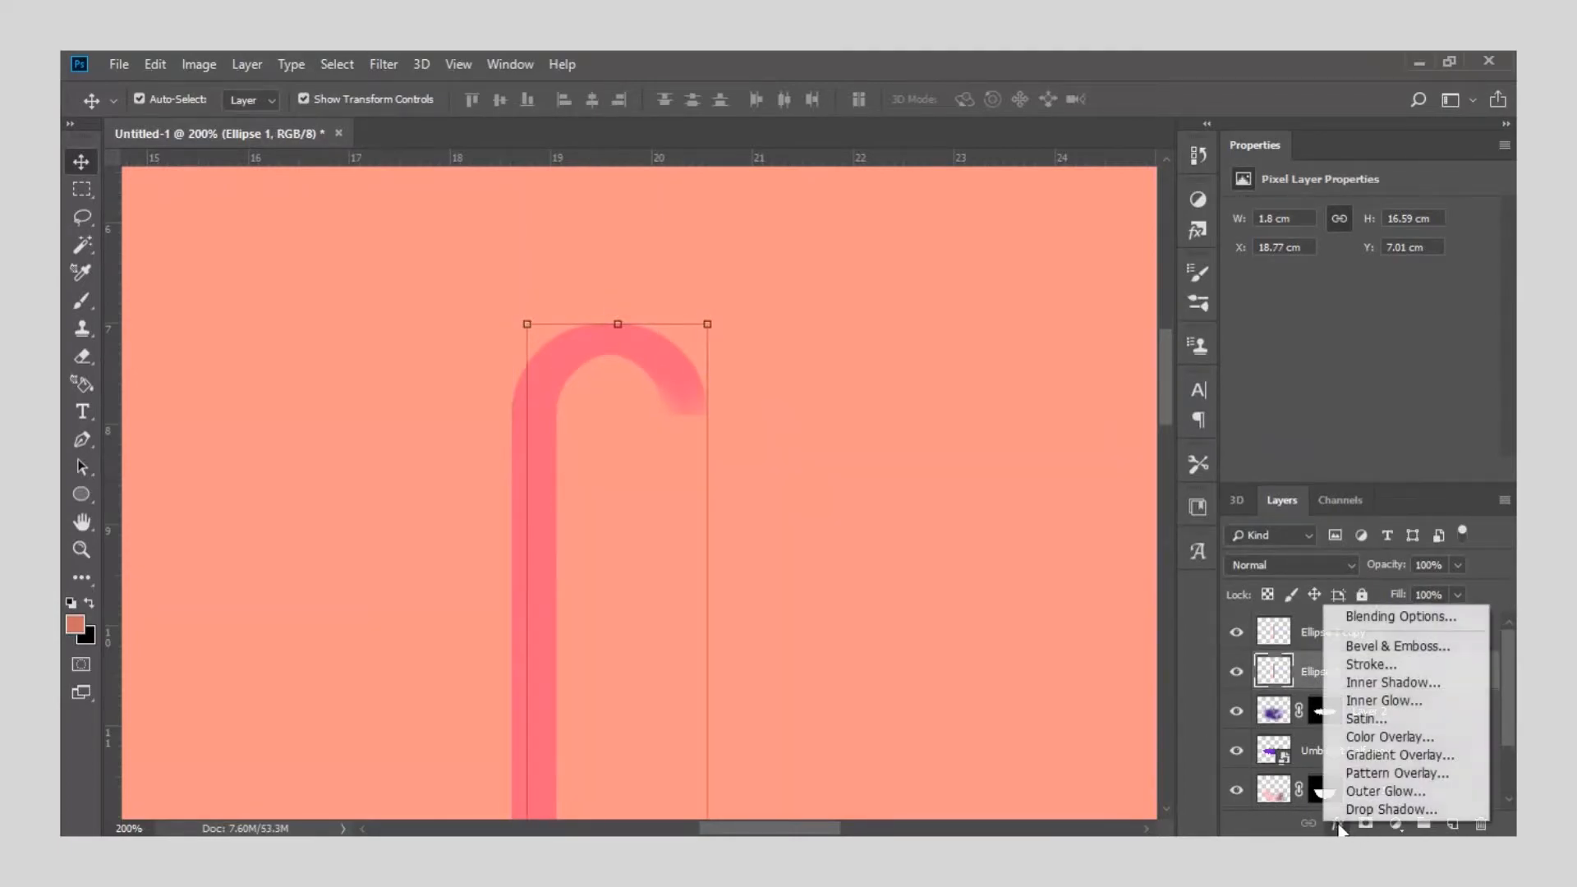
pyautogui.click(1360, 738)
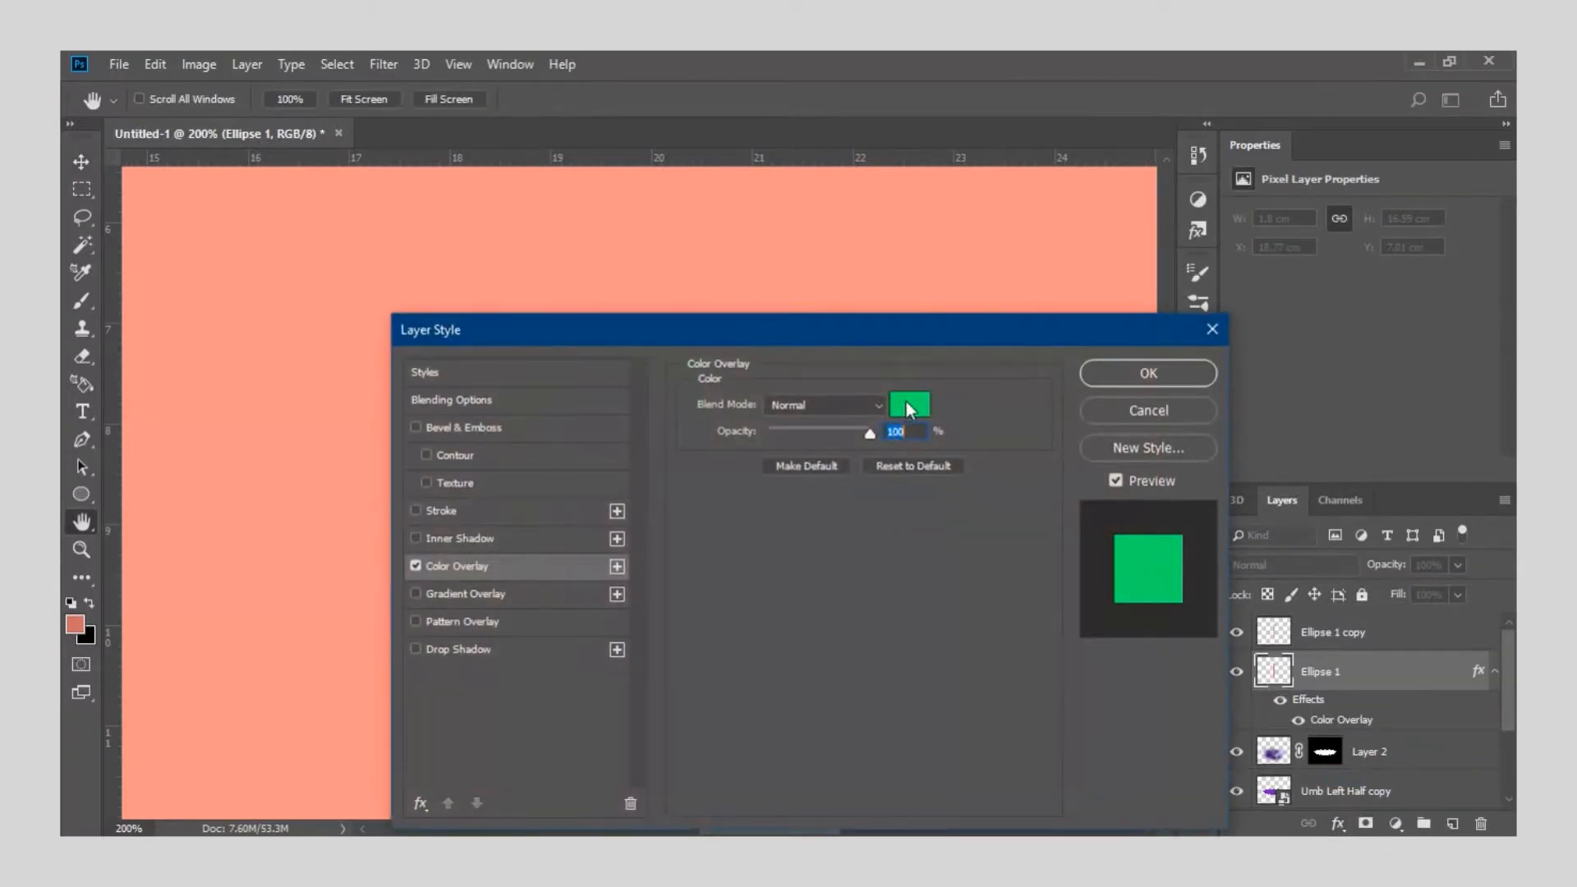
pyautogui.click(907, 404)
pyautogui.click(845, 276)
pyautogui.moveTo(1090, 292); pyautogui.dragTo(1091, 326)
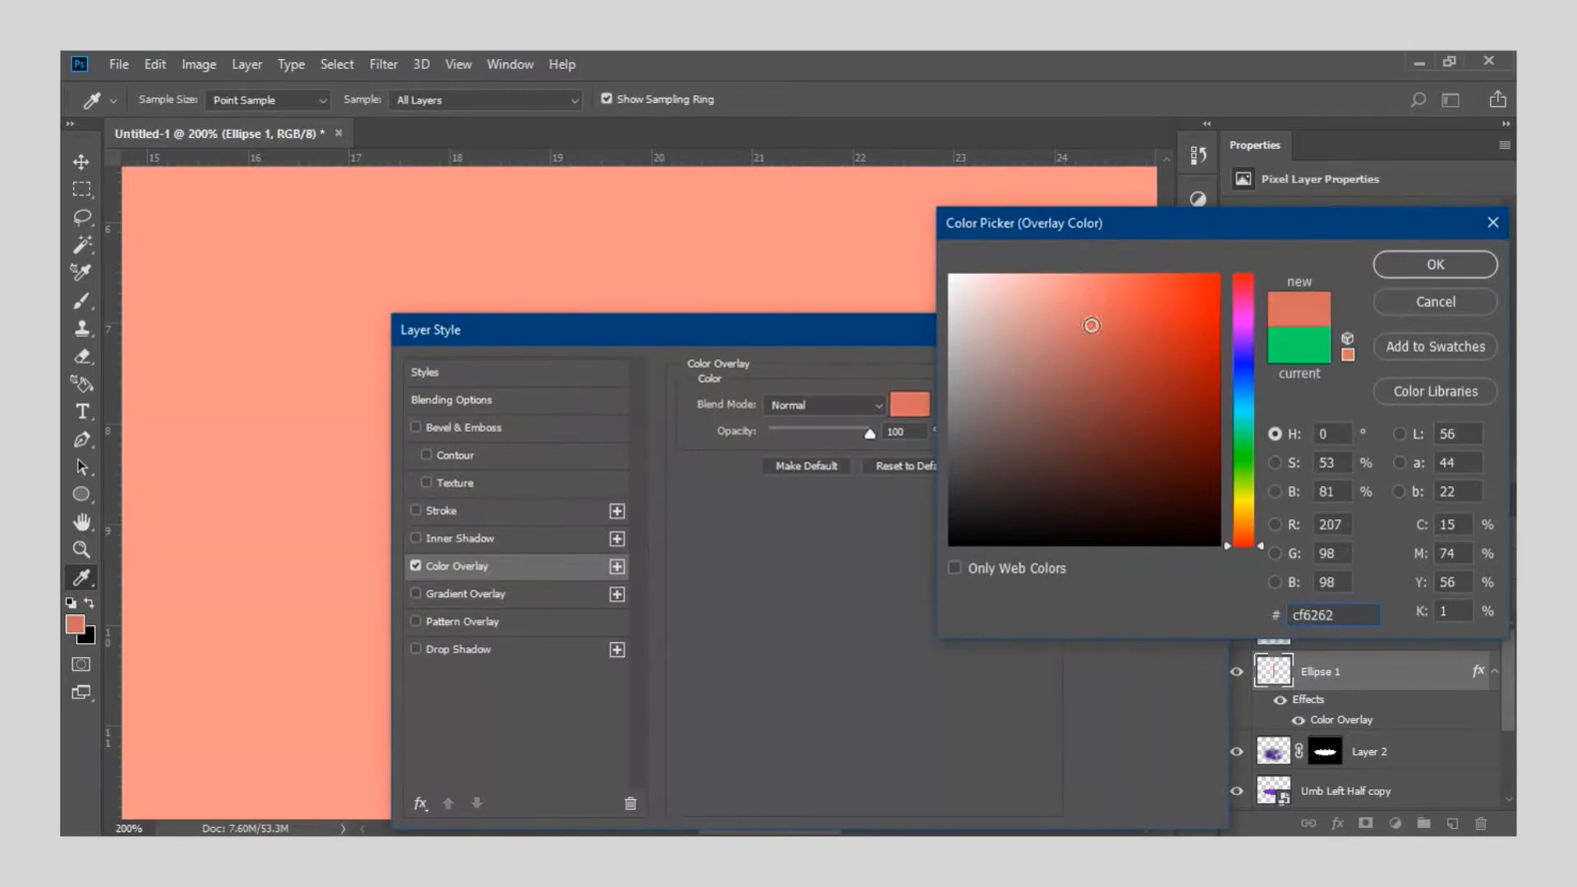
pyautogui.click(1391, 276)
pyautogui.click(1189, 368)
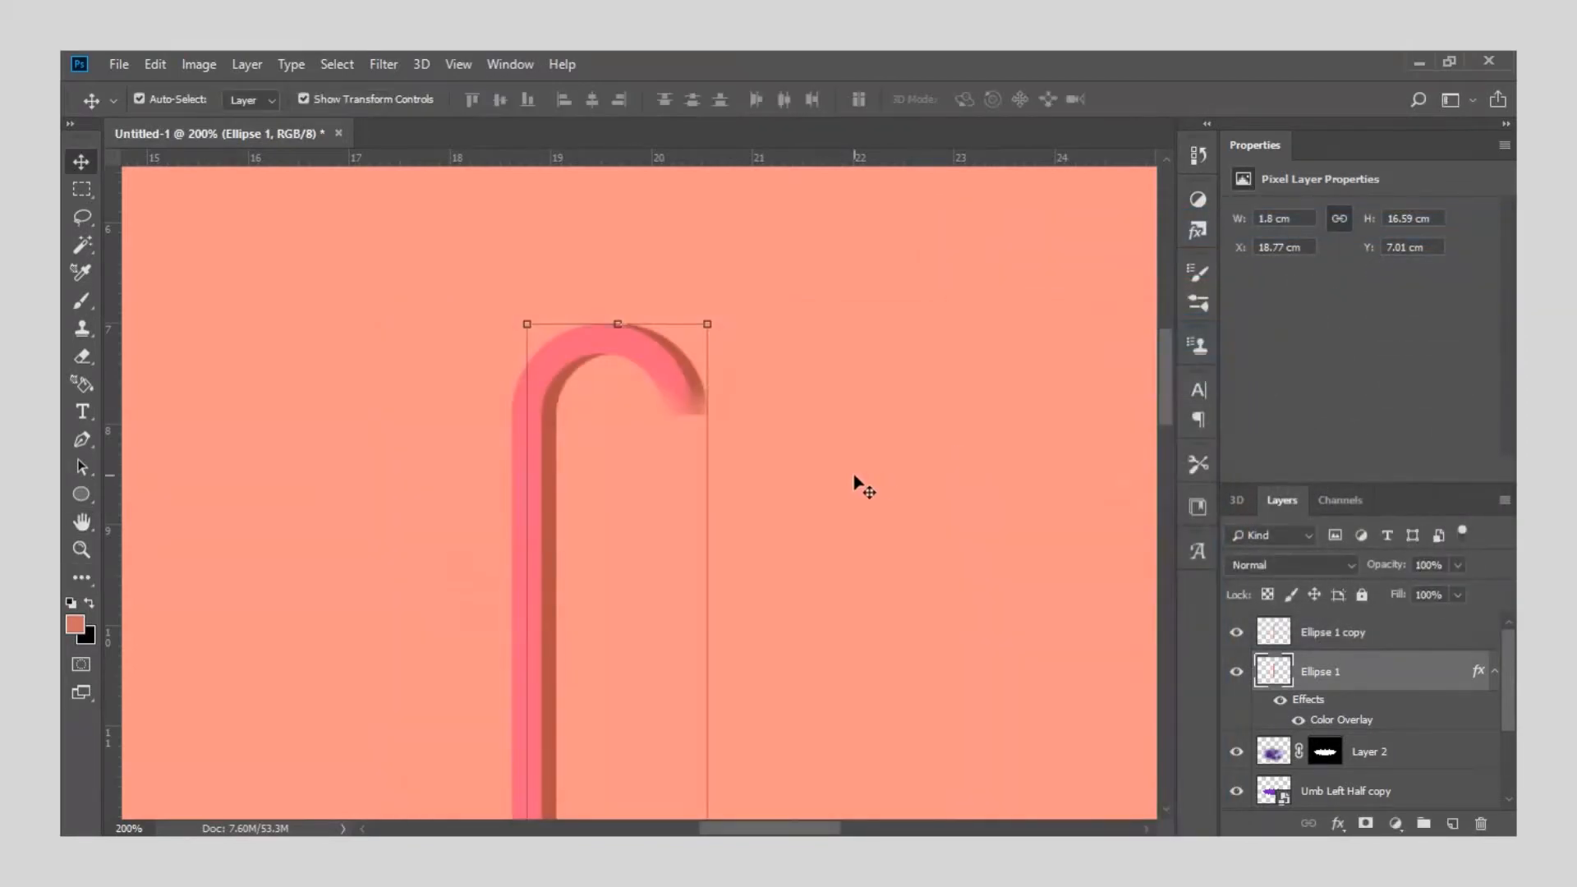
# Shift the dark Ellipse 1 handle left to X 18.54 cm and stack it above the Ellipse 1 copy layer.
pyautogui.moveTo(555, 426); pyautogui.dragTo(530, 424)
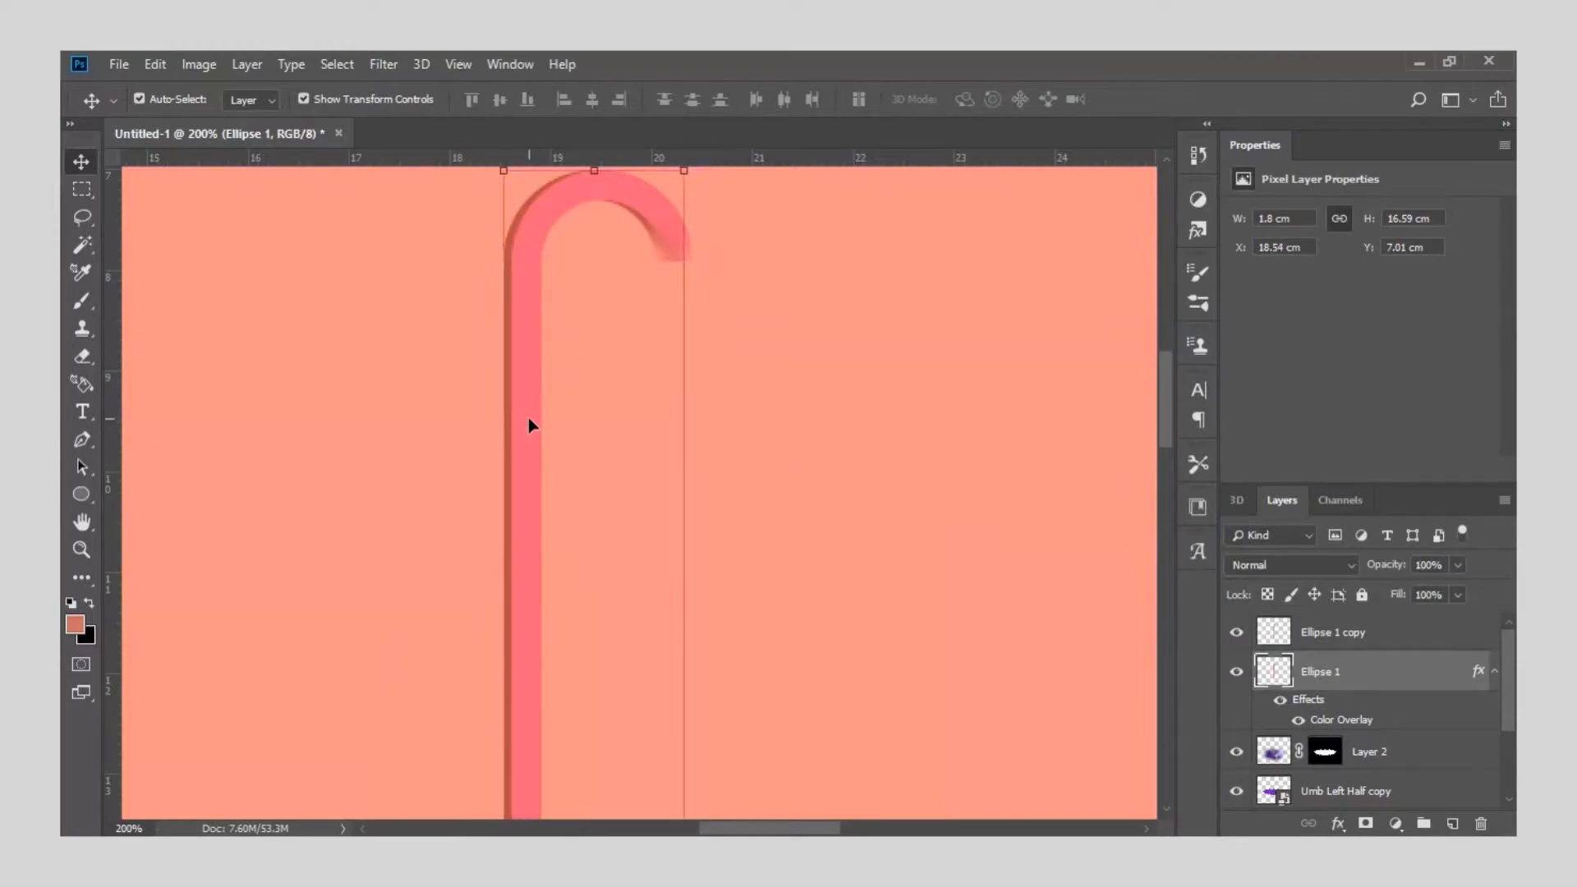
pyautogui.moveTo(1320, 665); pyautogui.dragTo(1320, 624)
# Trim the dark Ellipse 1 handle to the outline of Ellipse 1 copy by deleting everything outside that layer's selection.
pyautogui.keyDown('ctrl'); pyautogui.click(1274, 711); pyautogui.keyUp('ctrl')
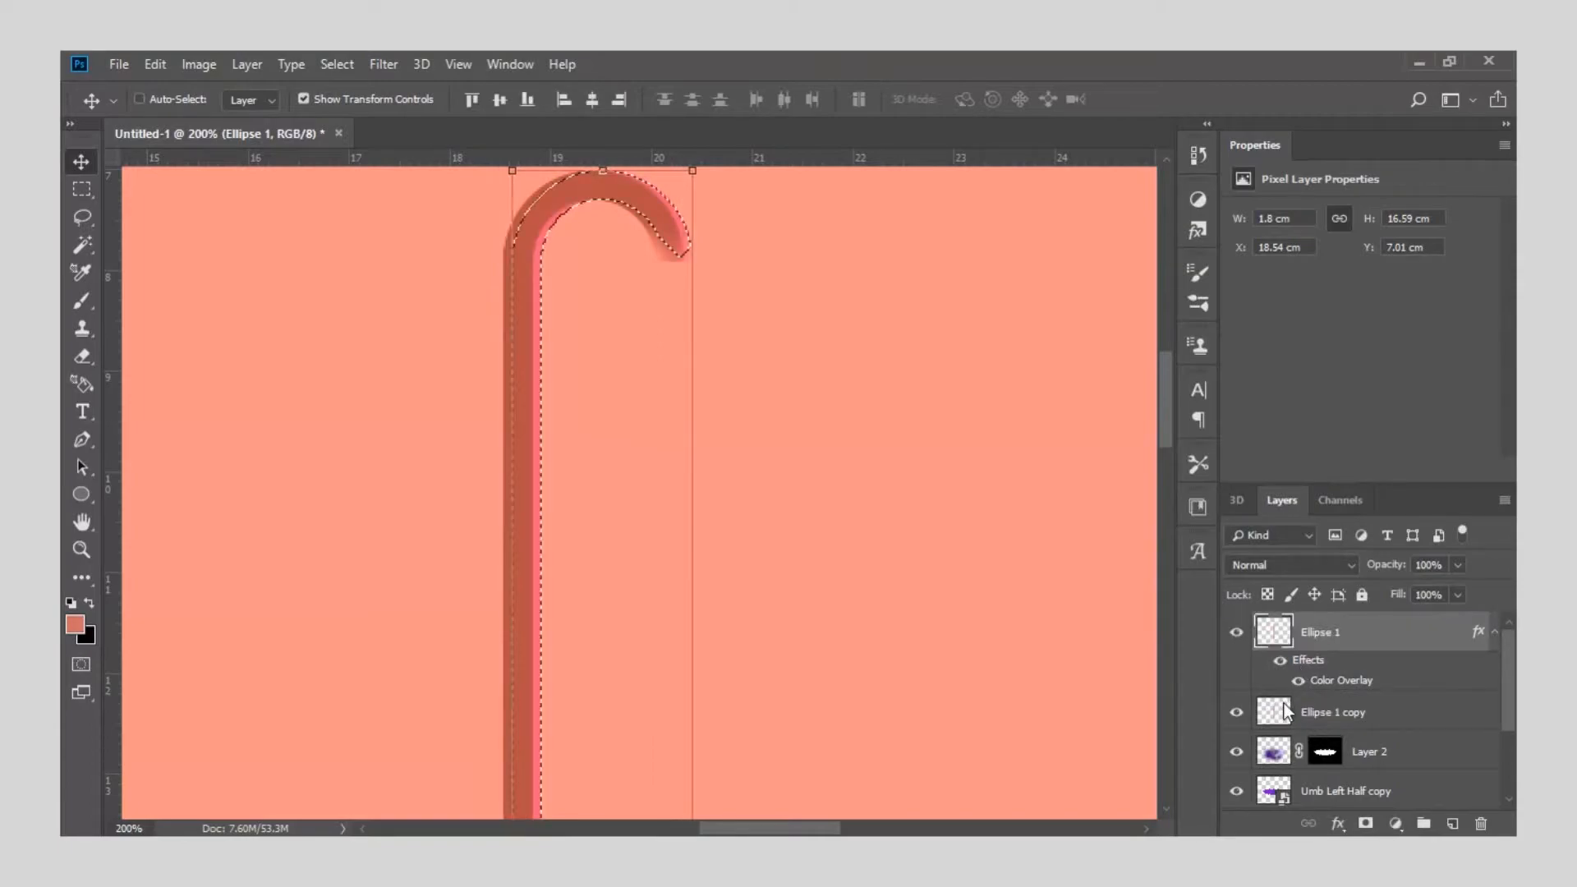
pyautogui.scroll(2, 549, 376)
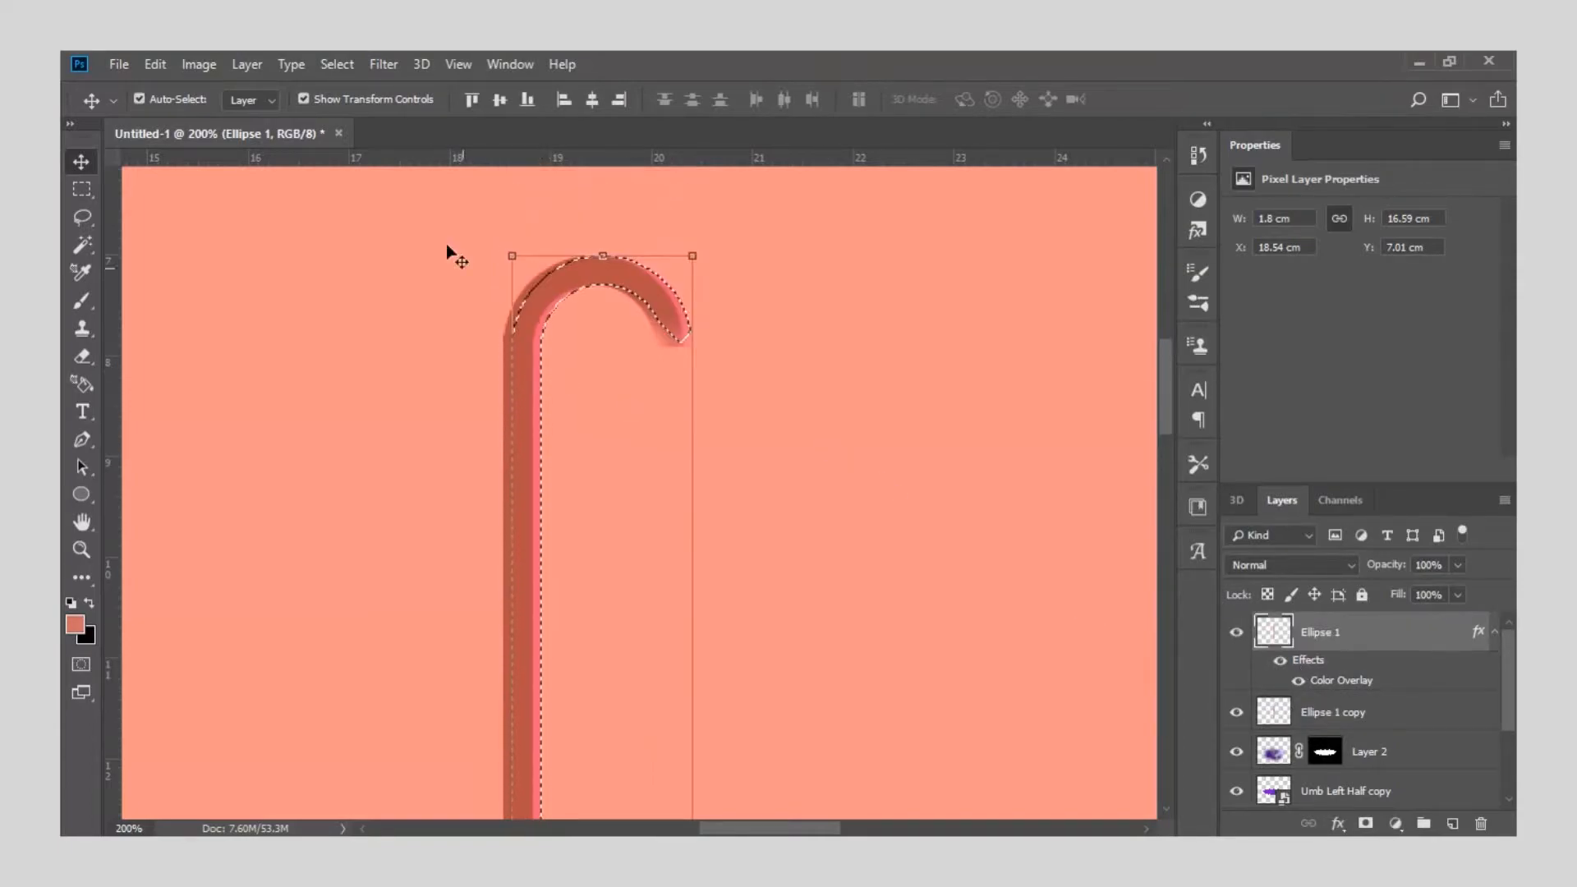
pyautogui.click(333, 64)
pyautogui.click(353, 147)
pyautogui.press('Delete')
pyautogui.hotkey('ctrl', 'd')
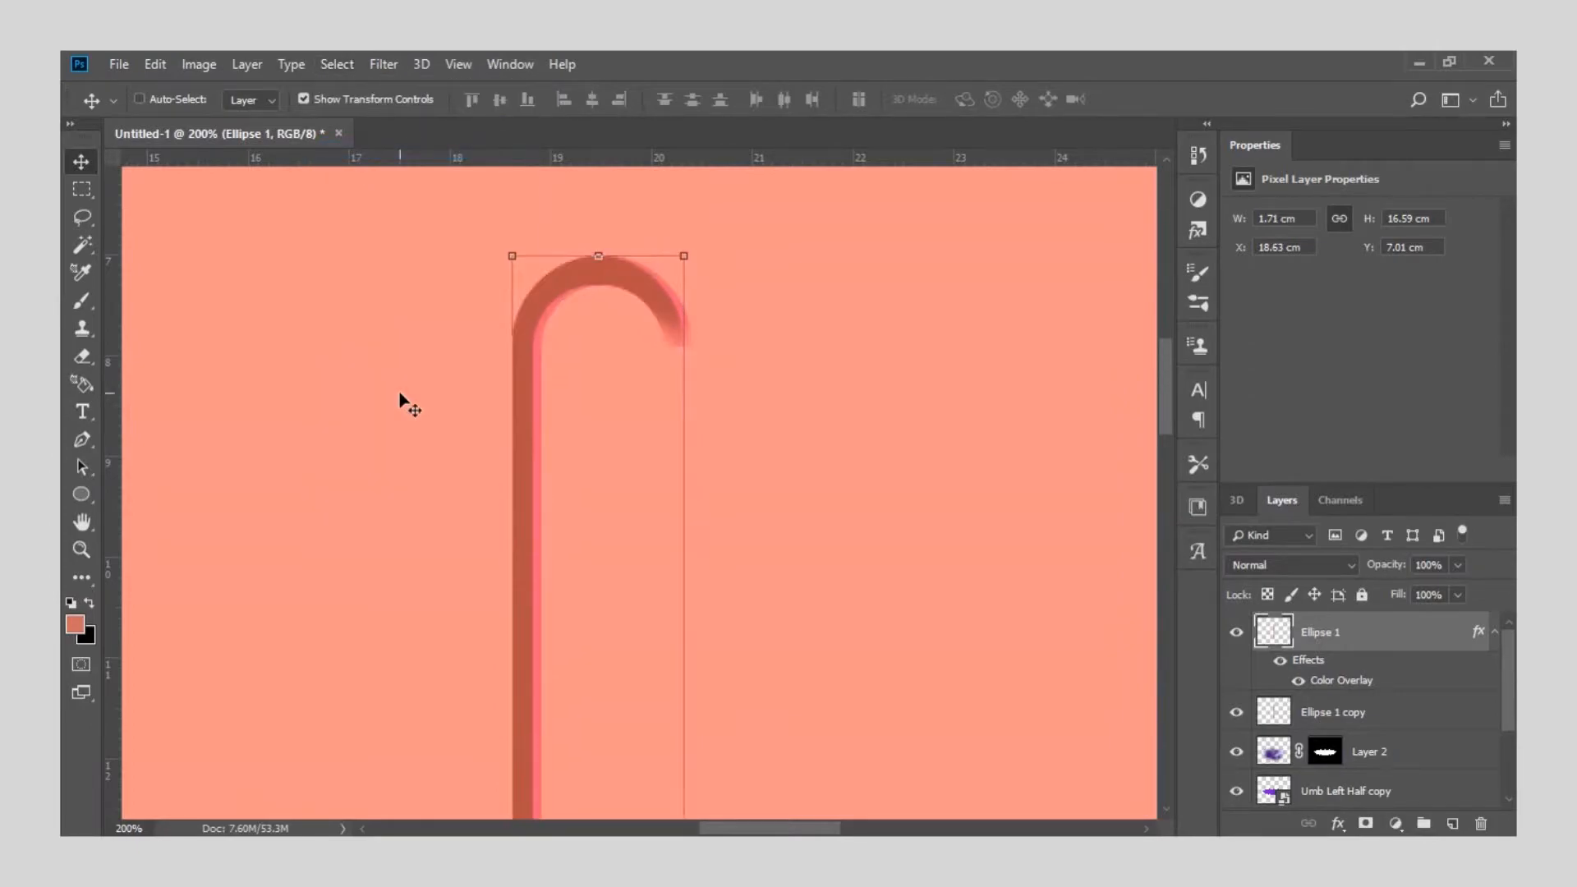
# Erase the pink fringe along the hook's outer edge on the Ellipse 1 copy layer with the 35 px soft Eraser.
pyautogui.scroll(-1, 400, 395)
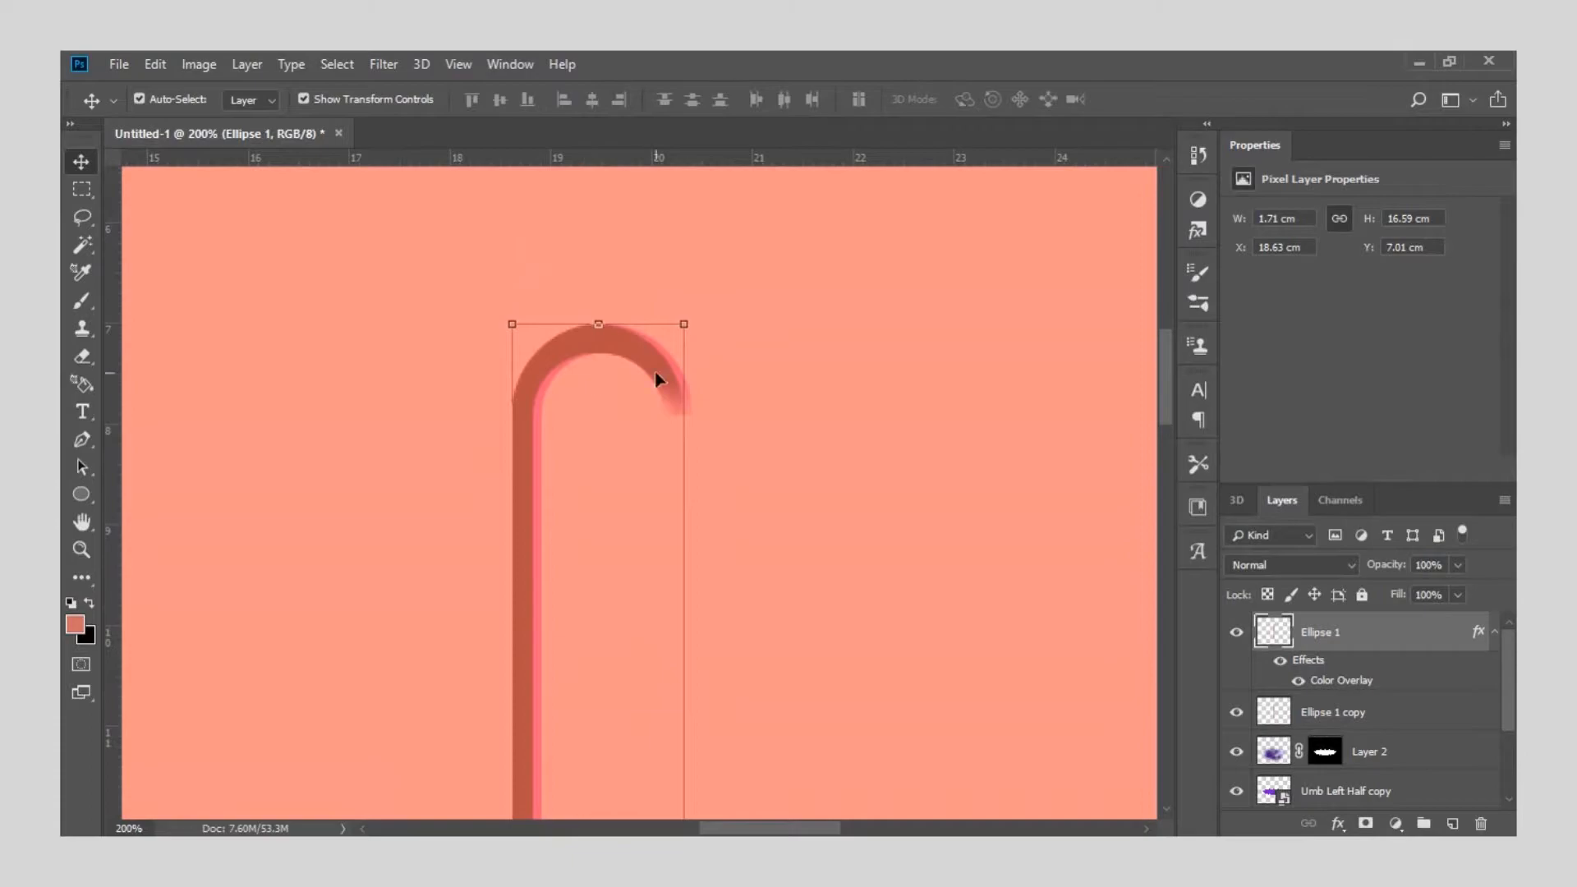
pyautogui.click(83, 355)
pyautogui.moveTo(648, 347); pyautogui.dragTo(699, 393)
pyautogui.hotkey('ctrl', 'z')
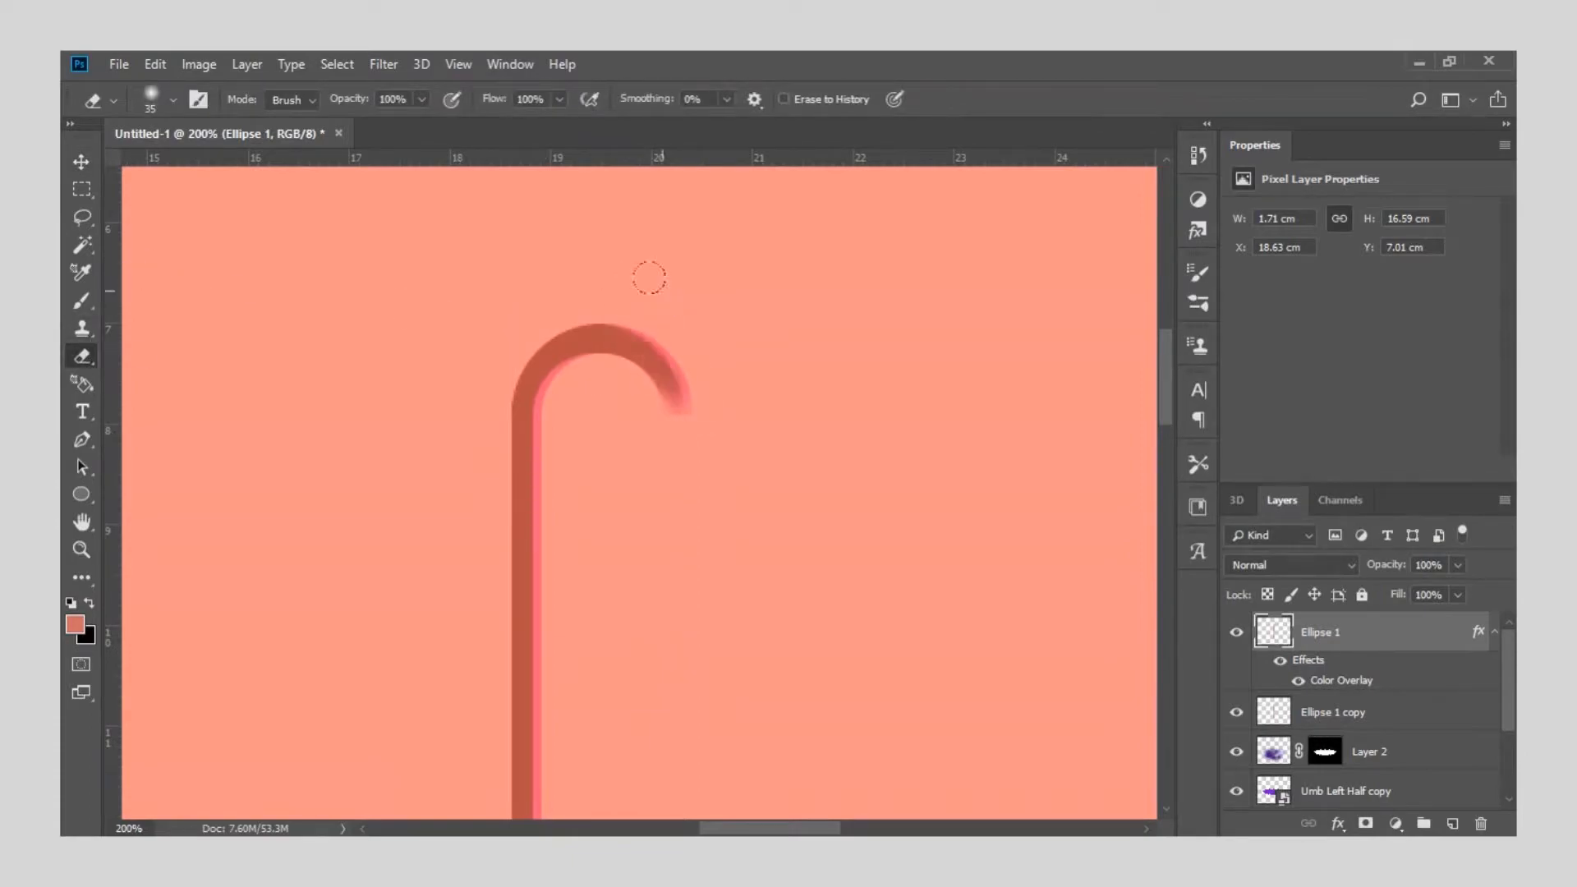
pyautogui.click(1326, 715)
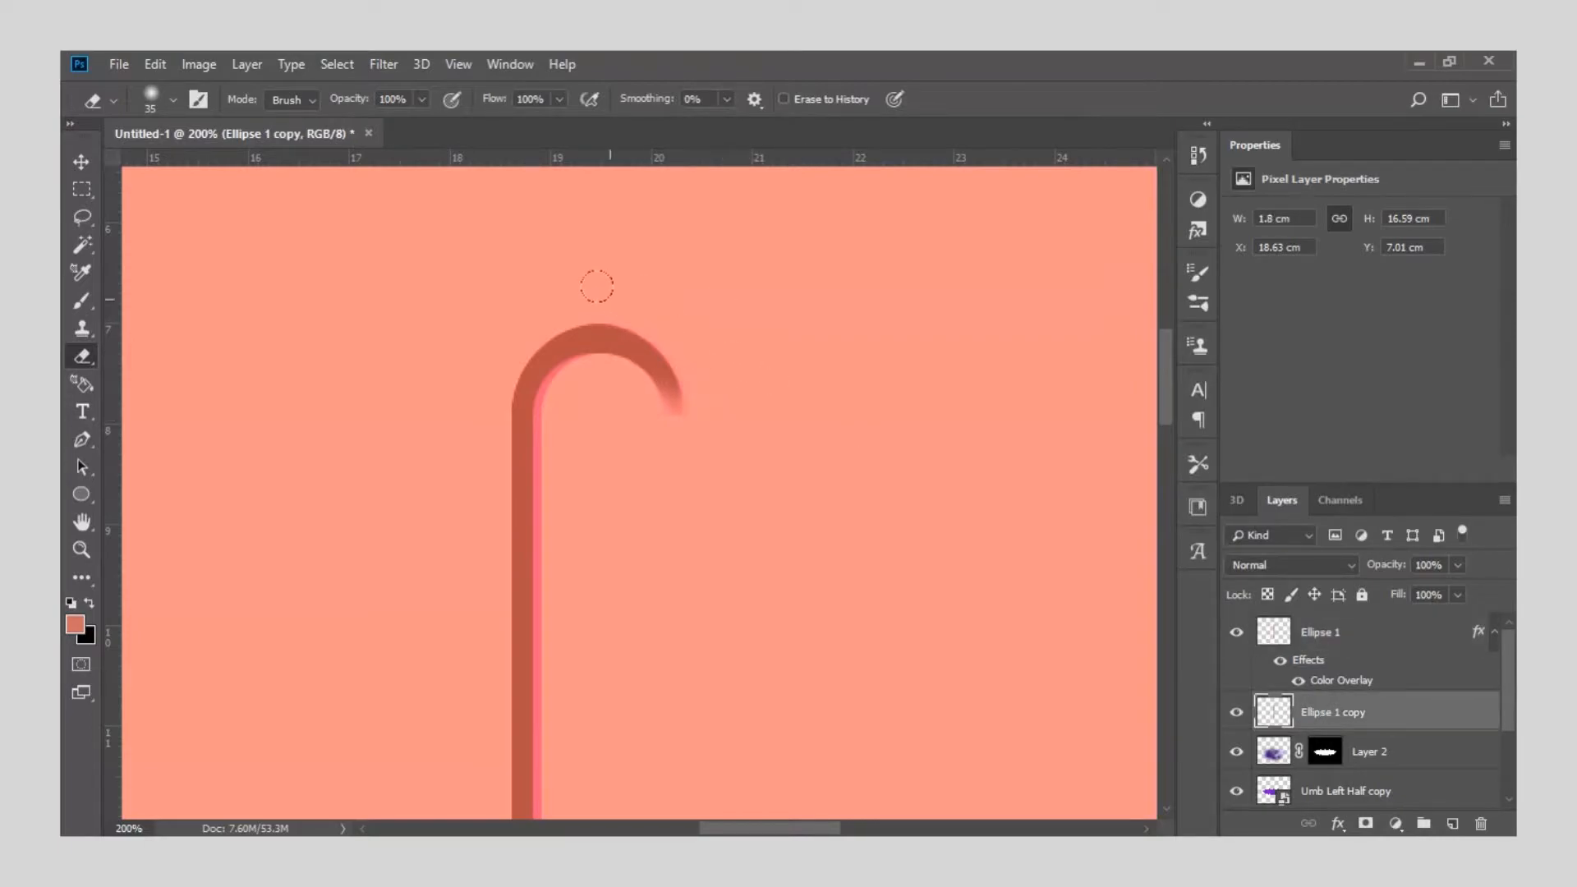
pyautogui.scroll(-8, 597, 286)
pyautogui.scroll(9, 597, 286)
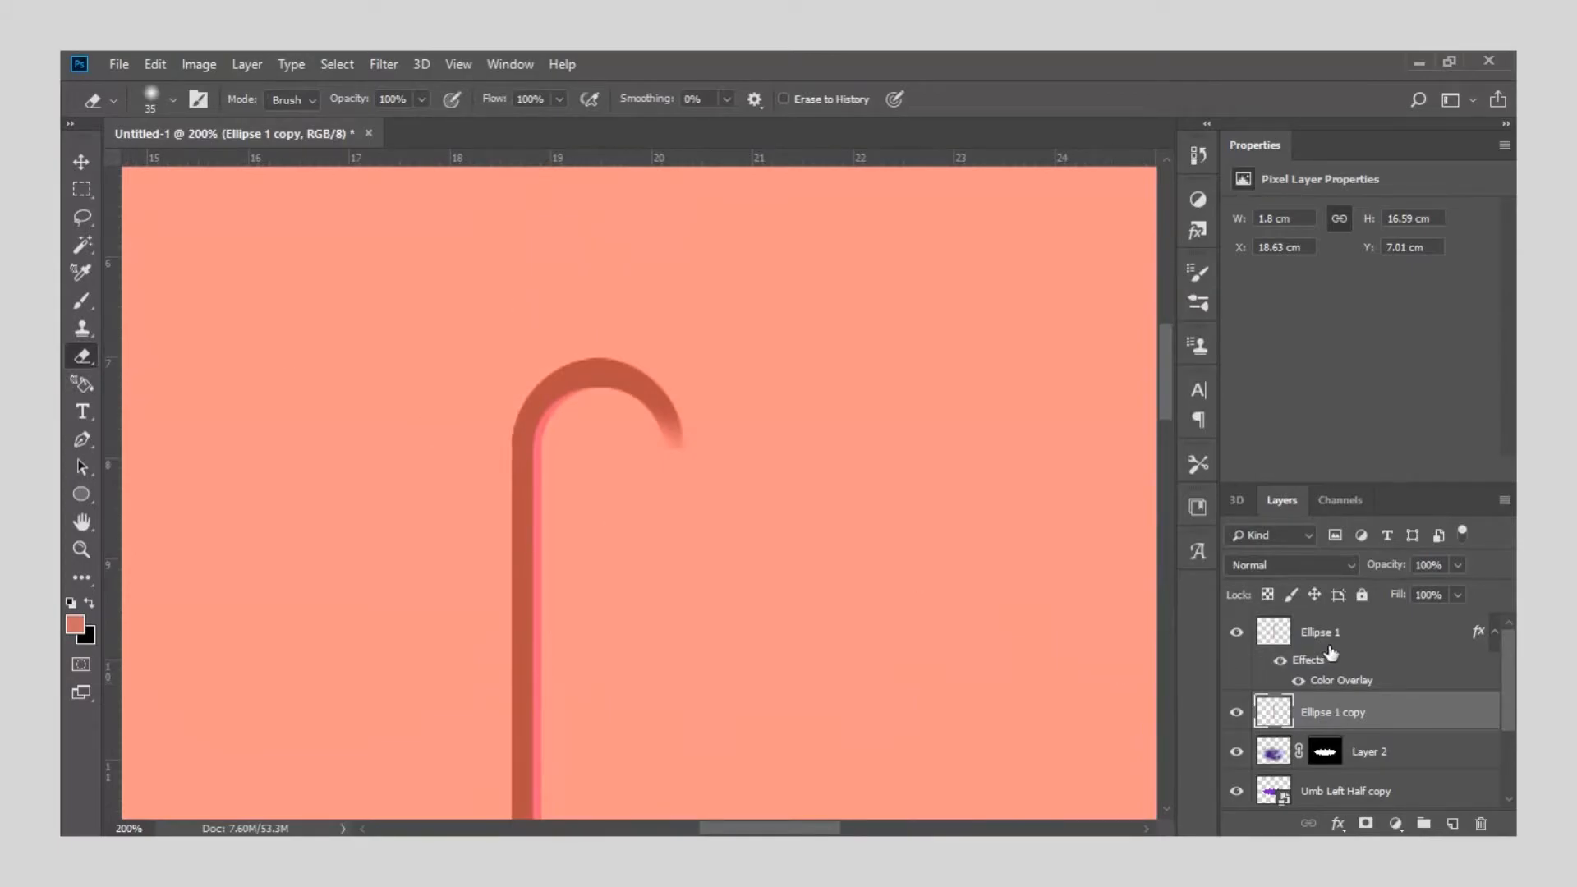
# Combine the Ellipse 1 and Ellipse 1 copy handle layers into one smart object.
pyautogui.keyDown('shift'); pyautogui.click(1352, 635); pyautogui.keyUp('shift')
pyautogui.rightClick(1350, 630)
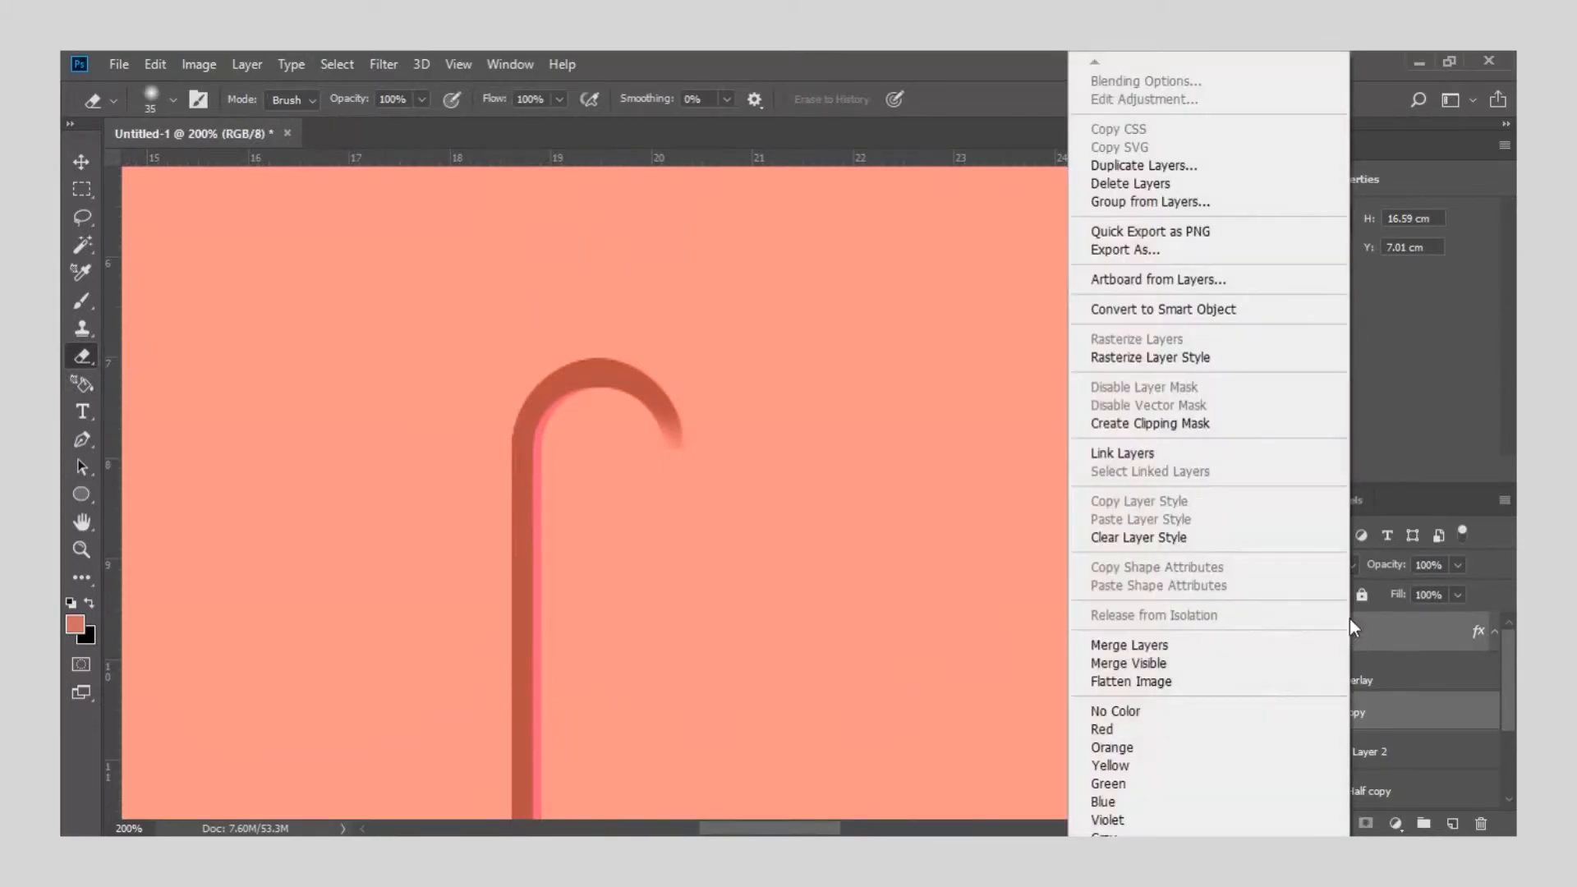
pyautogui.click(1141, 312)
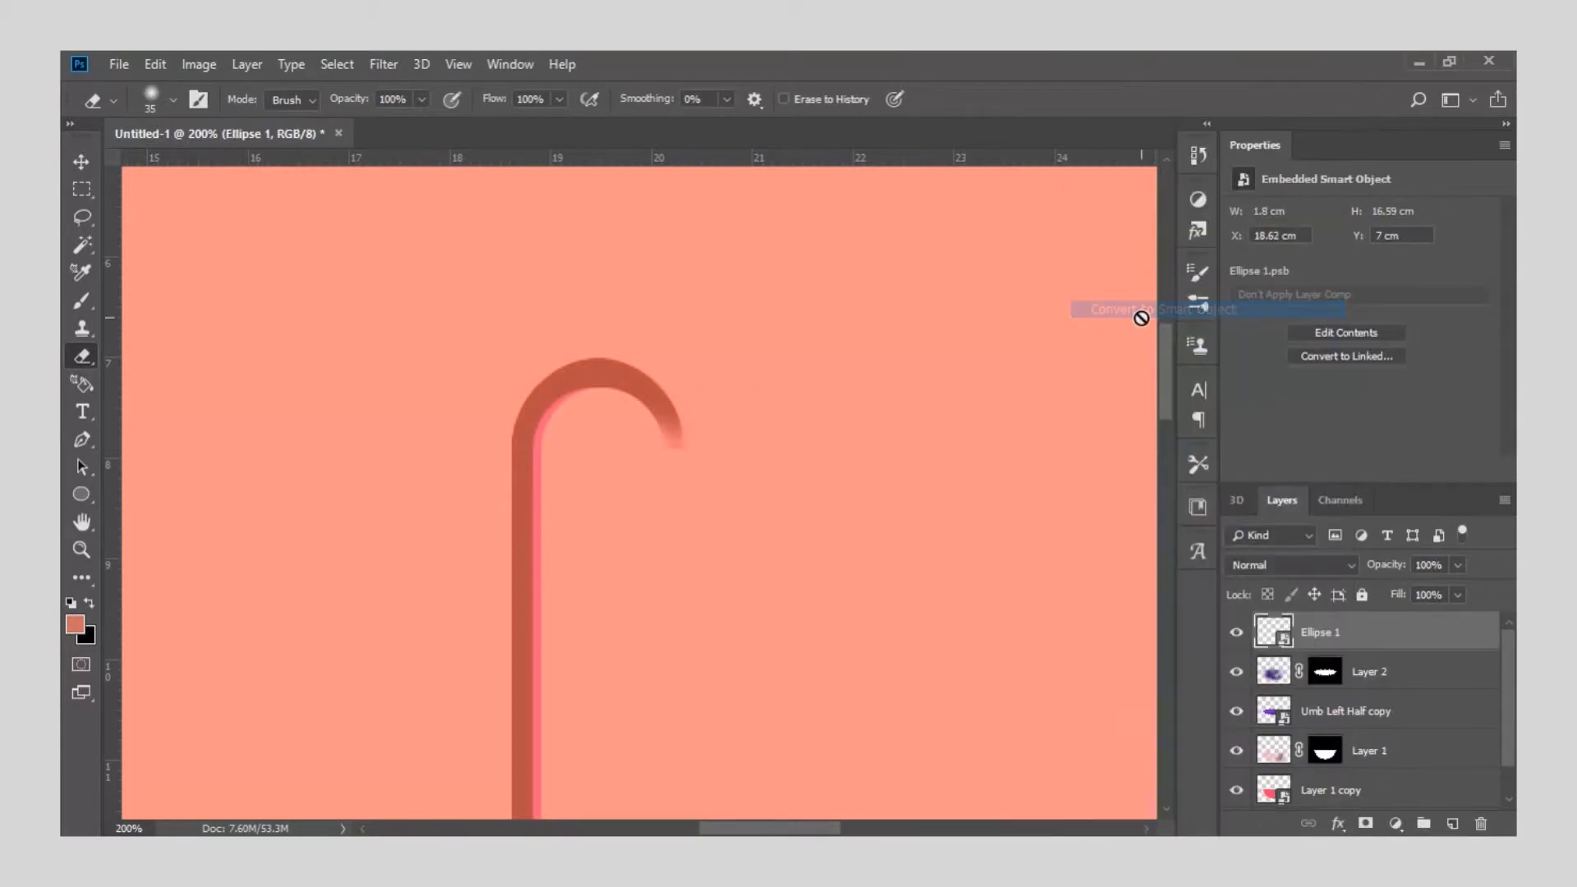
# Create a new layer above the handle and mask it to the handle's shape.
pyautogui.click(1450, 823)
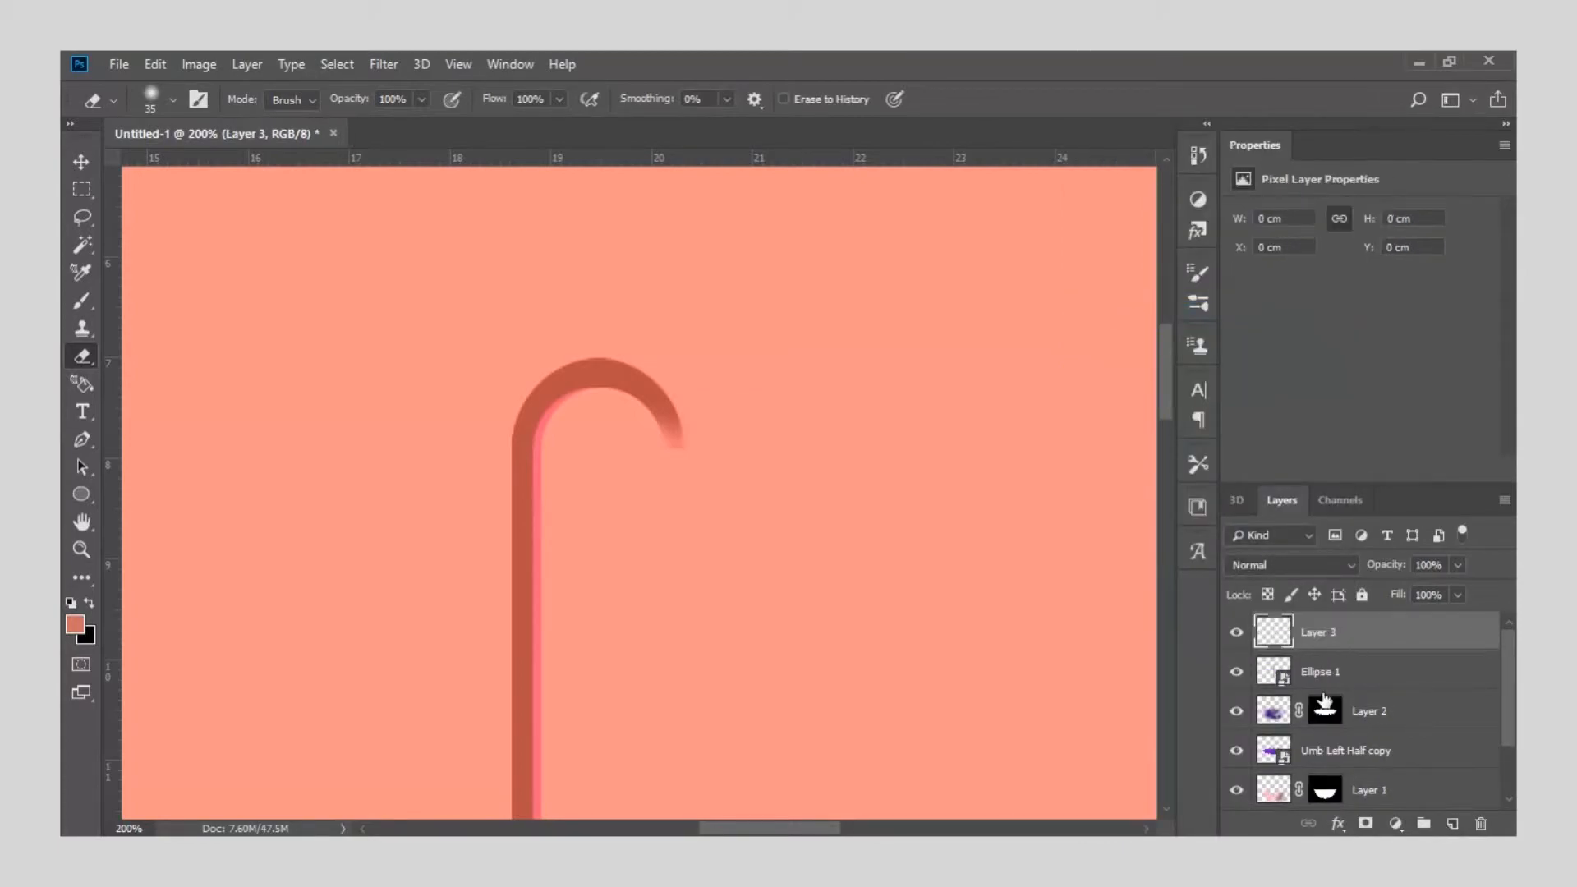
pyautogui.keyDown('ctrl'); pyautogui.click(1278, 675); pyautogui.keyUp('ctrl')
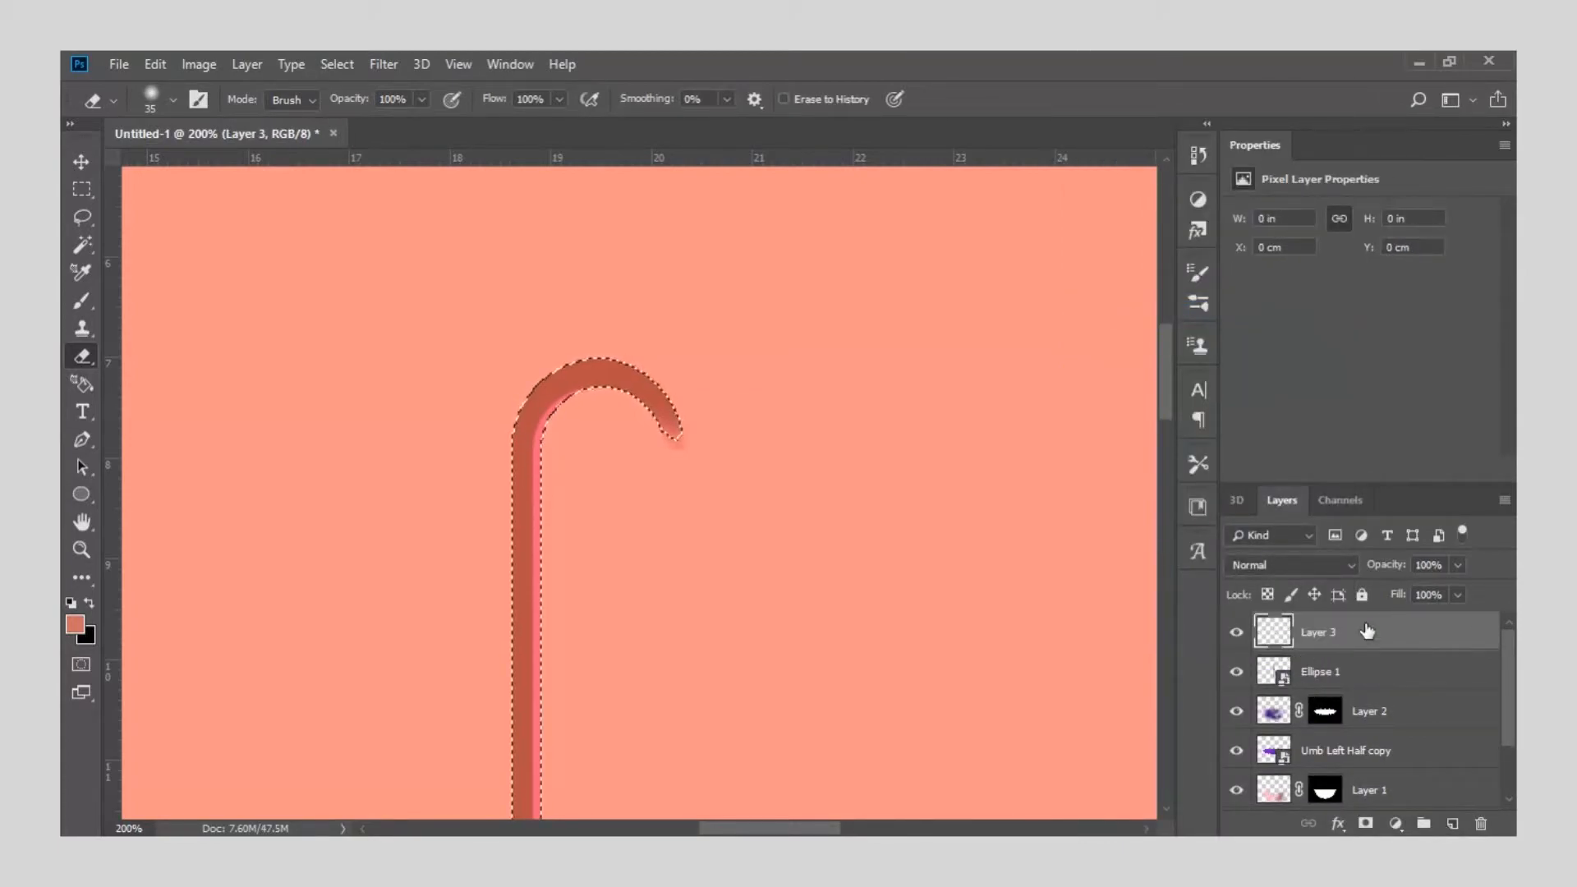
pyautogui.click(1366, 823)
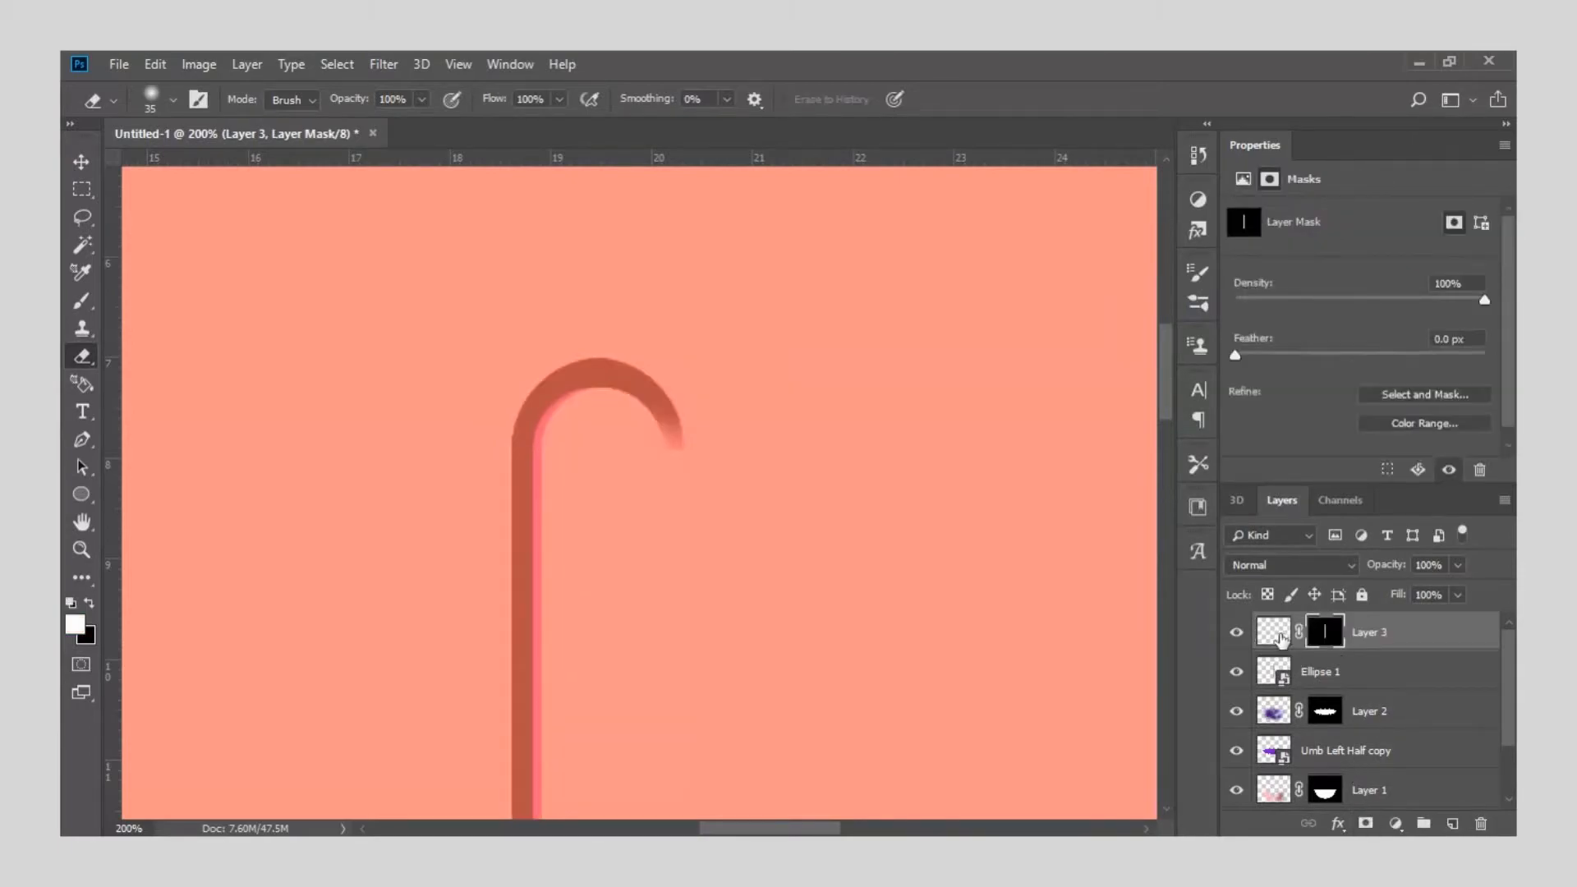
# Set up the Brush tool with the gal-shir-brush-concrete preset at 86 px for painting on the masked layer.
pyautogui.click(83, 303)
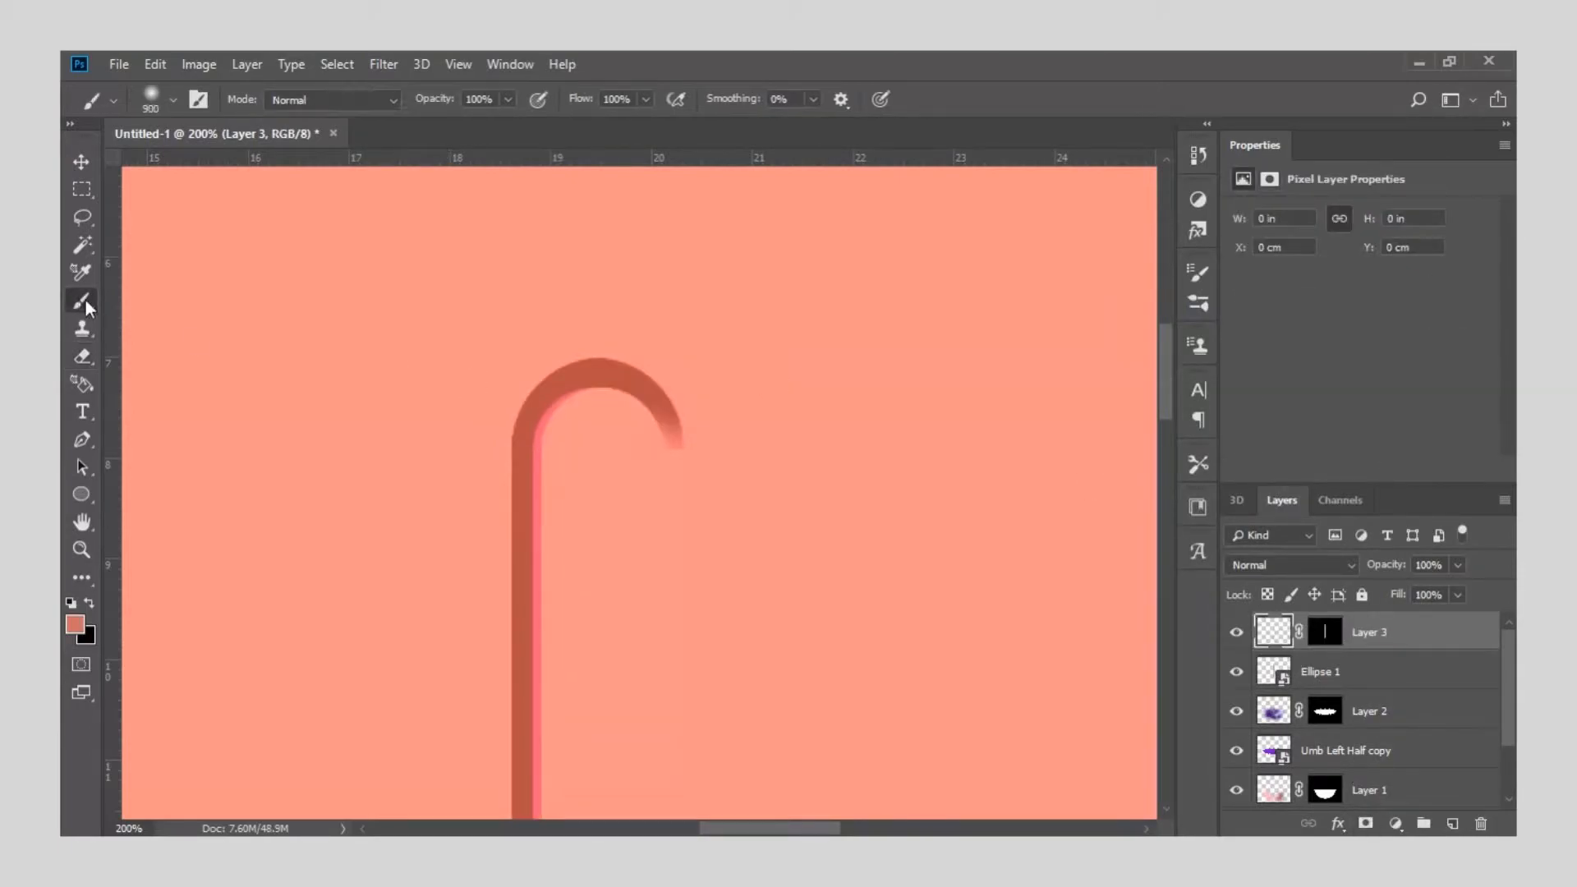
pyautogui.rightClick(491, 526)
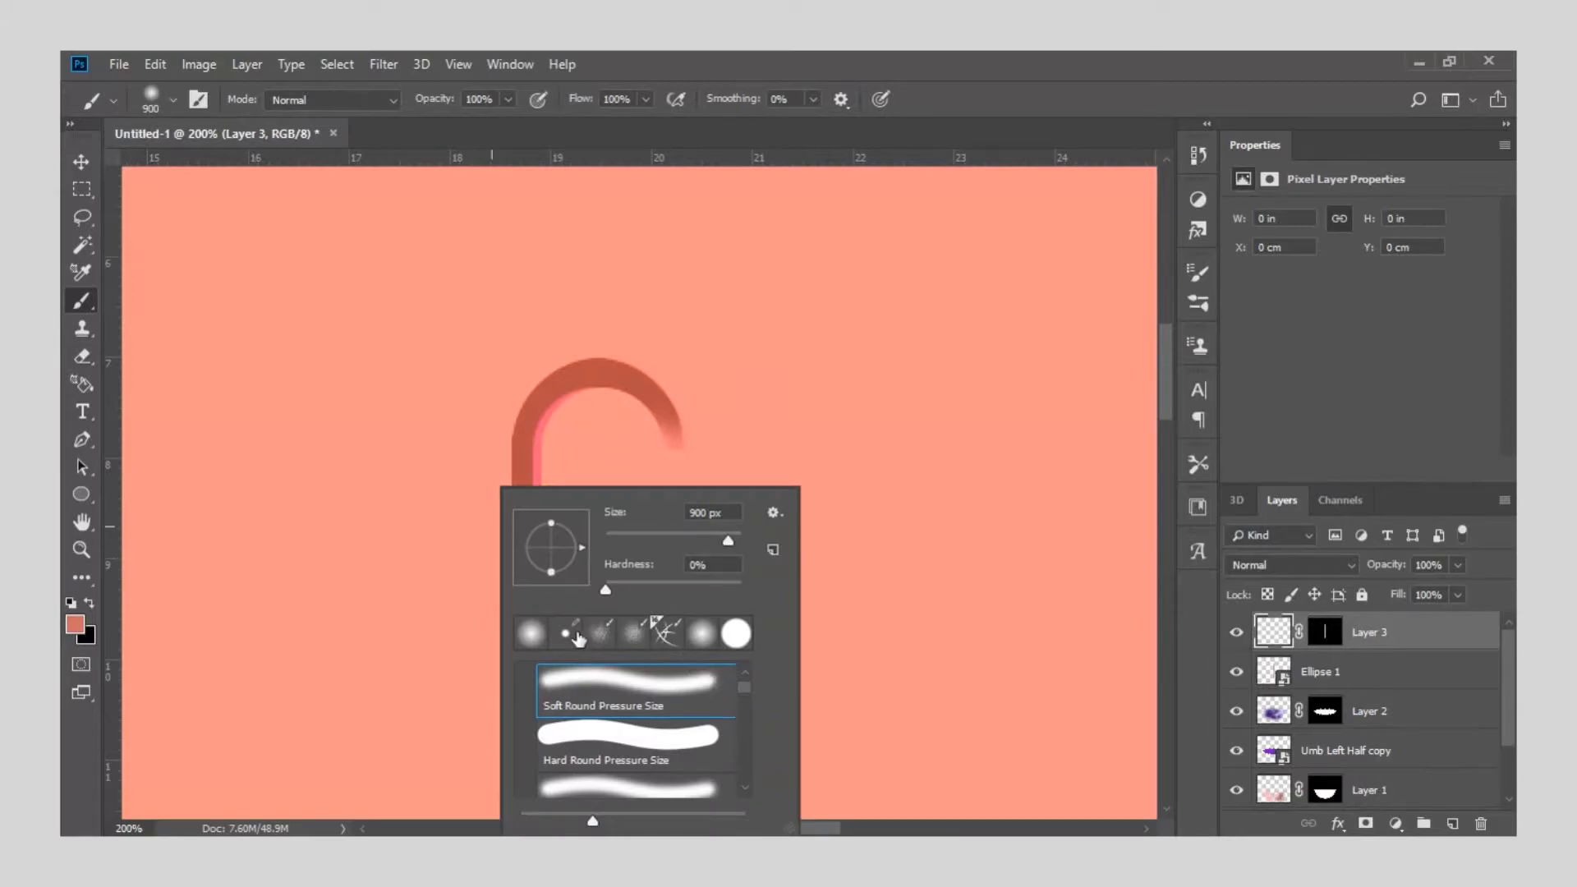
pyautogui.click(573, 633)
pyautogui.click(604, 633)
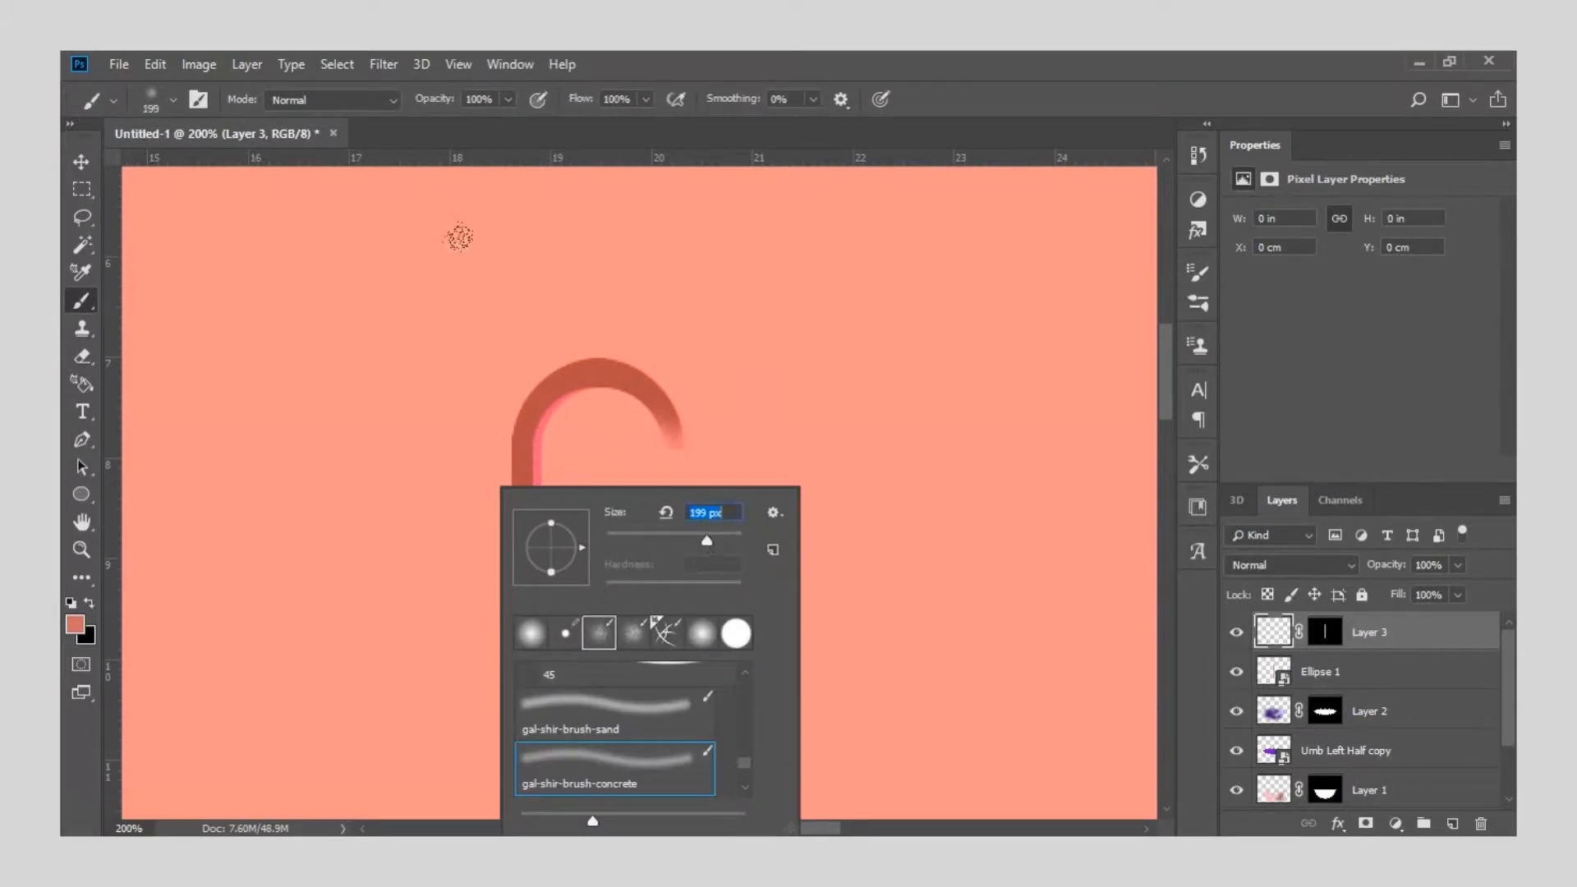
pyautogui.click(663, 539)
# Set the foreground colour to the pinkish red ee3166.
pyautogui.click(72, 621)
pyautogui.scroll(-10, 436, 602)
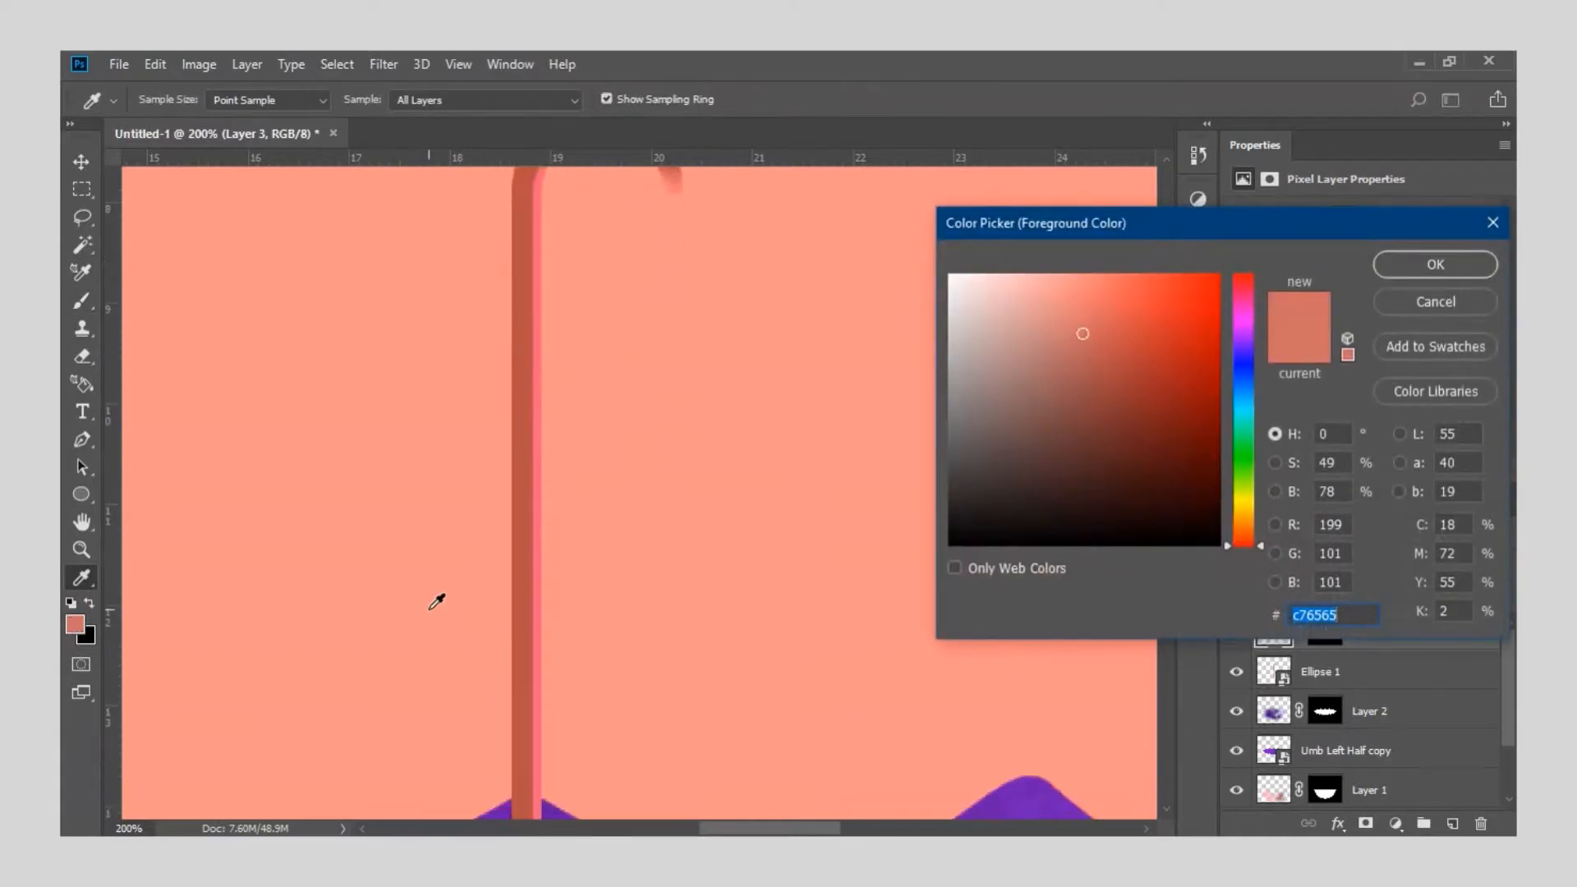
pyautogui.click(450, 638)
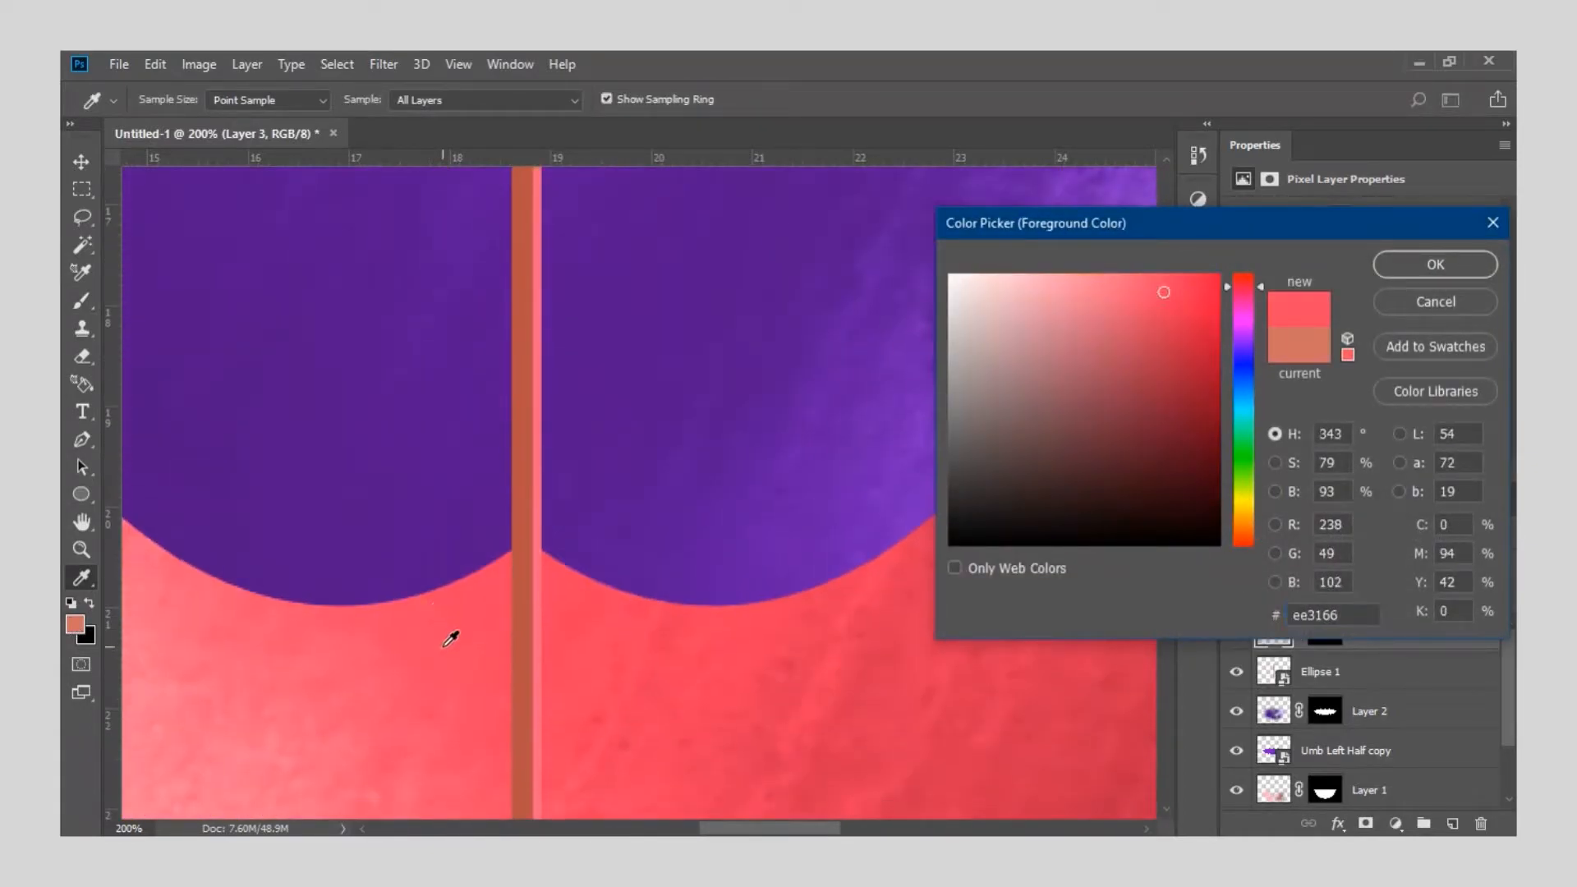
pyautogui.scroll(11, 734, 350)
pyautogui.scroll(1, 734, 351)
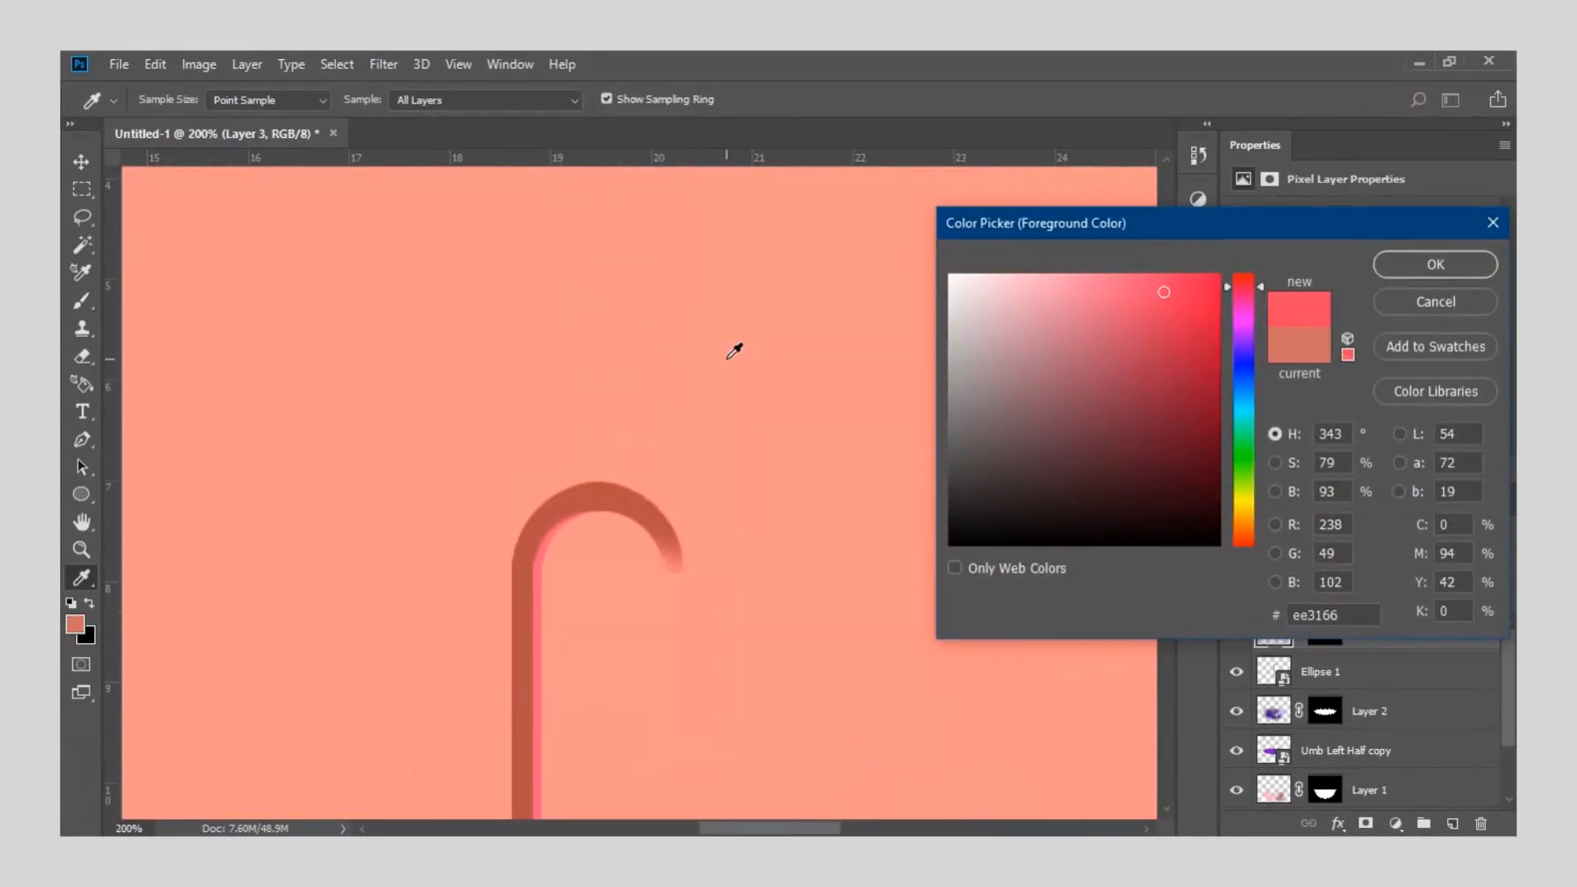
pyautogui.scroll(-2, 734, 351)
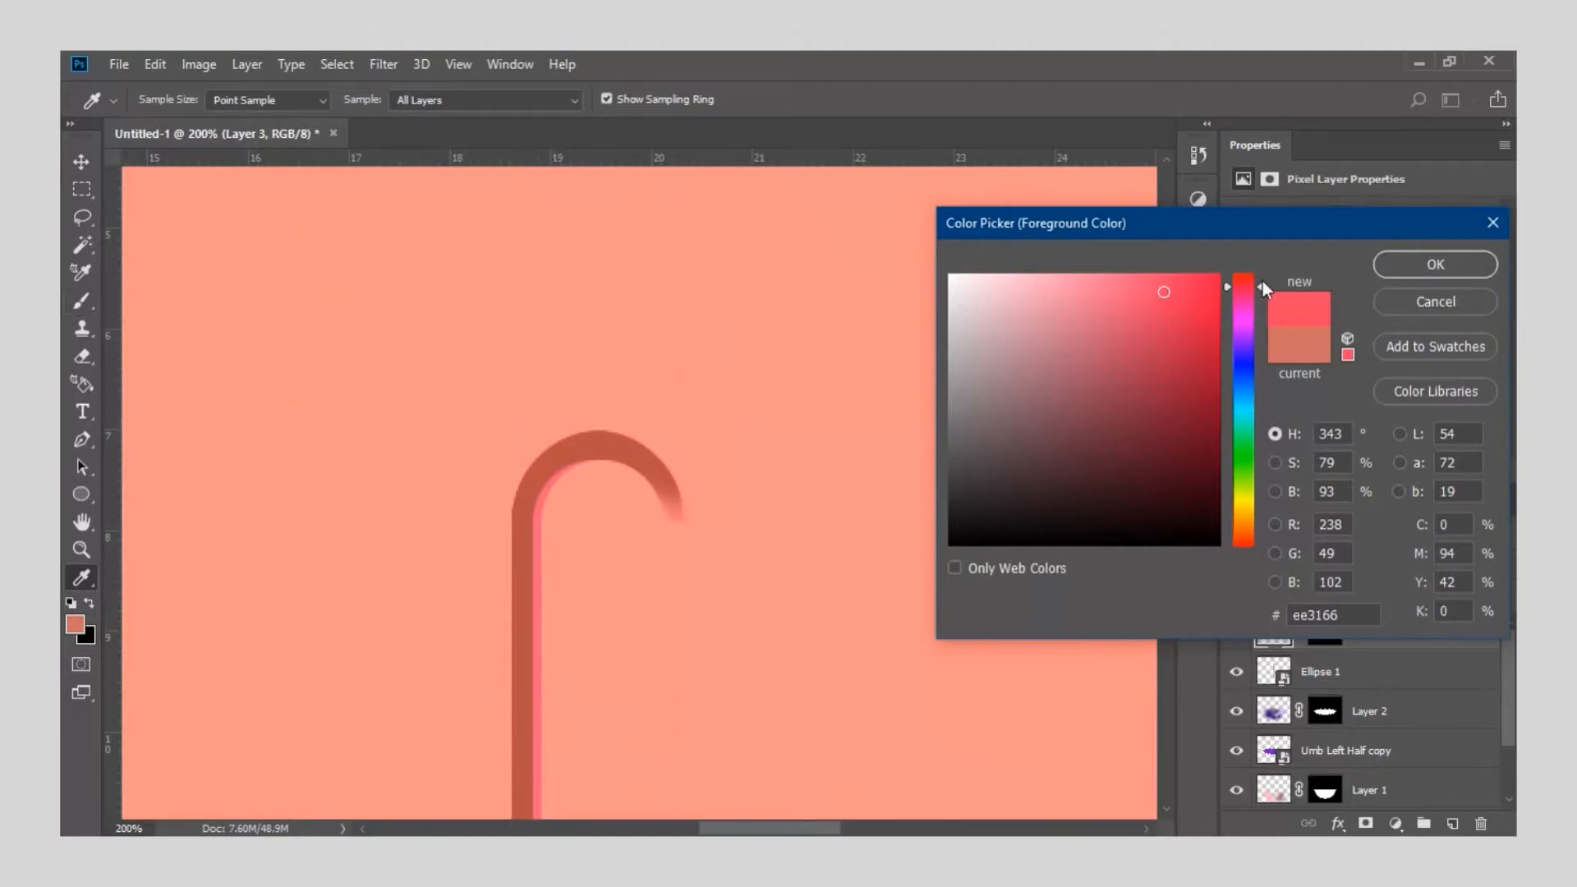
pyautogui.click(1405, 266)
# Brush pinkish red concrete texture onto Layer 3 down the handle's shaft, from the hook's bend to over the purple canopy.
pyautogui.press('b')
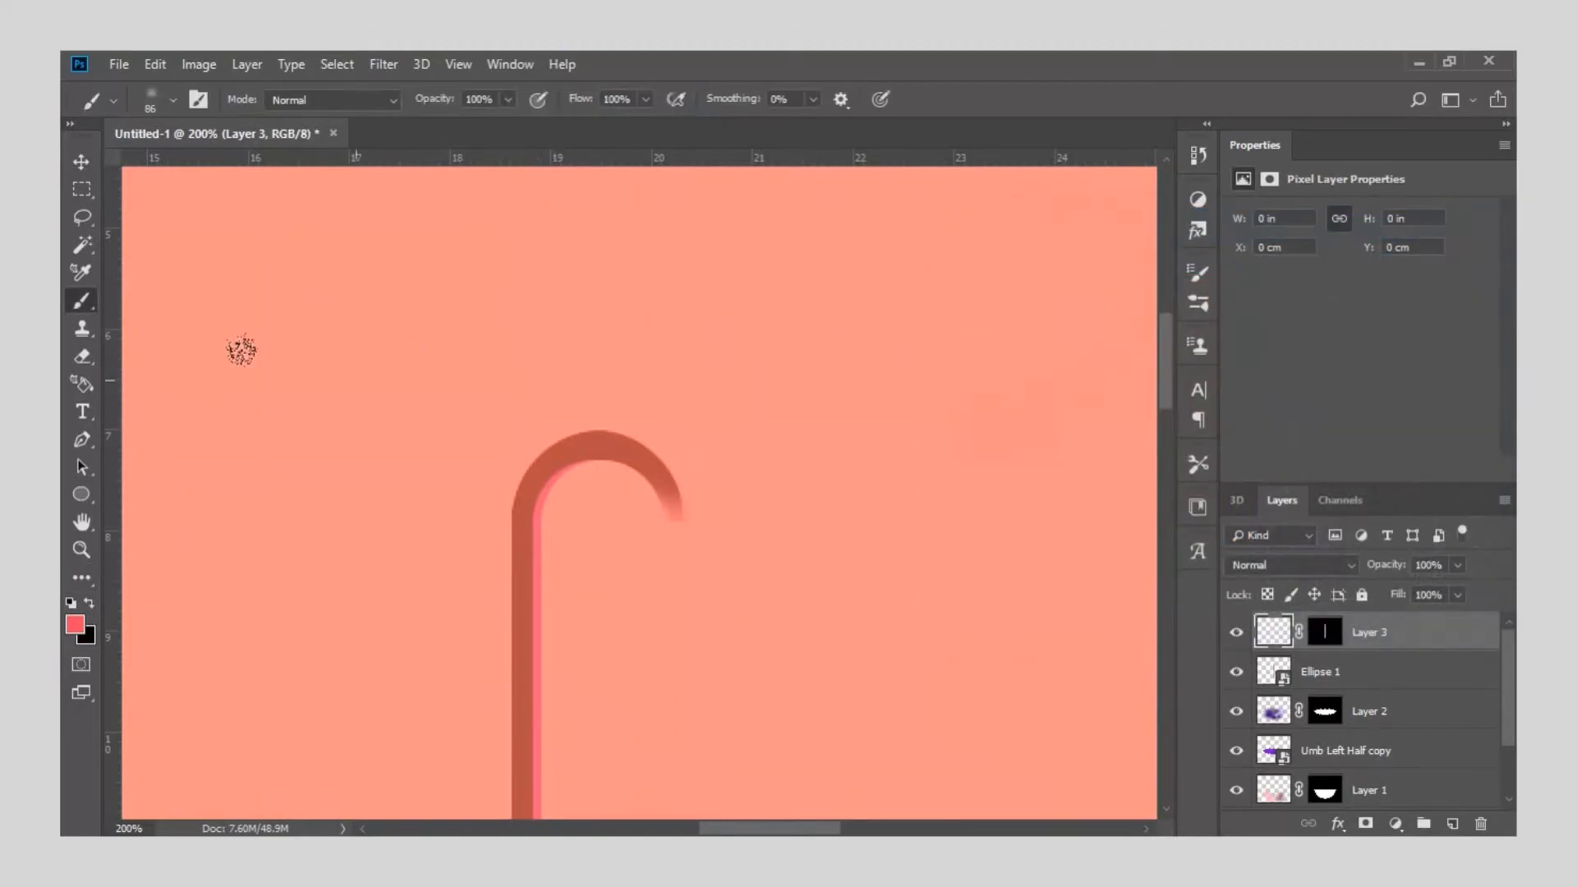
pyautogui.rightClick(557, 382)
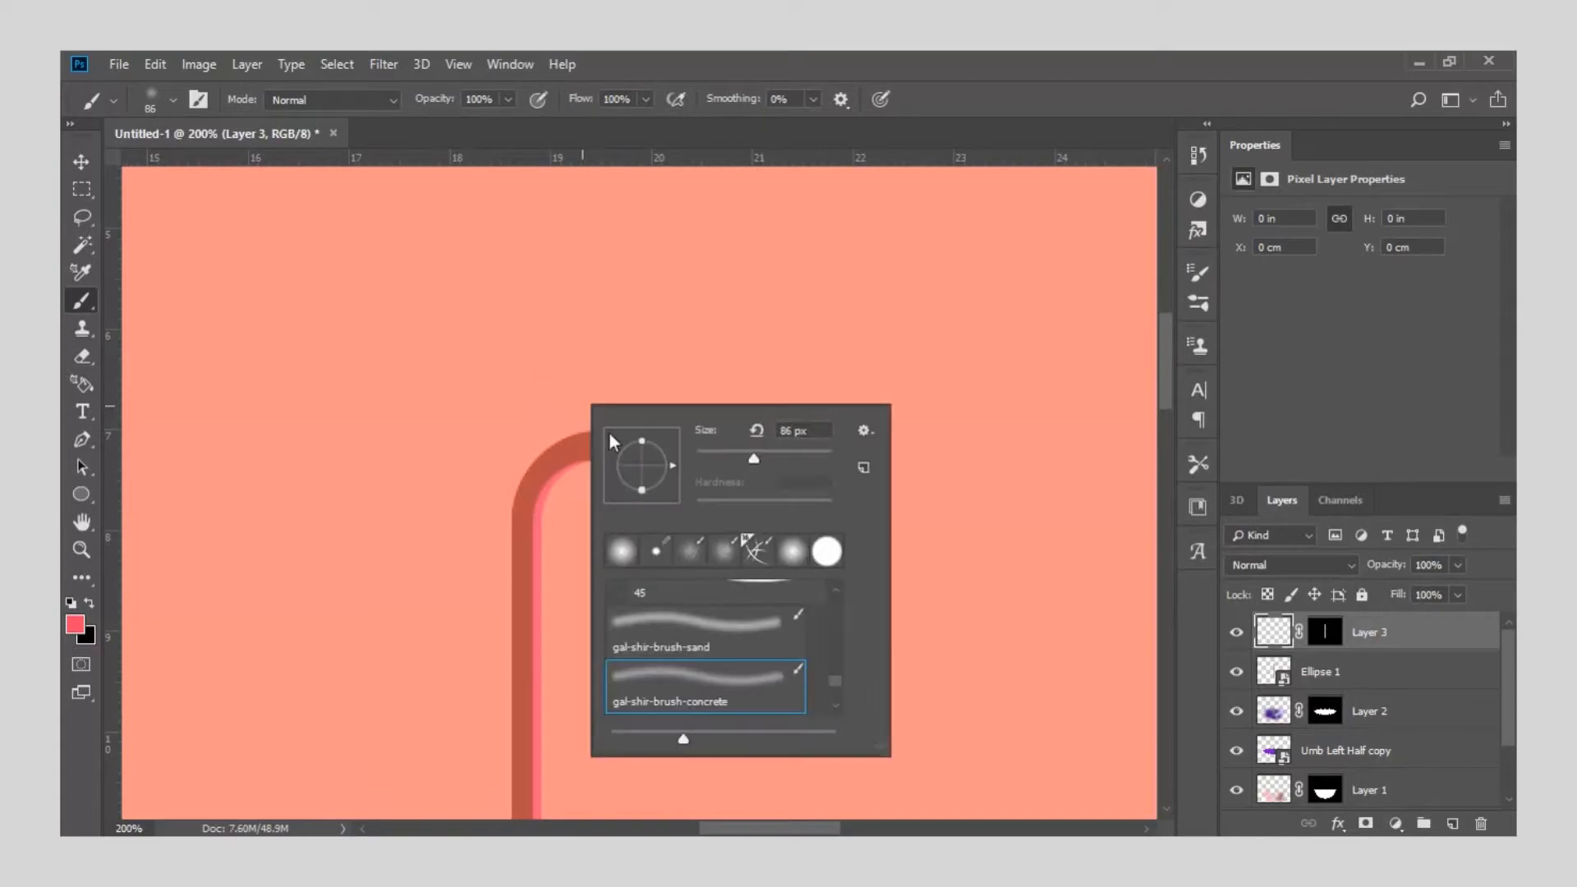
pyautogui.moveTo(668, 463); pyautogui.dragTo(663, 499)
pyautogui.click(498, 415)
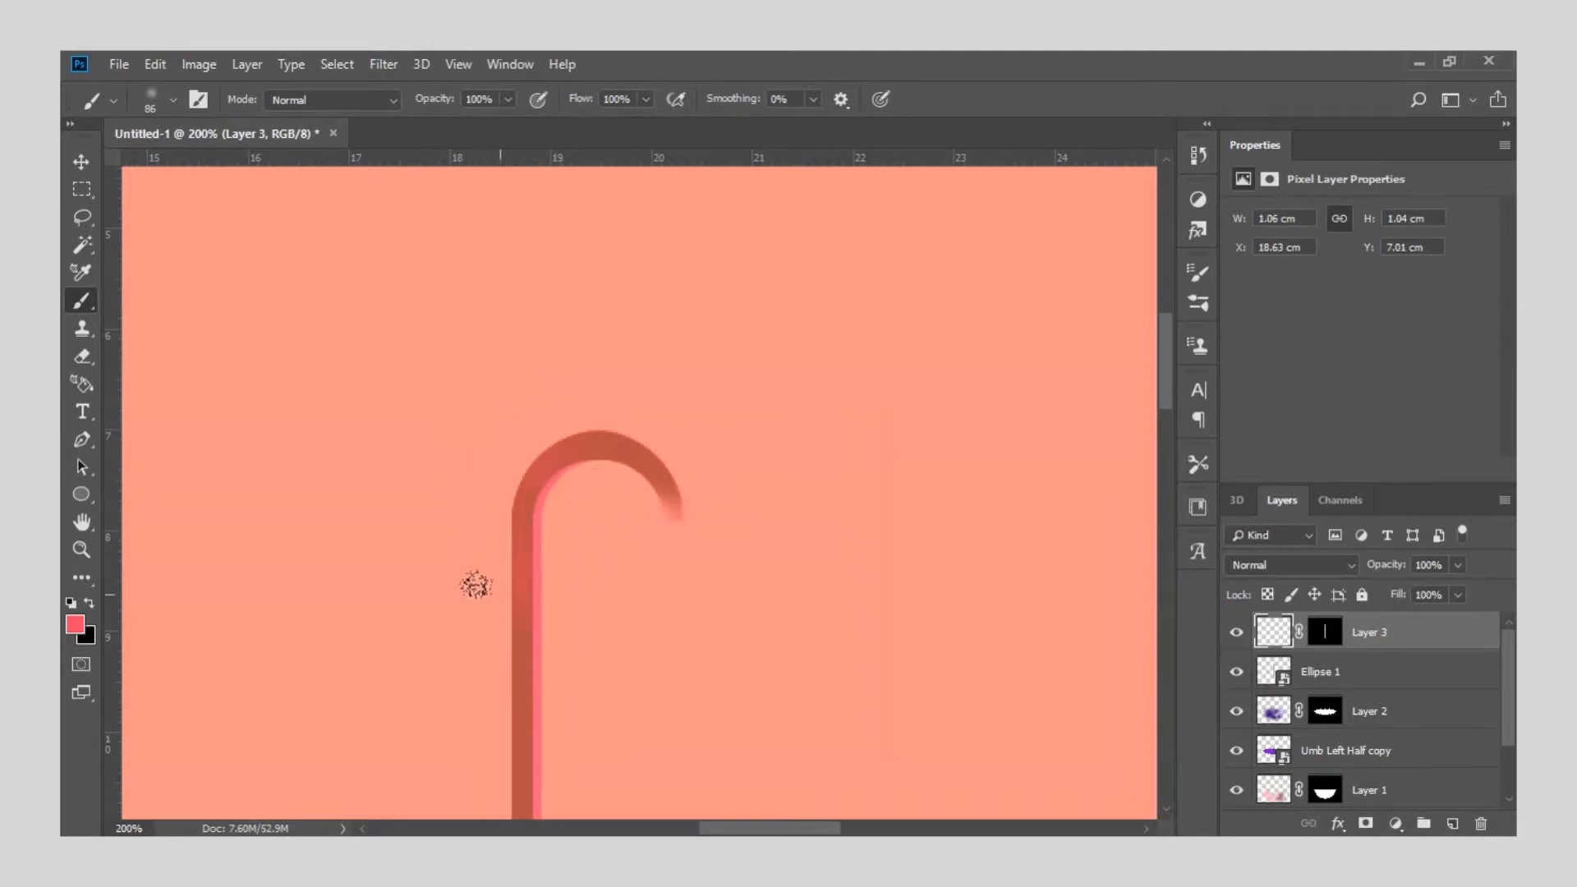
pyautogui.scroll(-3, 458, 609)
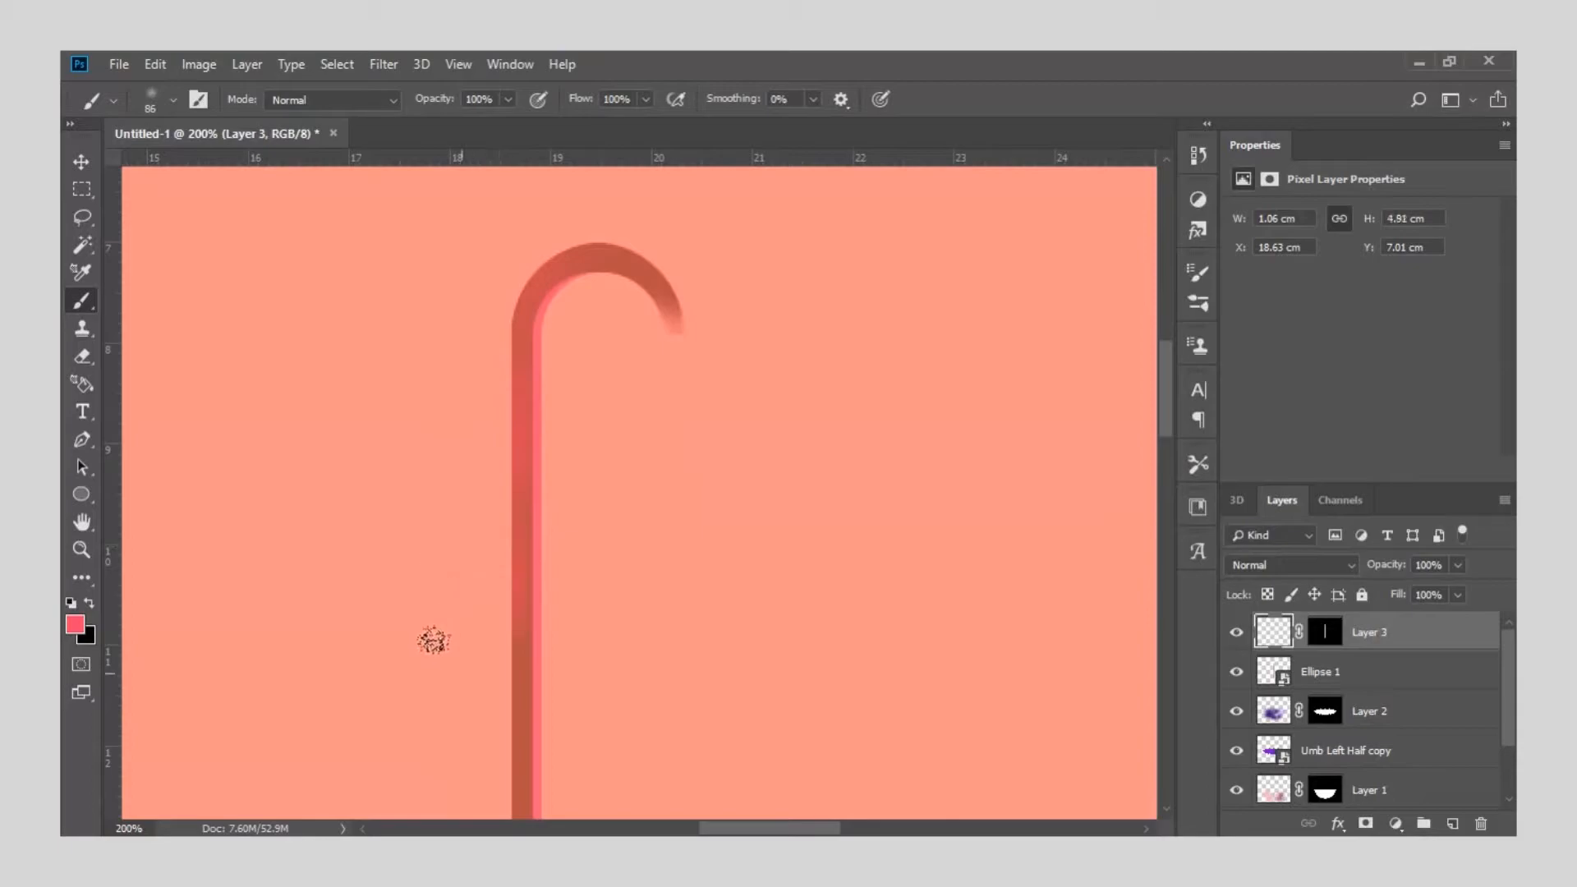
pyautogui.scroll(-2, 433, 638)
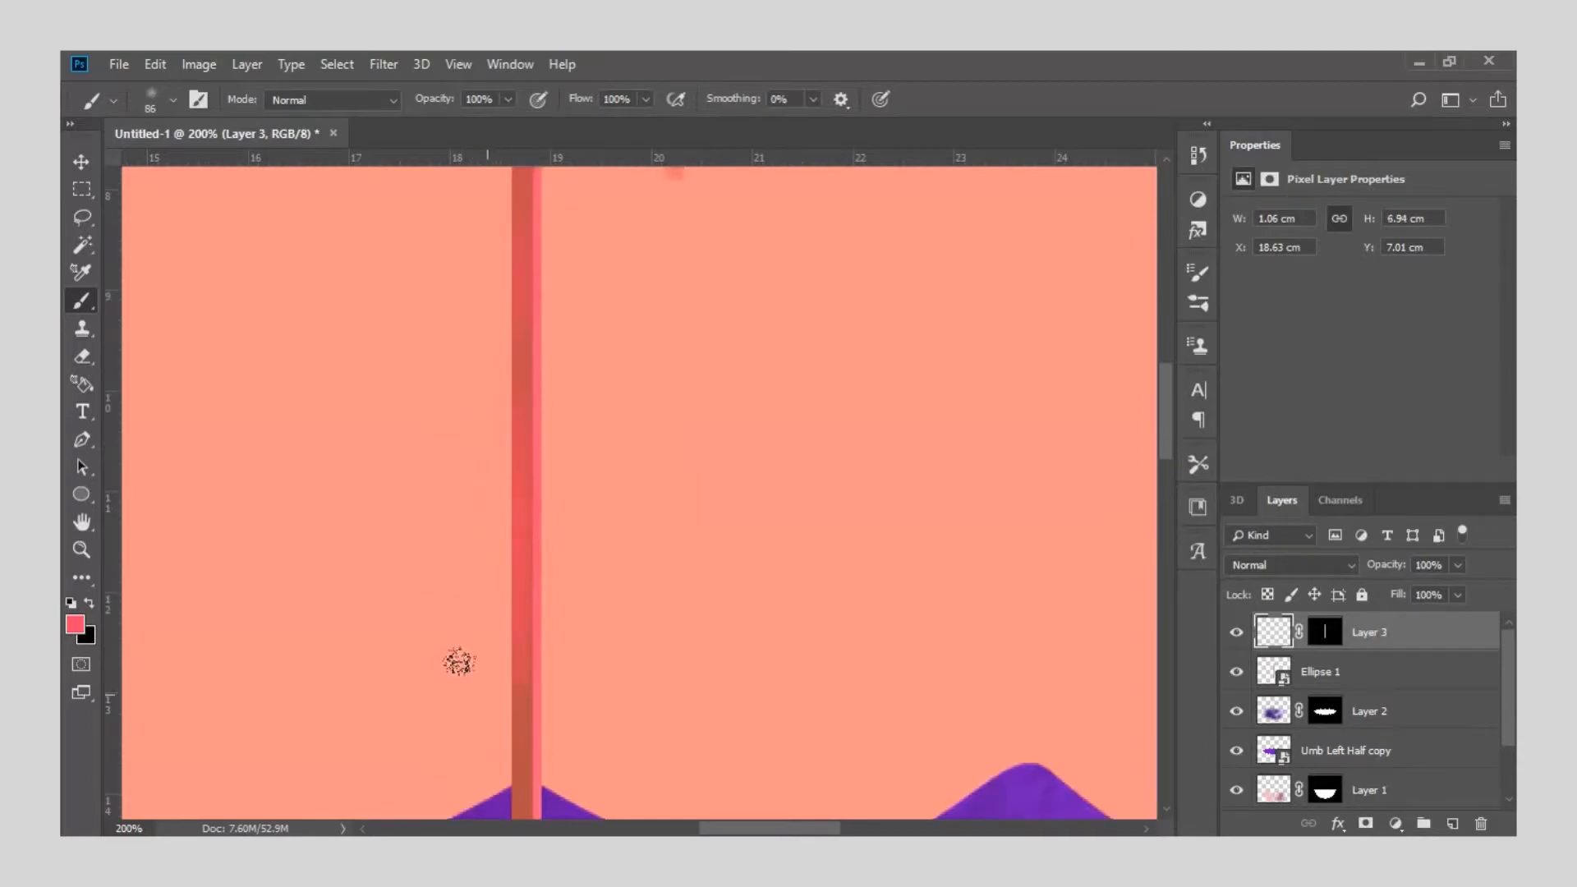
pyautogui.scroll(-3, 458, 624)
pyautogui.scroll(-3, 468, 675)
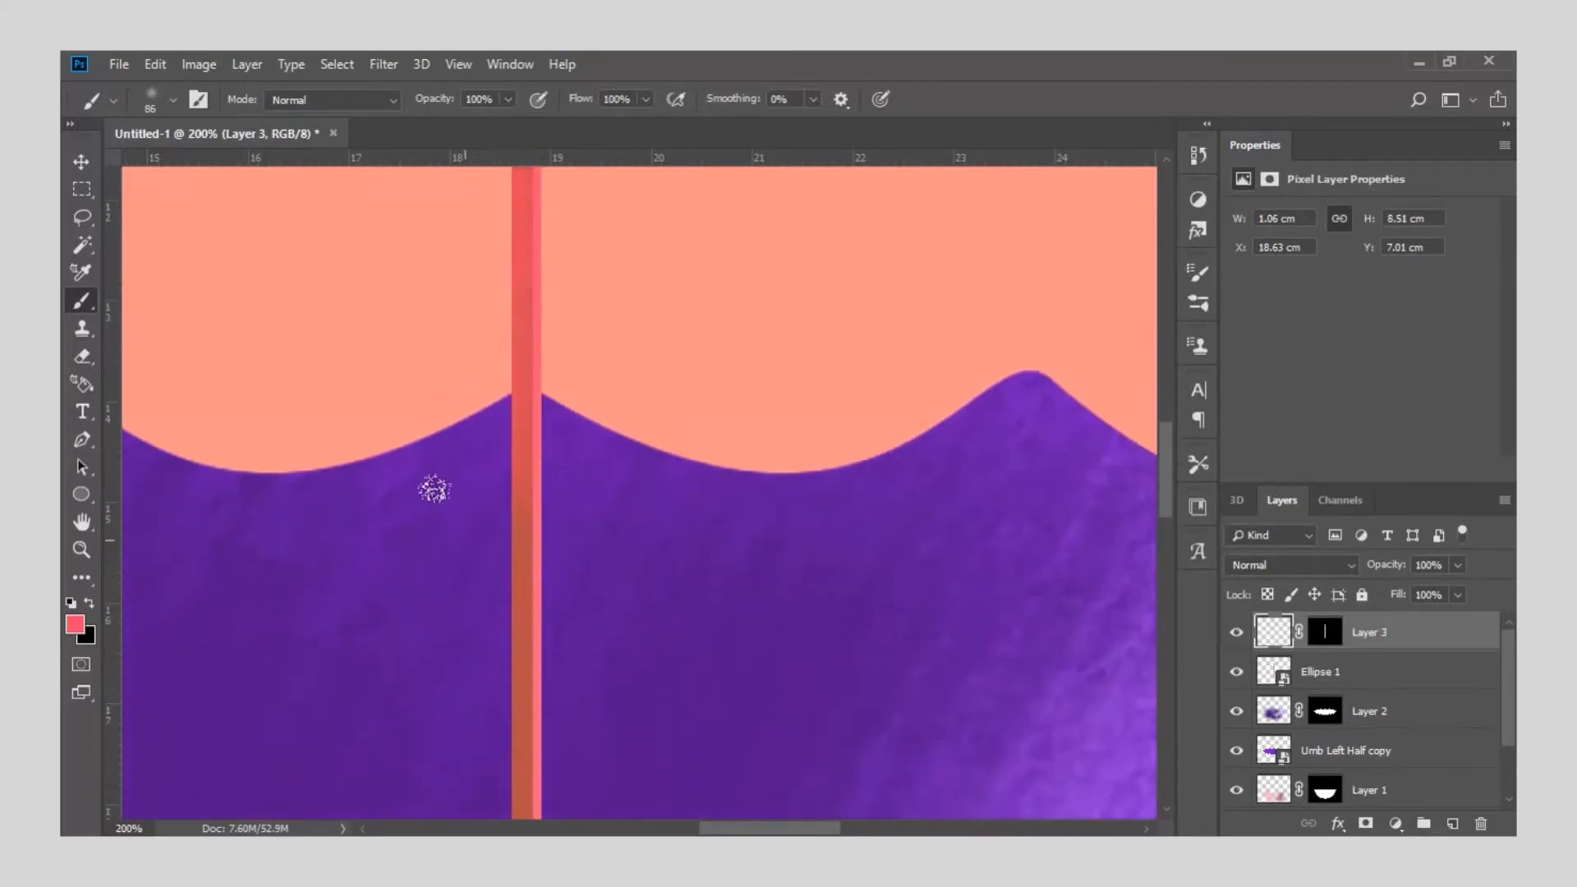
pyautogui.scroll(-3, 443, 696)
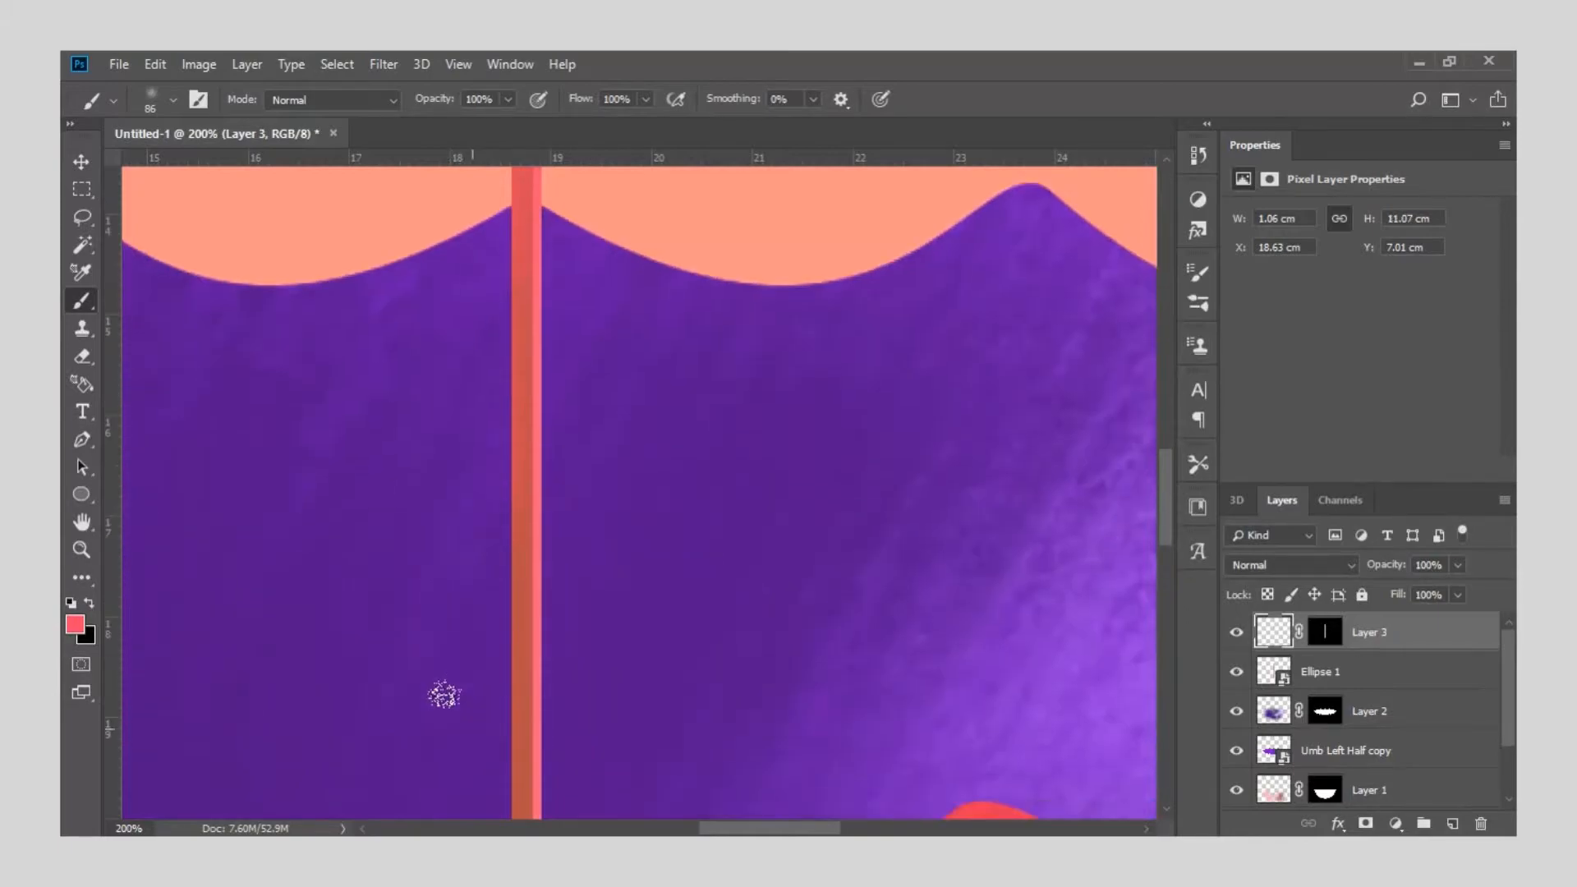
pyautogui.scroll(-3, 446, 651)
# Brush pinkish red texture on Layer 3 over the handle's hook and along the whole shaft to its lower end.
pyautogui.scroll(12, 440, 626)
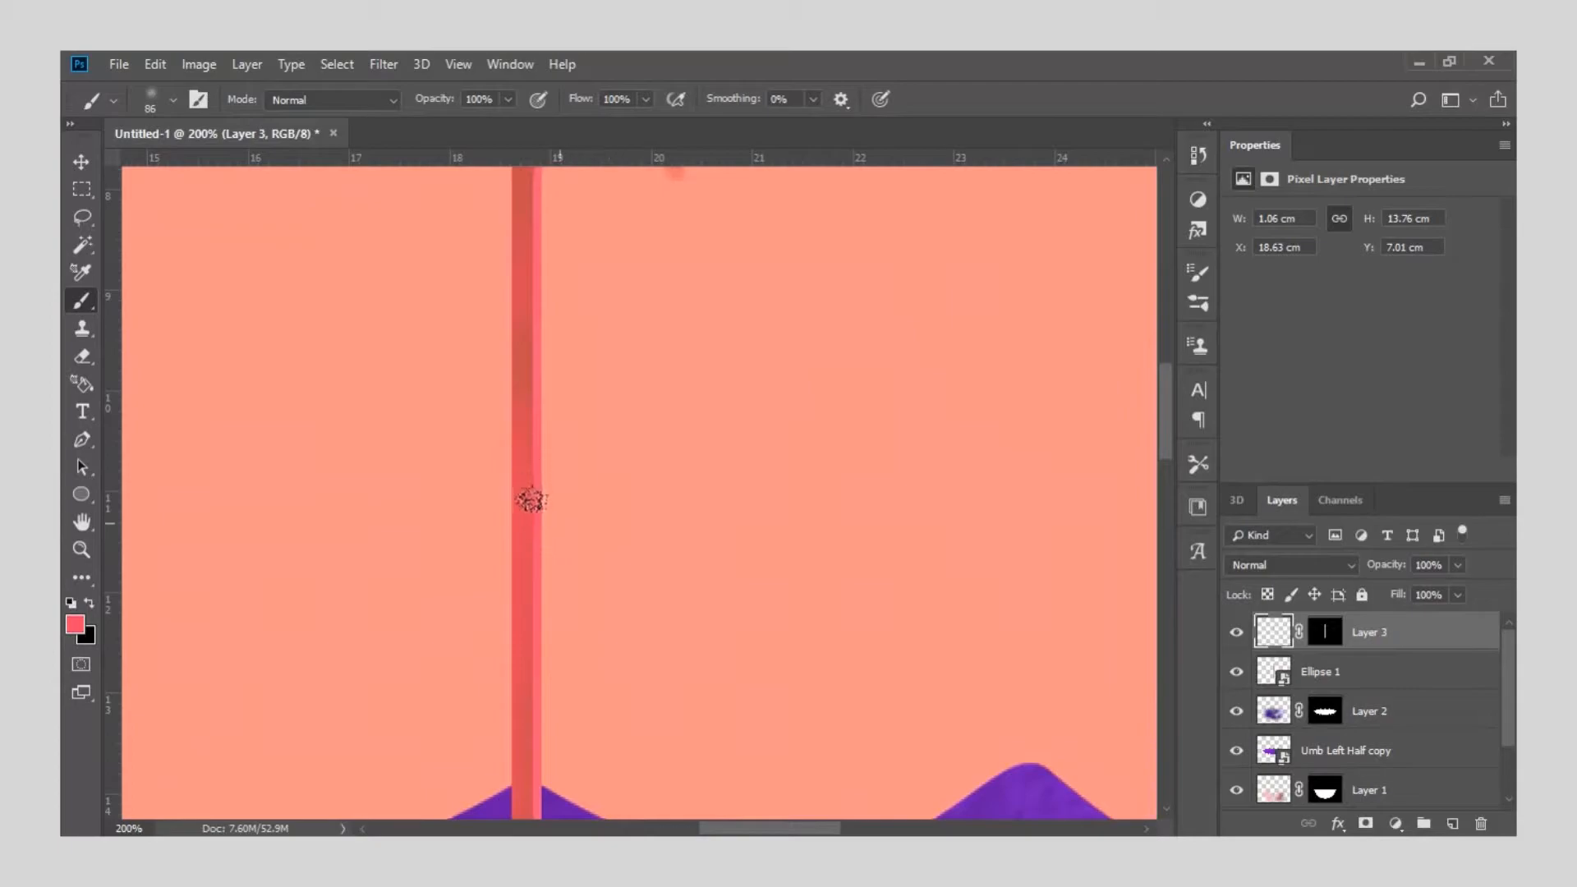
pyautogui.scroll(3, 534, 436)
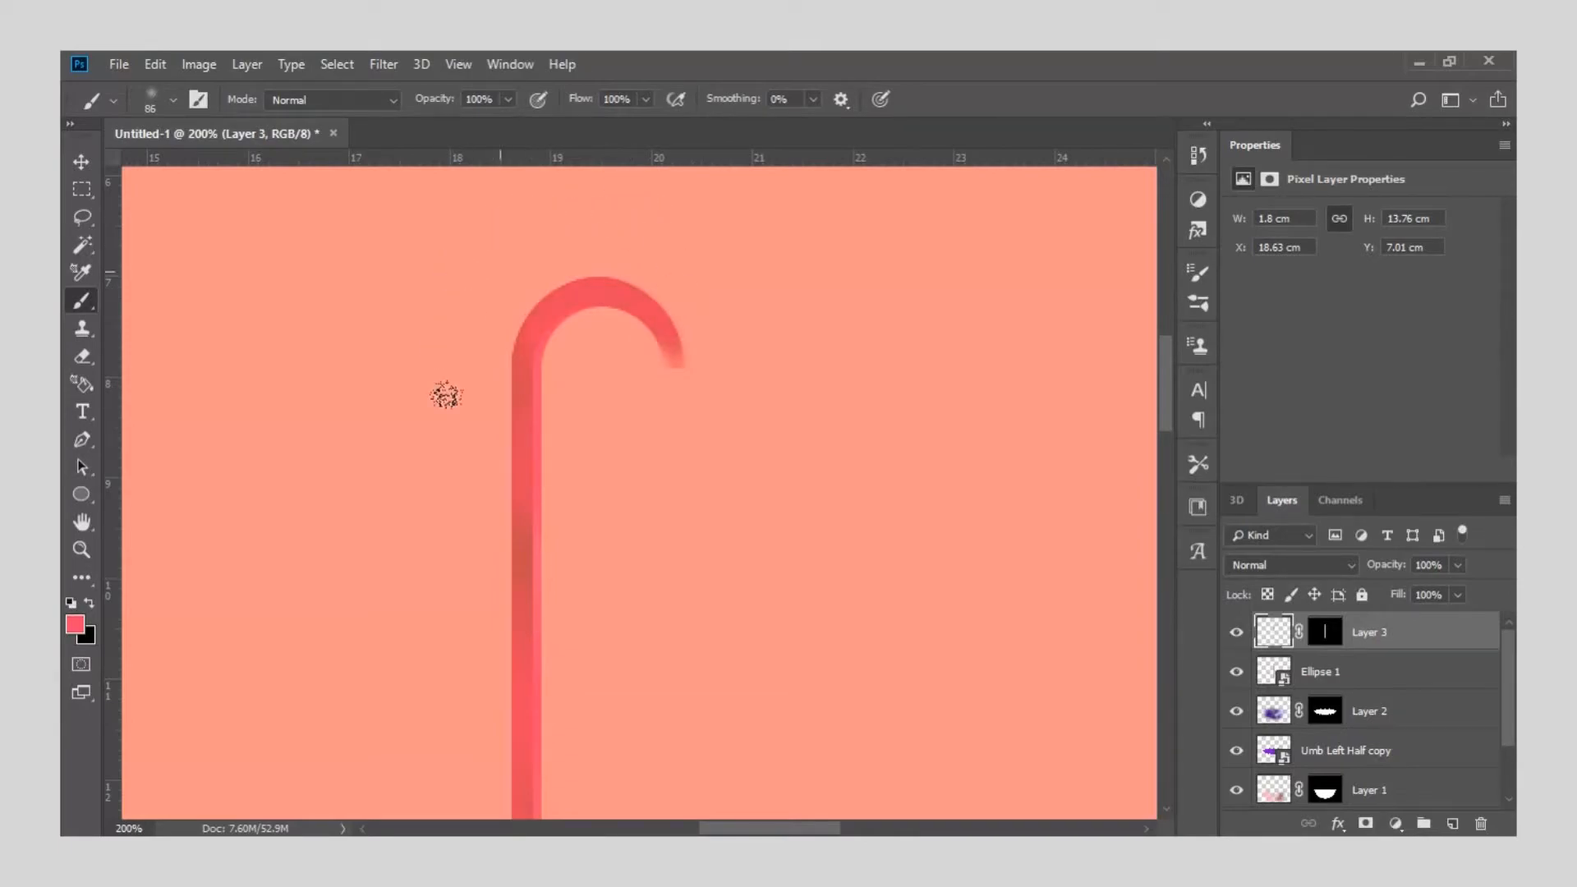
pyautogui.scroll(-6, 440, 442)
pyautogui.scroll(2, 440, 442)
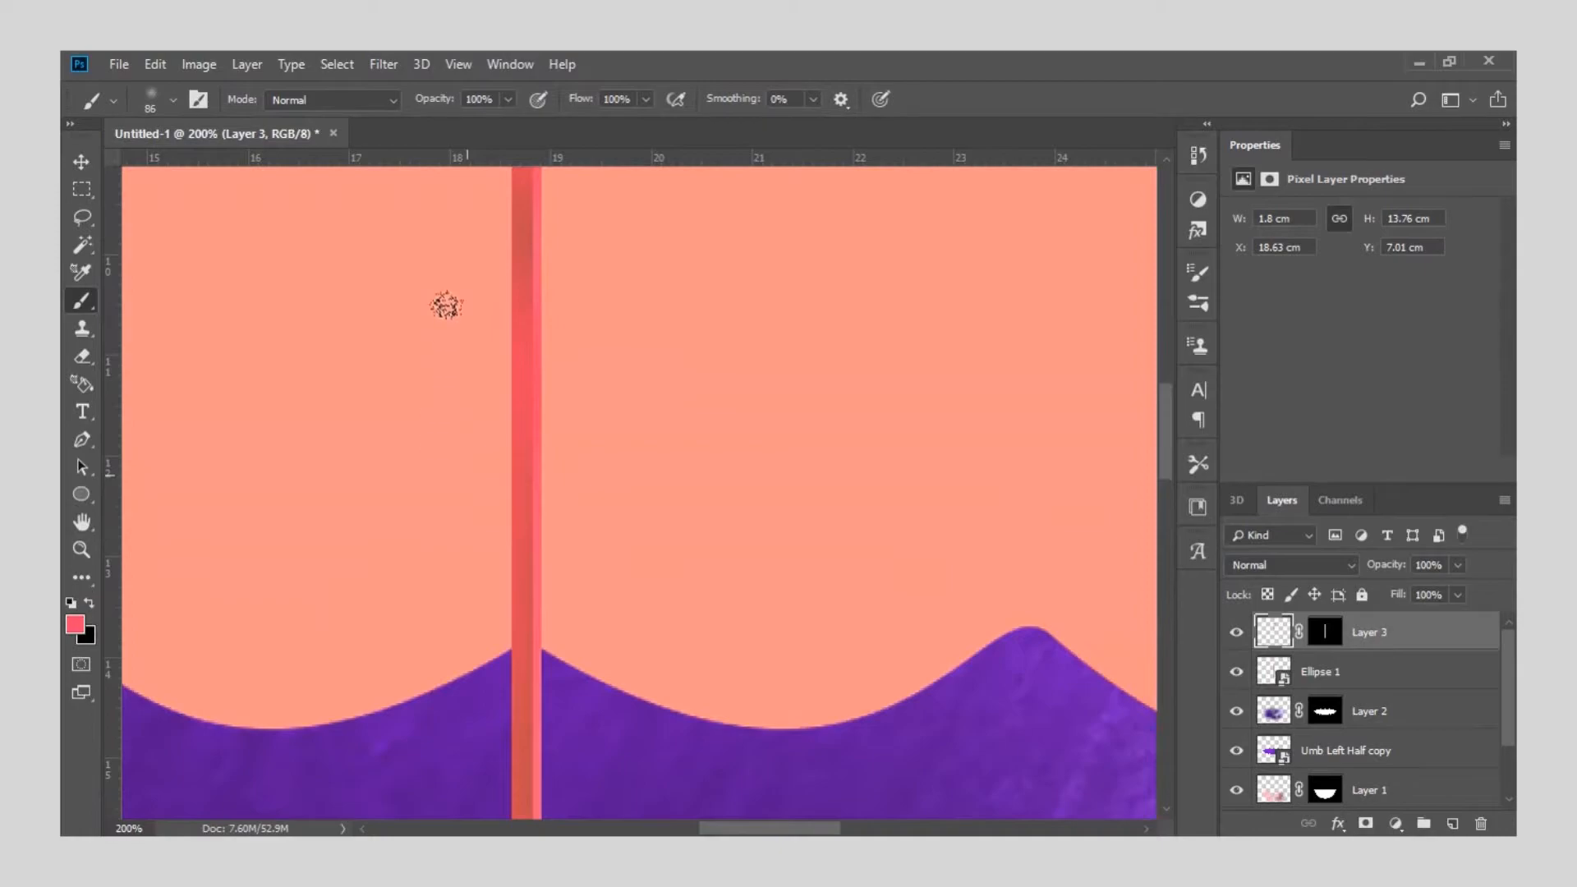
pyautogui.scroll(-3, 429, 430)
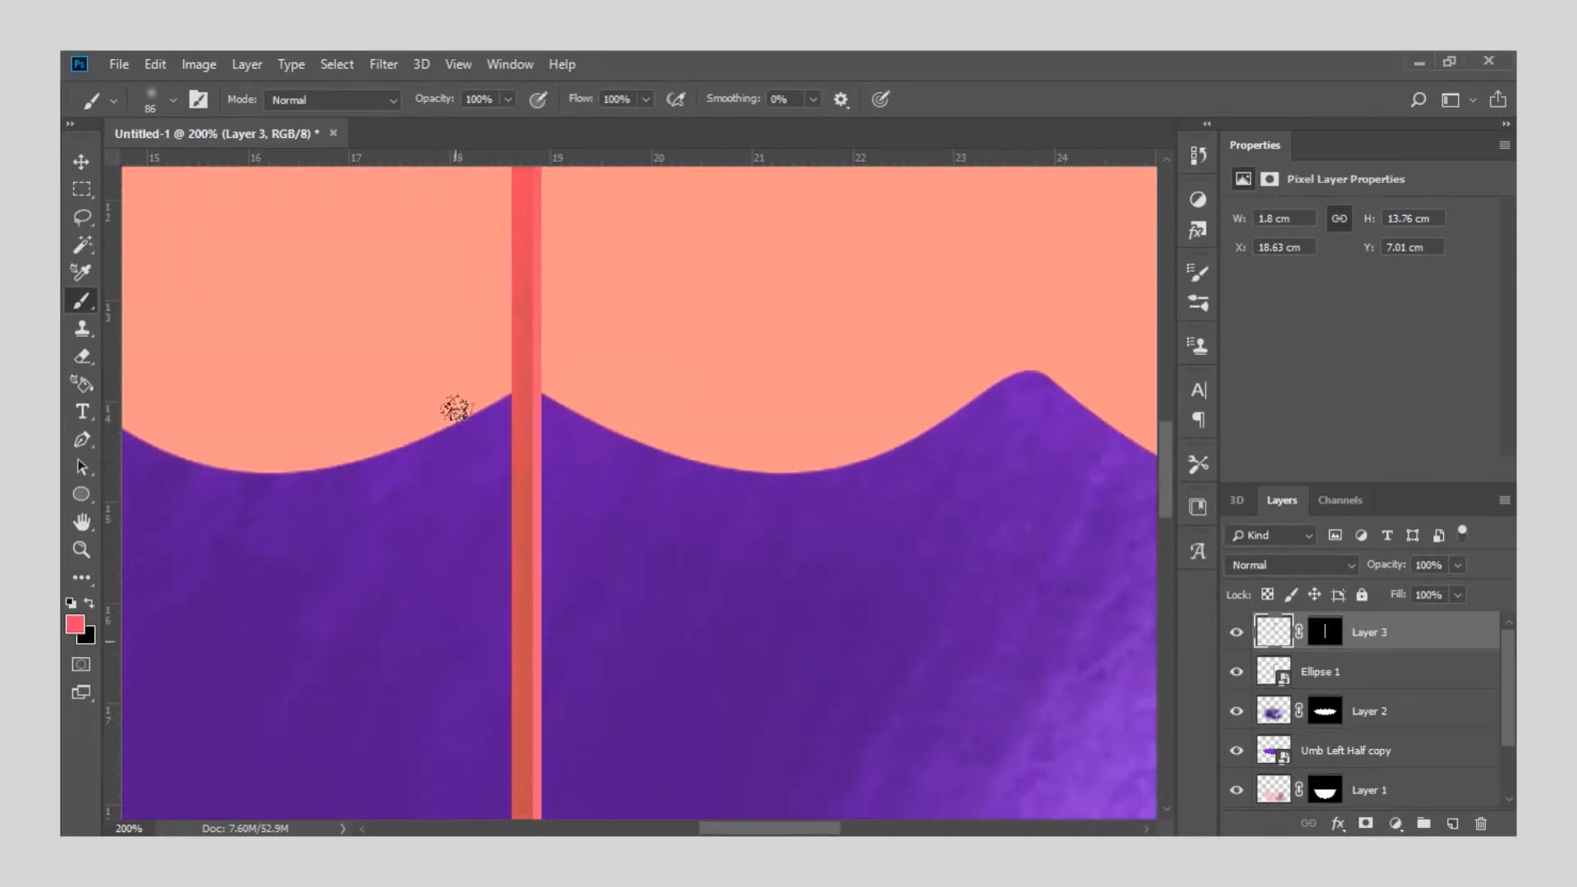
pyautogui.scroll(-3, 439, 442)
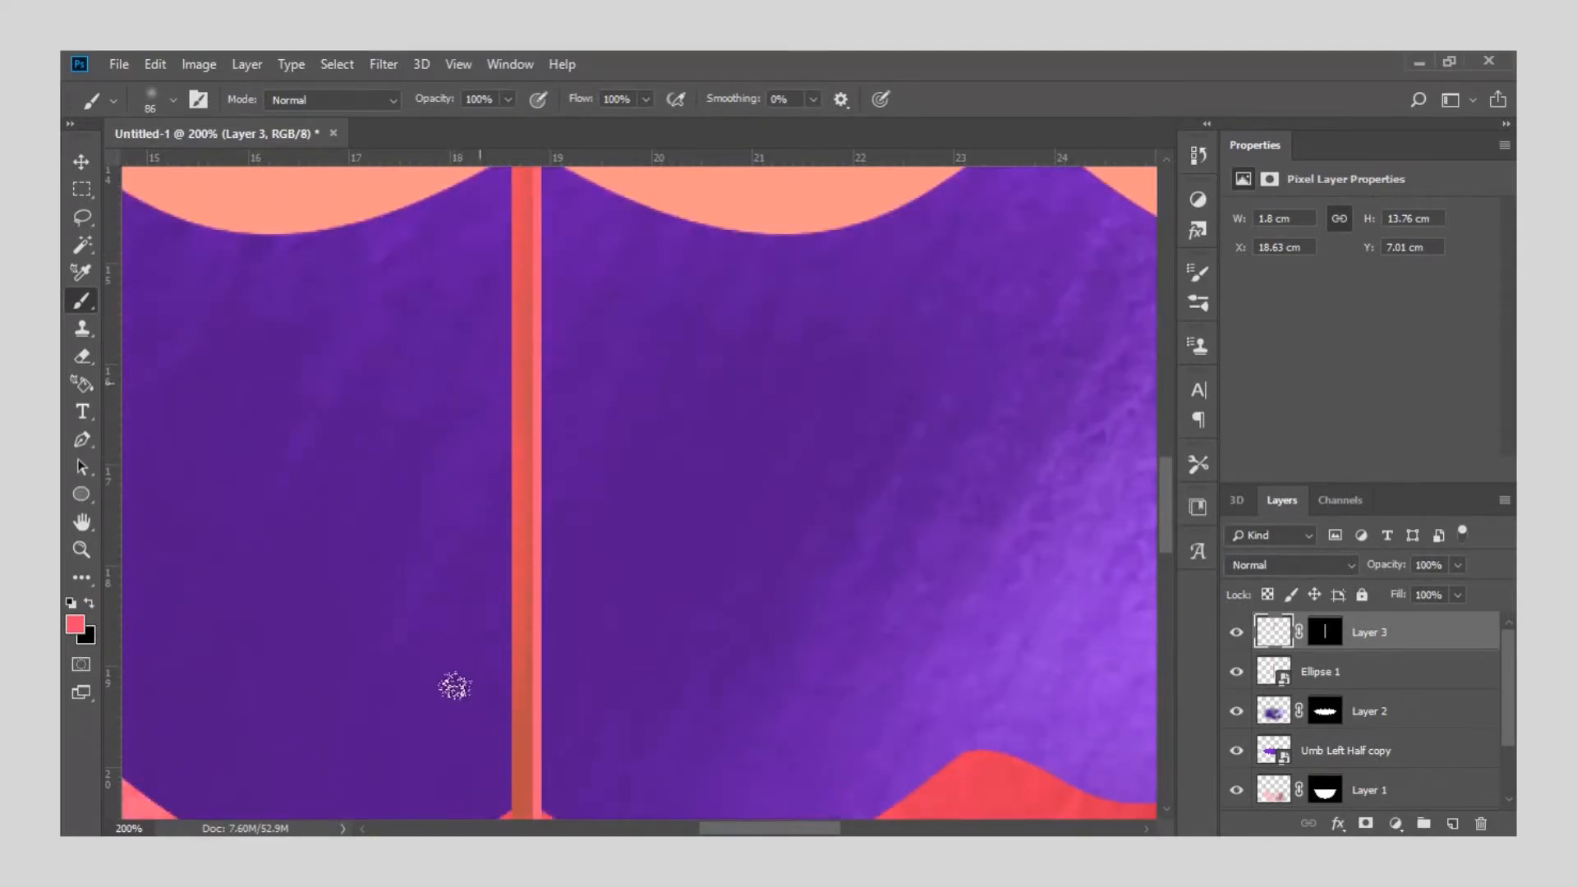
pyautogui.scroll(-2, 467, 713)
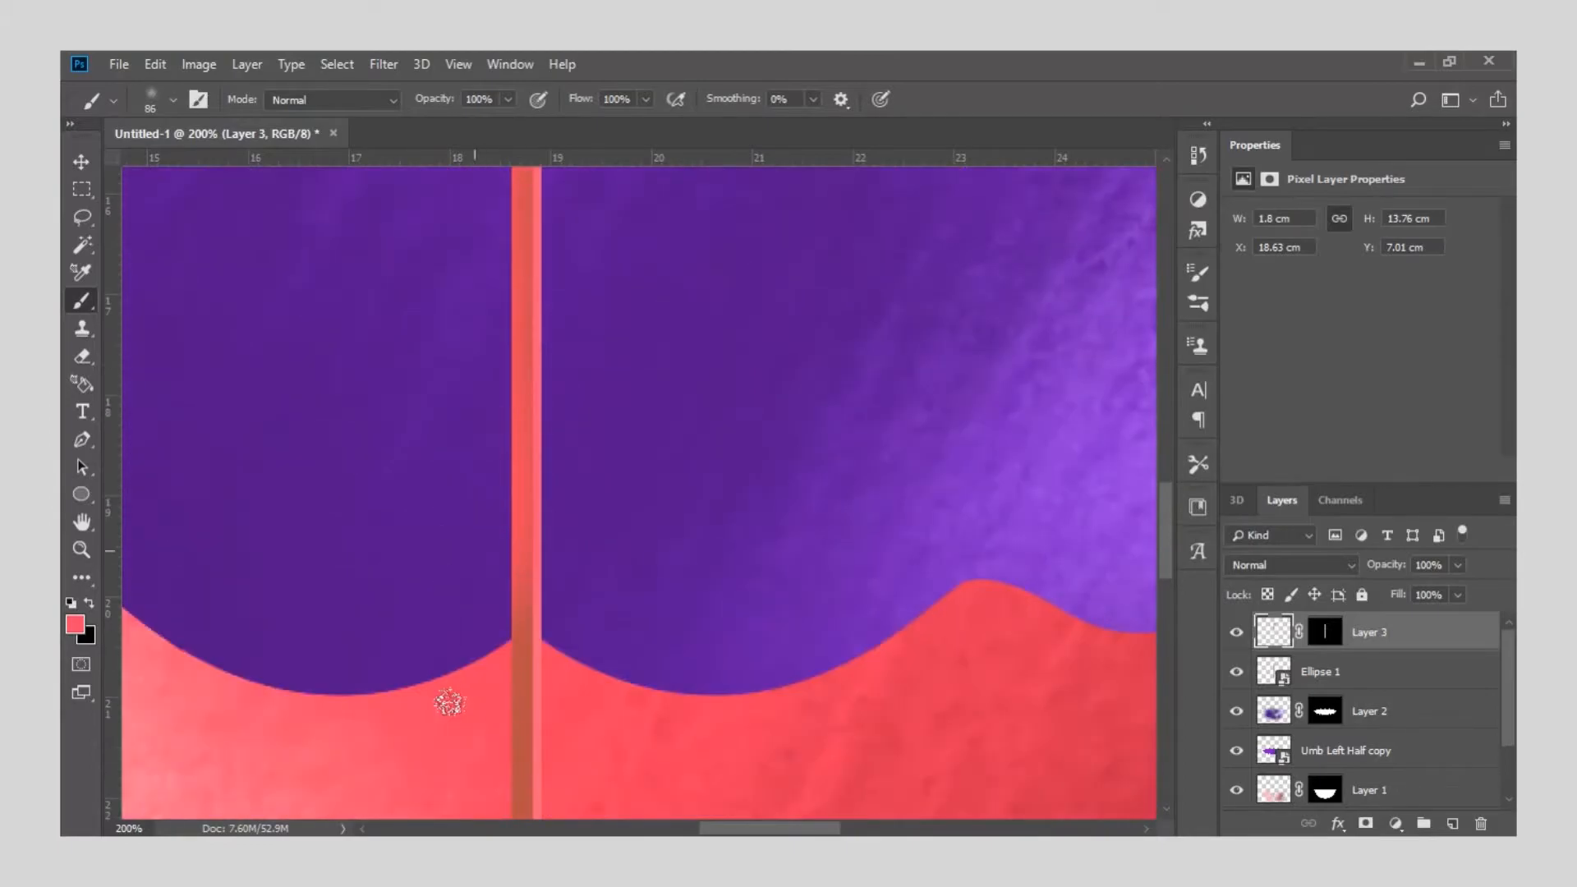
pyautogui.scroll(-2, 447, 698)
pyautogui.moveTo(459, 521); pyautogui.dragTo(464, 394)
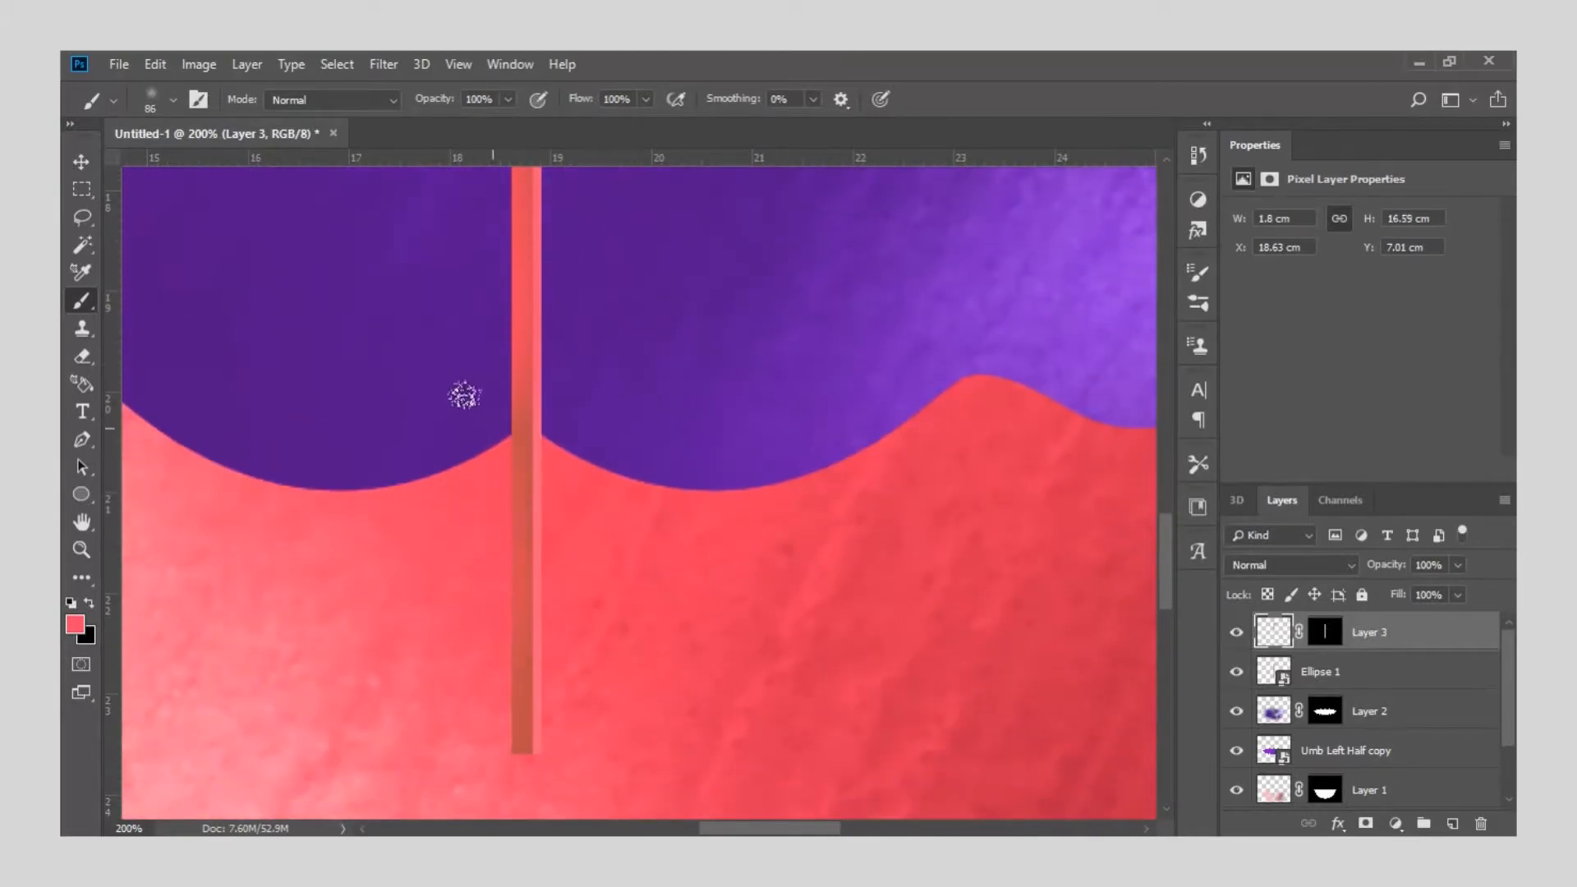
# Rasterize the Ellipse 1 handle layer and make Layer 3 the active layer again.
pyautogui.press('z')
pyautogui.hotkey('ctrl', '-')
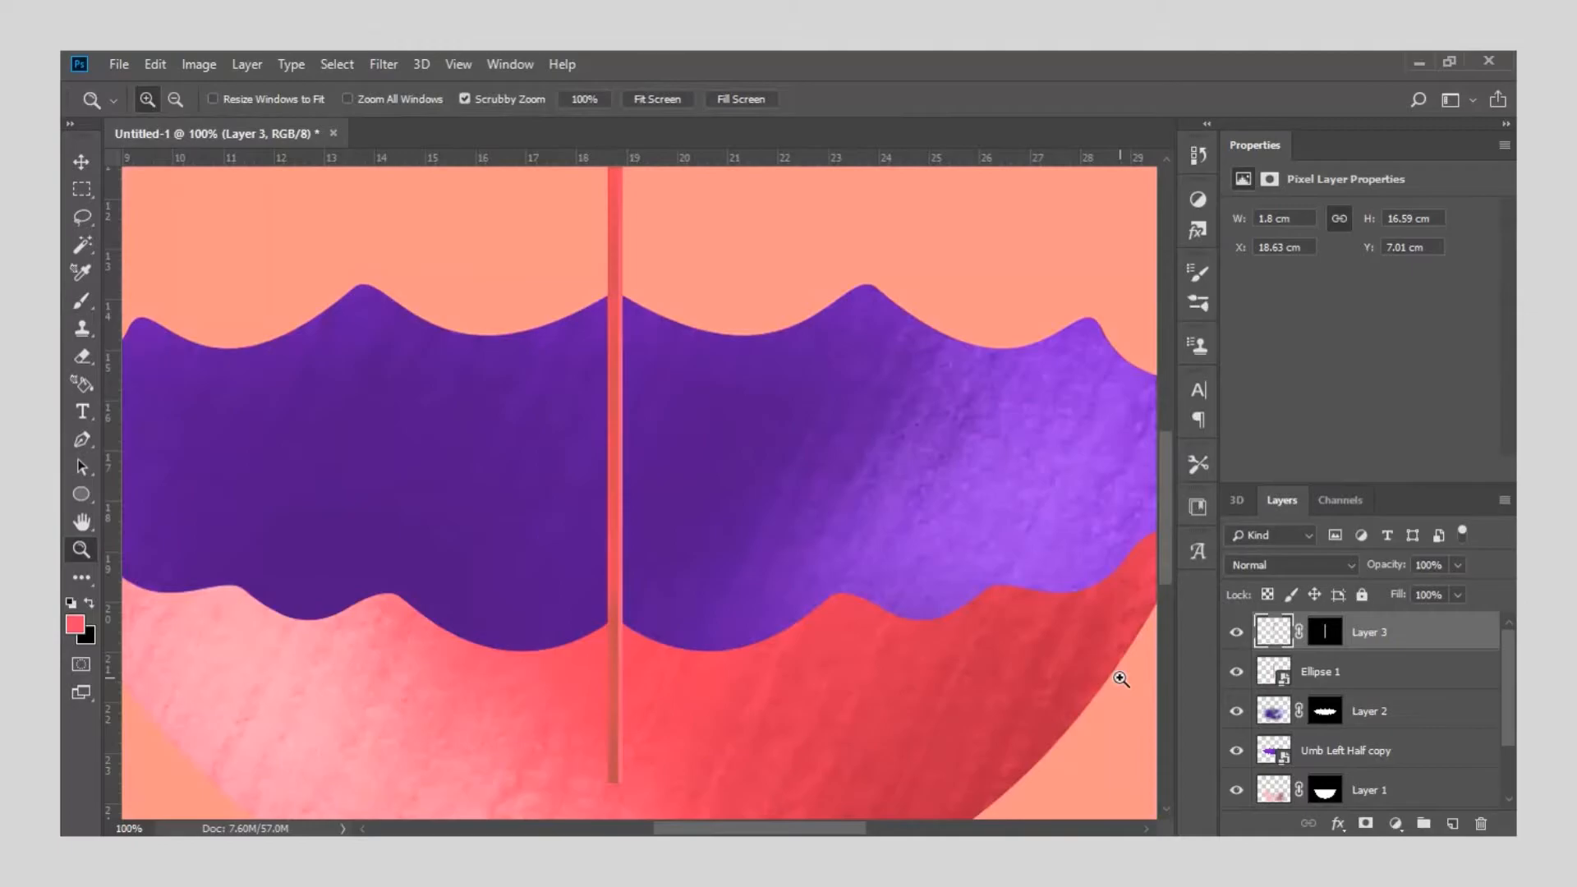
pyautogui.click(1272, 678)
pyautogui.rightClick(1306, 690)
pyautogui.click(1145, 409)
pyautogui.scroll(-3, 1119, 653)
pyautogui.hotkey('alt', ']')
pyautogui.hotkey('ctrl', '0')
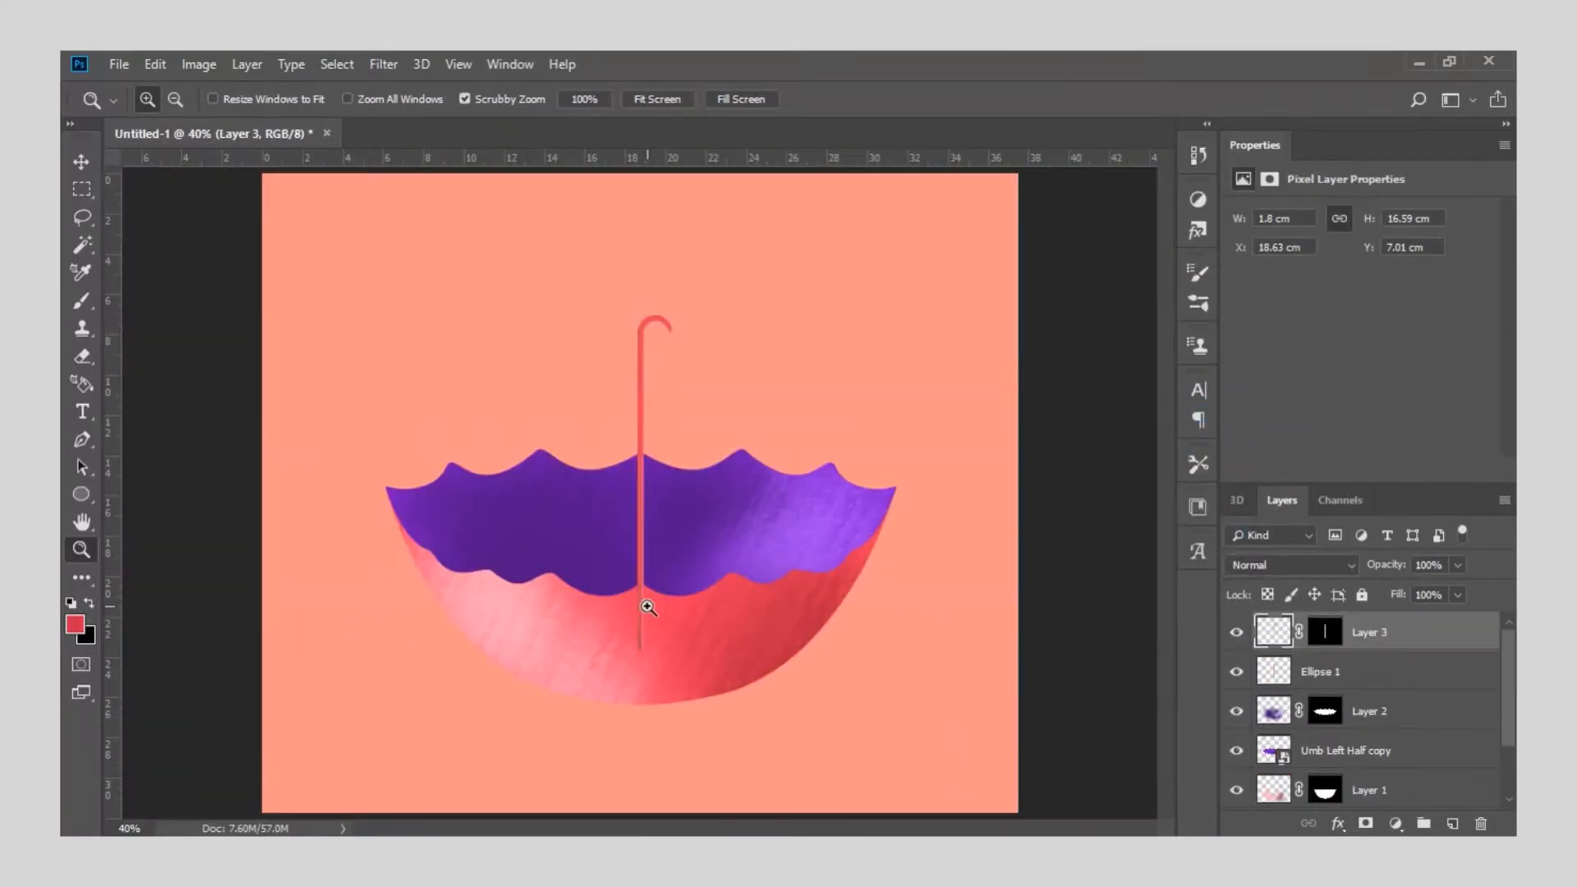
# Delete the handle's end overlapping the red canopy from Ellipse 1, using a Pen path selection that follows the purple edge, and deselect.
pyautogui.click(648, 607)
pyautogui.click(627, 613)
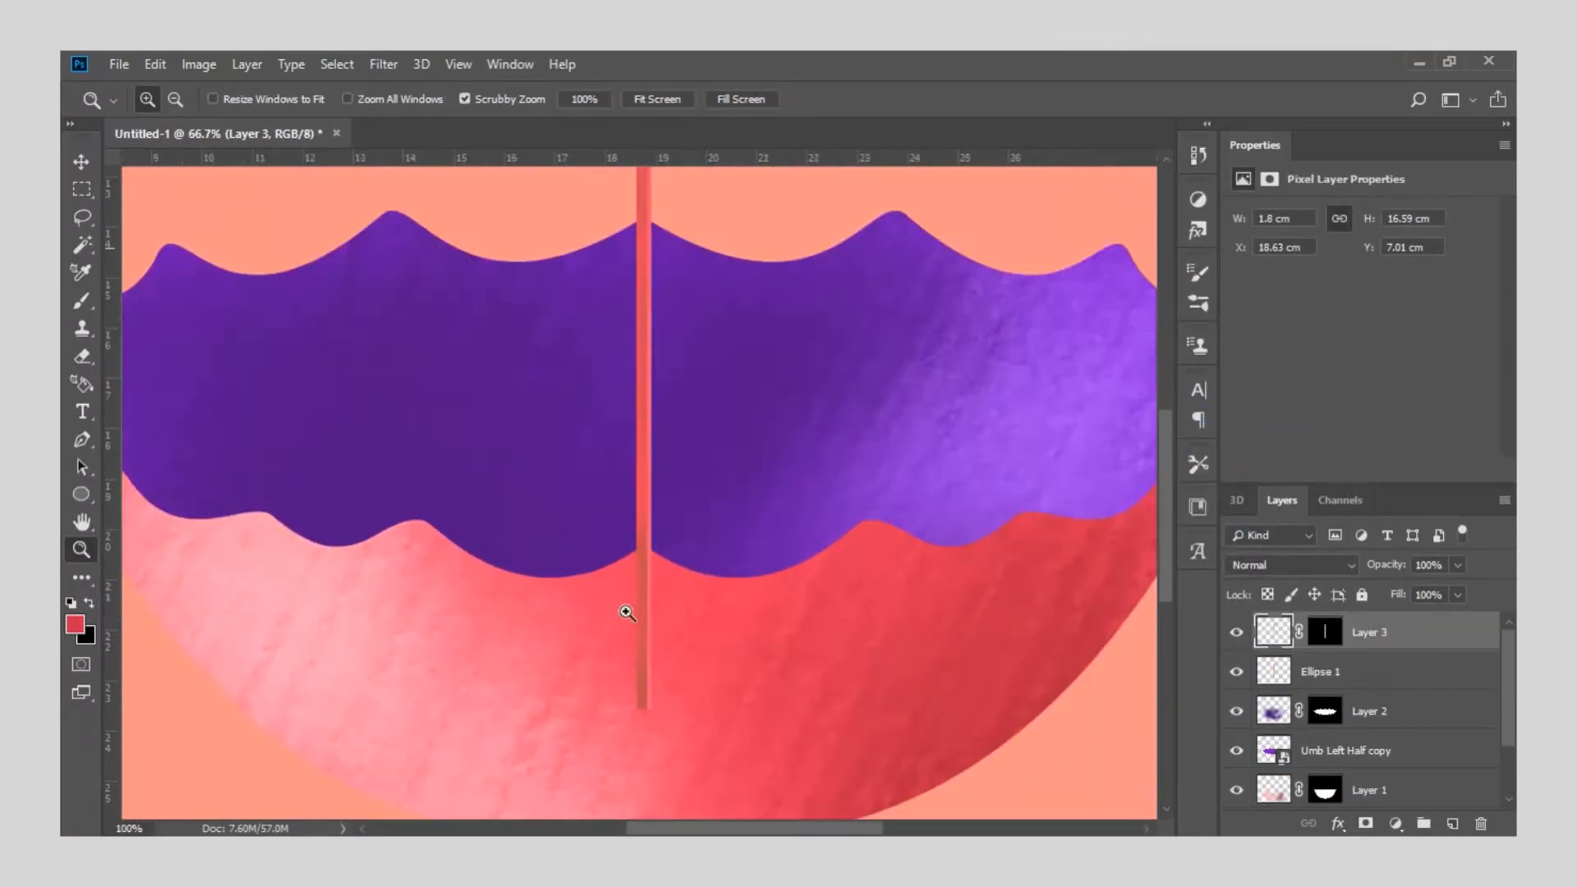
pyautogui.click(627, 613)
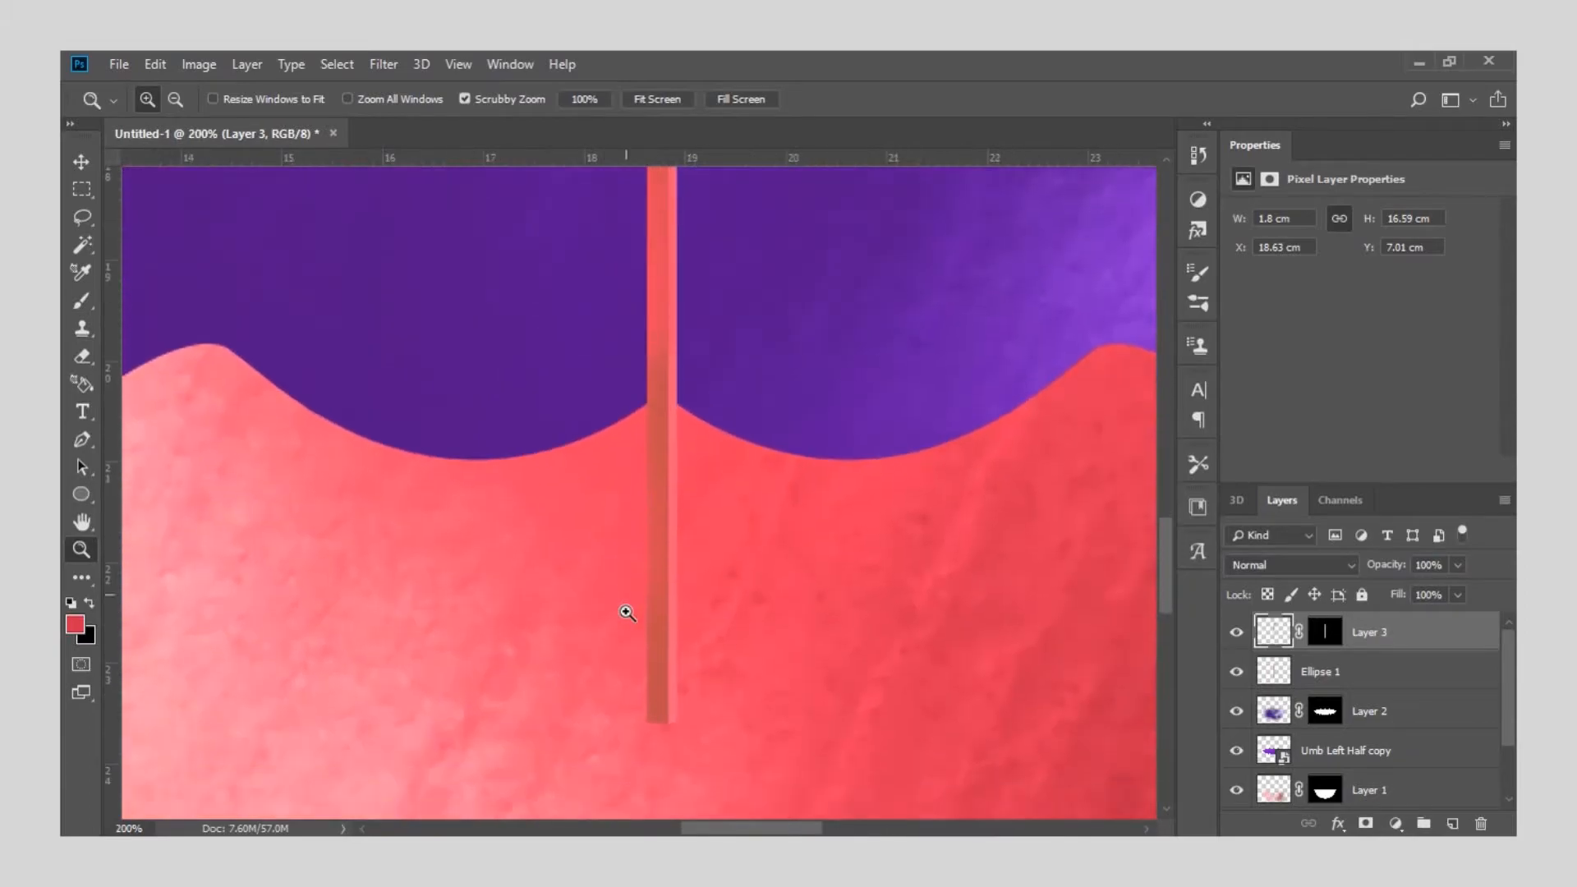
pyautogui.click(81, 439)
pyautogui.click(623, 421)
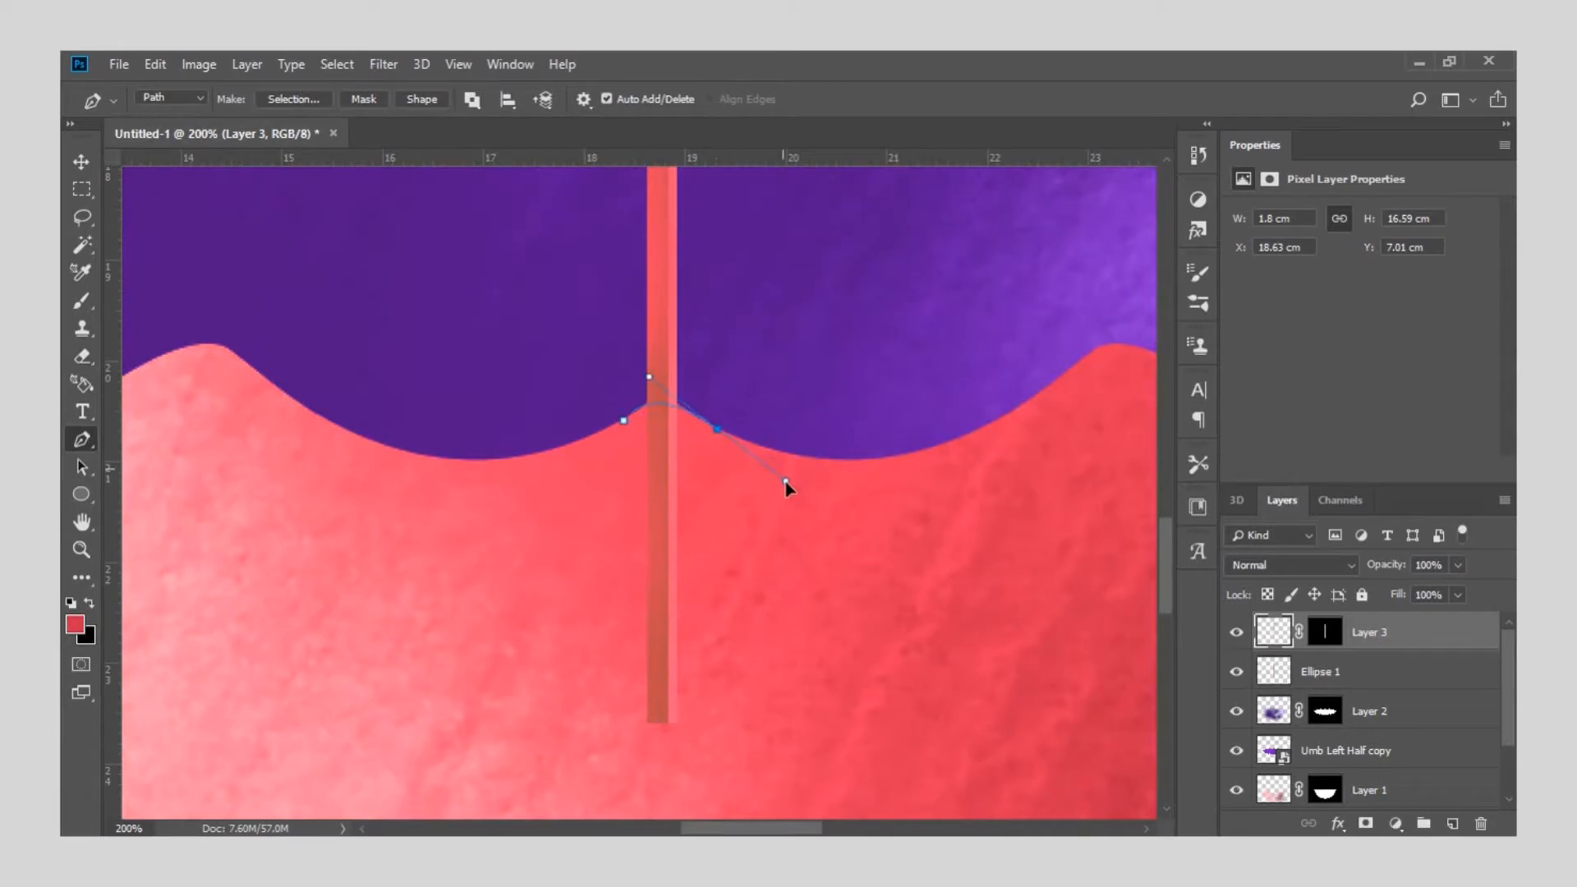
pyautogui.scroll(-3, 780, 505)
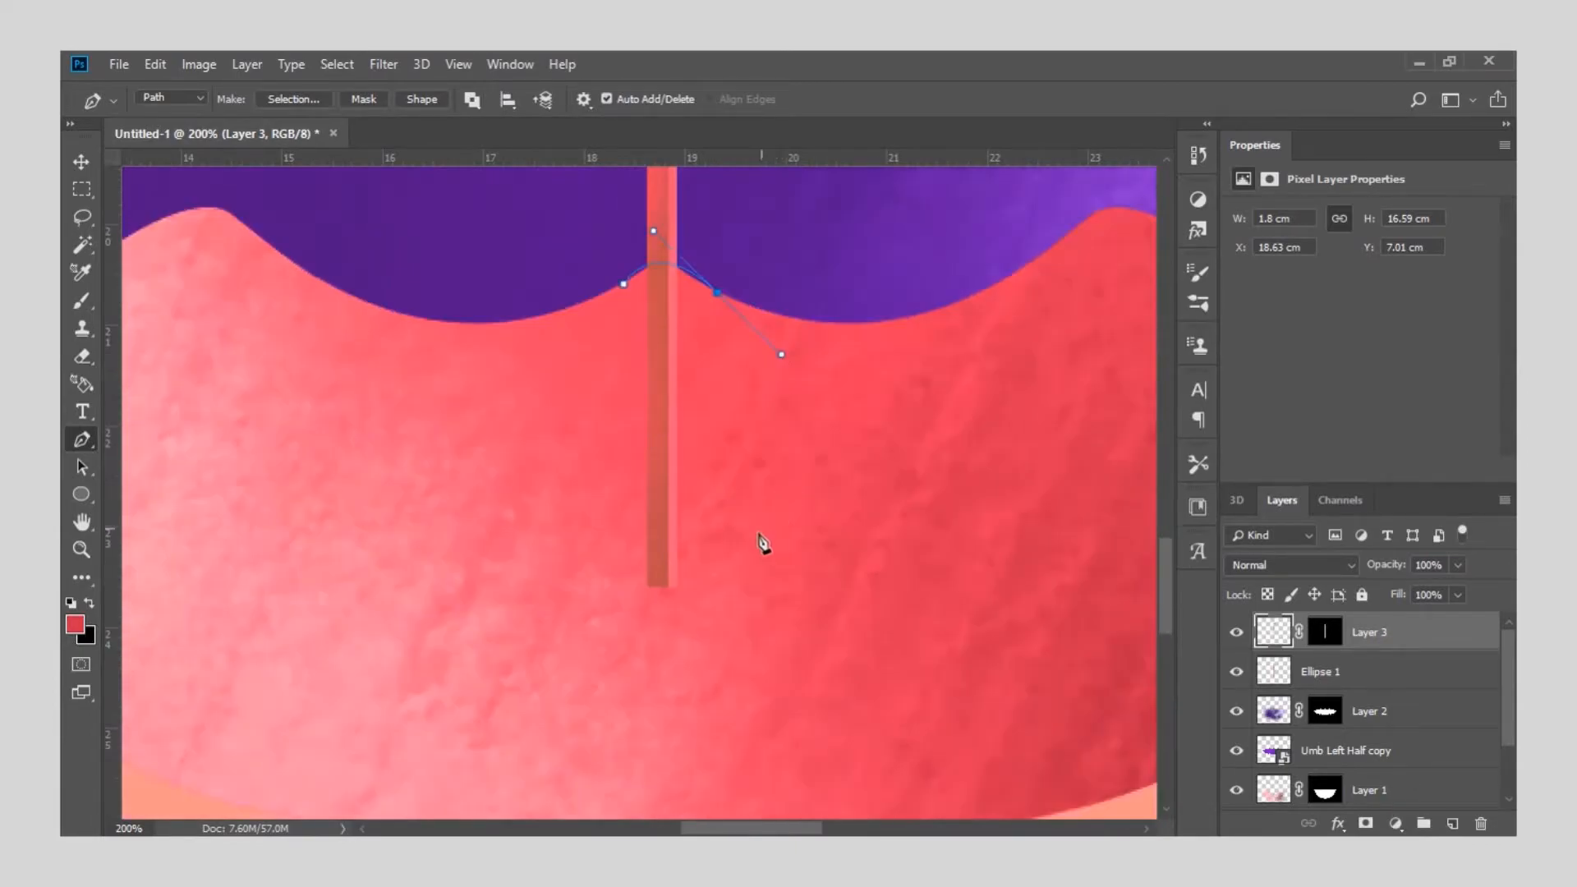
pyautogui.rightClick(623, 289)
pyautogui.click(691, 410)
pyautogui.press('Return')
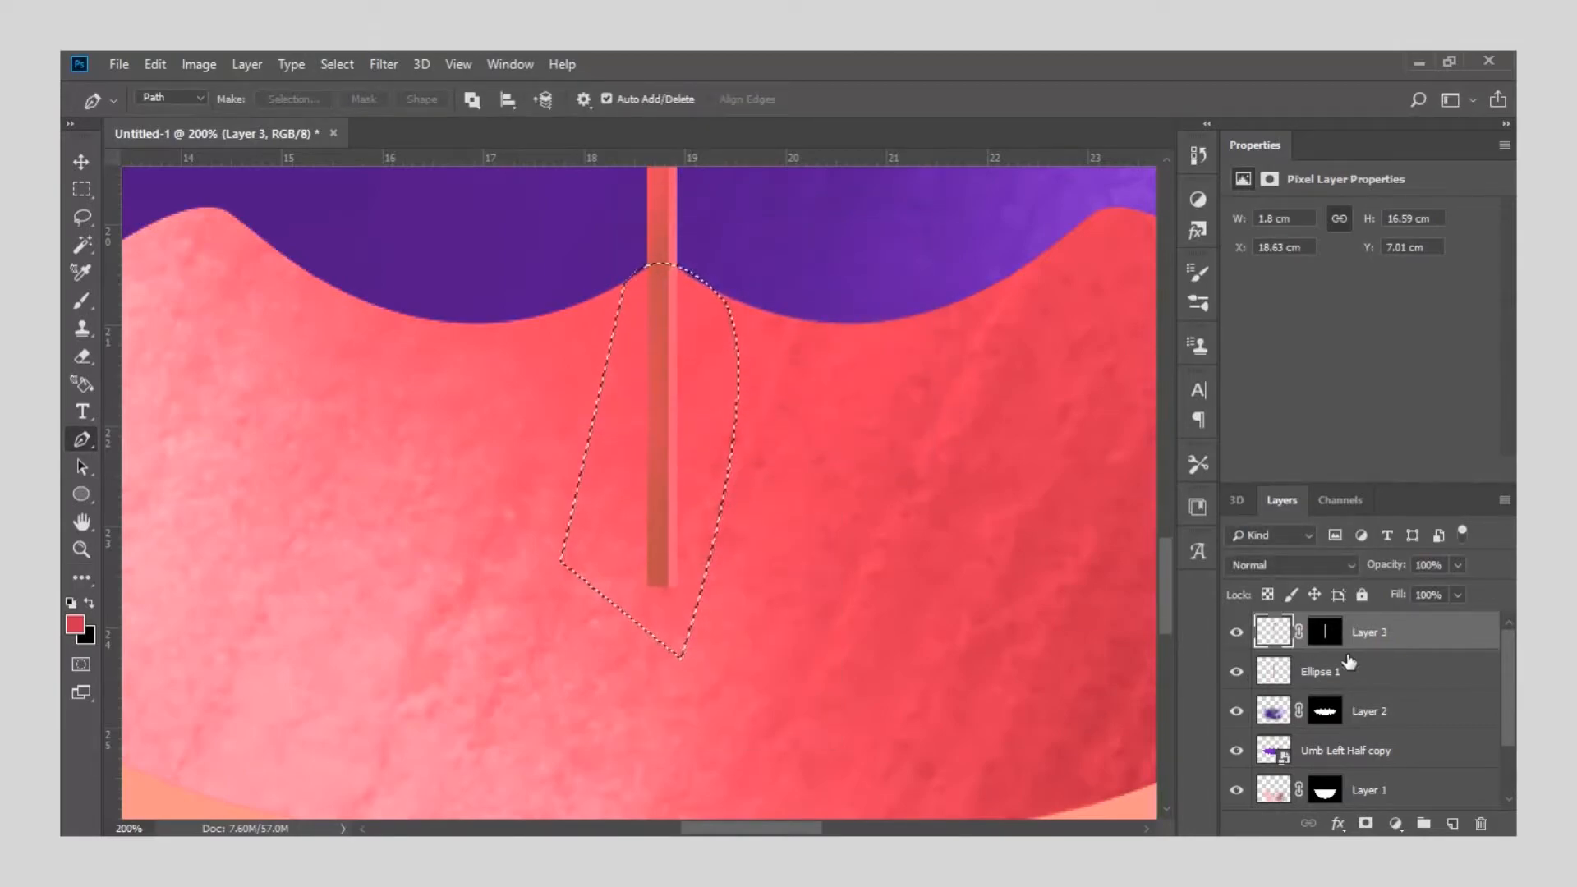
pyautogui.click(1345, 671)
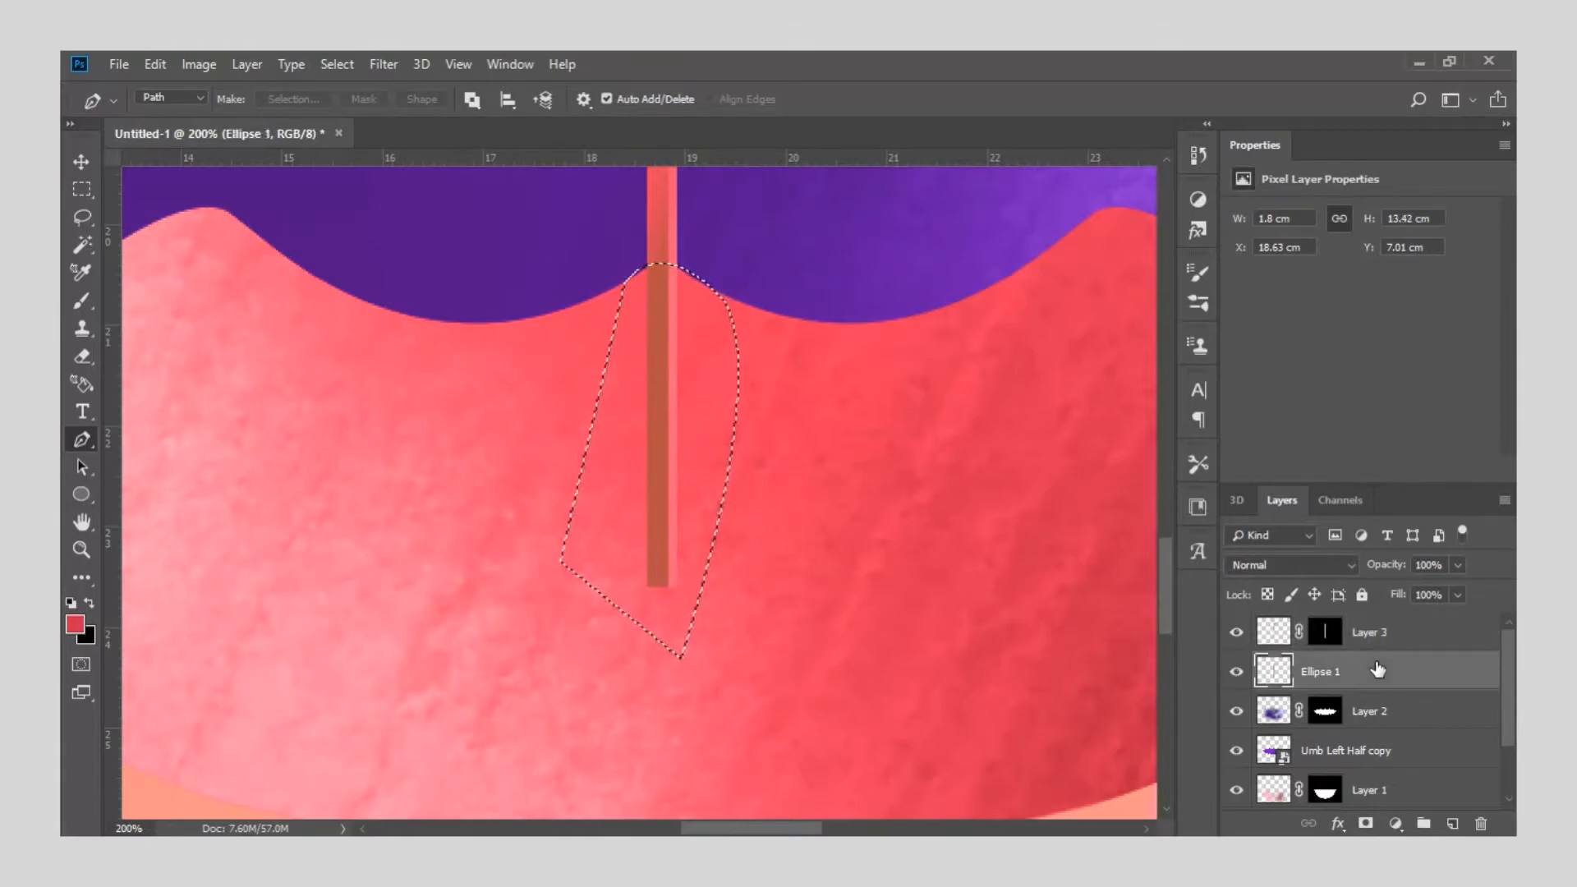
pyautogui.press('Delete')
pyautogui.hotkey('ctrl', 'd')
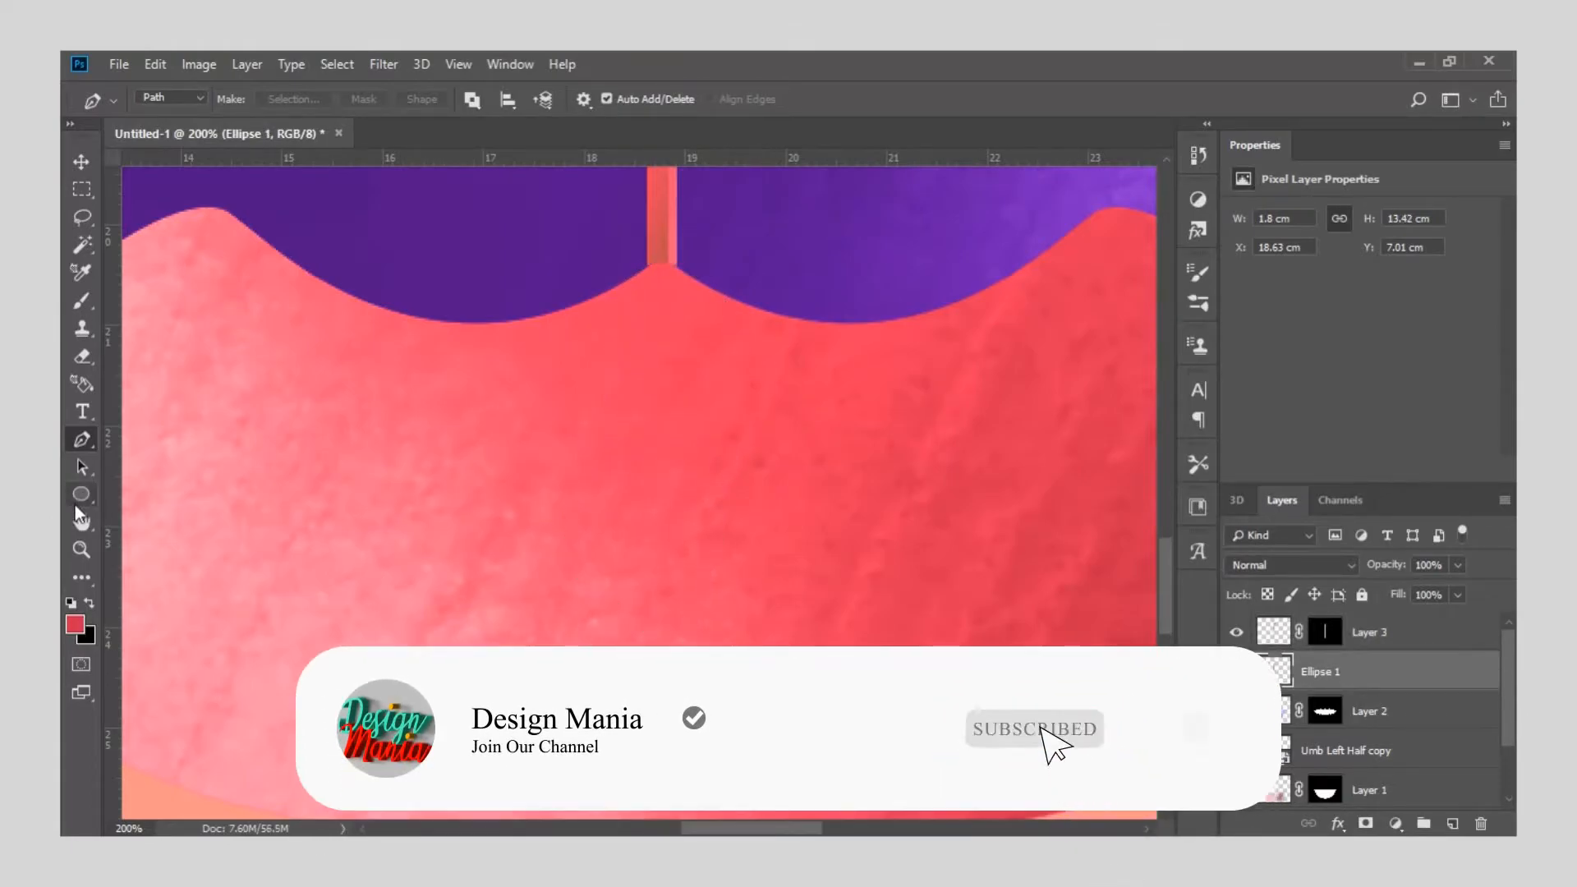
# Move the Ellipse 1 and Layer 3 handle layers together slightly left and down, to X 18.12 cm and Y 7.32 cm.
pyautogui.click(81, 549)
pyautogui.click(657, 99)
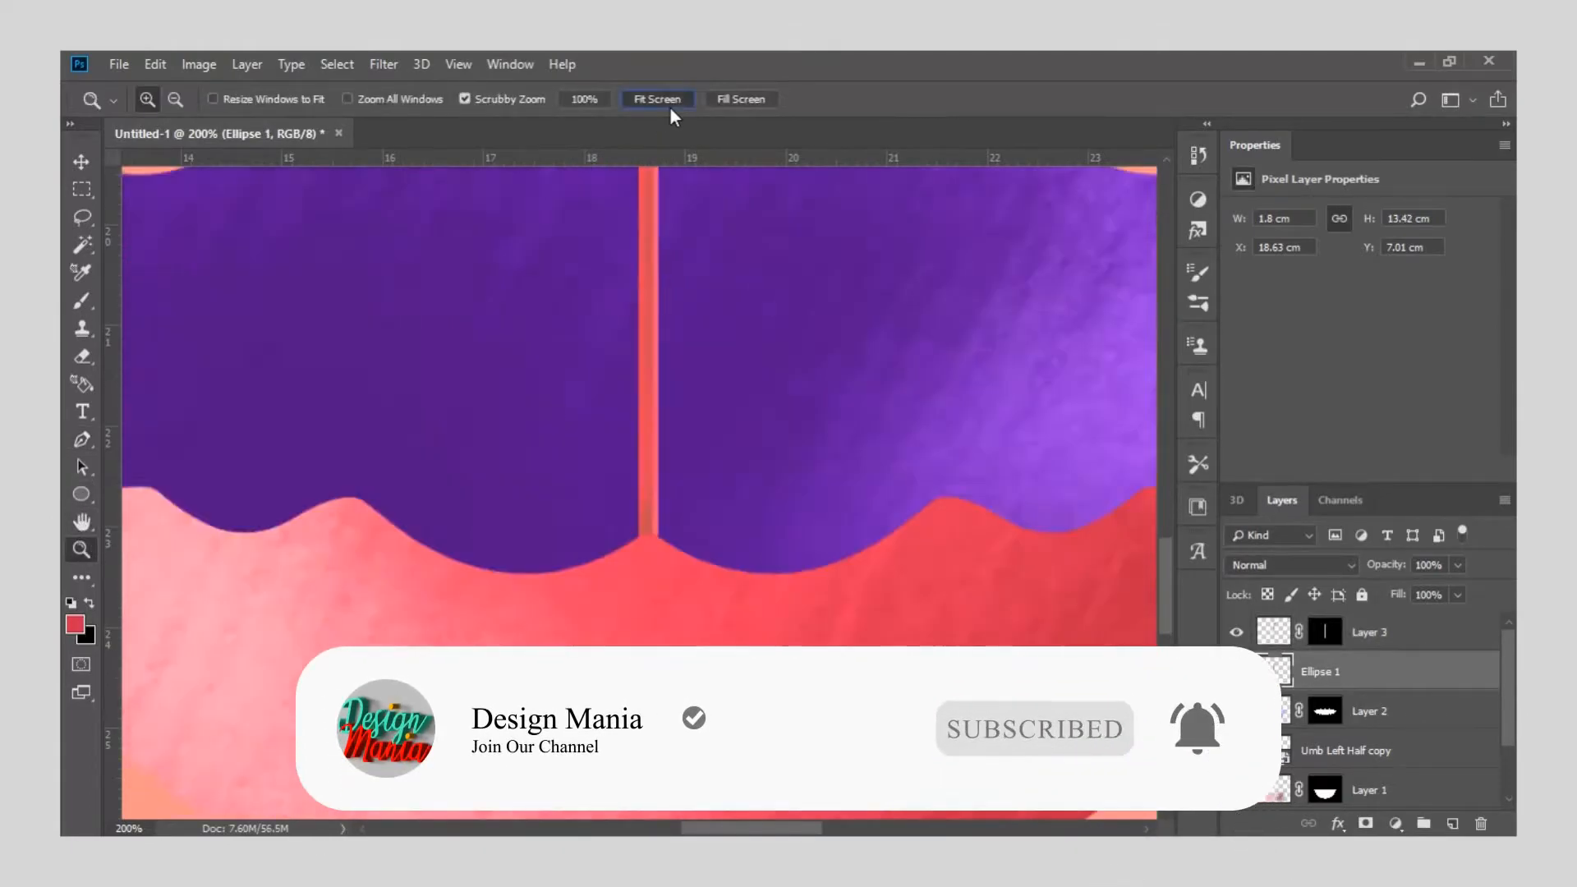
pyautogui.moveTo(661, 342); pyautogui.dragTo(1140, 559)
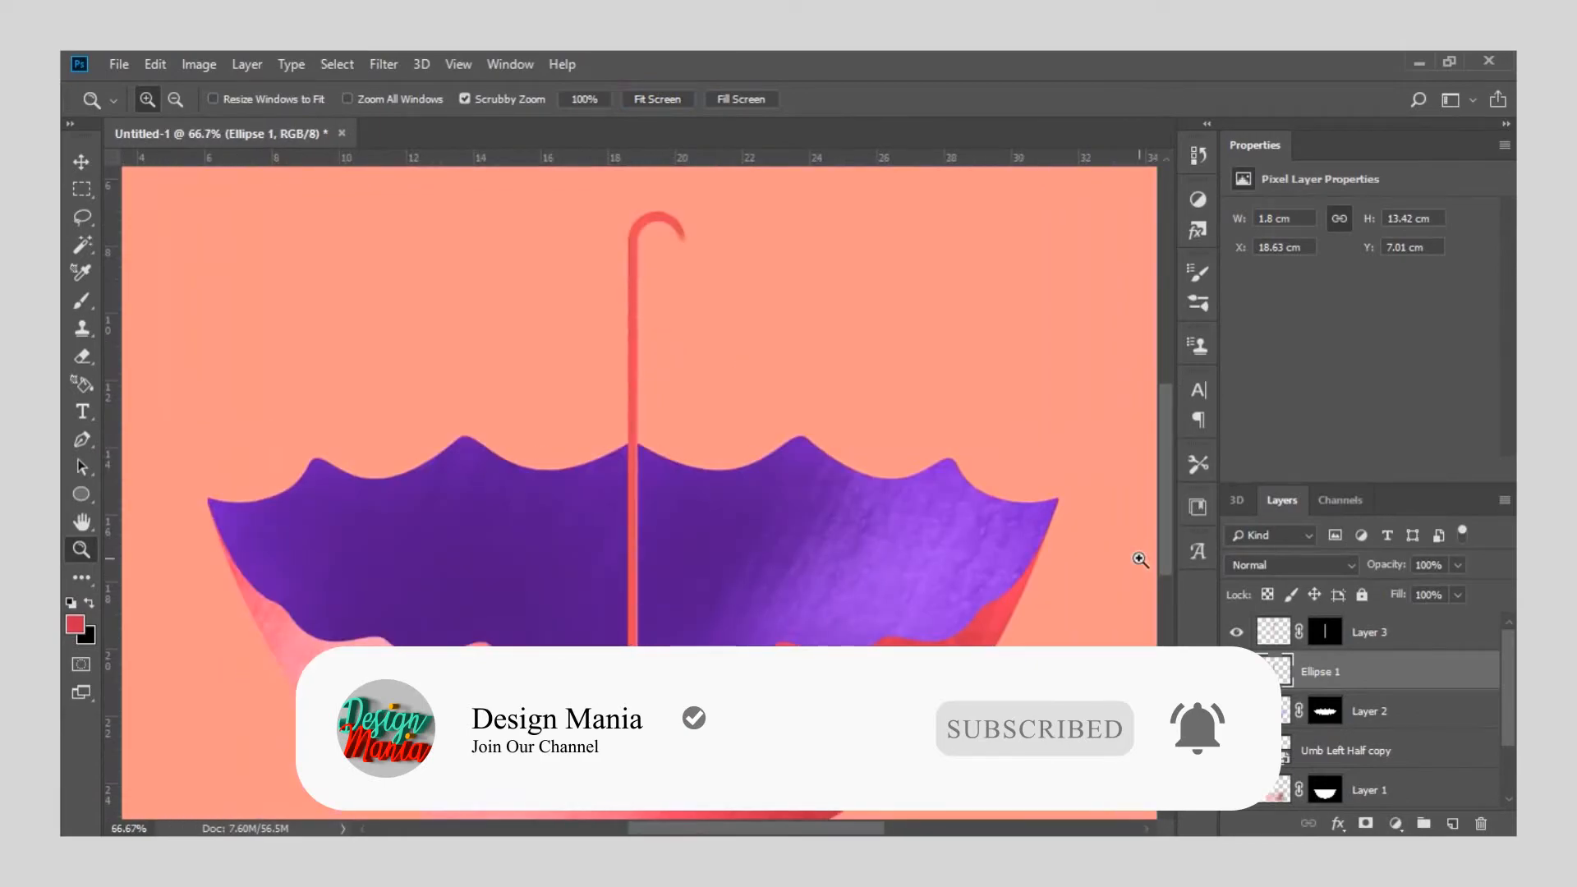
pyautogui.keyDown('shift'); pyautogui.click(1372, 632); pyautogui.keyUp('shift')
pyautogui.click(87, 158)
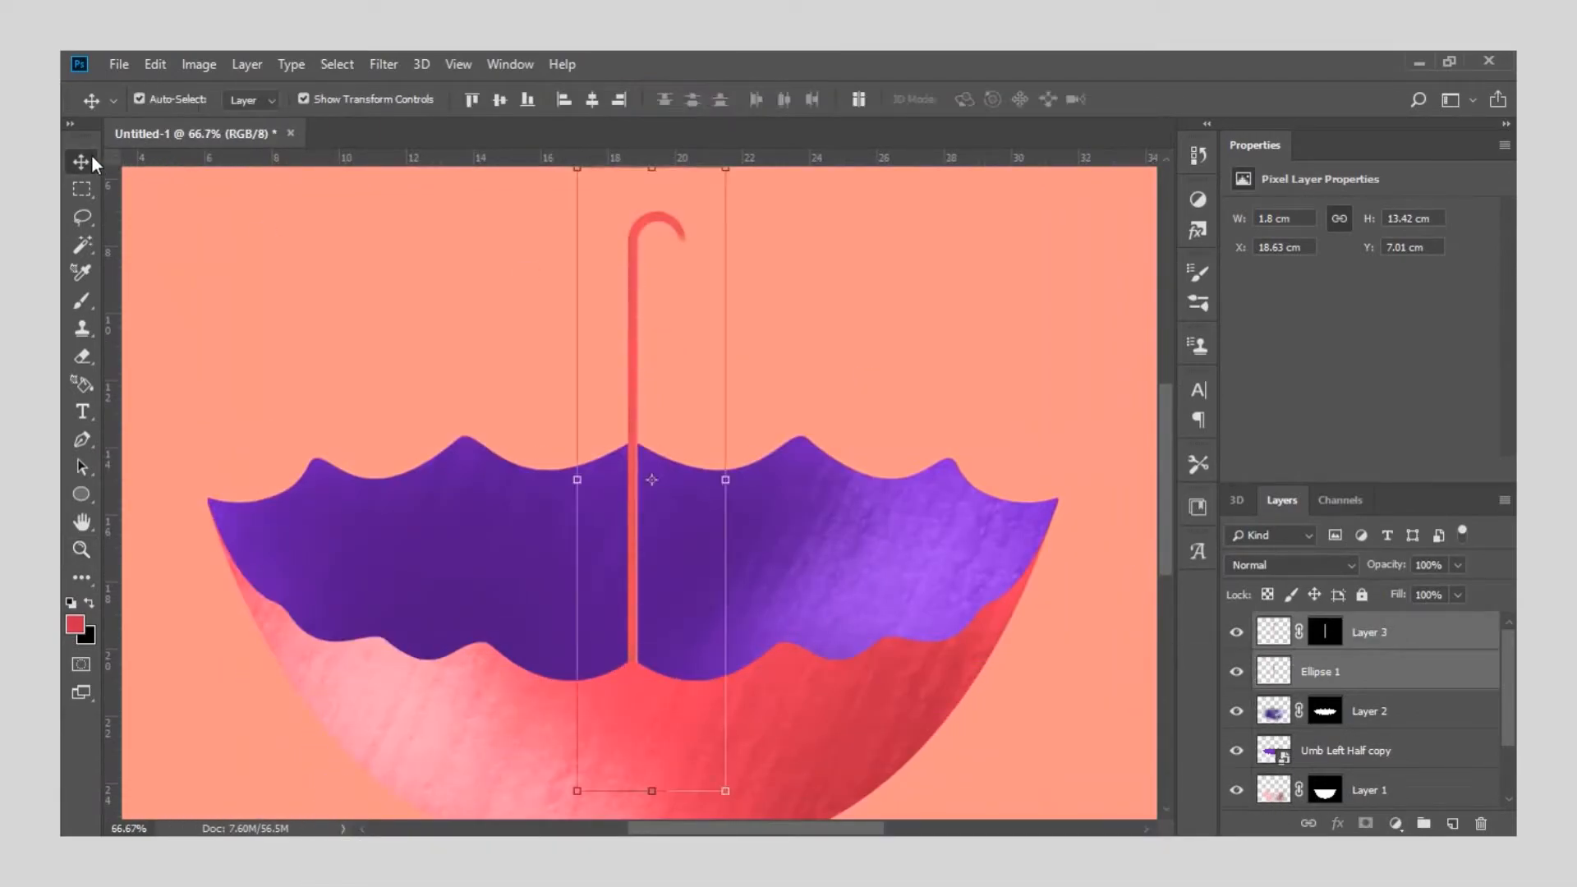
pyautogui.moveTo(634, 289); pyautogui.dragTo(617, 302)
pyautogui.scroll(-3, 571, 593)
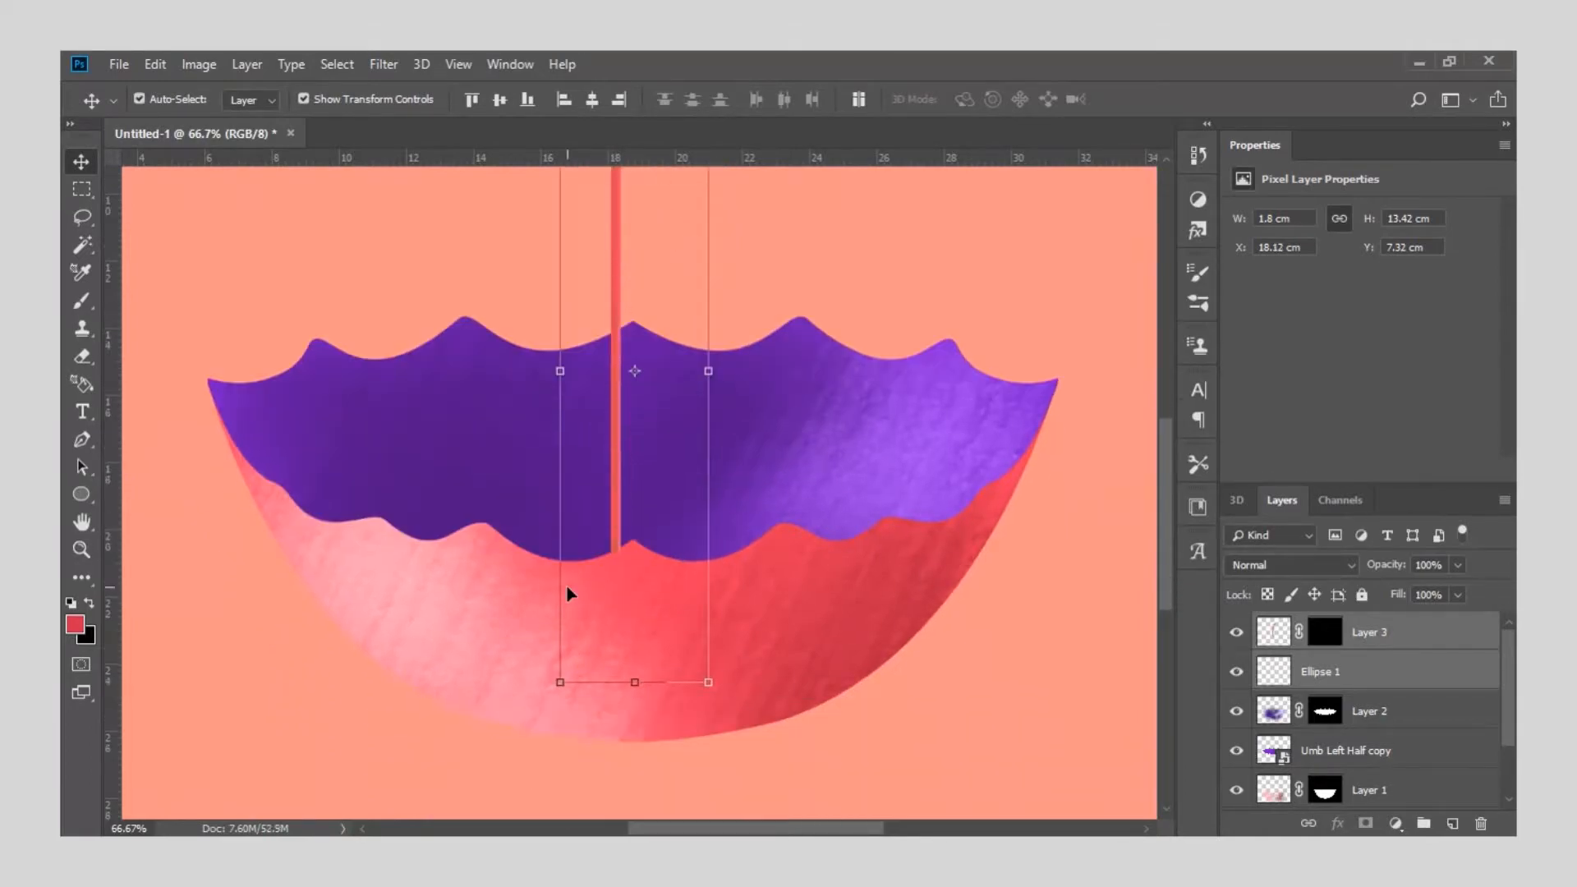
# Trim the moved handle's lower end along the red canopy's curved edge with a Pen path selection, and deselect.
pyautogui.click(80, 550)
pyautogui.click(654, 588)
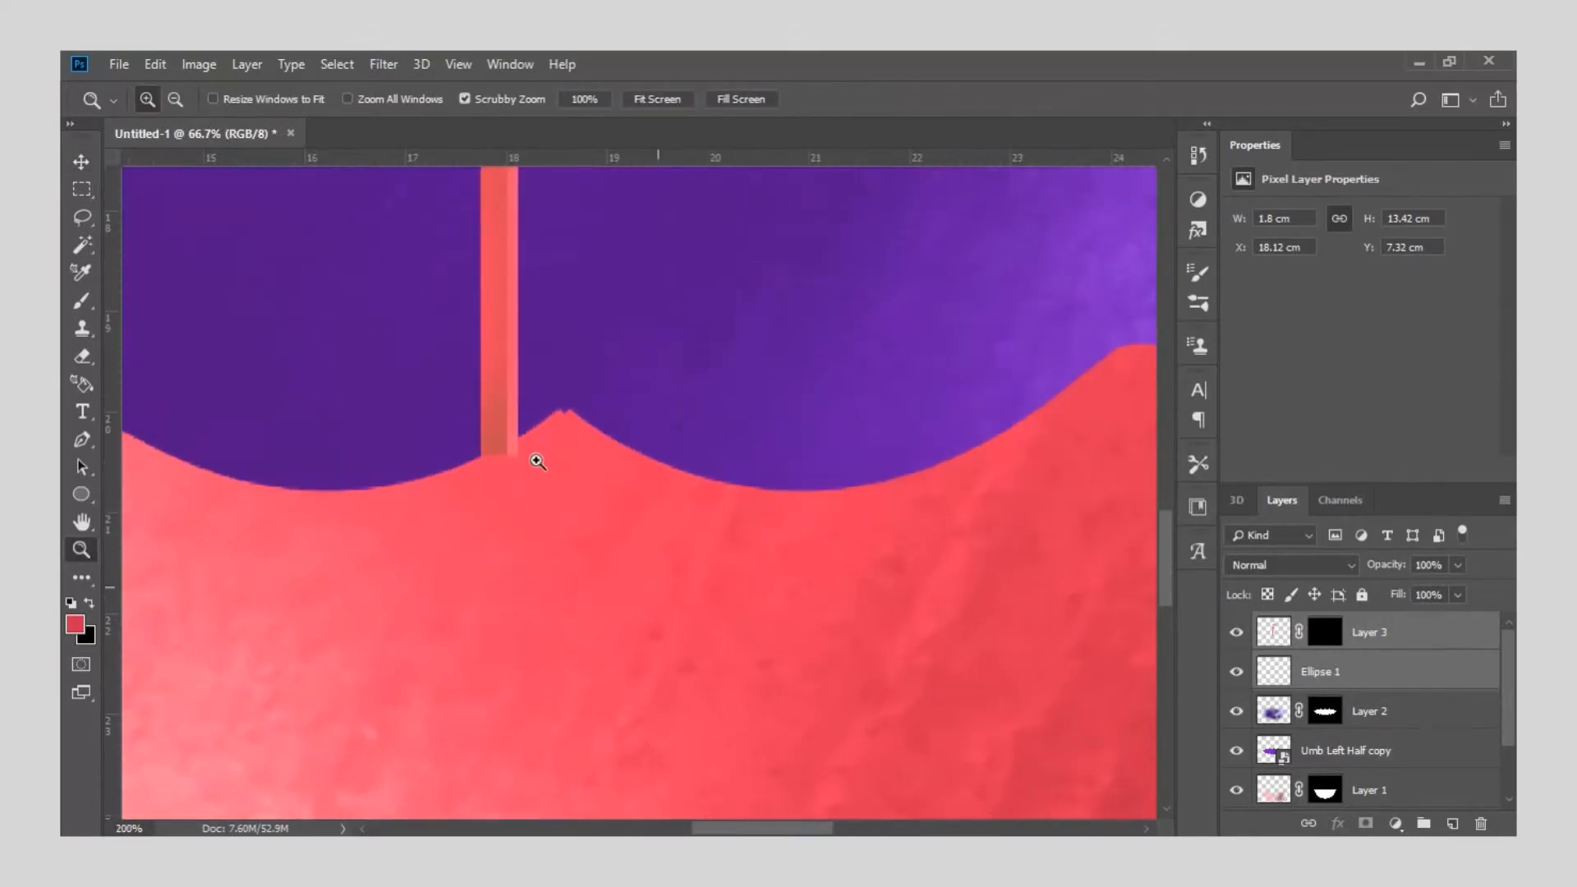
pyautogui.click(534, 458)
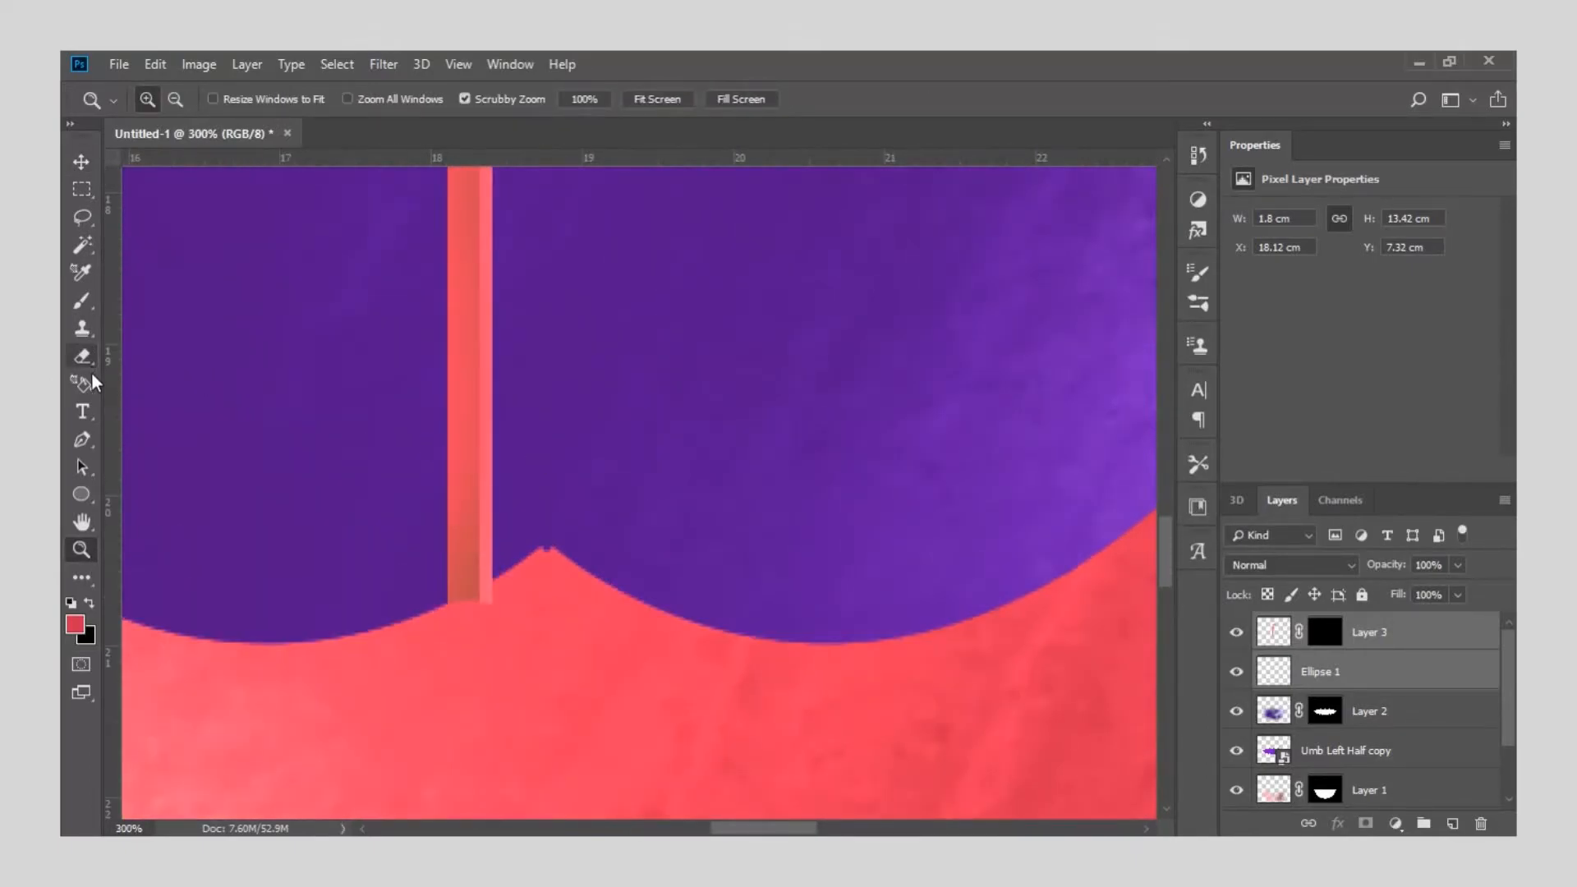
pyautogui.click(82, 439)
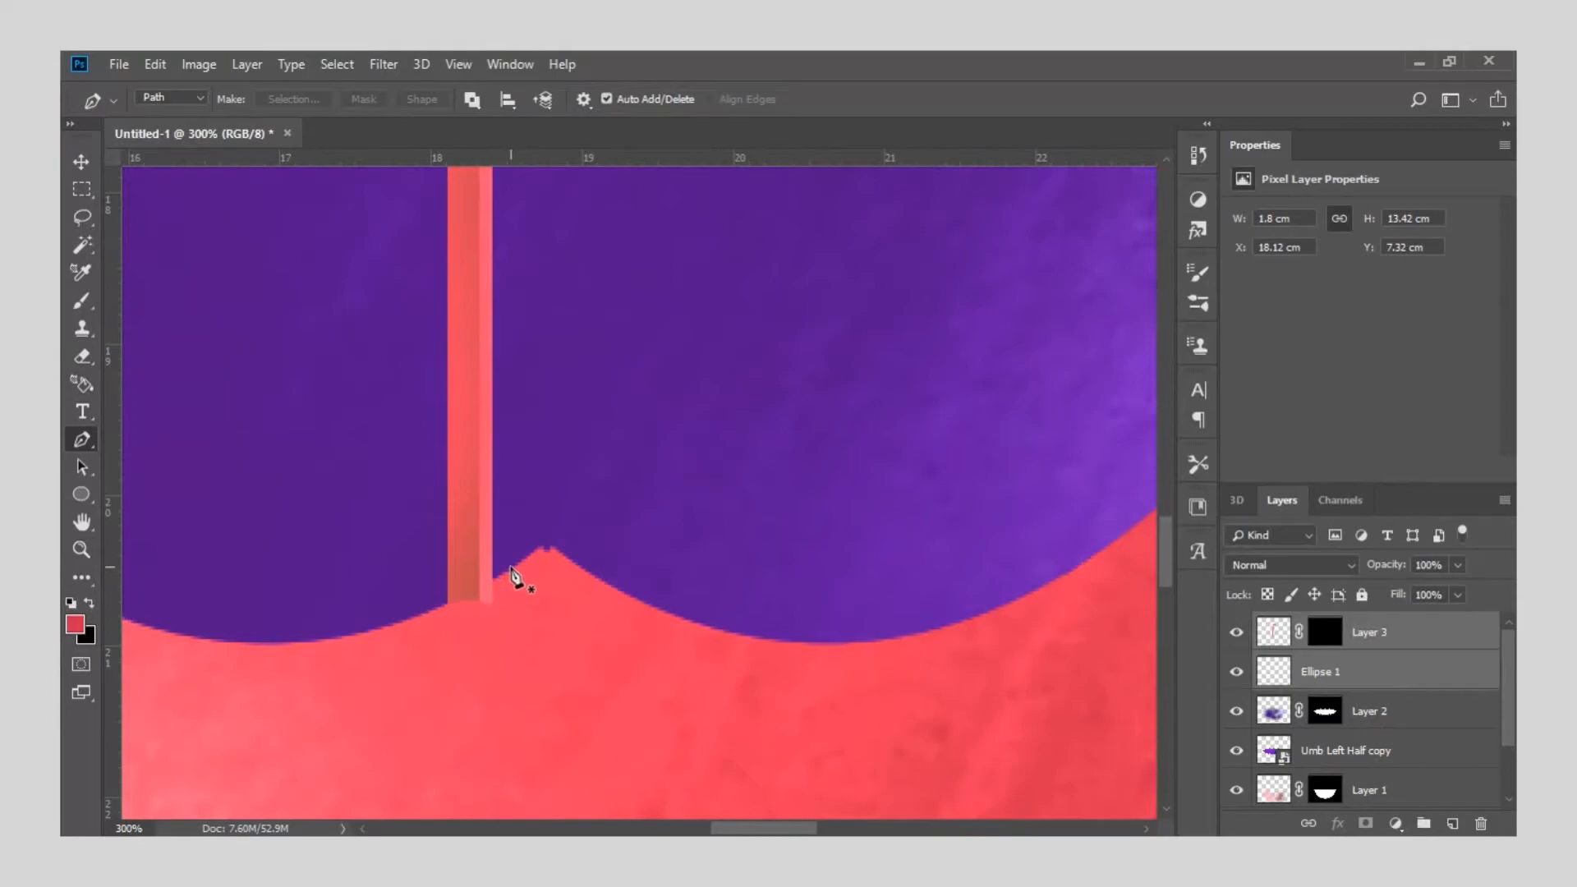
pyautogui.click(511, 567)
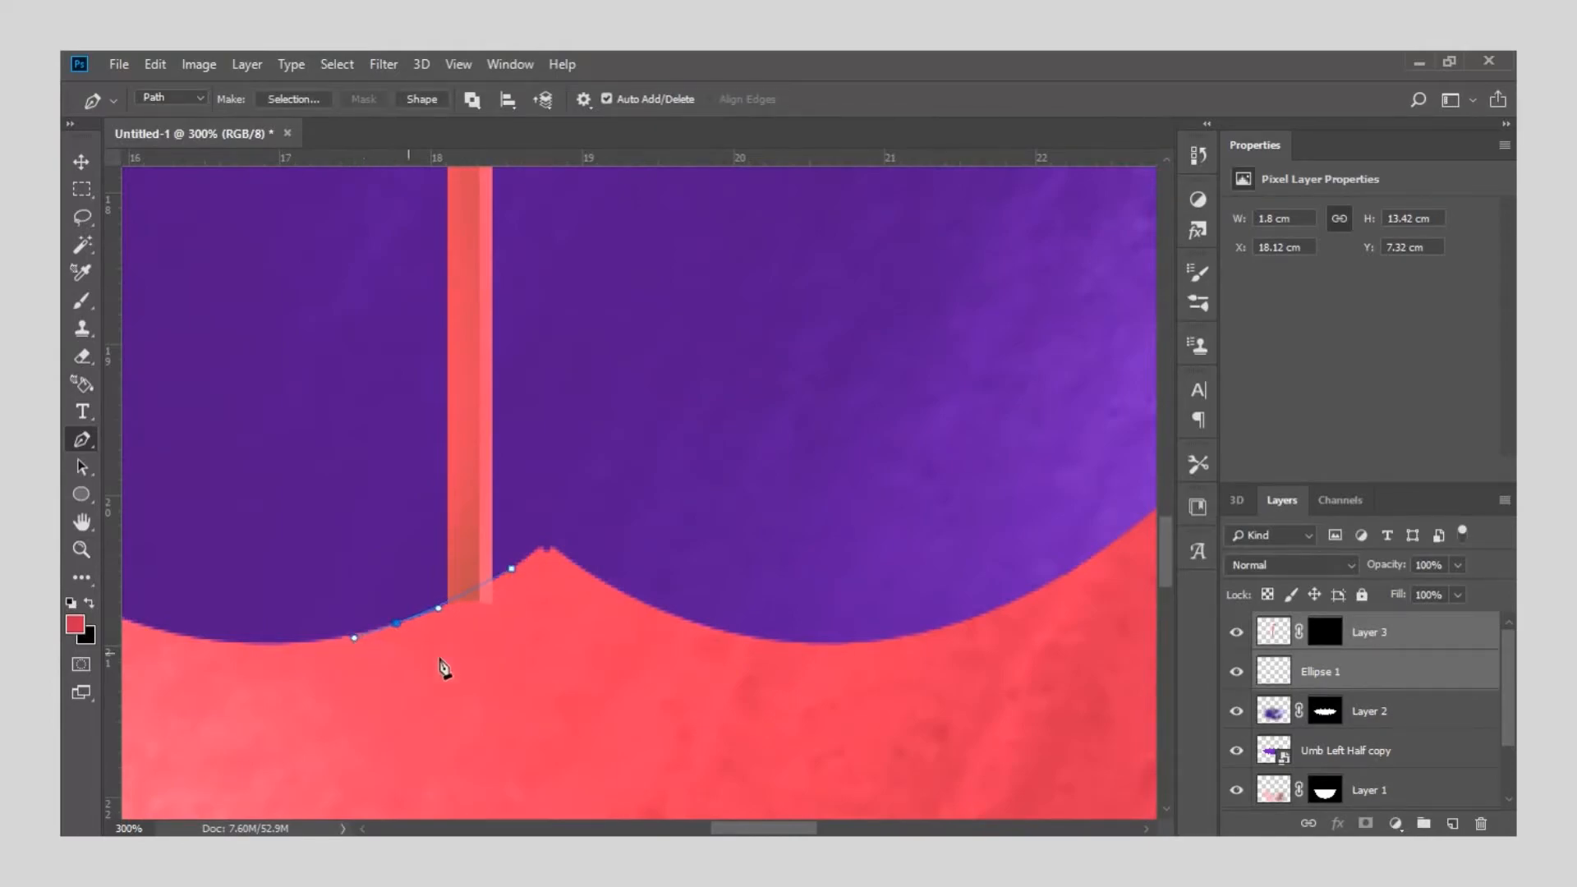
pyautogui.rightClick(521, 569)
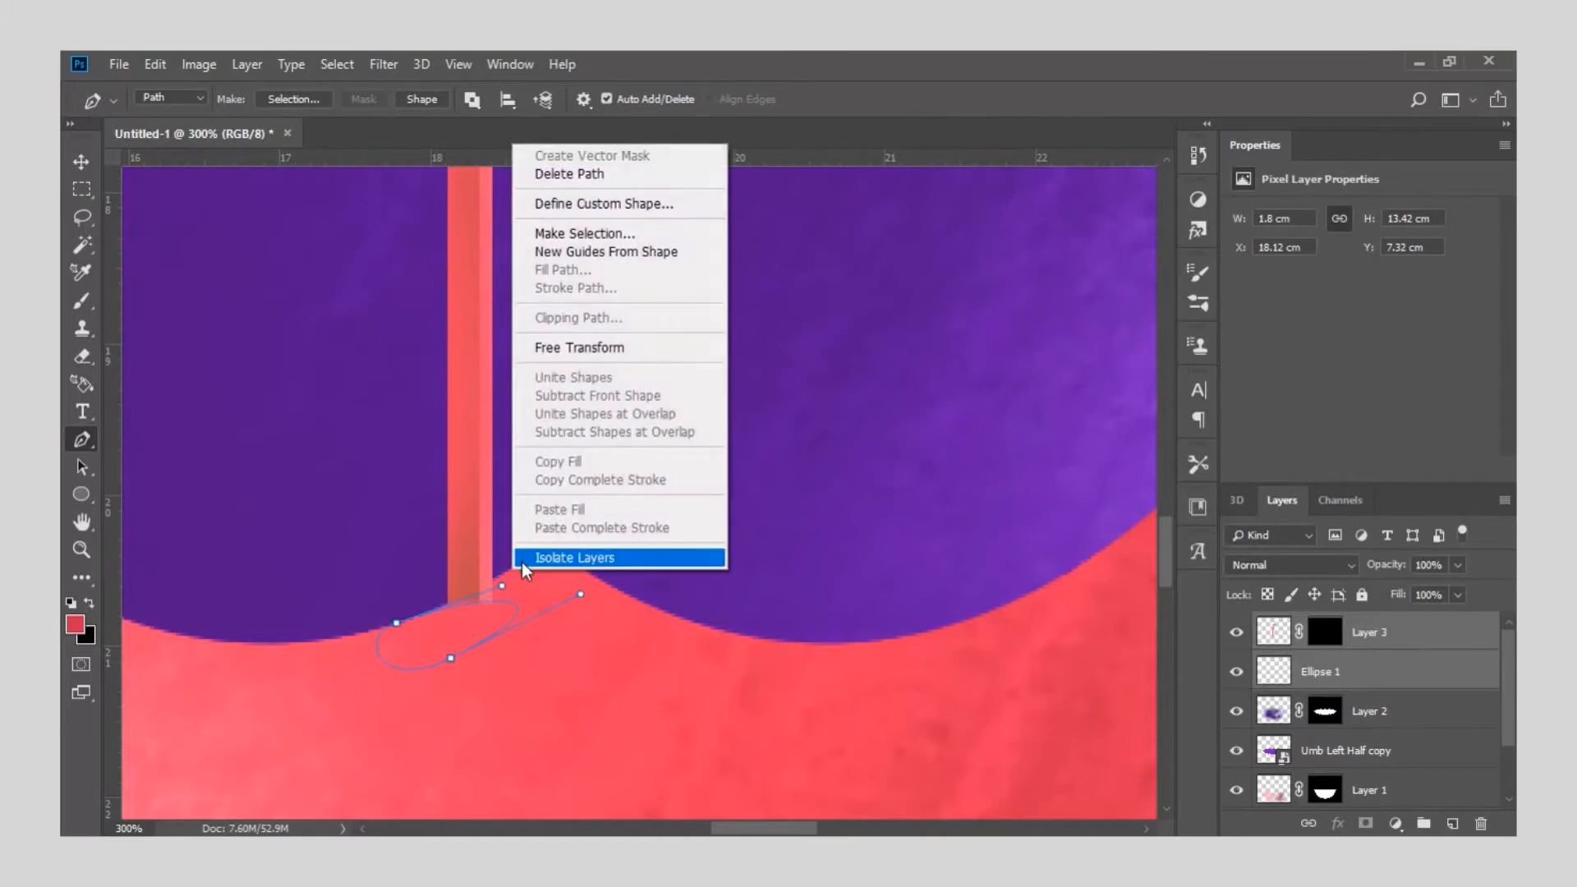
pyautogui.press('Escape')
pyautogui.rightClick(462, 640)
pyautogui.click(557, 293)
pyautogui.press('Return')
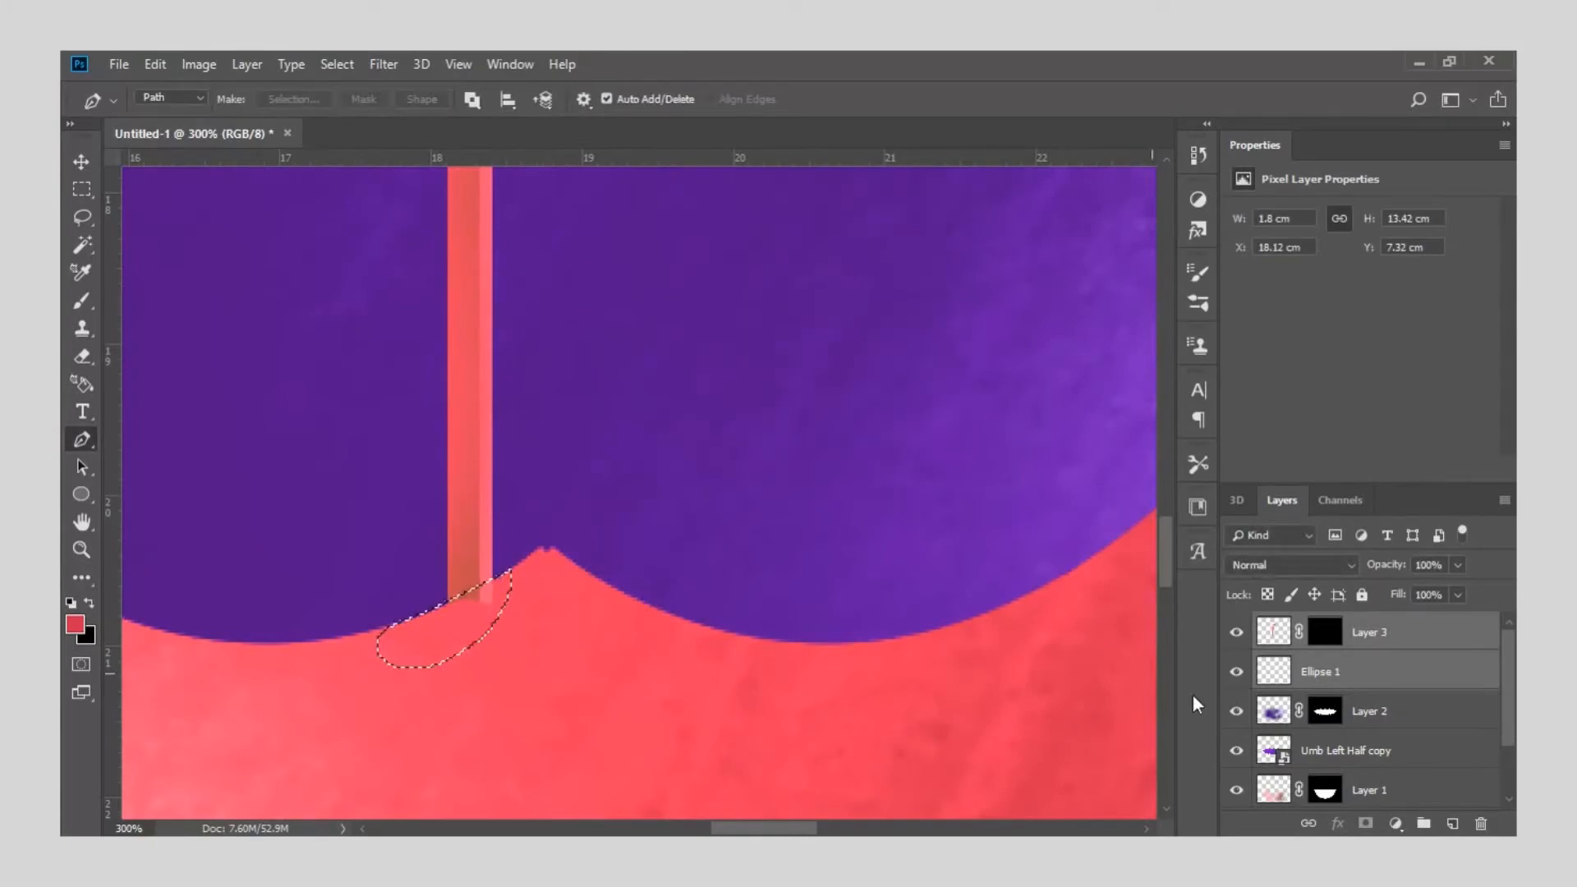
pyautogui.click(1355, 671)
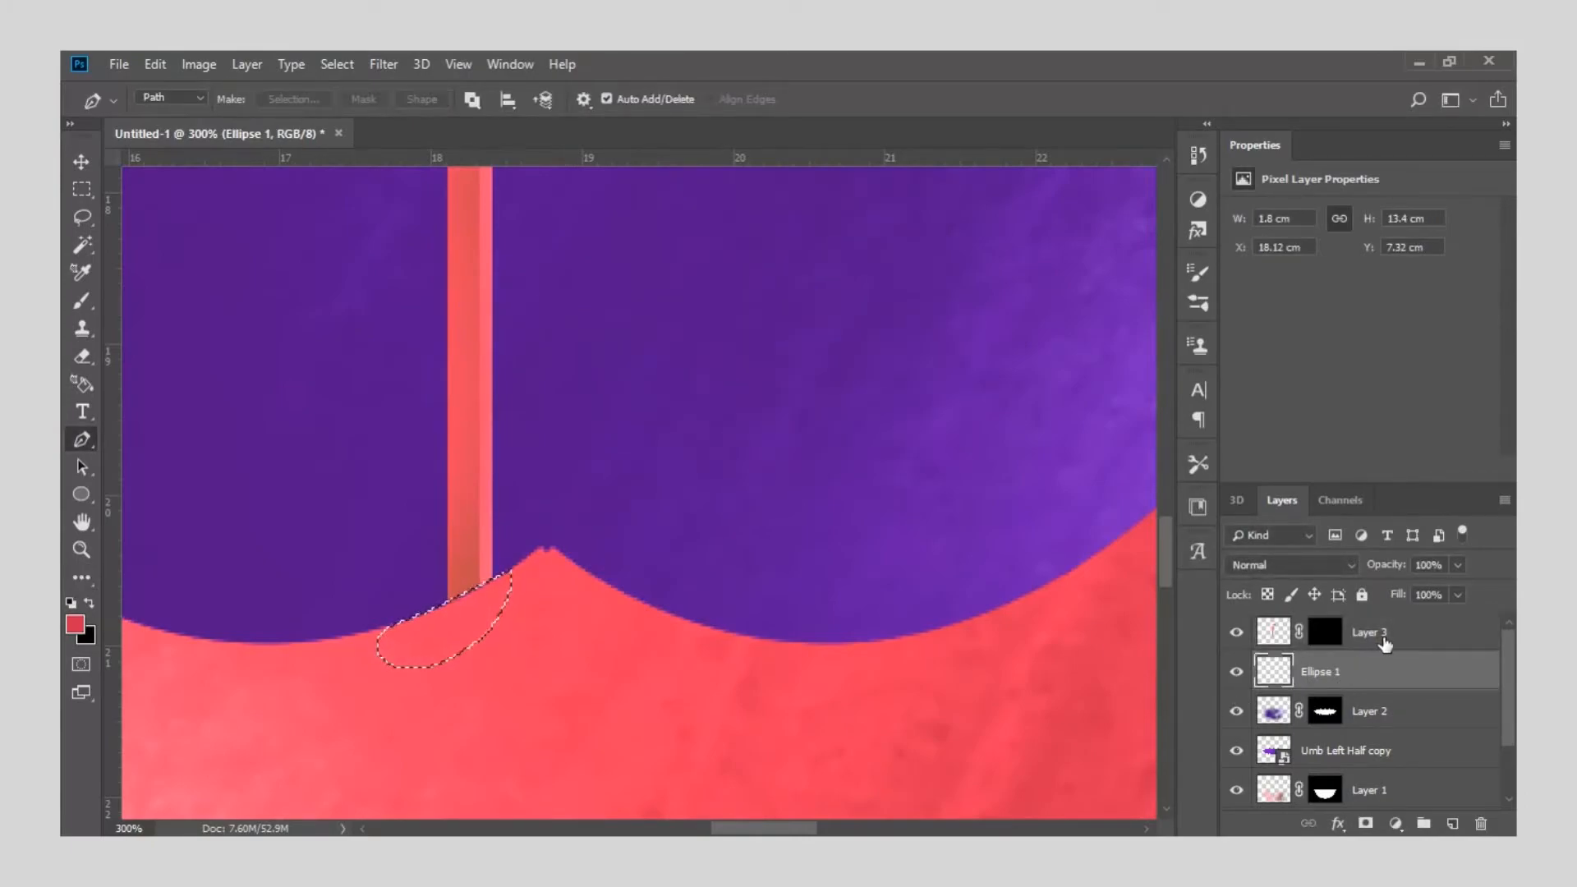
pyautogui.click(1281, 633)
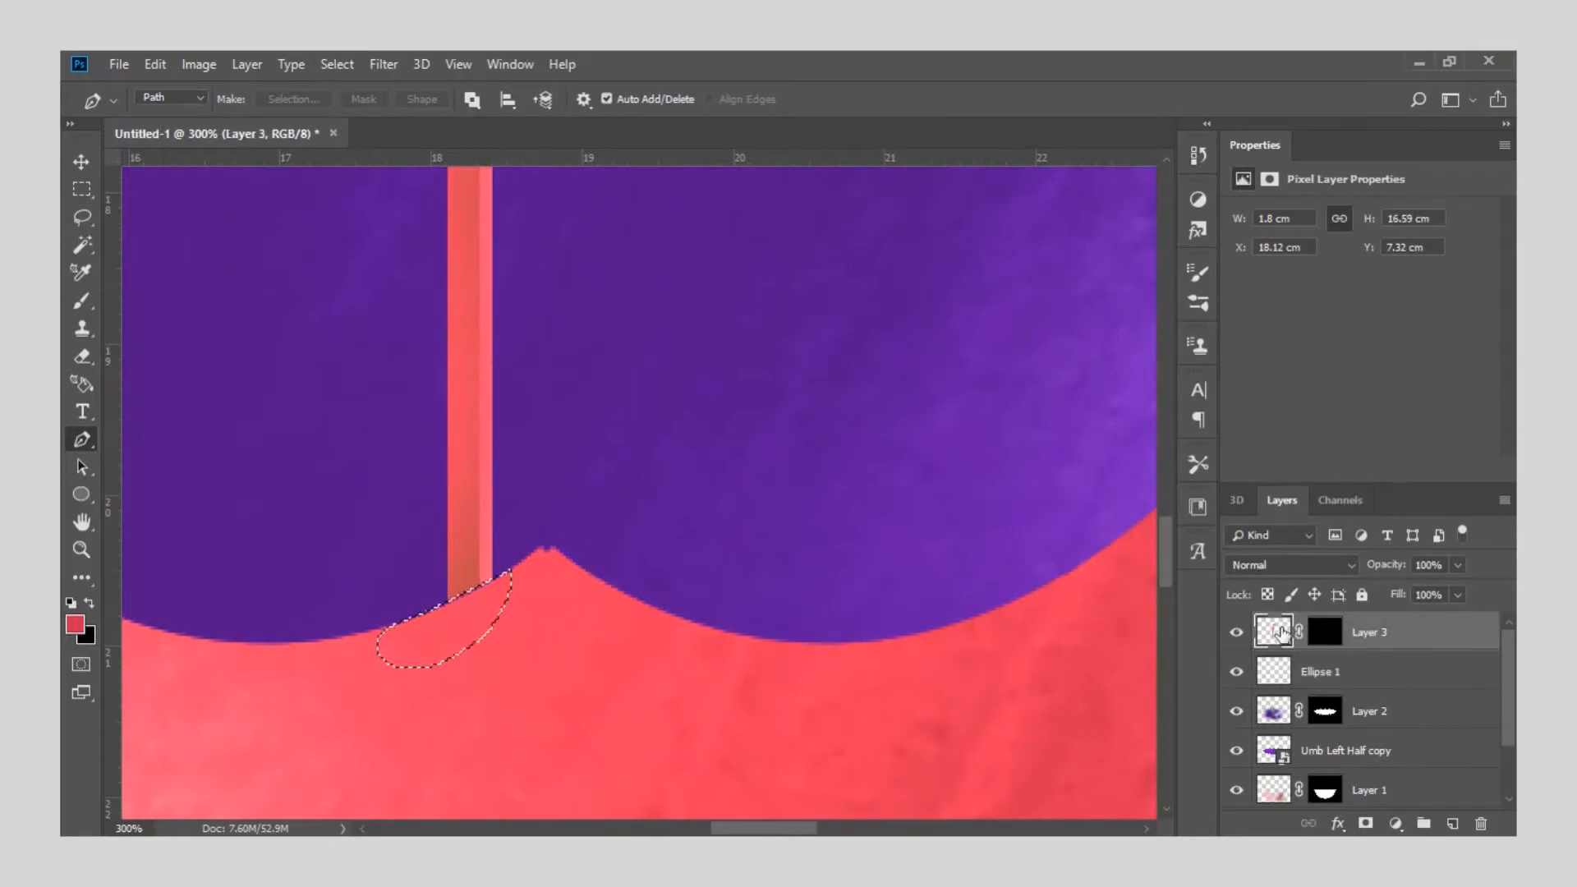
pyautogui.hotkey('ctrl', 'd')
# Clean up the leftover edge at the handle's base on Layer 3 with a 35 px Eraser.
pyautogui.click(86, 552)
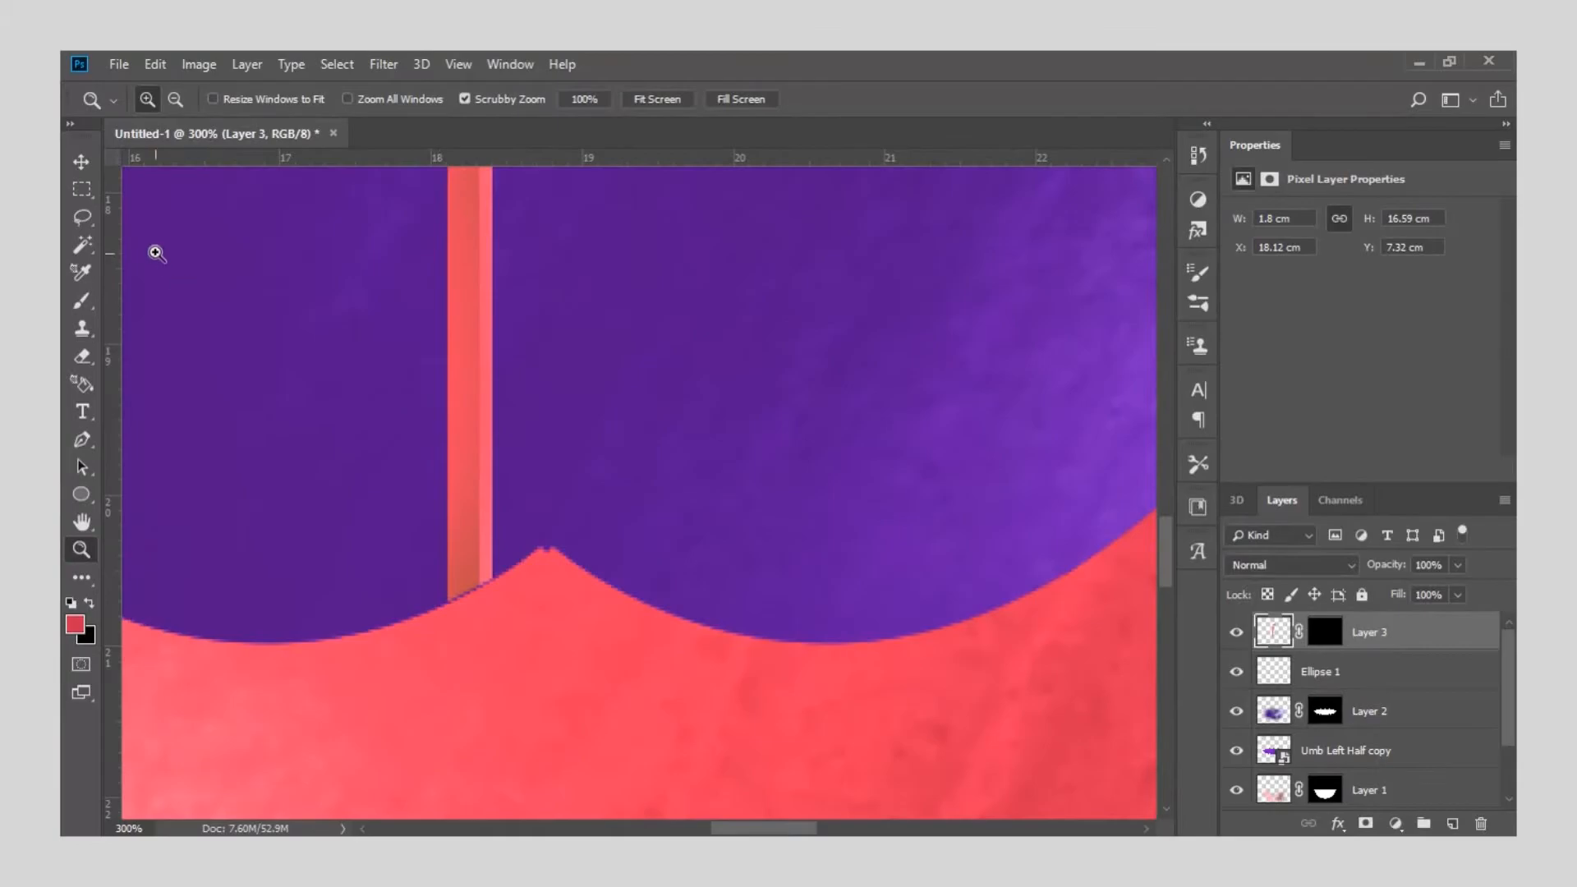
pyautogui.click(657, 99)
pyautogui.click(630, 594)
pyautogui.click(630, 593)
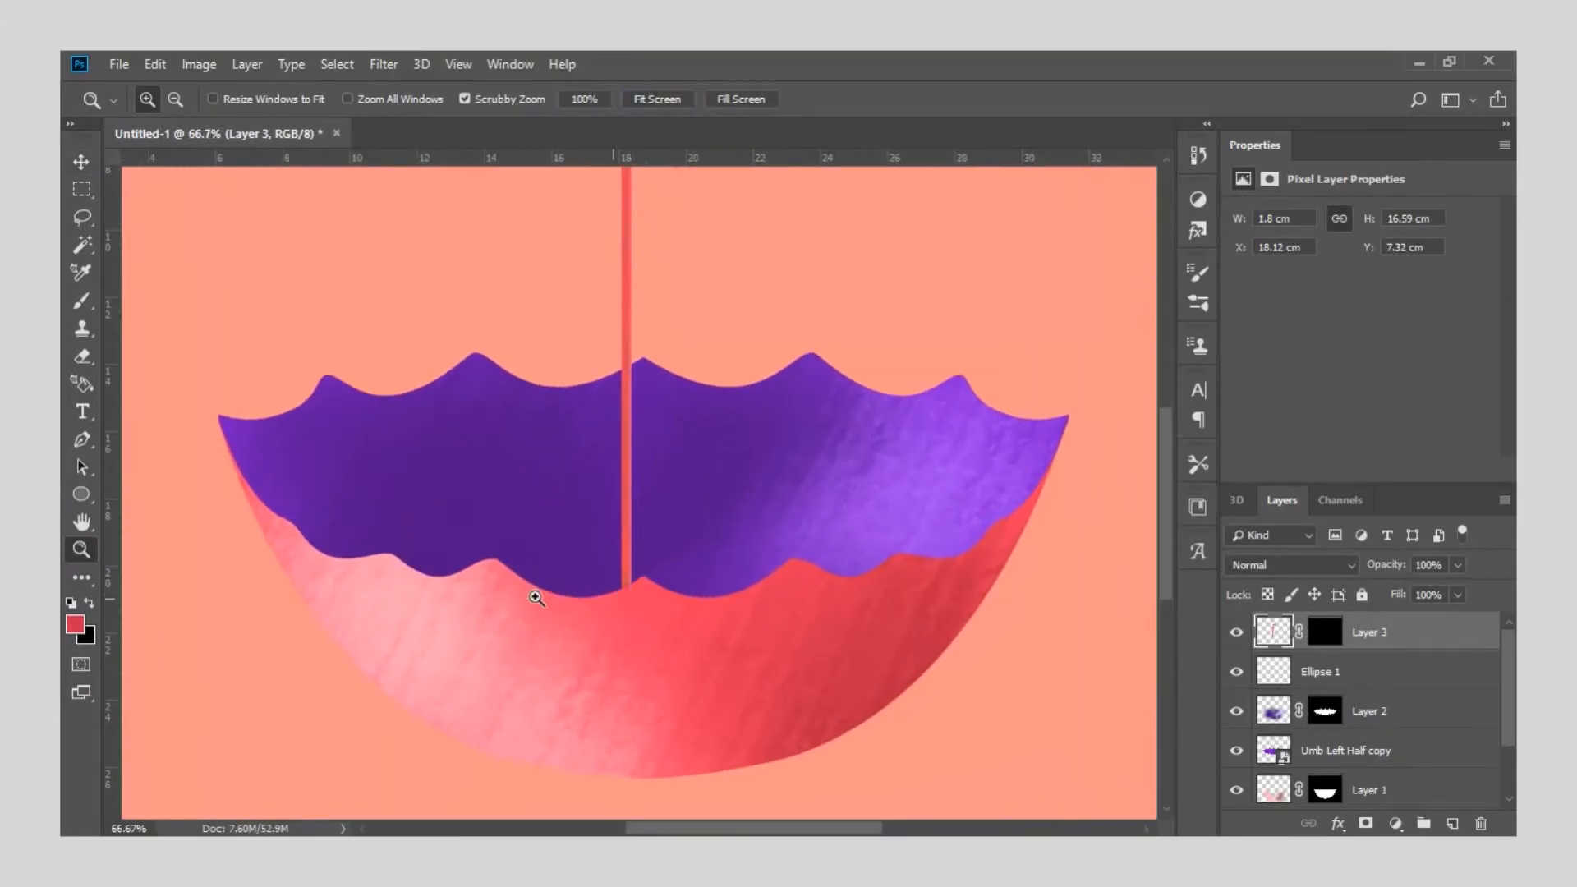
pyautogui.click(81, 300)
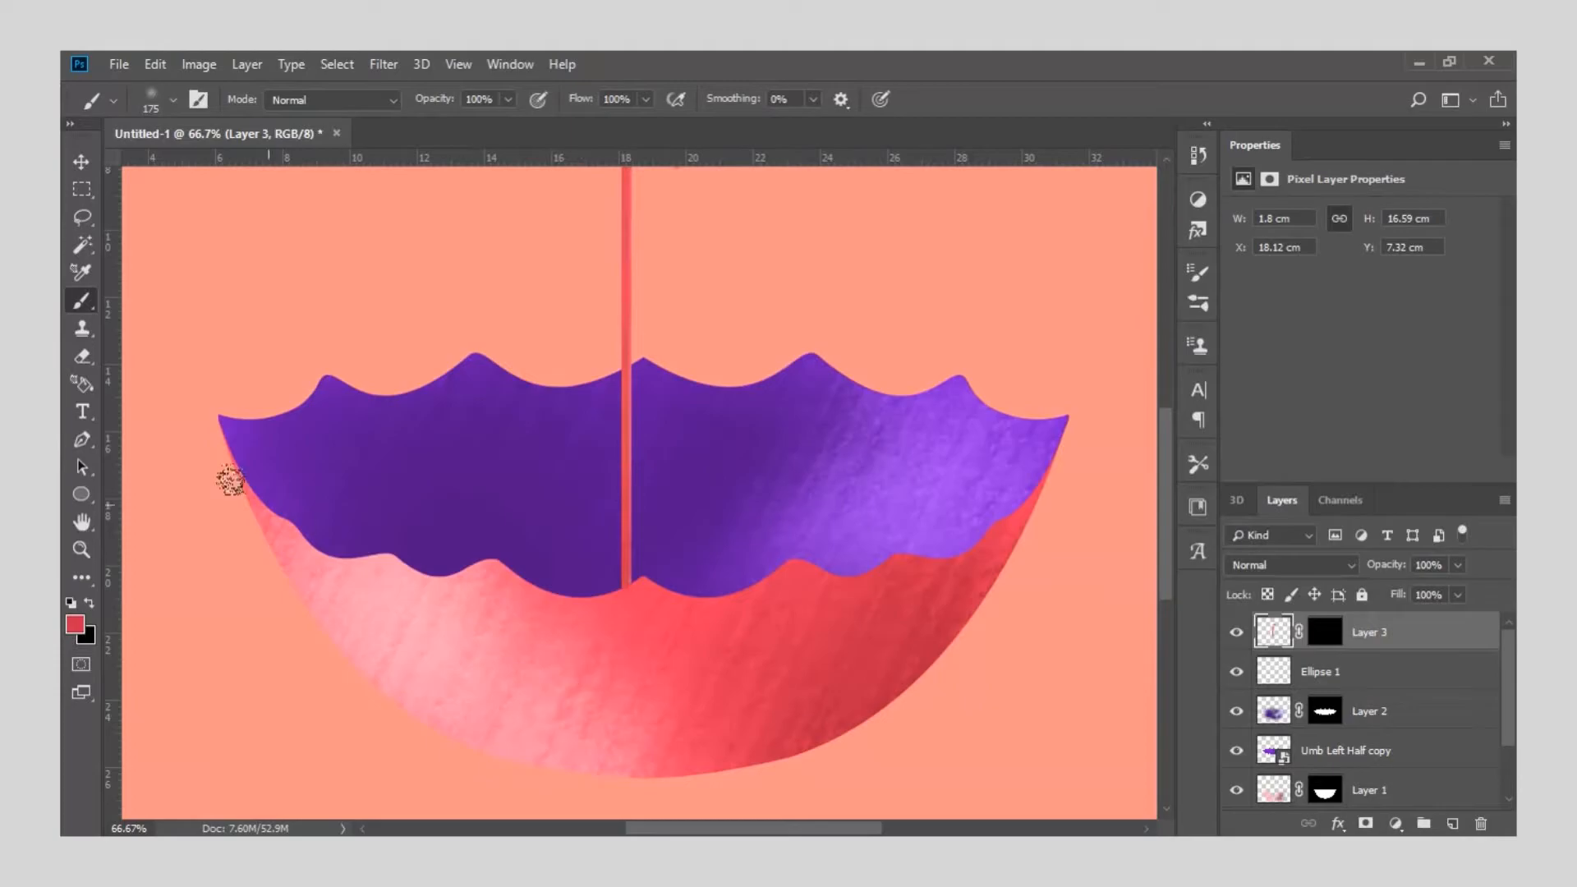
pyautogui.click(82, 548)
pyautogui.click(633, 556)
pyautogui.click(629, 708)
pyautogui.scroll(-1, 227, 462)
pyautogui.click(90, 359)
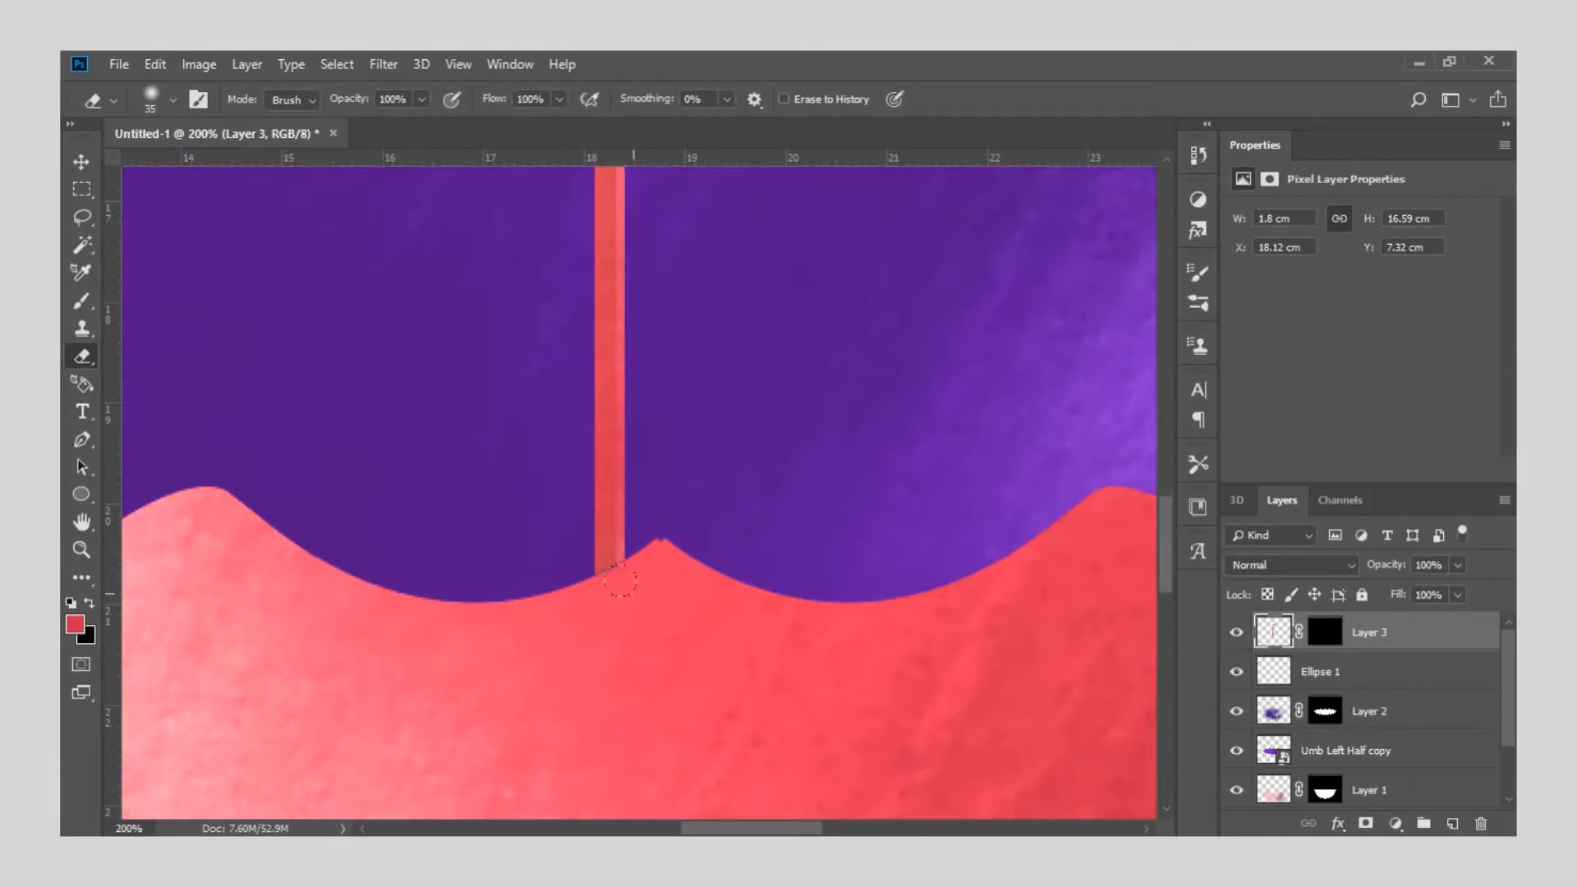
# Change the foreground colour to a dark red.
pyautogui.click(81, 551)
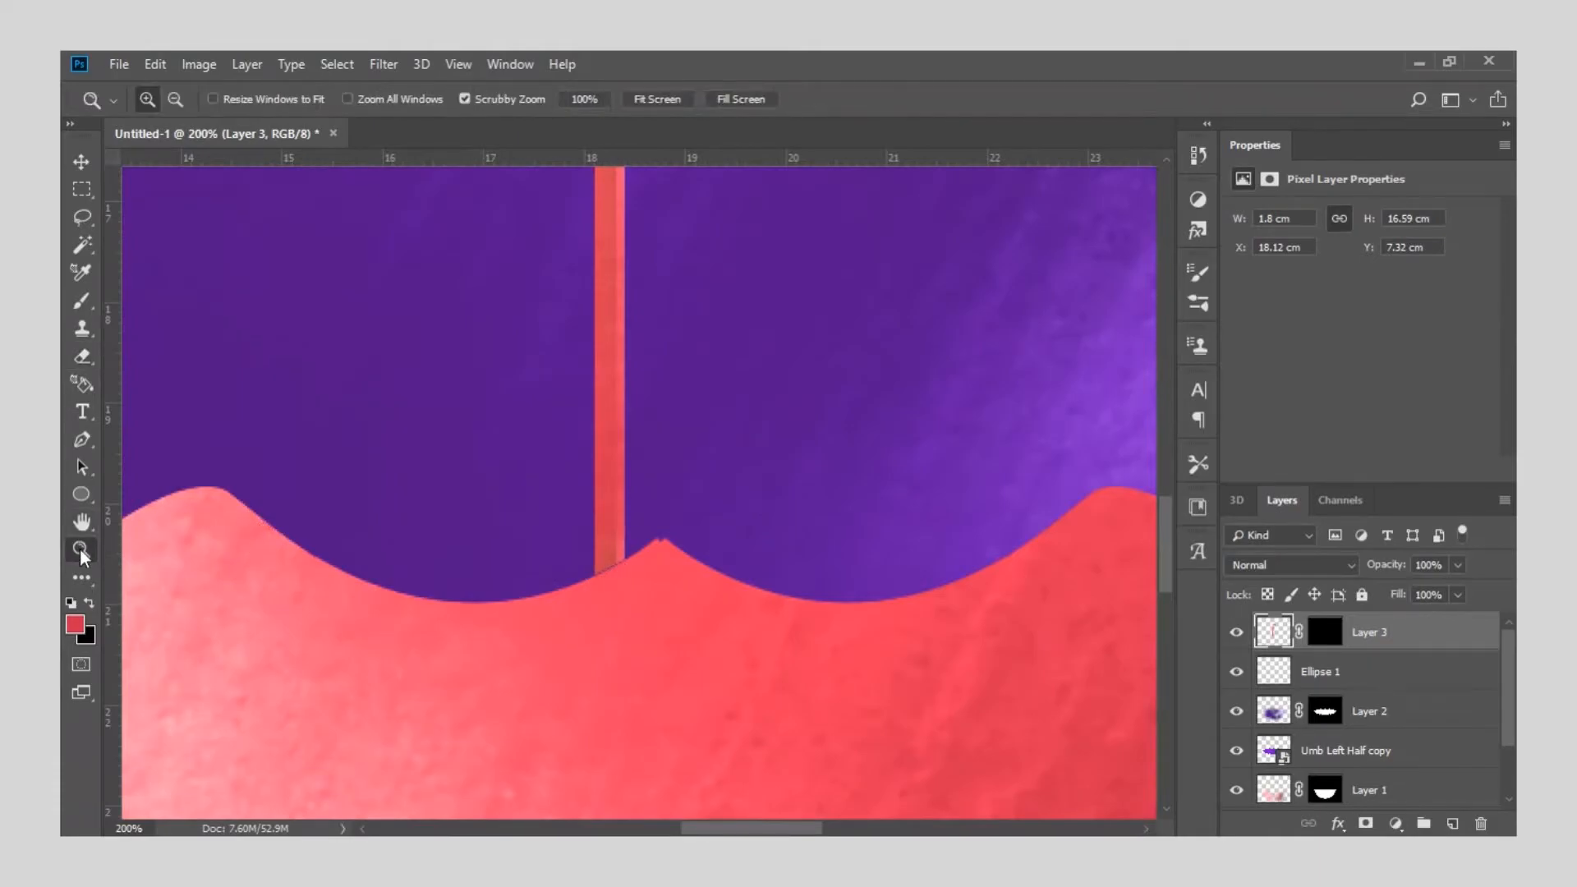
pyautogui.click(669, 98)
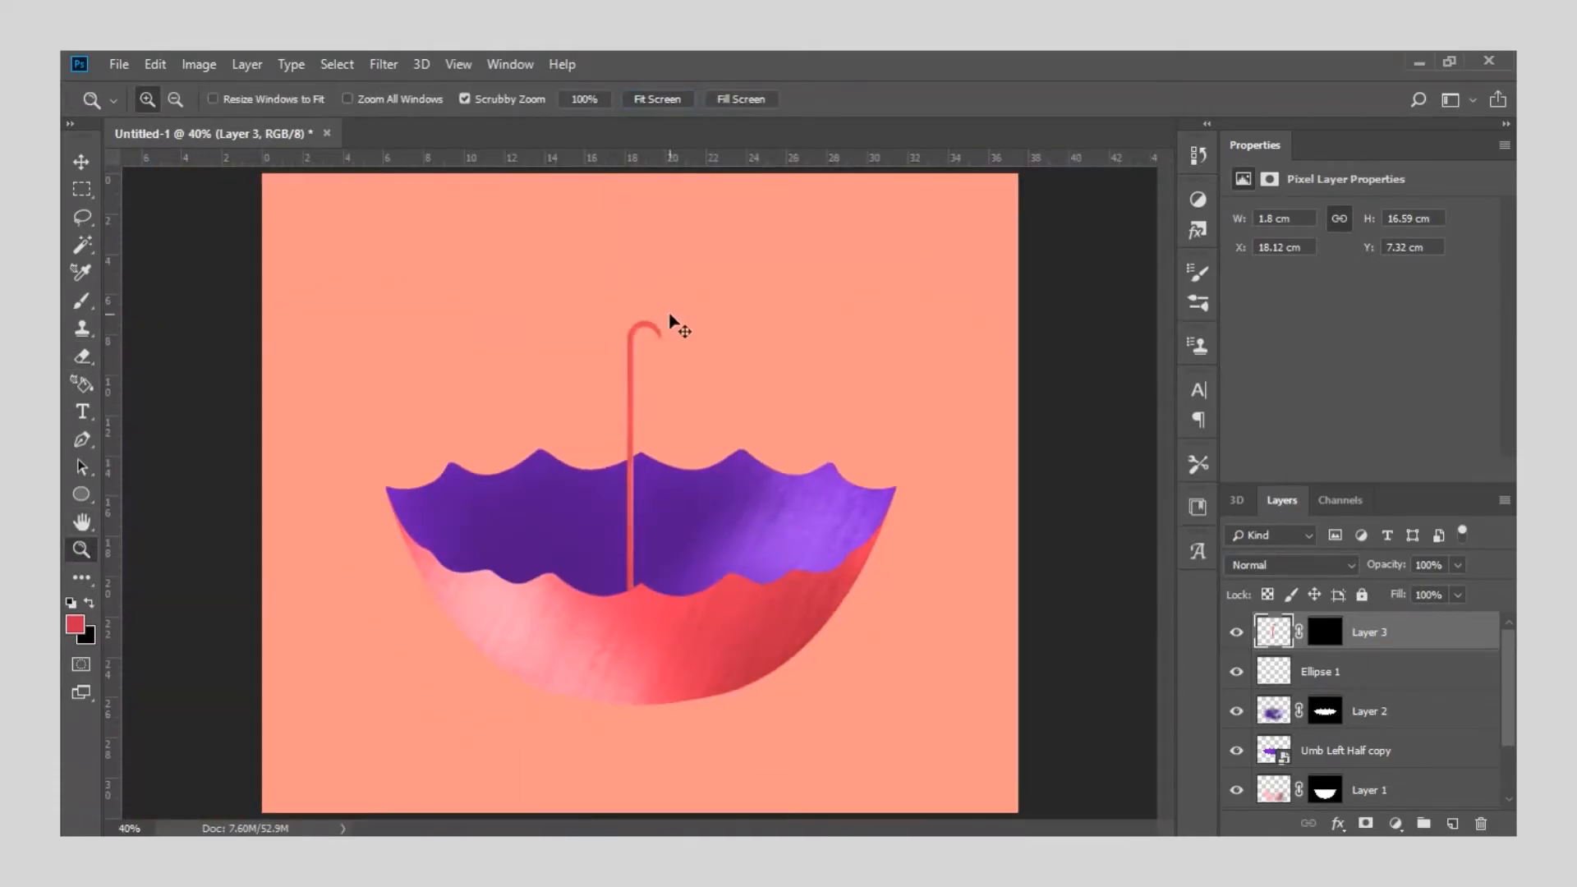
pyautogui.click(991, 708)
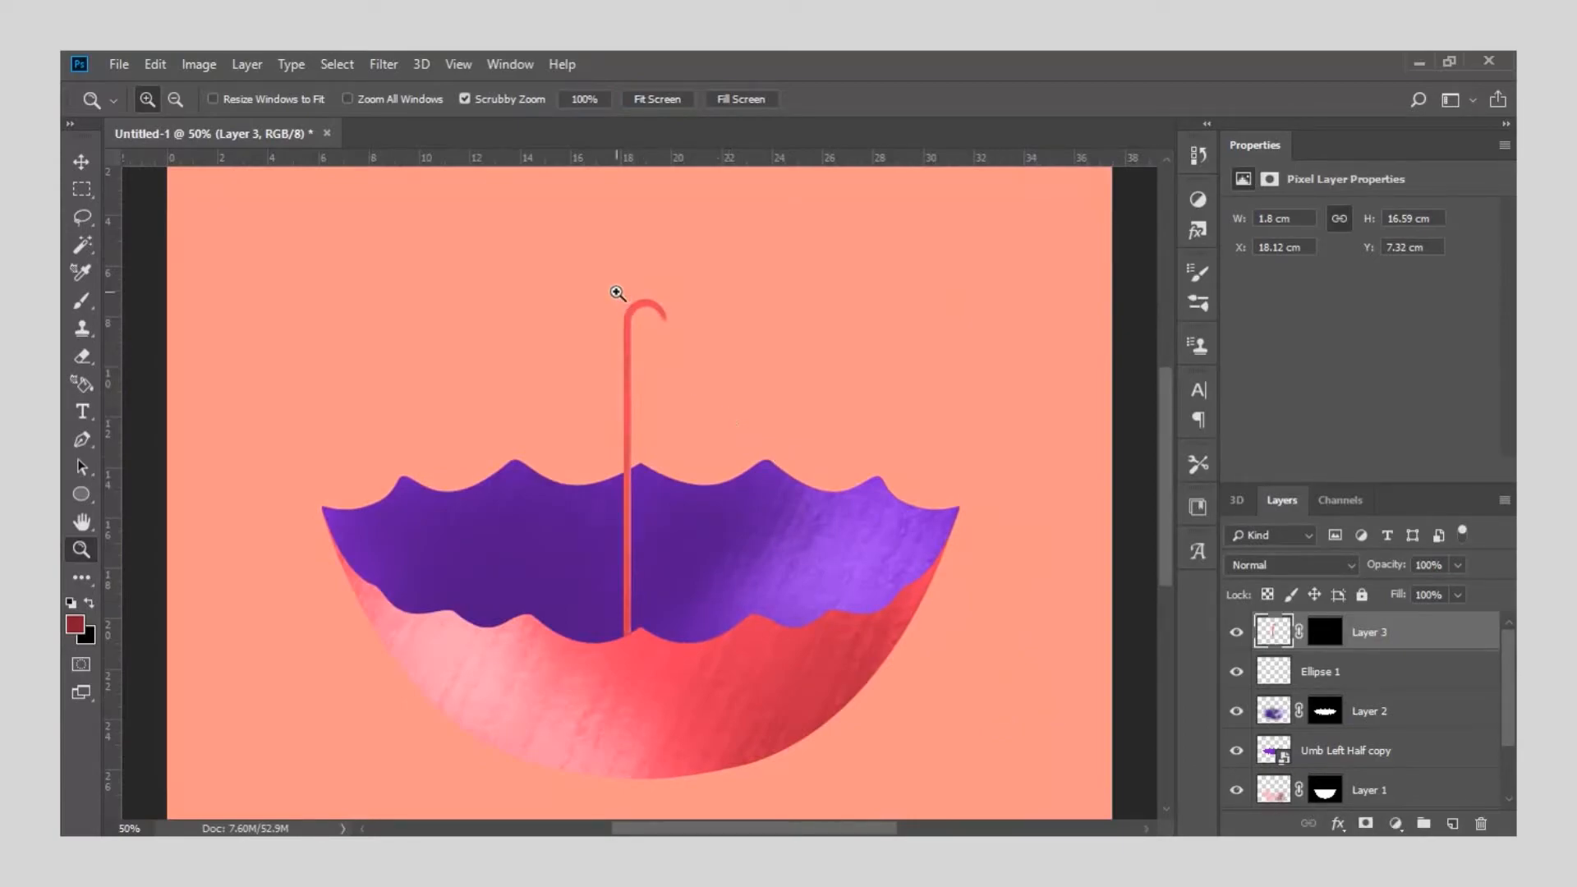
# Create a new layer above Layer 3 and mask it to the outline of the Ellipse 1 handle.
pyautogui.click(616, 293)
pyautogui.click(690, 334)
pyautogui.click(690, 334)
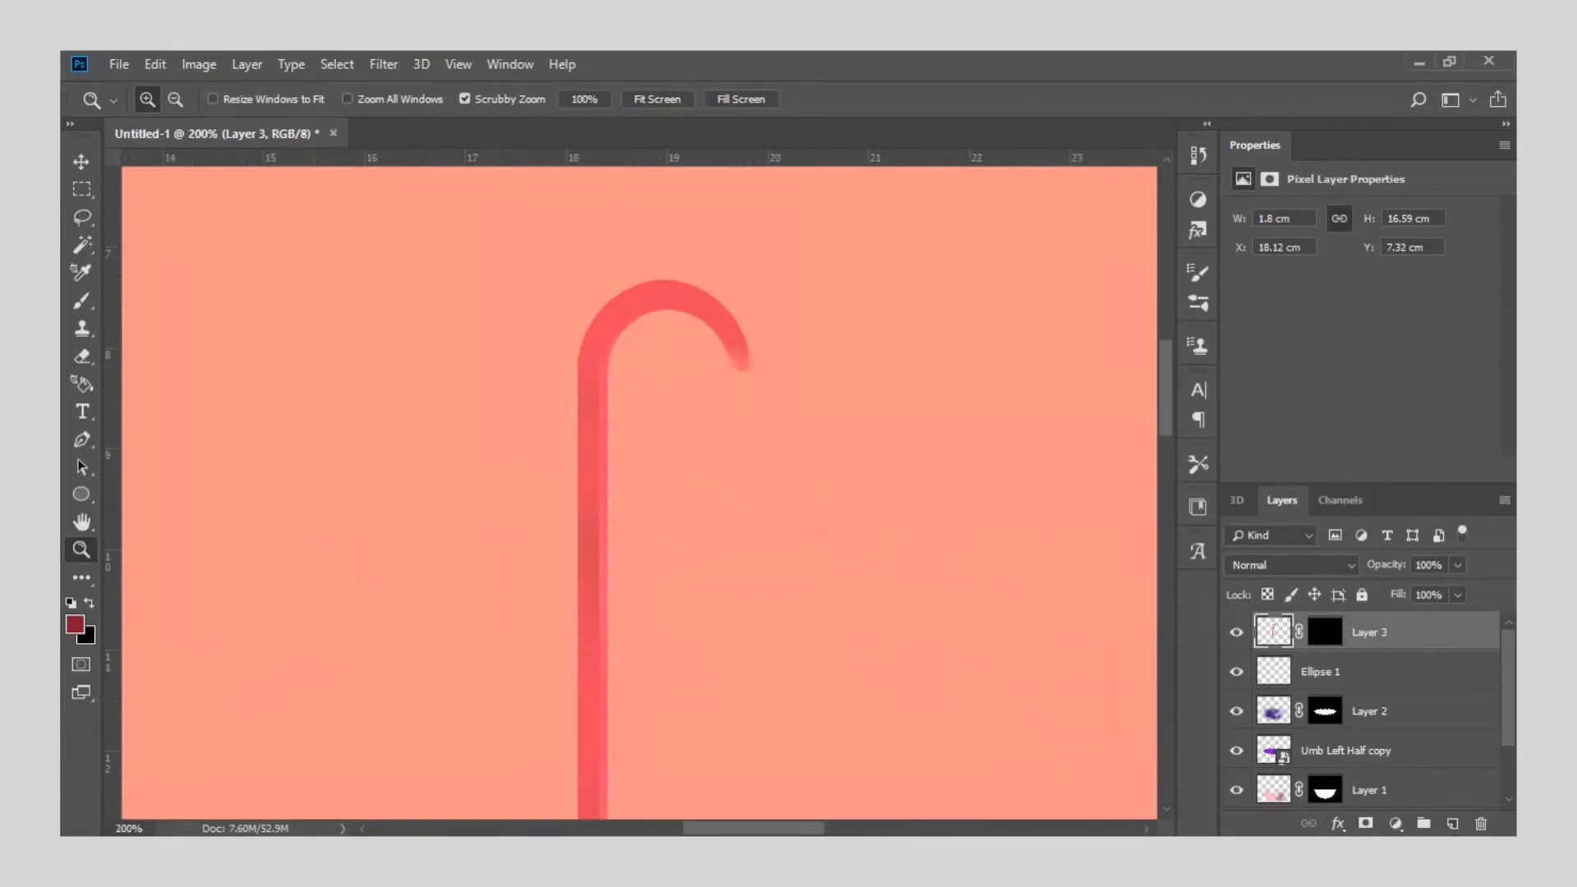
pyautogui.click(1453, 824)
pyautogui.keyDown('ctrl'); pyautogui.click(1273, 671); pyautogui.keyUp('ctrl')
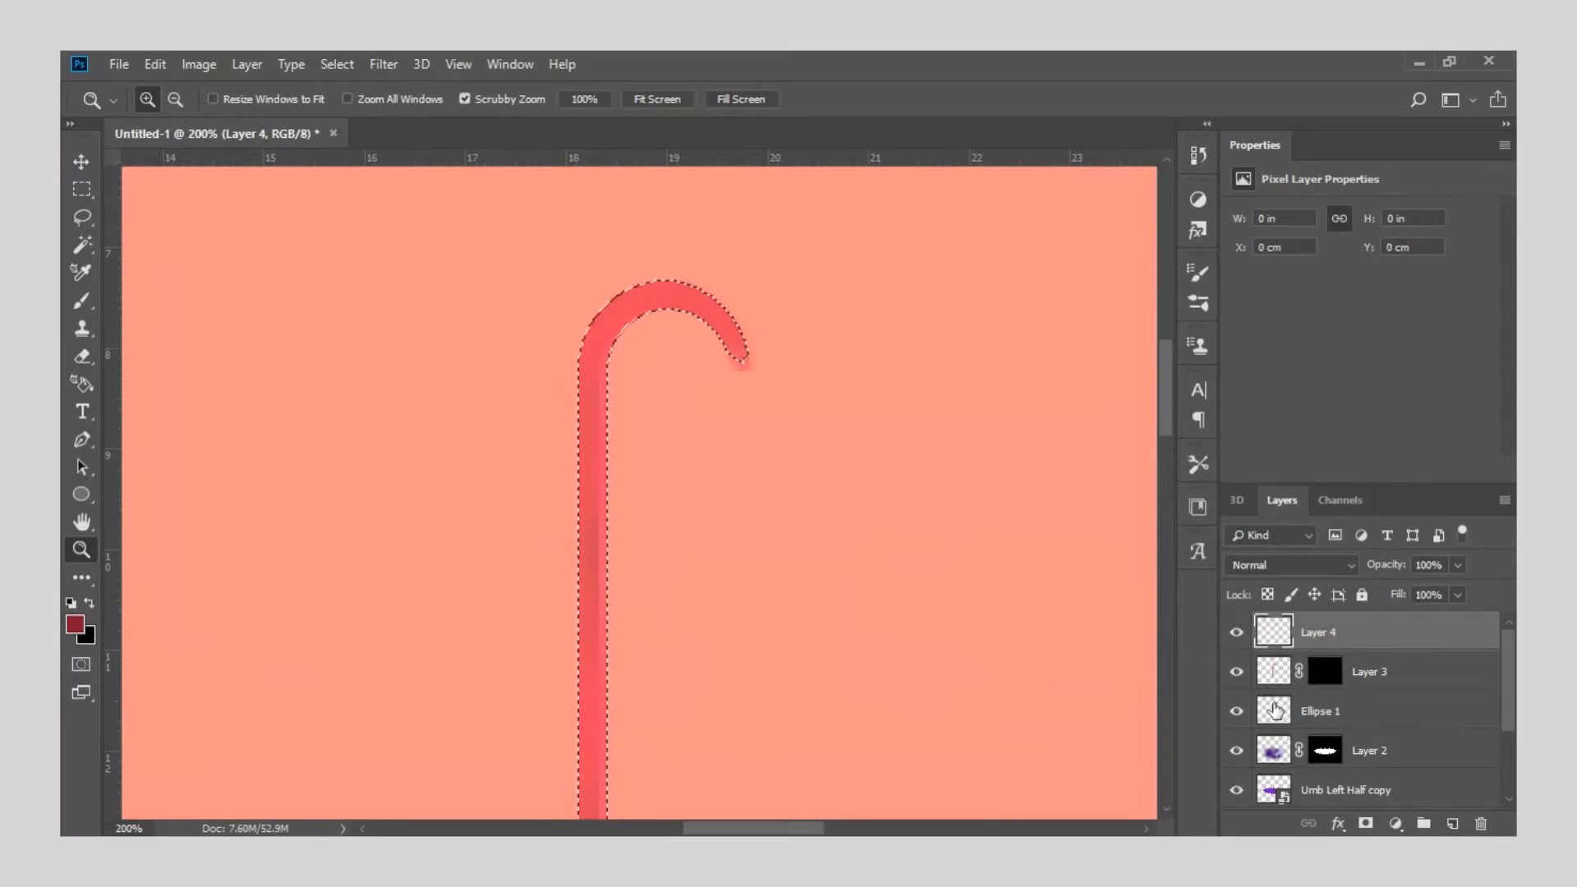
pyautogui.click(1365, 822)
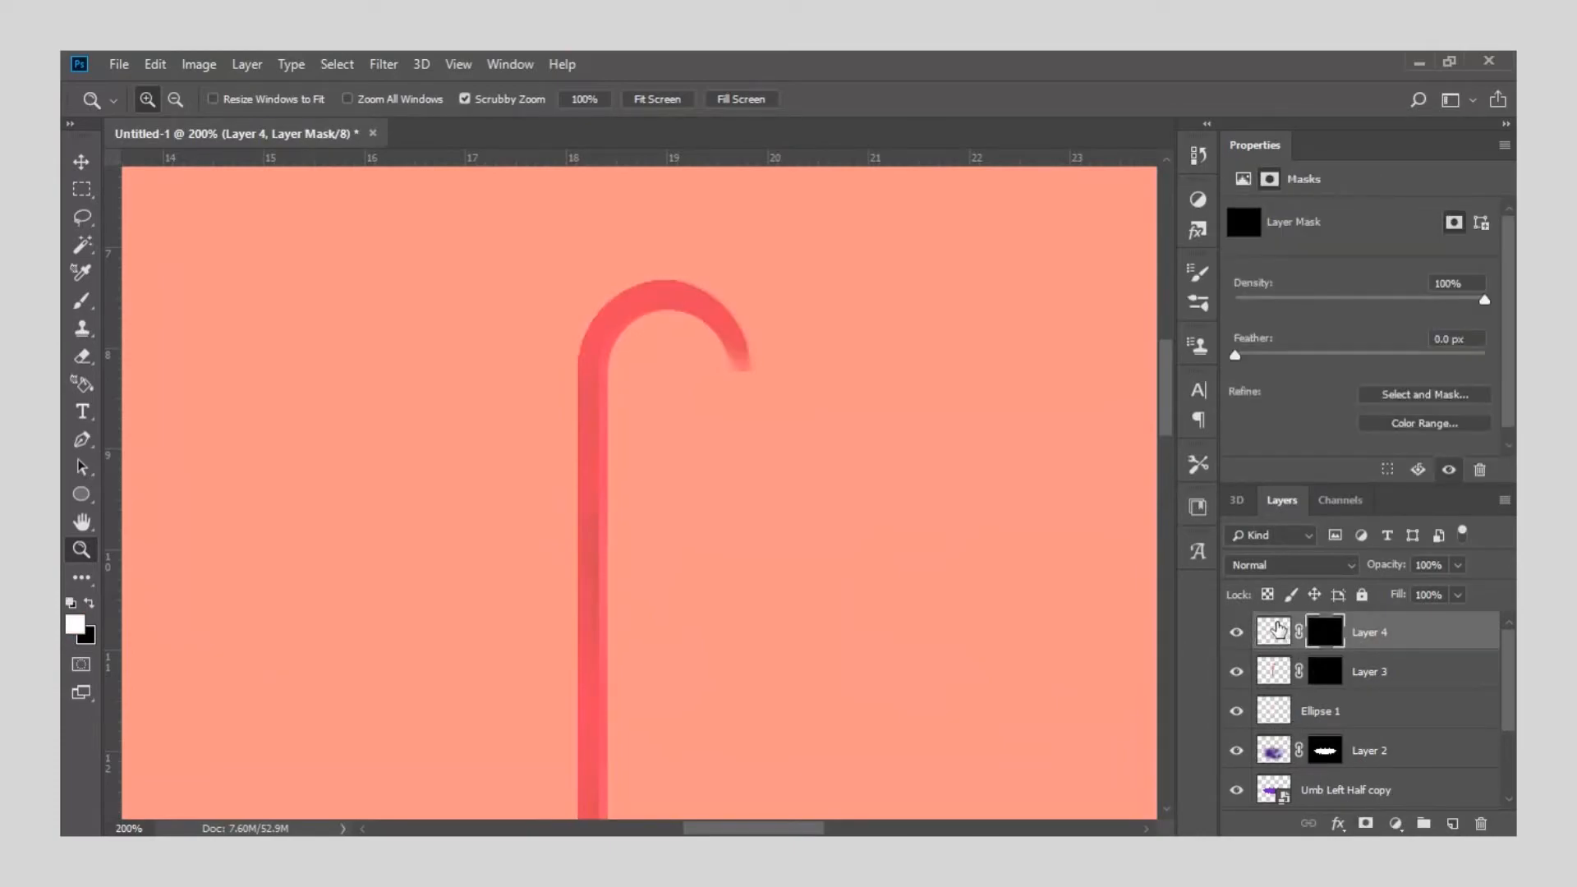
# Shade the handle's right-hand edge in dark red on the masked Layer 4 with a 40 px Brush, from the hook down to its base.
pyautogui.click(81, 301)
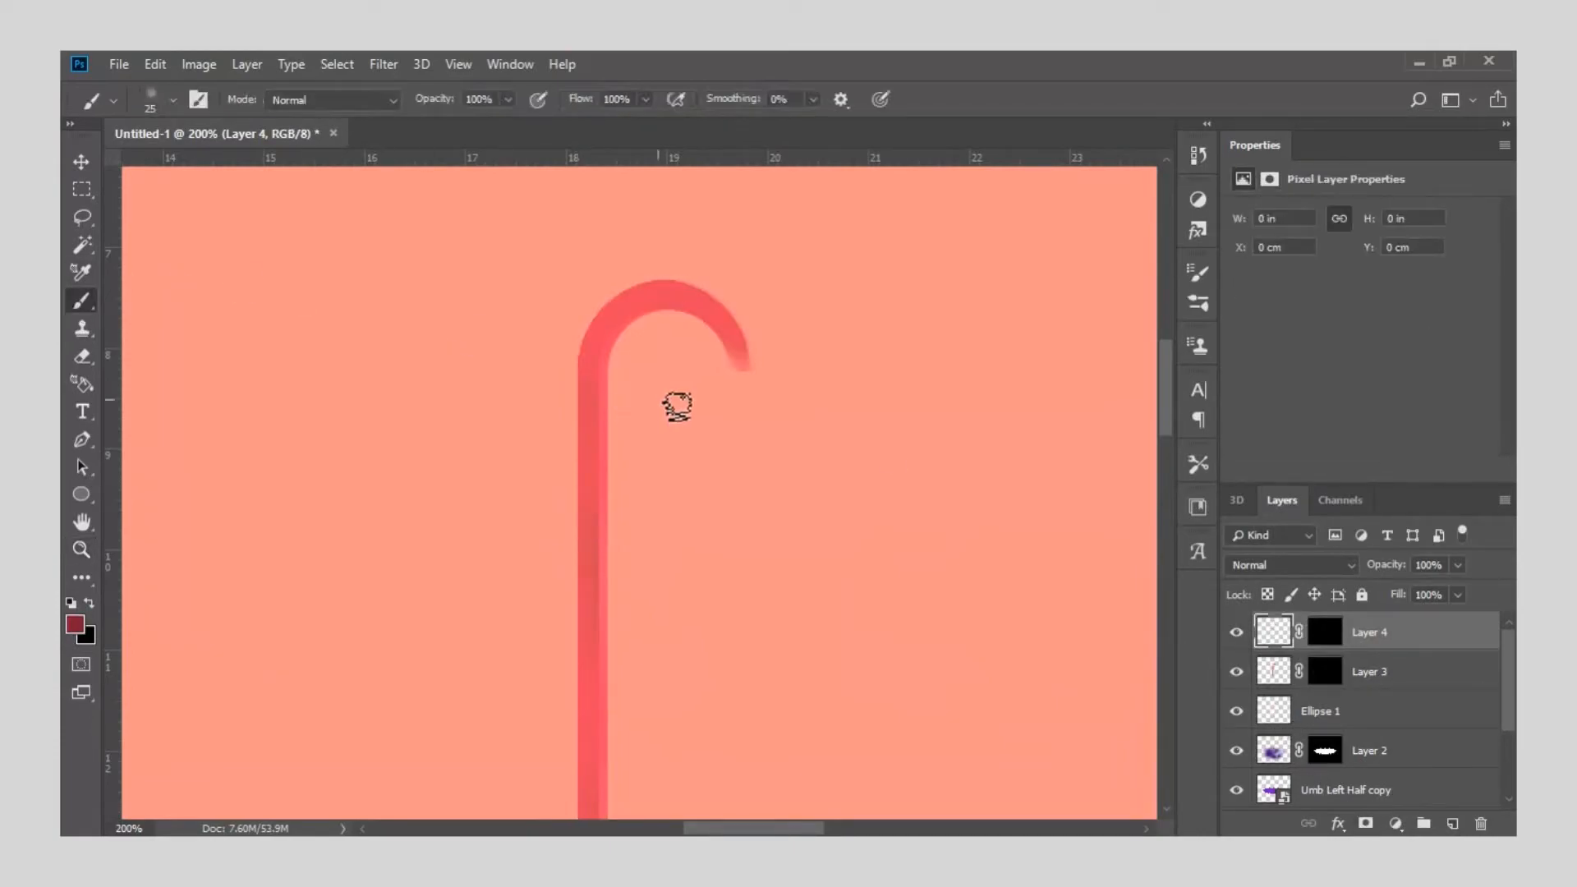
pyautogui.press(']')
pyautogui.press(']')
pyautogui.press(']')
pyautogui.moveTo(599, 282); pyautogui.dragTo(722, 356)
pyautogui.moveTo(618, 340); pyautogui.dragTo(622, 661)
pyautogui.scroll(-3, 621, 661)
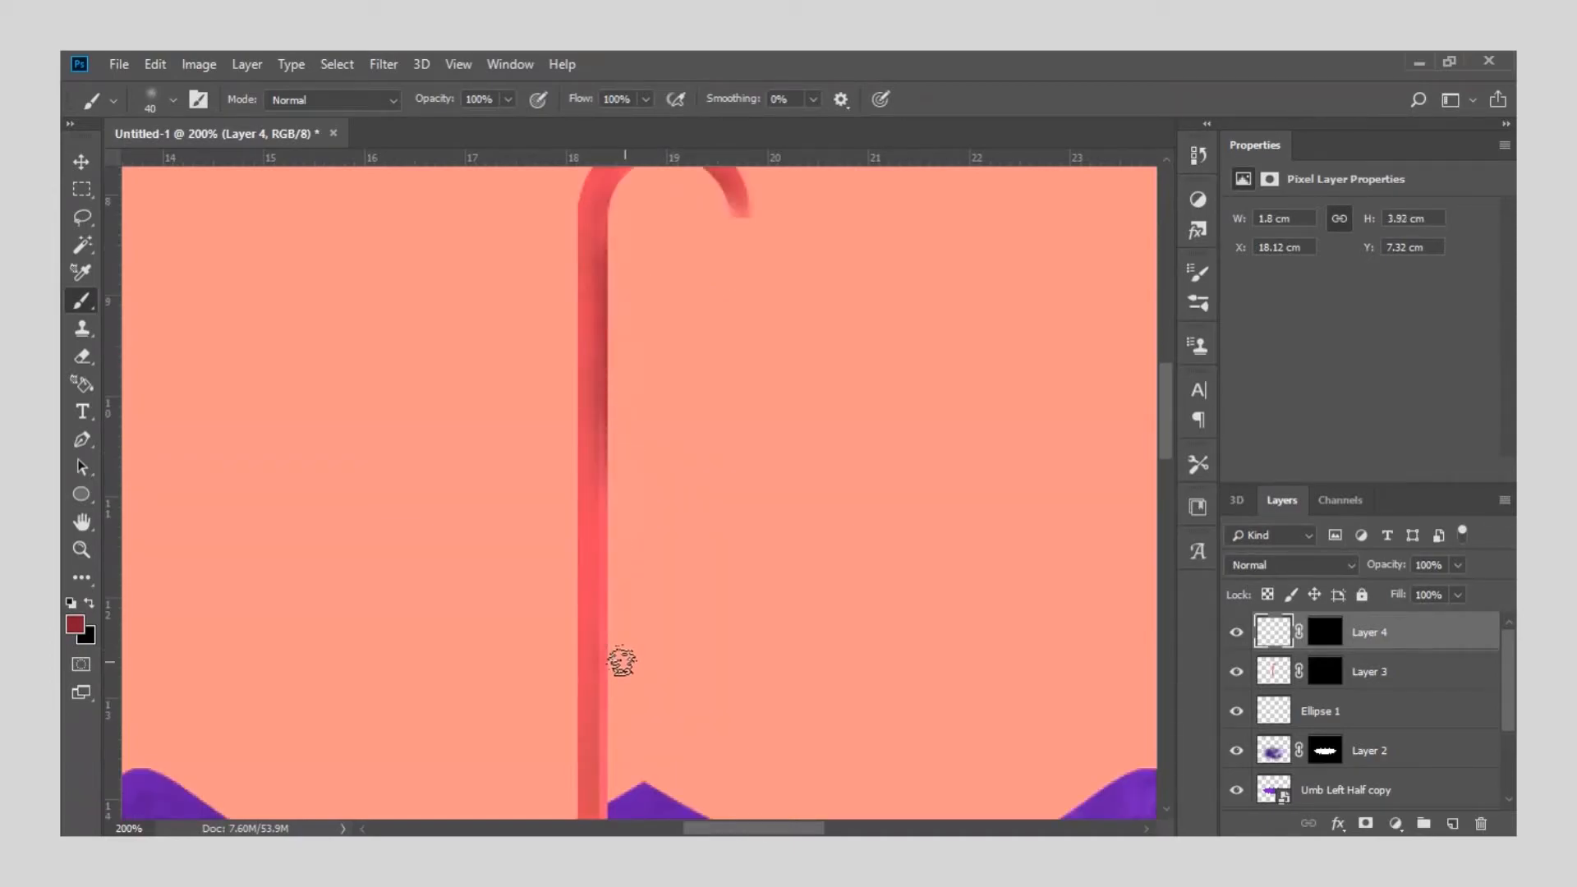
pyautogui.moveTo(621, 504)
pyautogui.mouseDown()
pyautogui.moveTo(622, 739)
pyautogui.moveTo(621, 541)
pyautogui.moveTo(619, 706)
pyautogui.mouseUp()
pyautogui.scroll(-4, 619, 707)
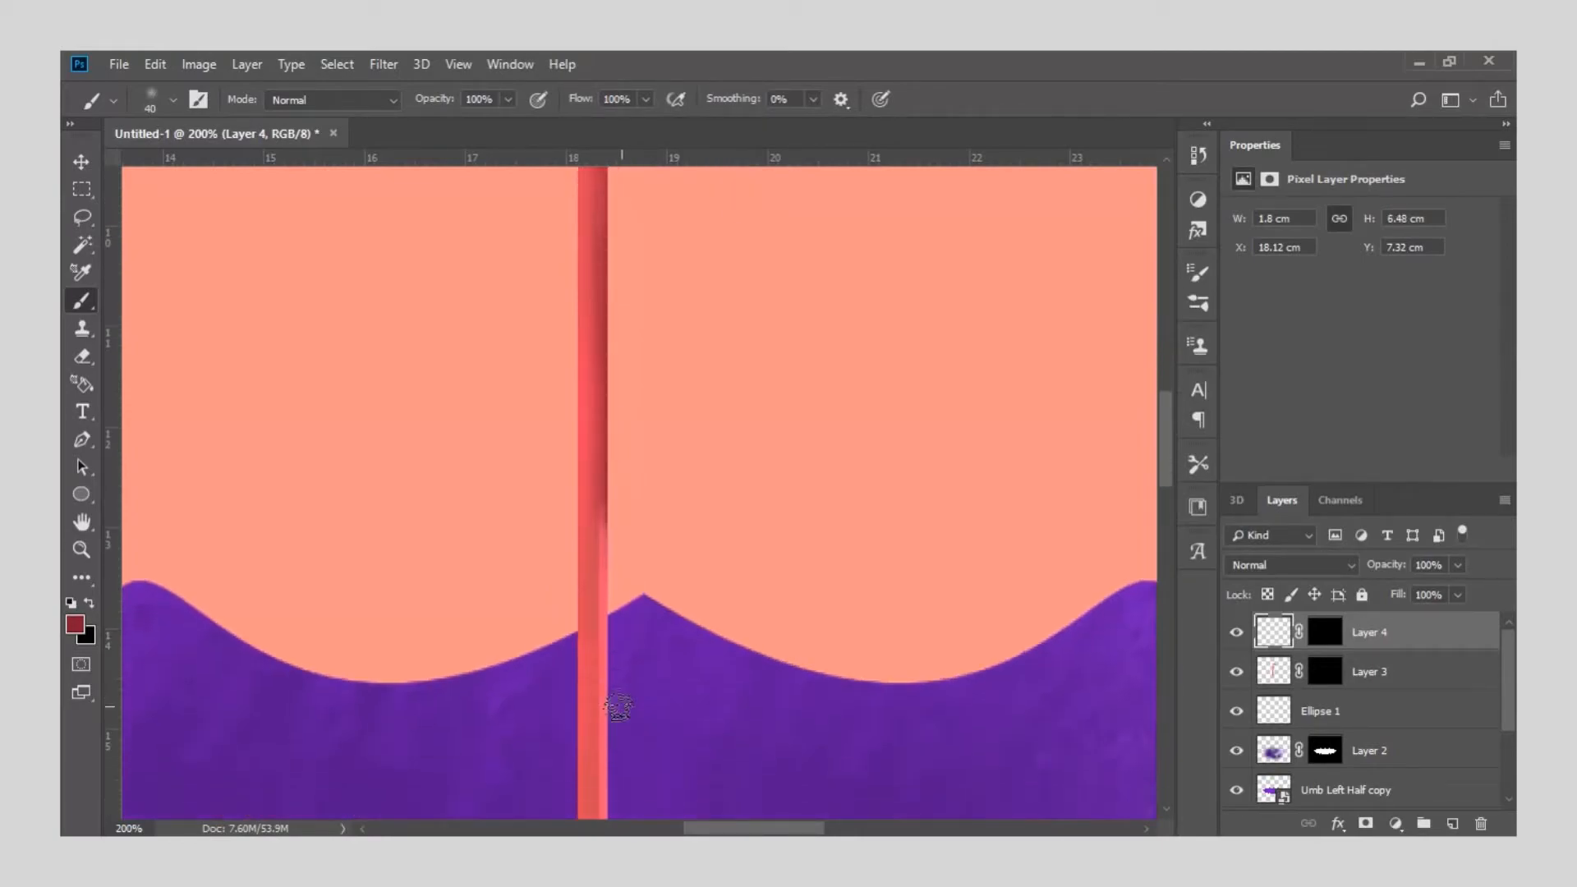
pyautogui.moveTo(619, 651)
pyautogui.mouseDown()
pyautogui.moveTo(609, 539)
pyautogui.moveTo(623, 687)
pyautogui.moveTo(609, 528)
pyautogui.moveTo(620, 743)
pyautogui.mouseUp()
pyautogui.moveTo(619, 742)
pyautogui.mouseDown()
pyautogui.moveTo(612, 451)
pyautogui.moveTo(630, 443)
pyautogui.mouseUp()
pyautogui.scroll(-3, 616, 704)
pyautogui.scroll(-4, 648, 675)
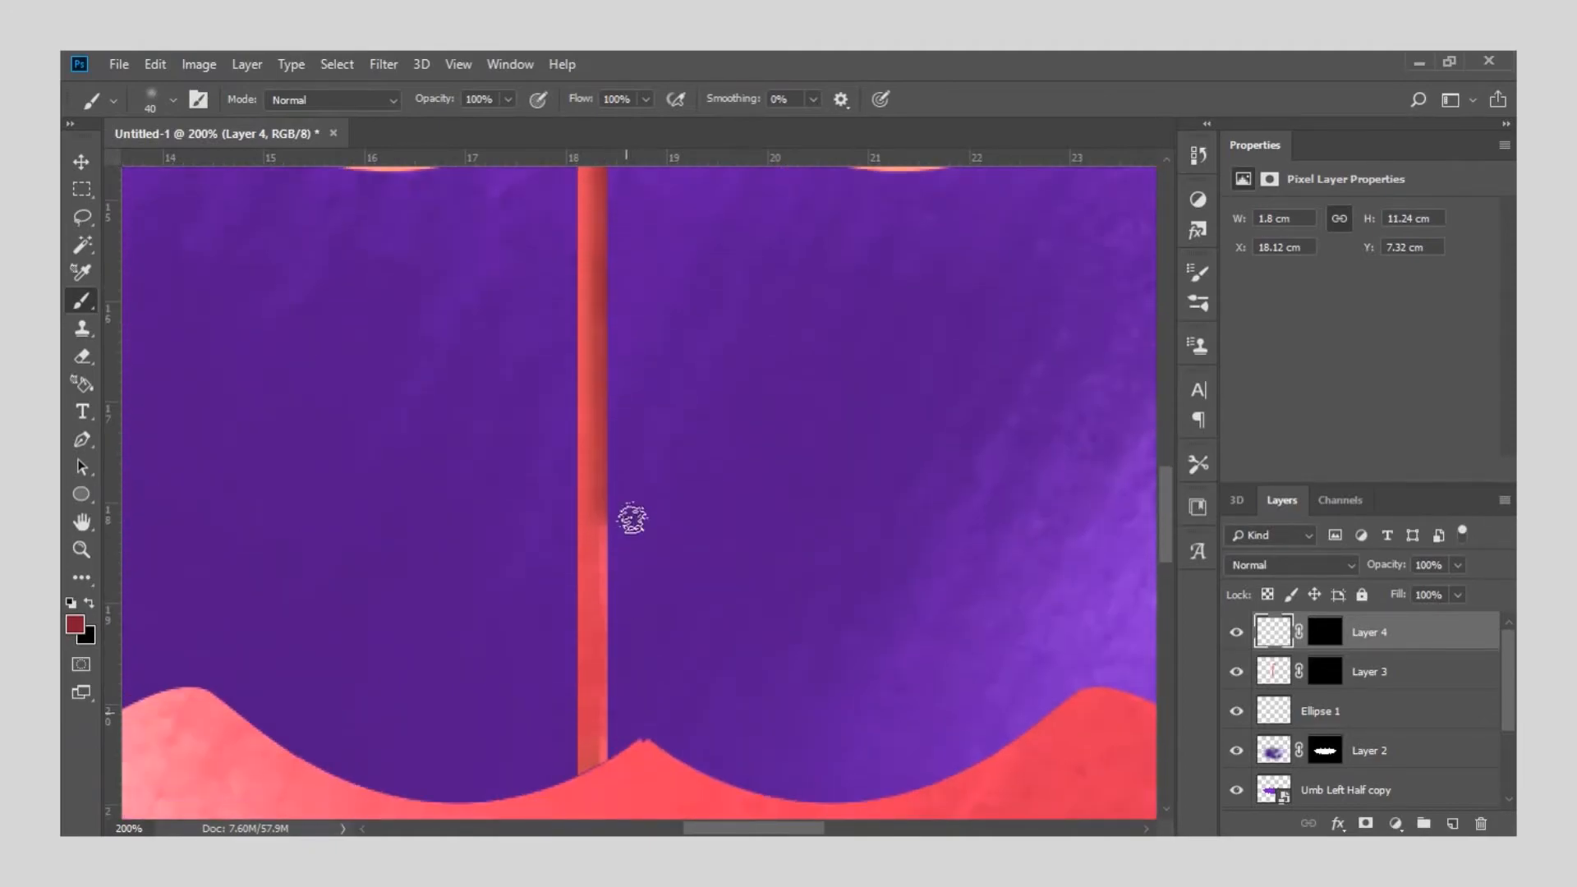
pyautogui.moveTo(624, 556)
pyautogui.mouseDown()
pyautogui.moveTo(605, 556)
pyautogui.moveTo(598, 750)
pyautogui.moveTo(613, 331)
pyautogui.mouseUp()
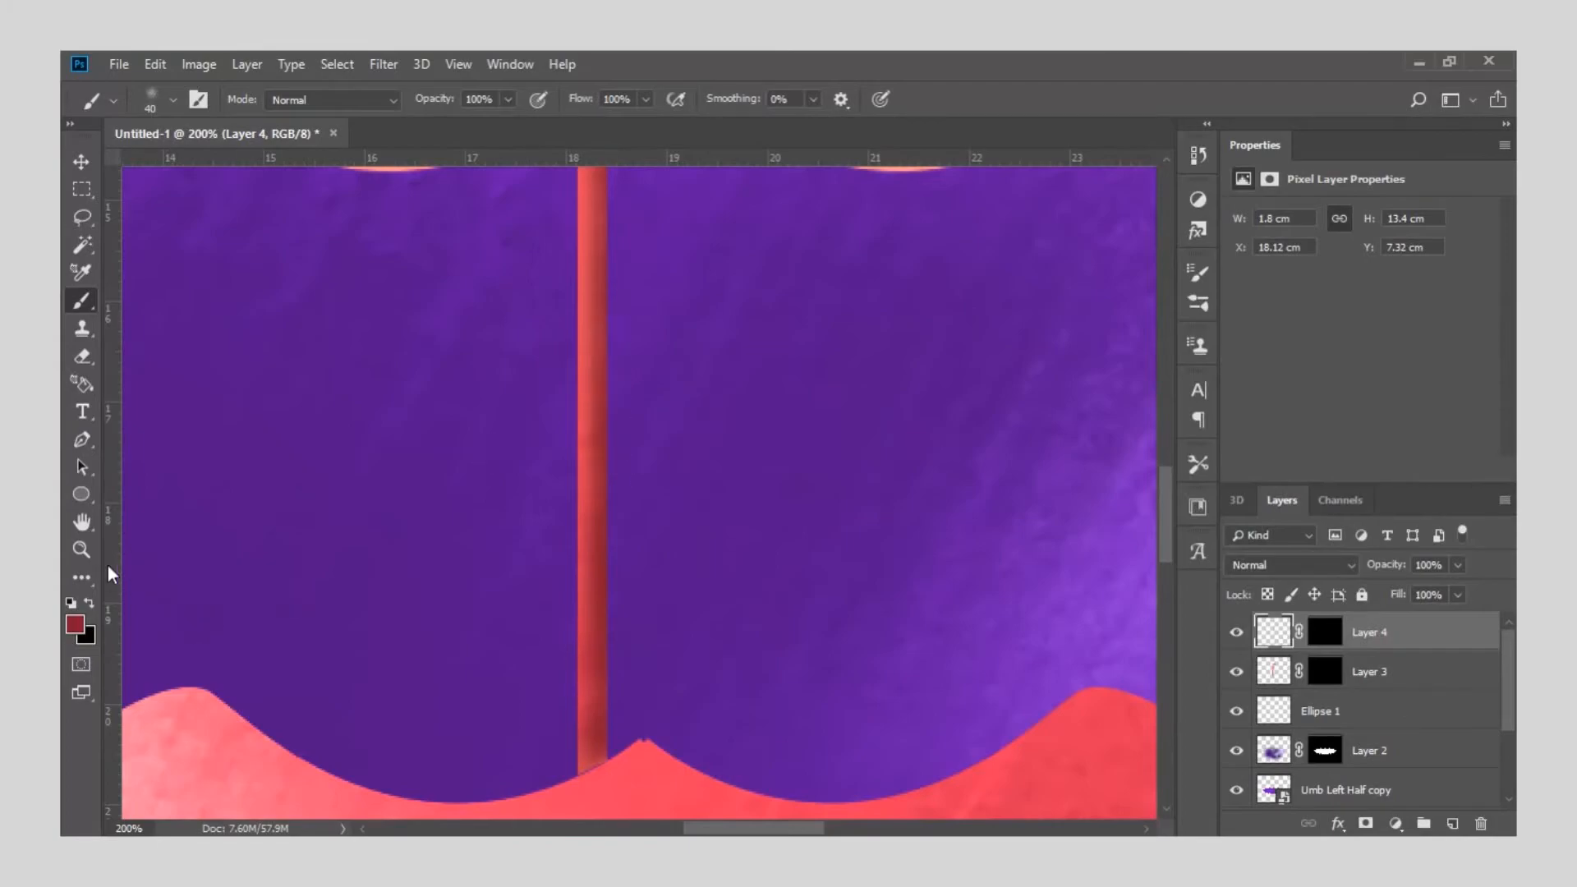
# On a new layer, stroke a light purple curved rib about 5 cm wide and 9.1 cm tall from the canopy's first peak, with simulated brush pressure.
pyautogui.doubleClick(81, 549)
pyautogui.click(646, 99)
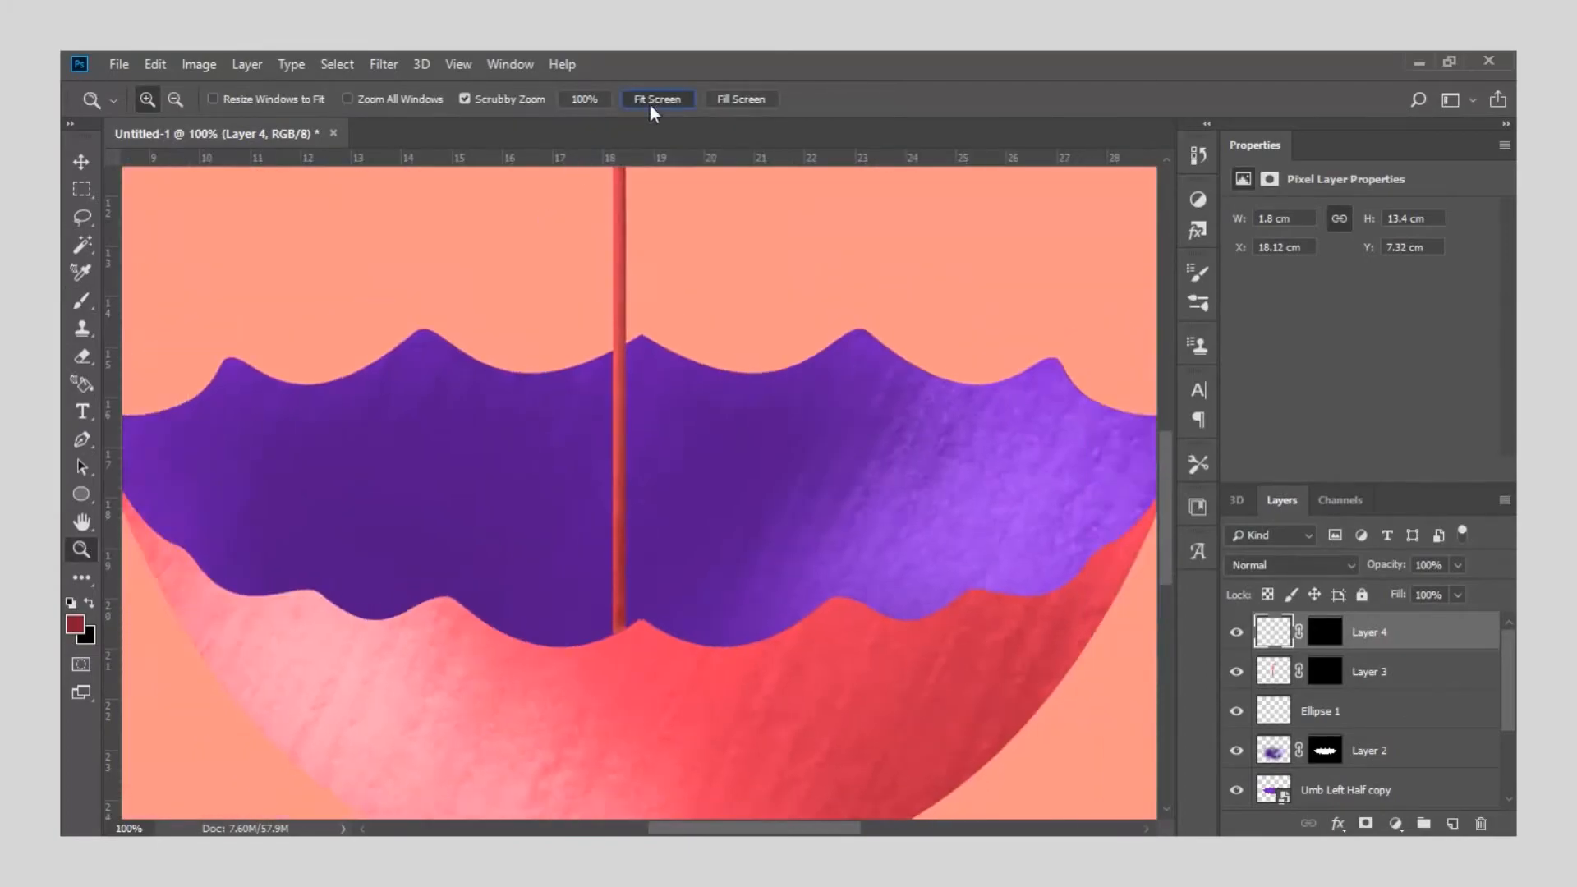
pyautogui.click(645, 386)
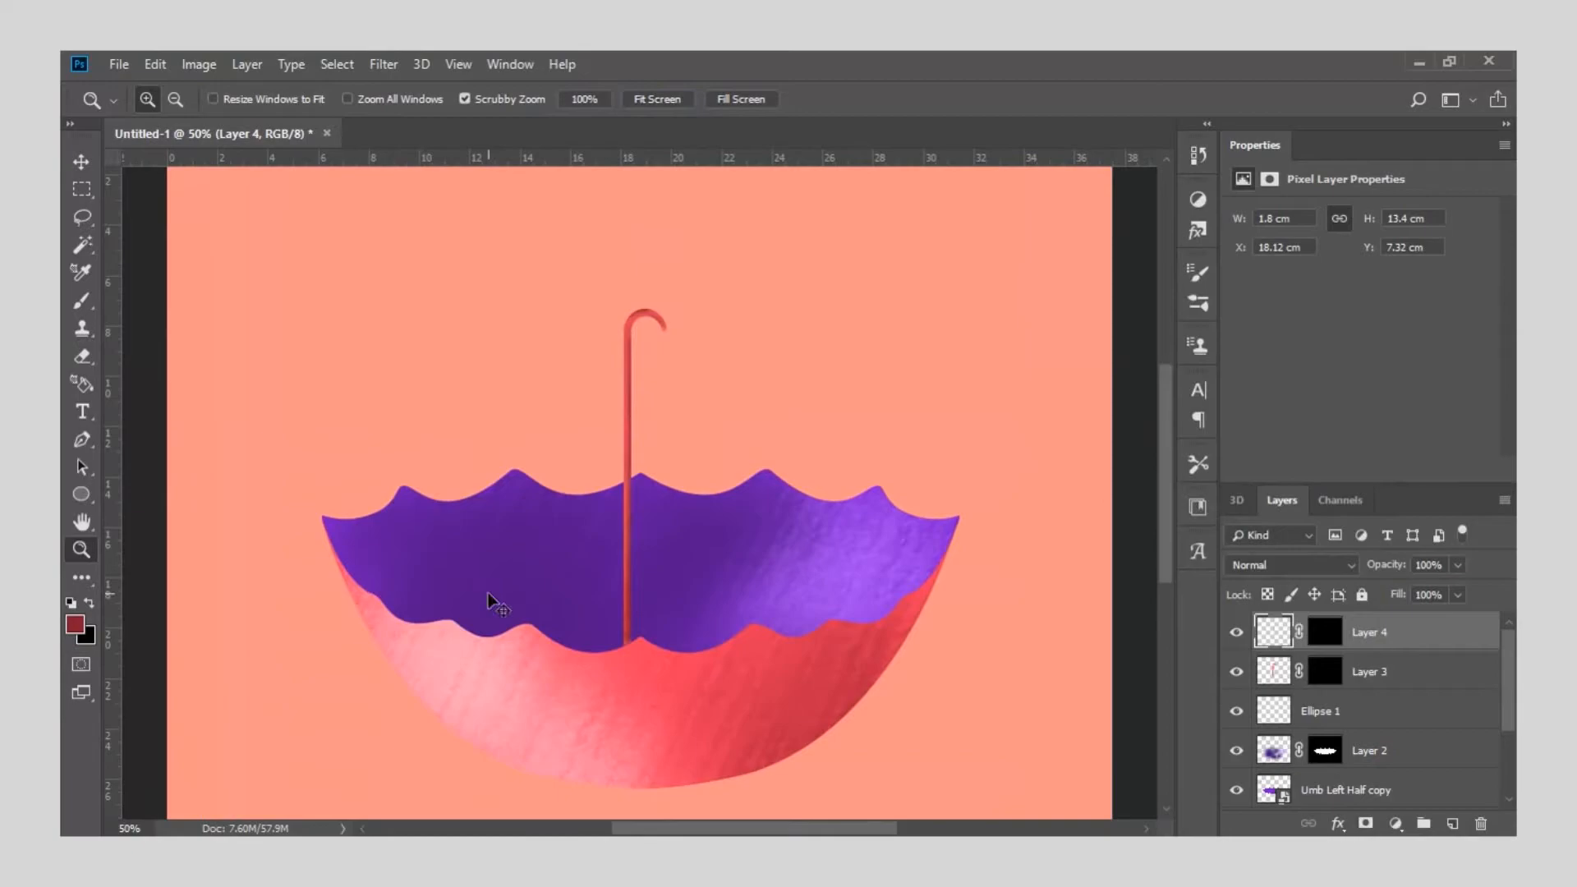
pyautogui.press('p')
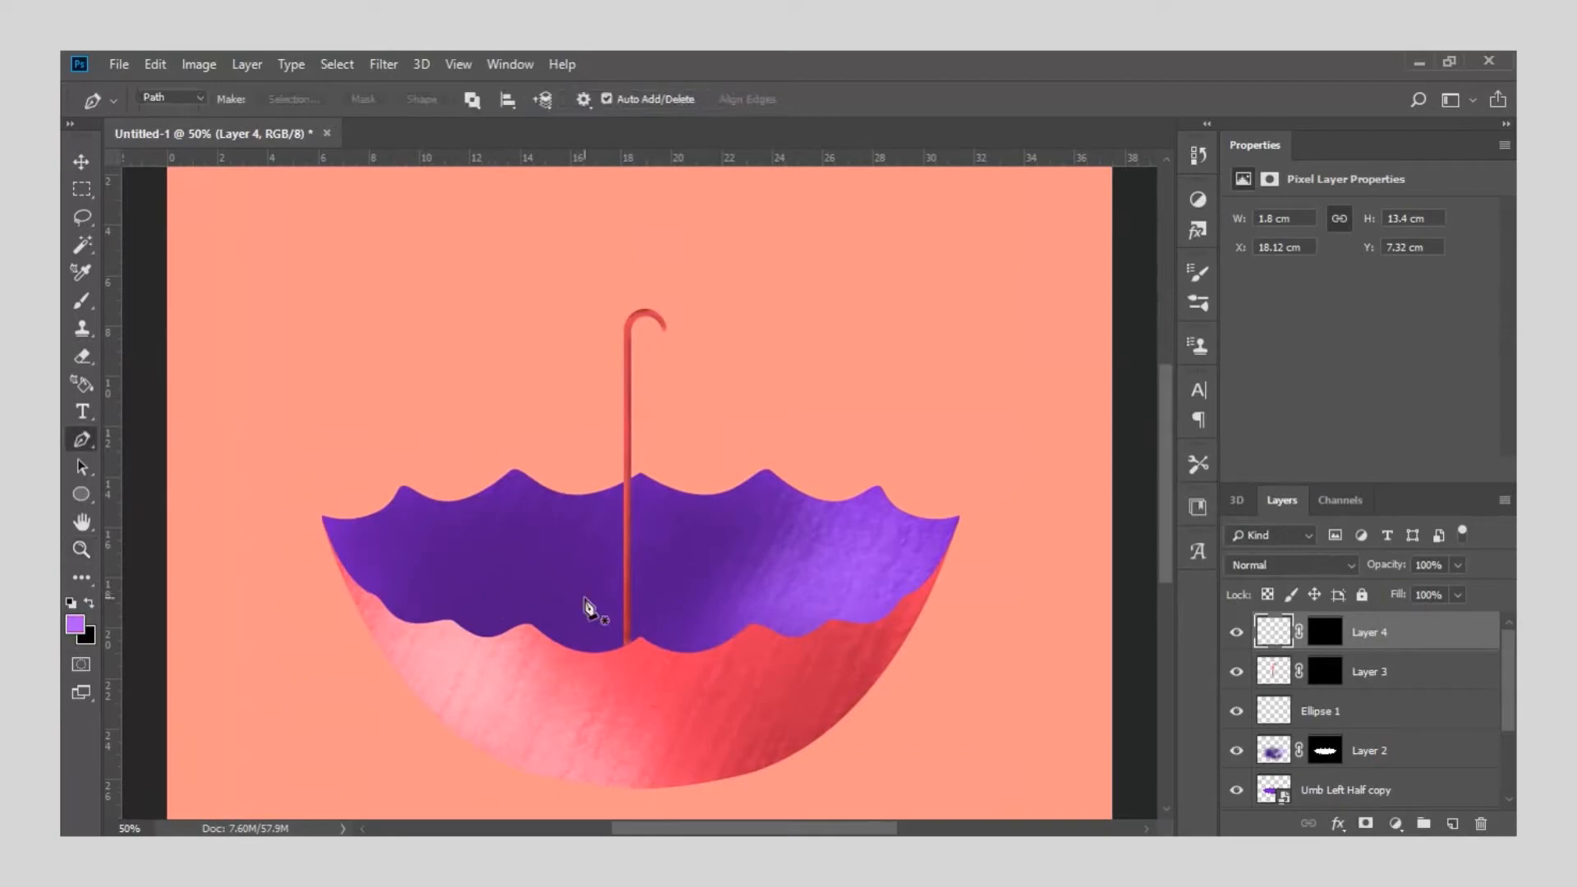
pyautogui.click(1452, 823)
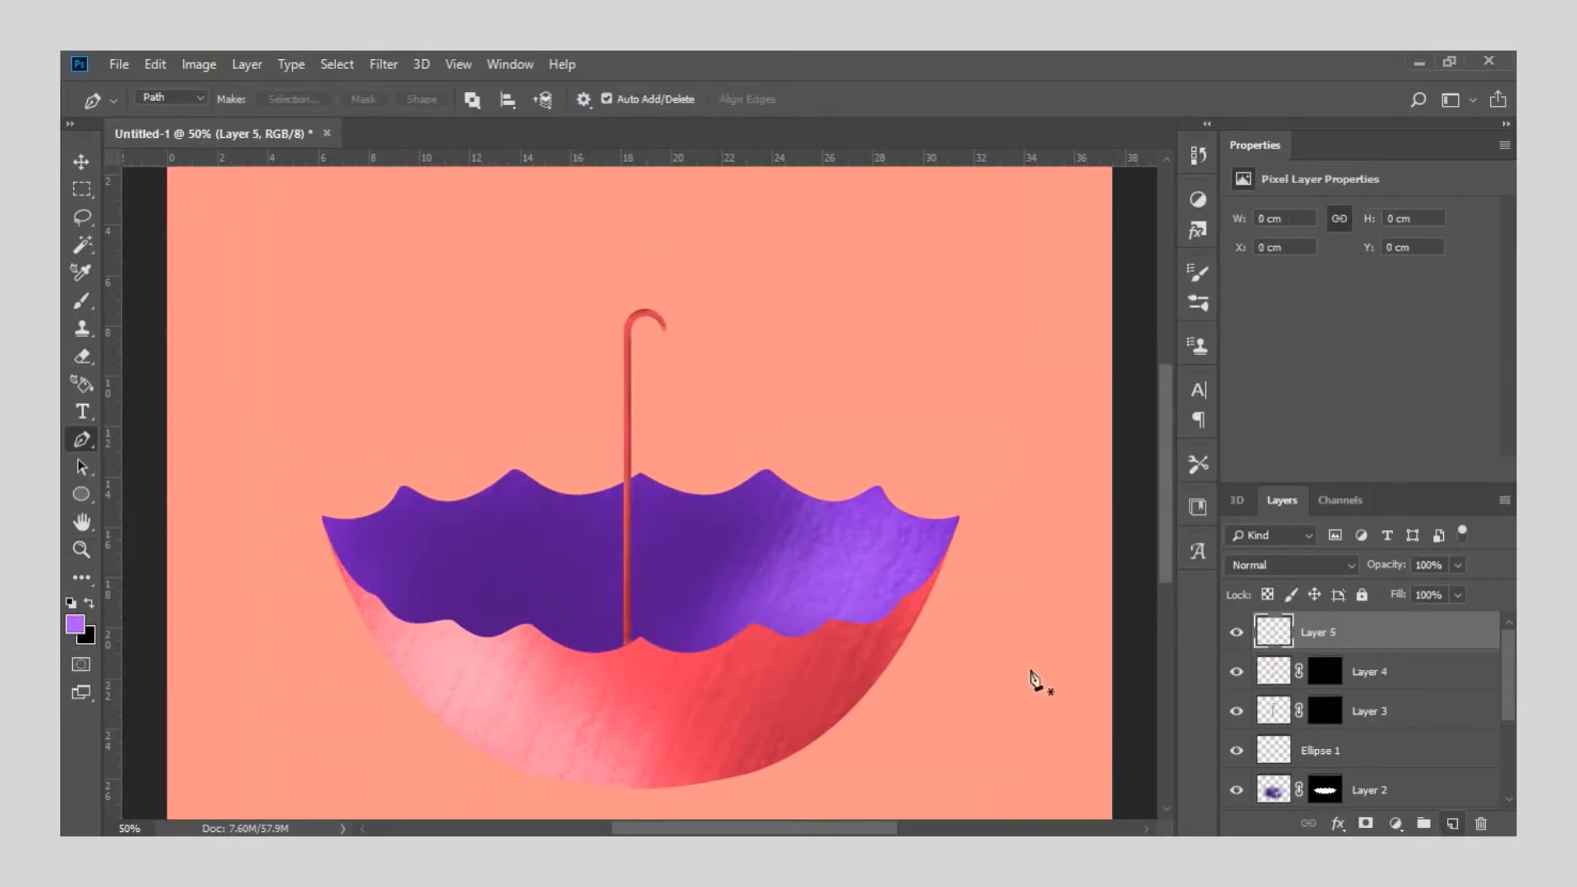
pyautogui.click(401, 487)
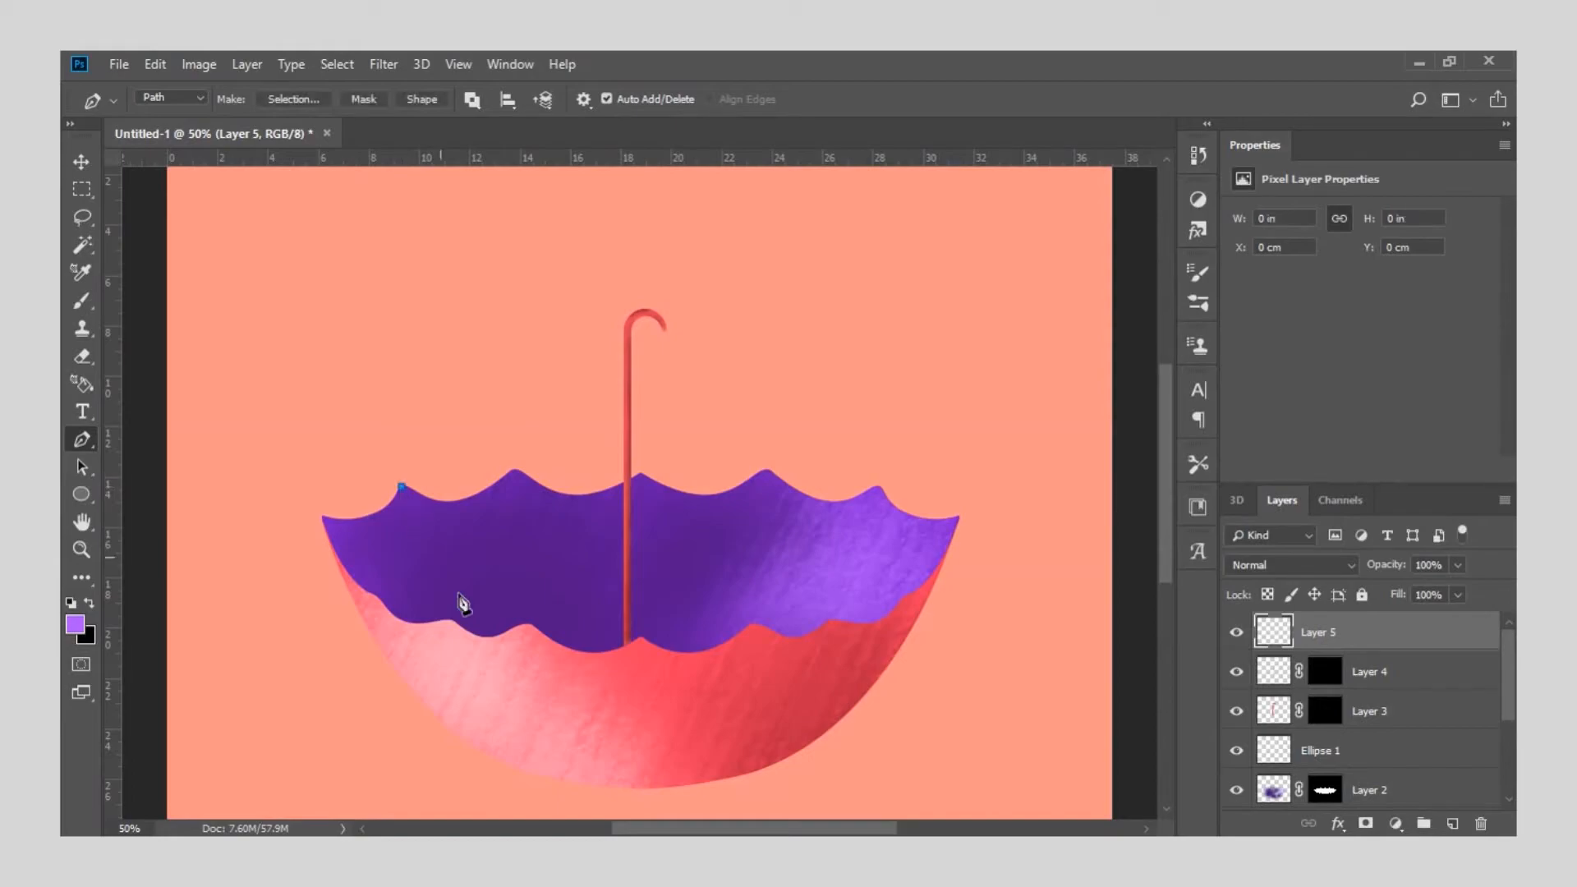
pyautogui.moveTo(523, 712); pyautogui.dragTo(617, 763)
pyautogui.rightClick(618, 765)
pyautogui.click(704, 478)
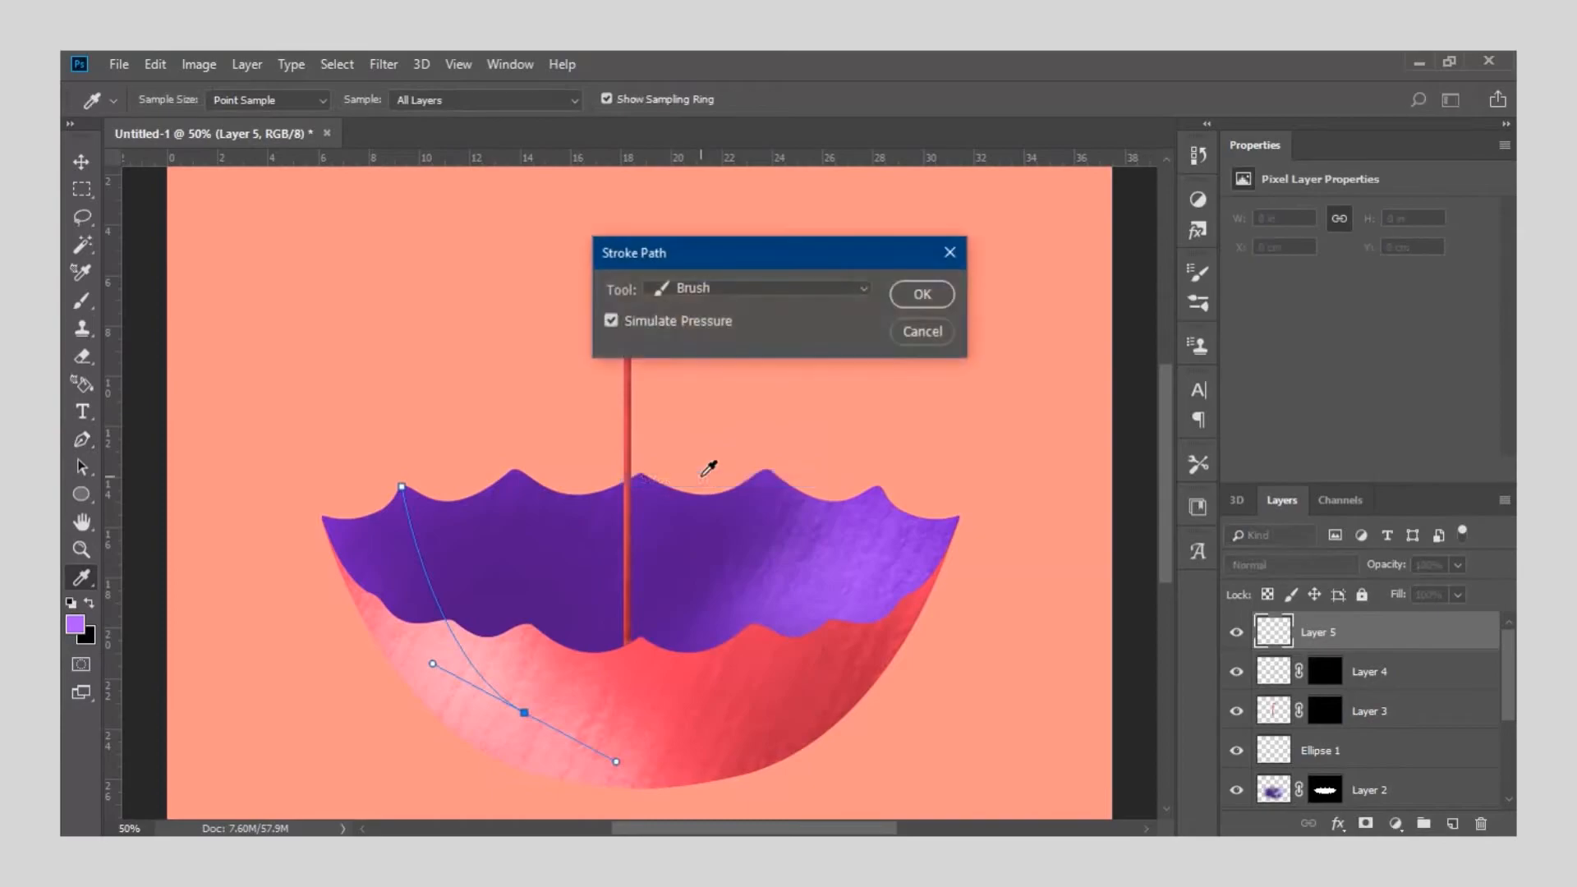
pyautogui.click(920, 294)
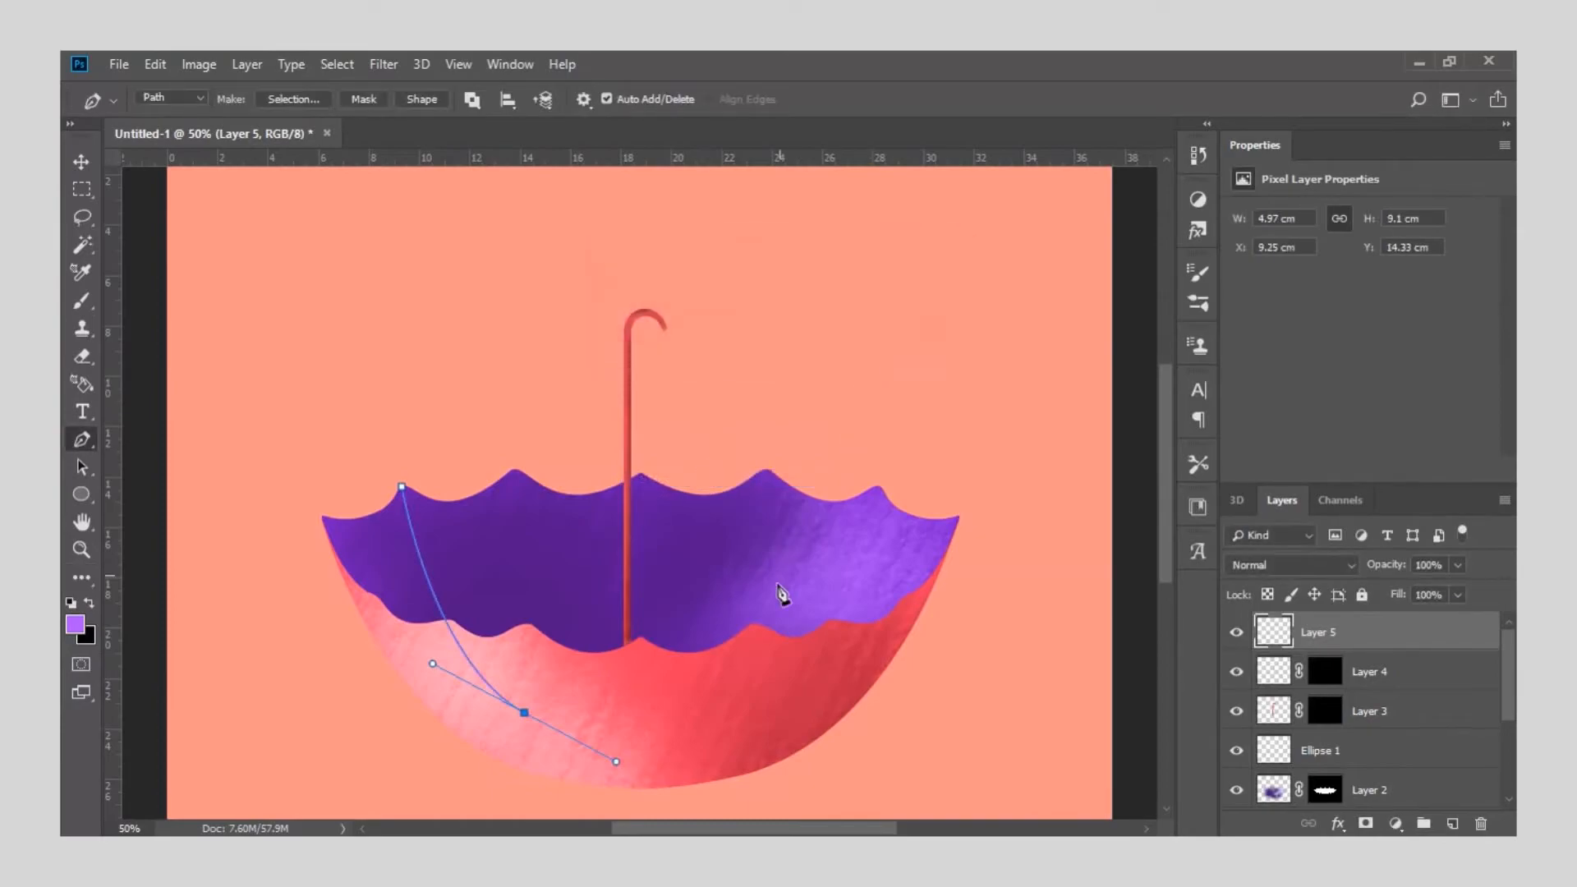
pyautogui.press('Return')
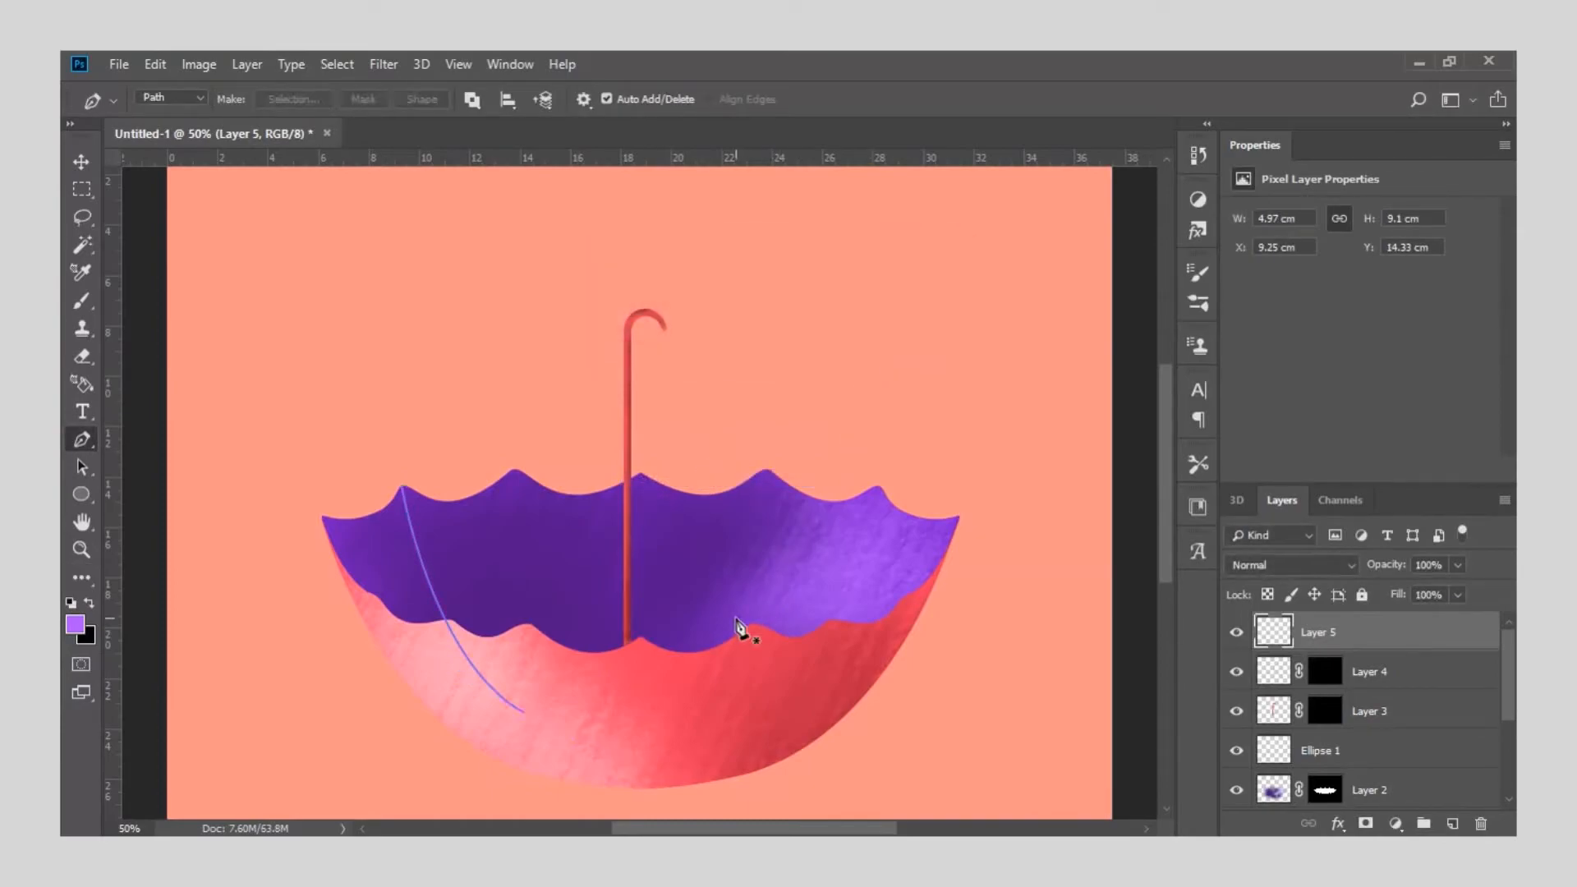
# Draw a curved Pen path from the second canopy peak down into the red shell and stroke it with the Brush and simulated pressure.
pyautogui.click(515, 471)
pyautogui.moveTo(597, 700); pyautogui.dragTo(670, 748)
pyautogui.rightClick(671, 749)
pyautogui.click(726, 460)
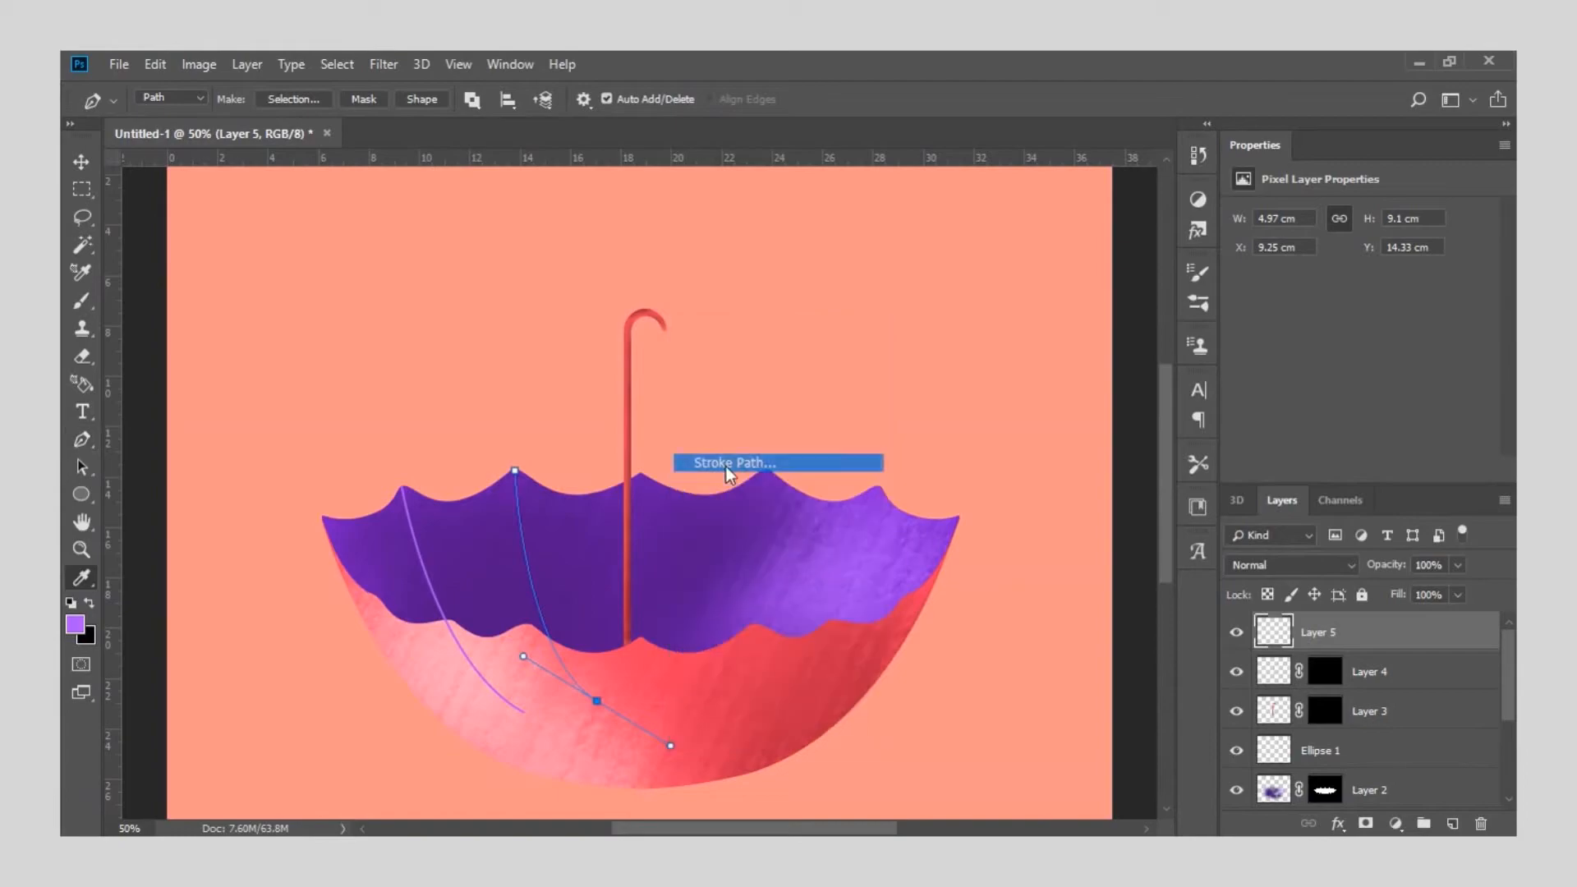
pyautogui.click(913, 302)
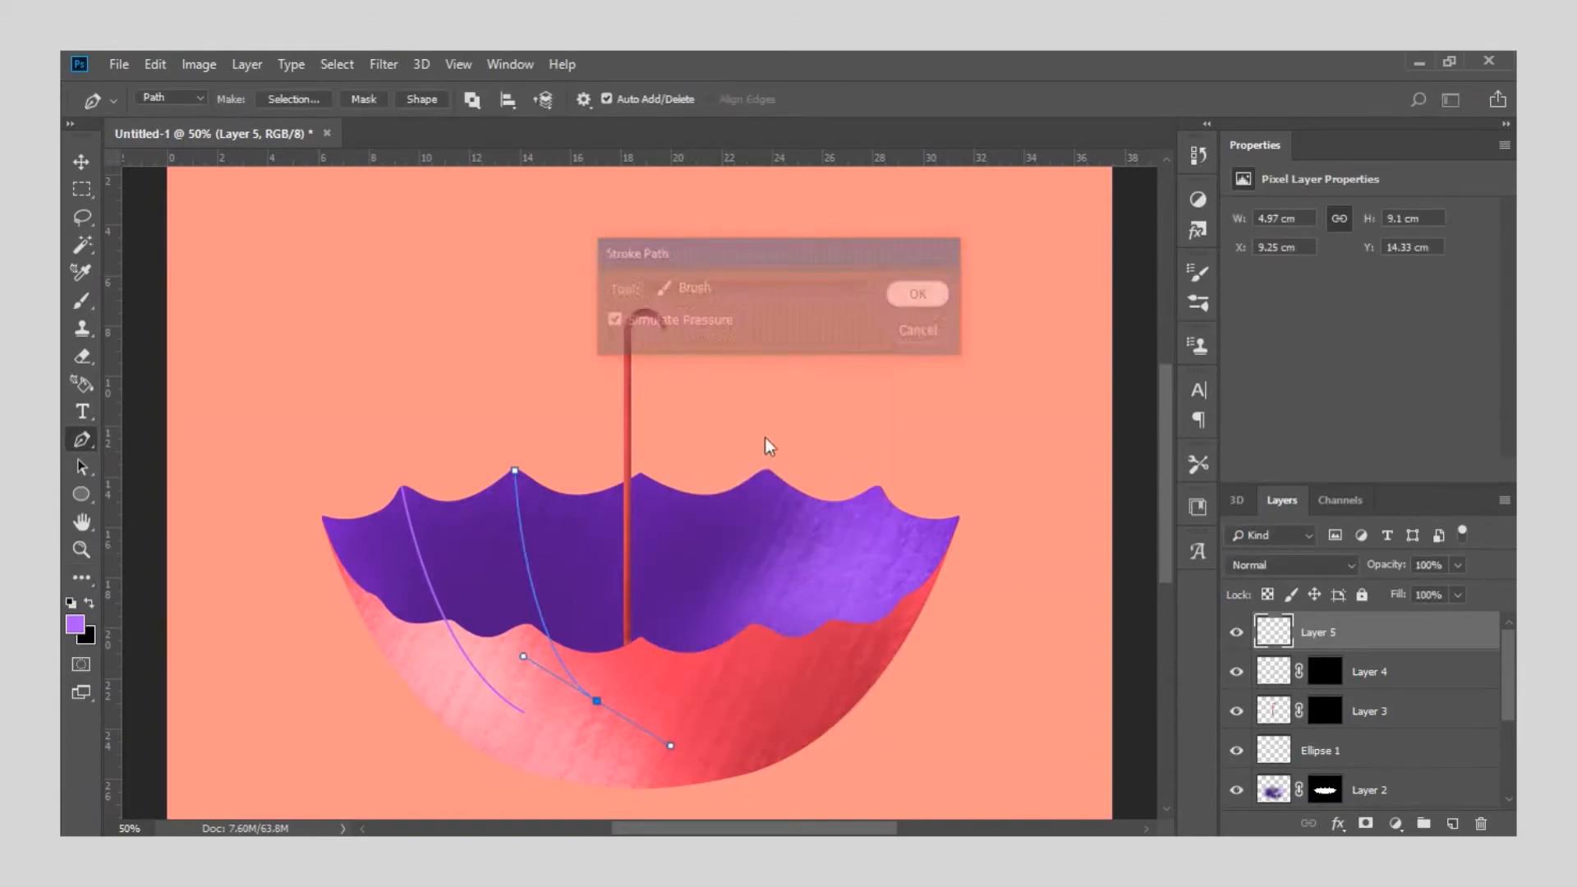
pyautogui.click(642, 474)
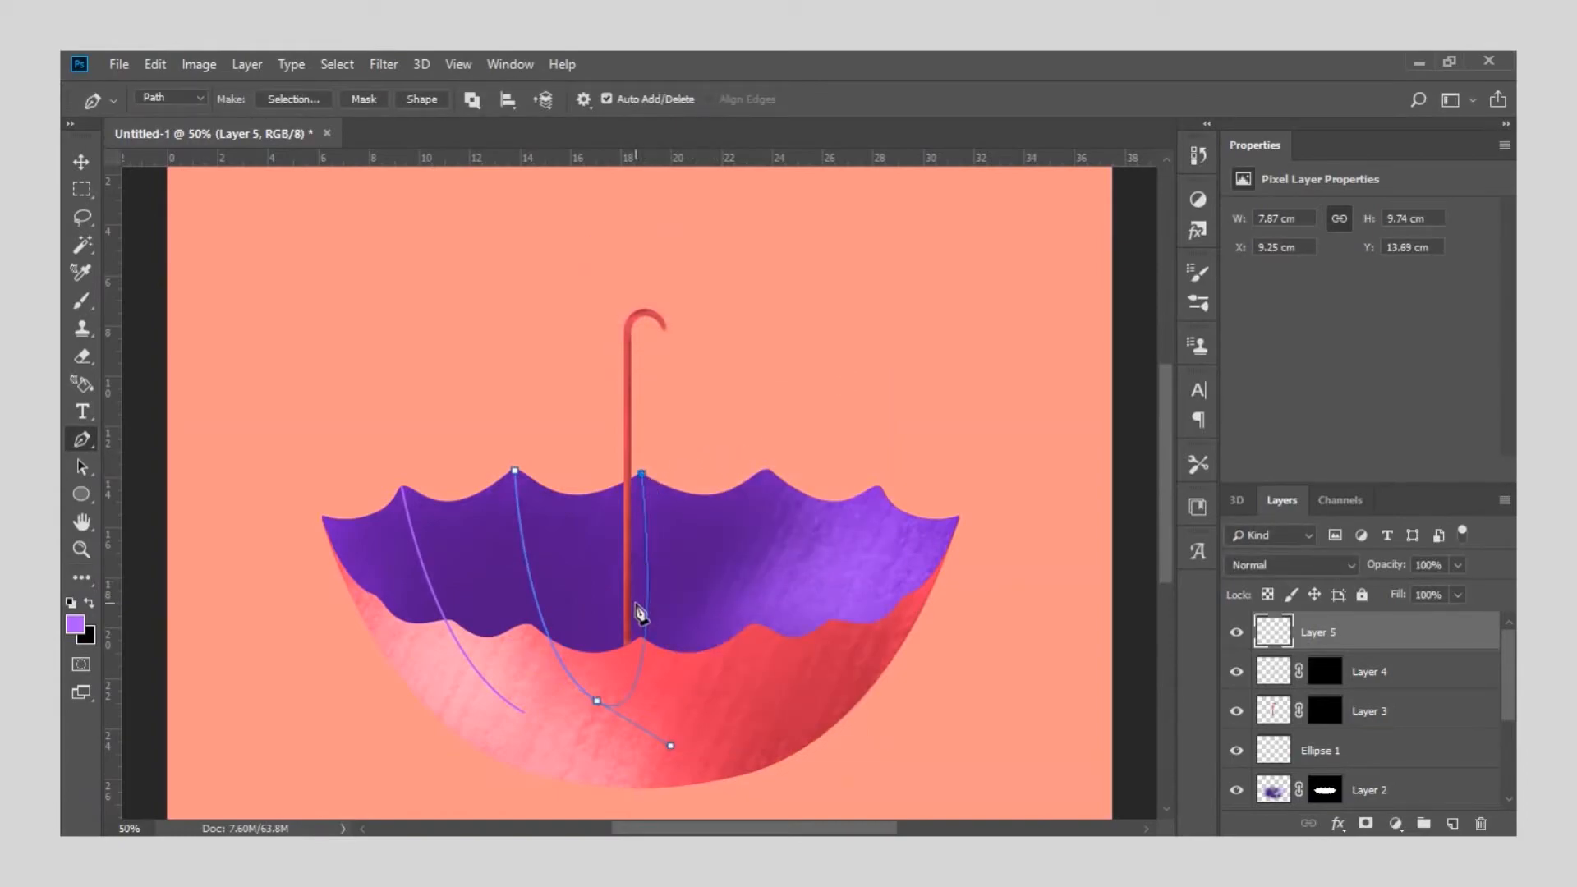
pyautogui.click(598, 698)
pyautogui.moveTo(608, 703); pyautogui.dragTo(611, 707)
pyautogui.click(643, 525)
pyautogui.hotkey('ctrl', 'z')
pyautogui.press('Return')
# Add a slightly curved light purple rib from the central peak beside the handle down into the red shell by stroking a Pen path.
pyautogui.click(641, 477)
pyautogui.moveTo(626, 708); pyautogui.dragTo(608, 770)
pyautogui.rightClick(611, 767)
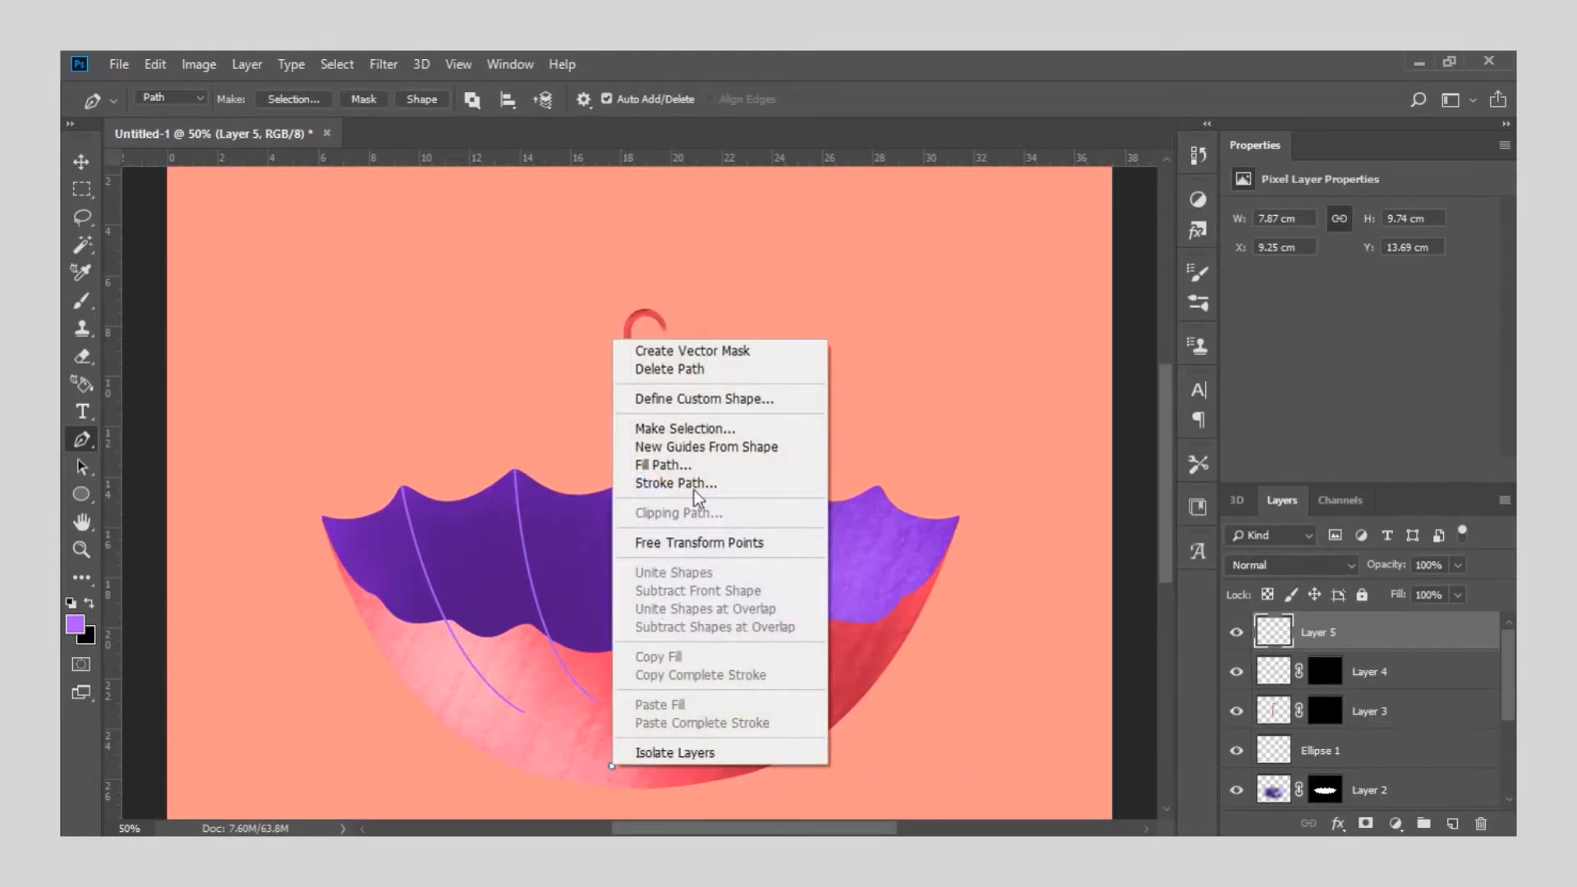
pyautogui.click(694, 494)
pyautogui.press('Return')
pyautogui.press('Return')
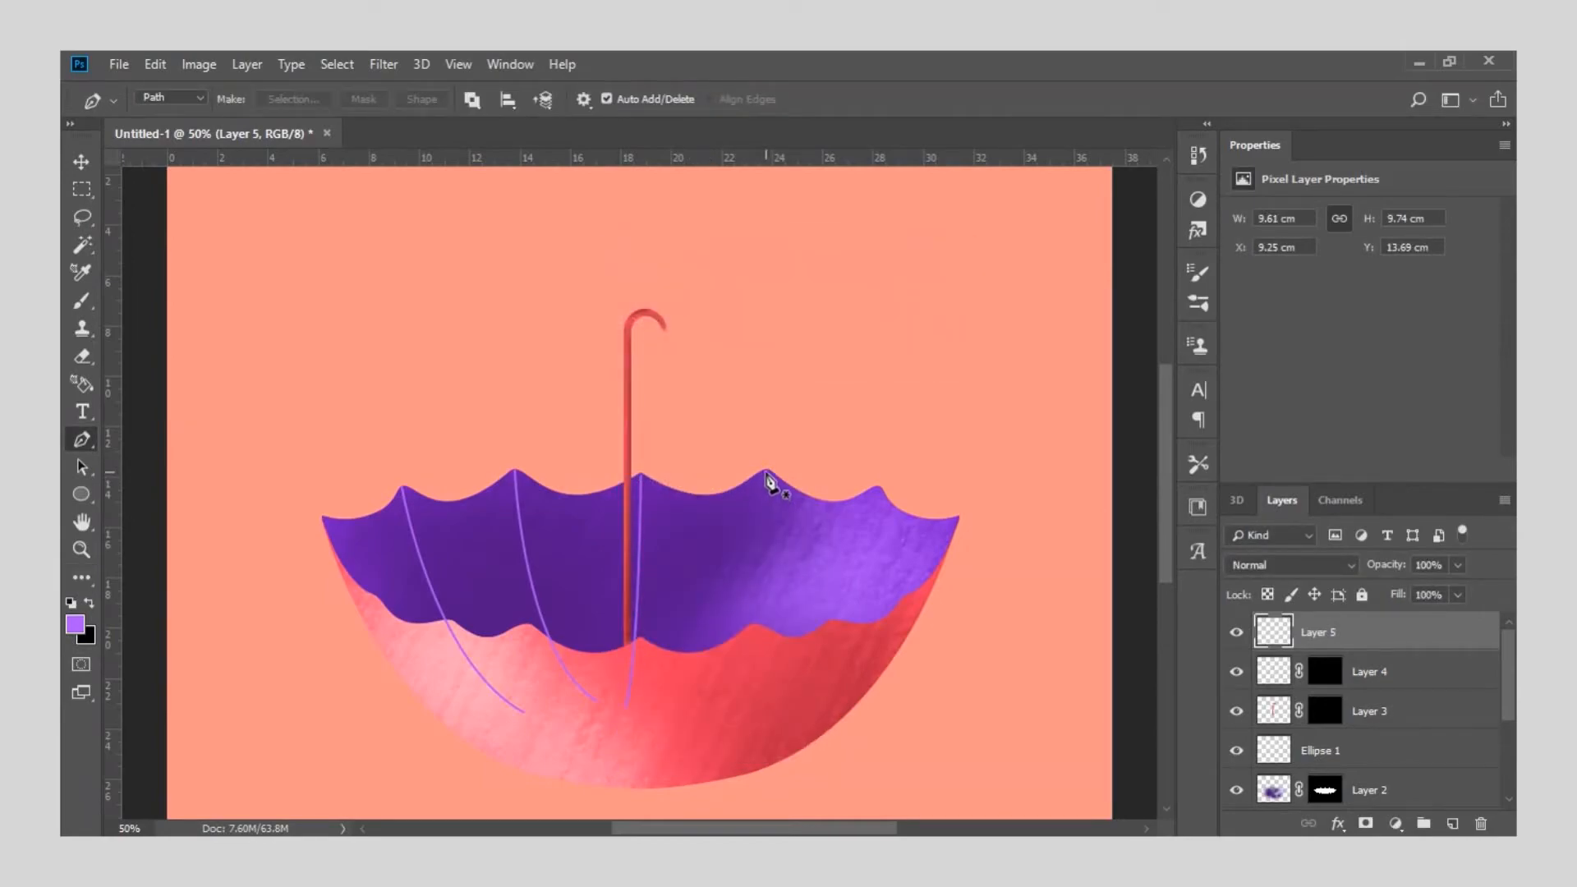
# Add a light purple rib curving from the first peak right of the handle down toward the shell's centre, as a stroked Pen path.
pyautogui.click(765, 471)
pyautogui.moveTo(647, 722); pyautogui.dragTo(566, 785)
pyautogui.rightClick(566, 785)
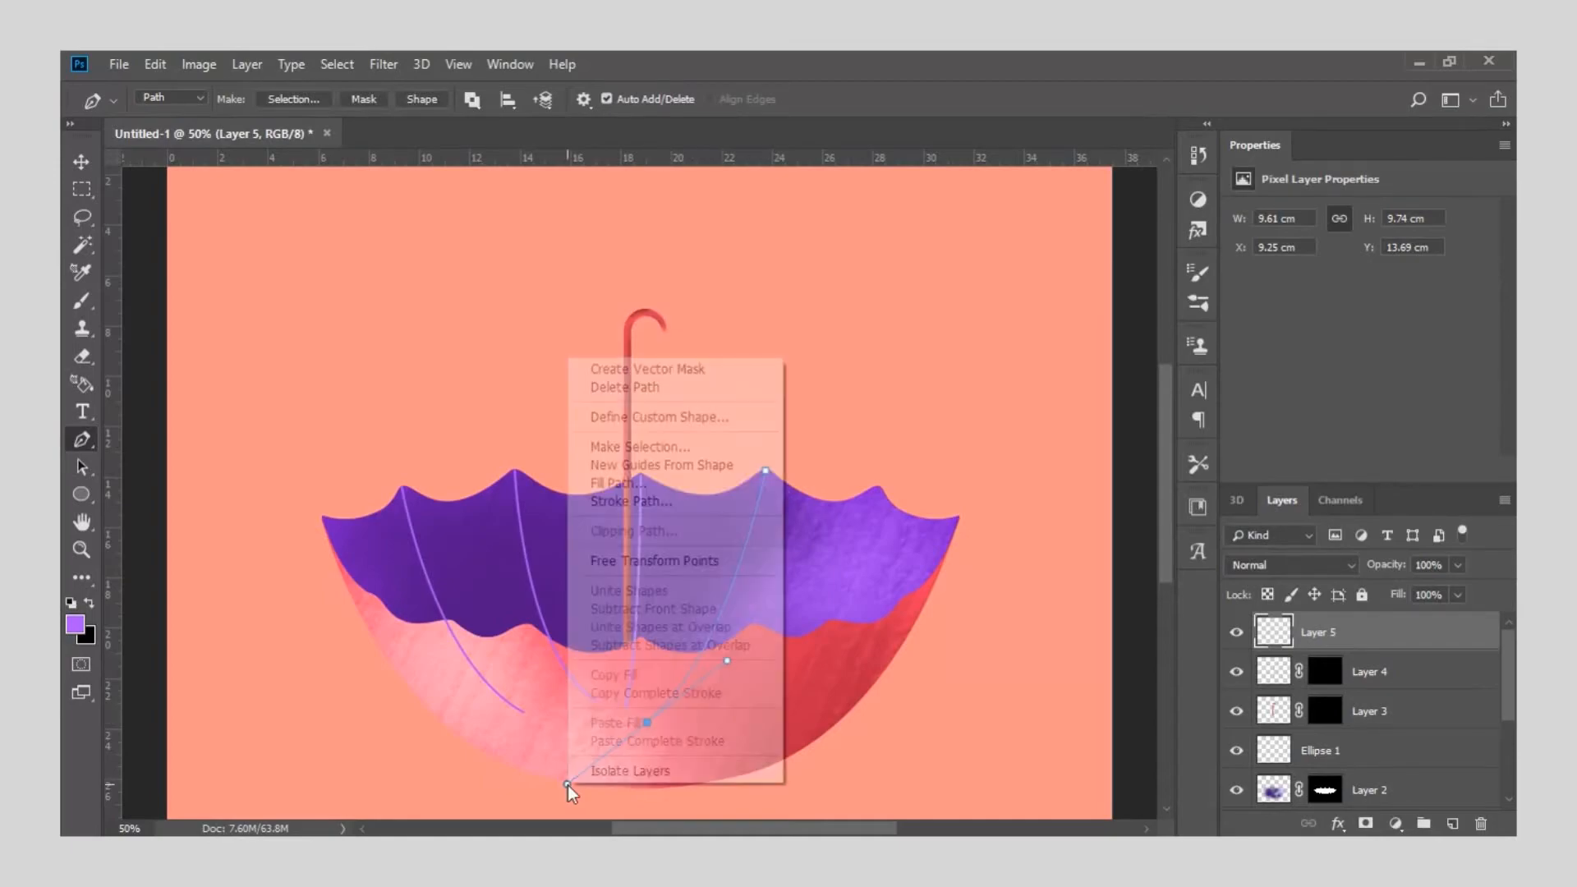
pyautogui.click(672, 504)
pyautogui.press('Return')
pyautogui.press('Return')
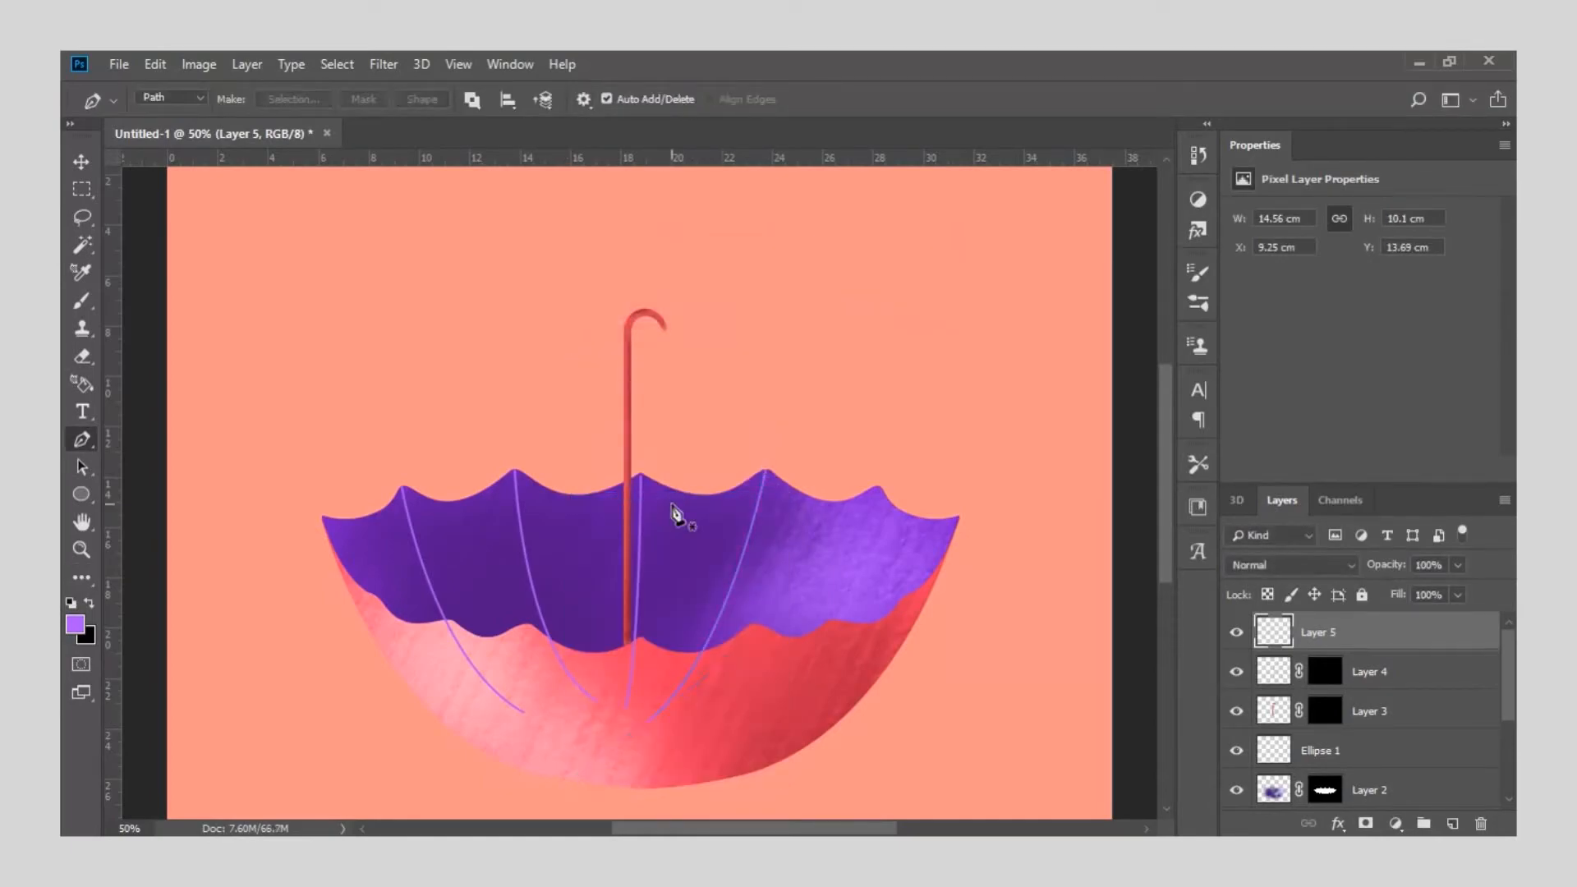
# Stroke a curved light purple rib from the rightmost rounded peak down into the red shell, and clear its path.
pyautogui.click(877, 488)
pyautogui.rightClick(611, 771)
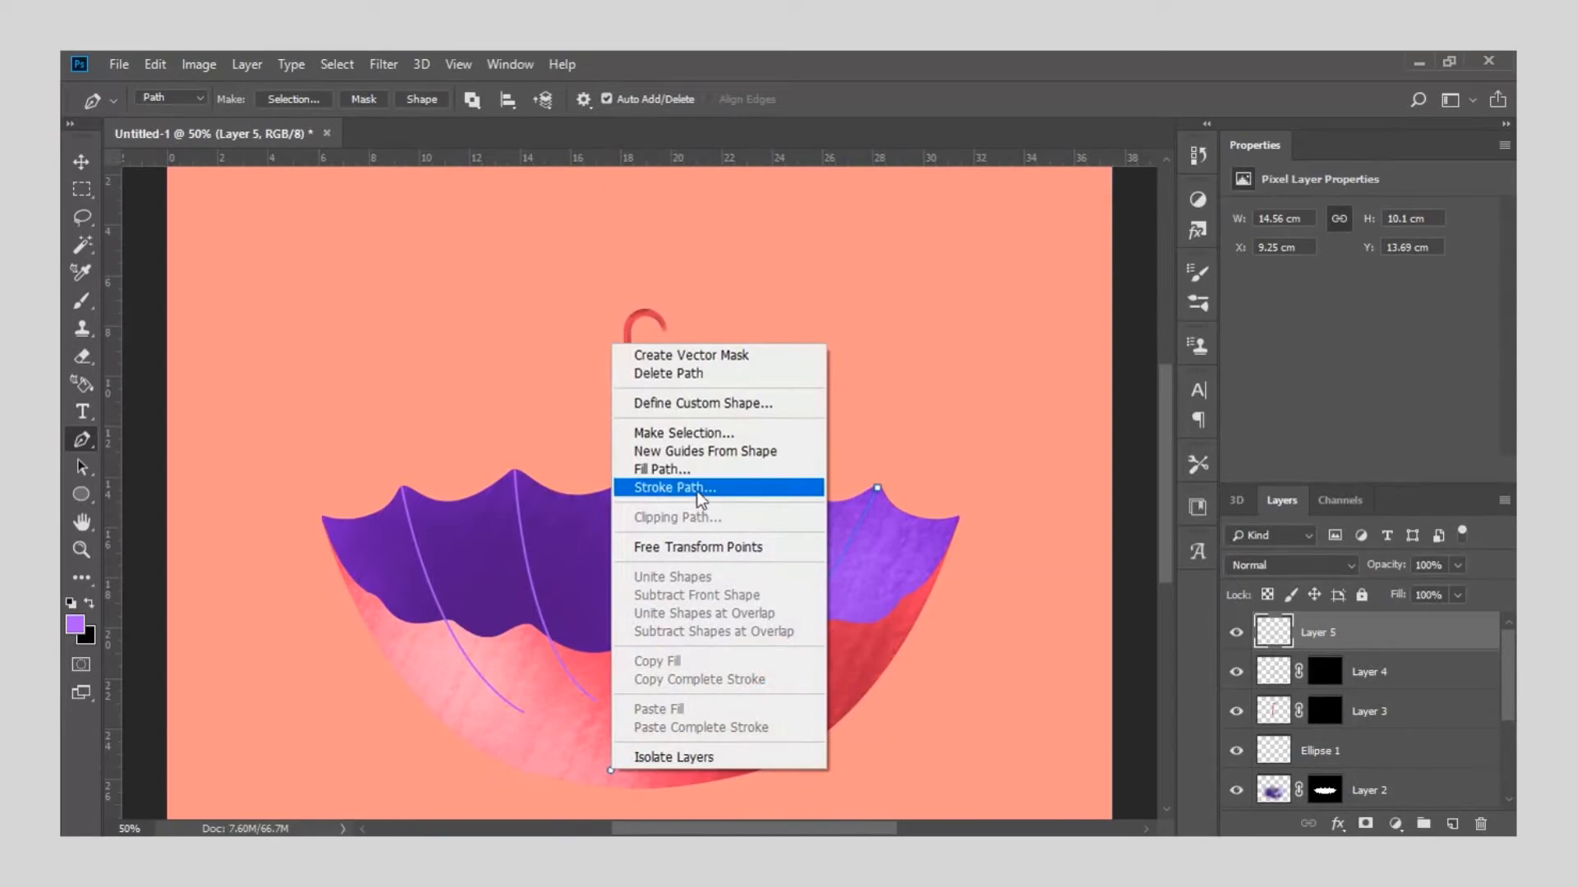
pyautogui.click(696, 490)
pyautogui.press('Return')
pyautogui.press('Escape')
# Try to build a selection by combining the outlines of Layer 1 copy and Umb Left Half copy.
pyautogui.scroll(-3, 1354, 707)
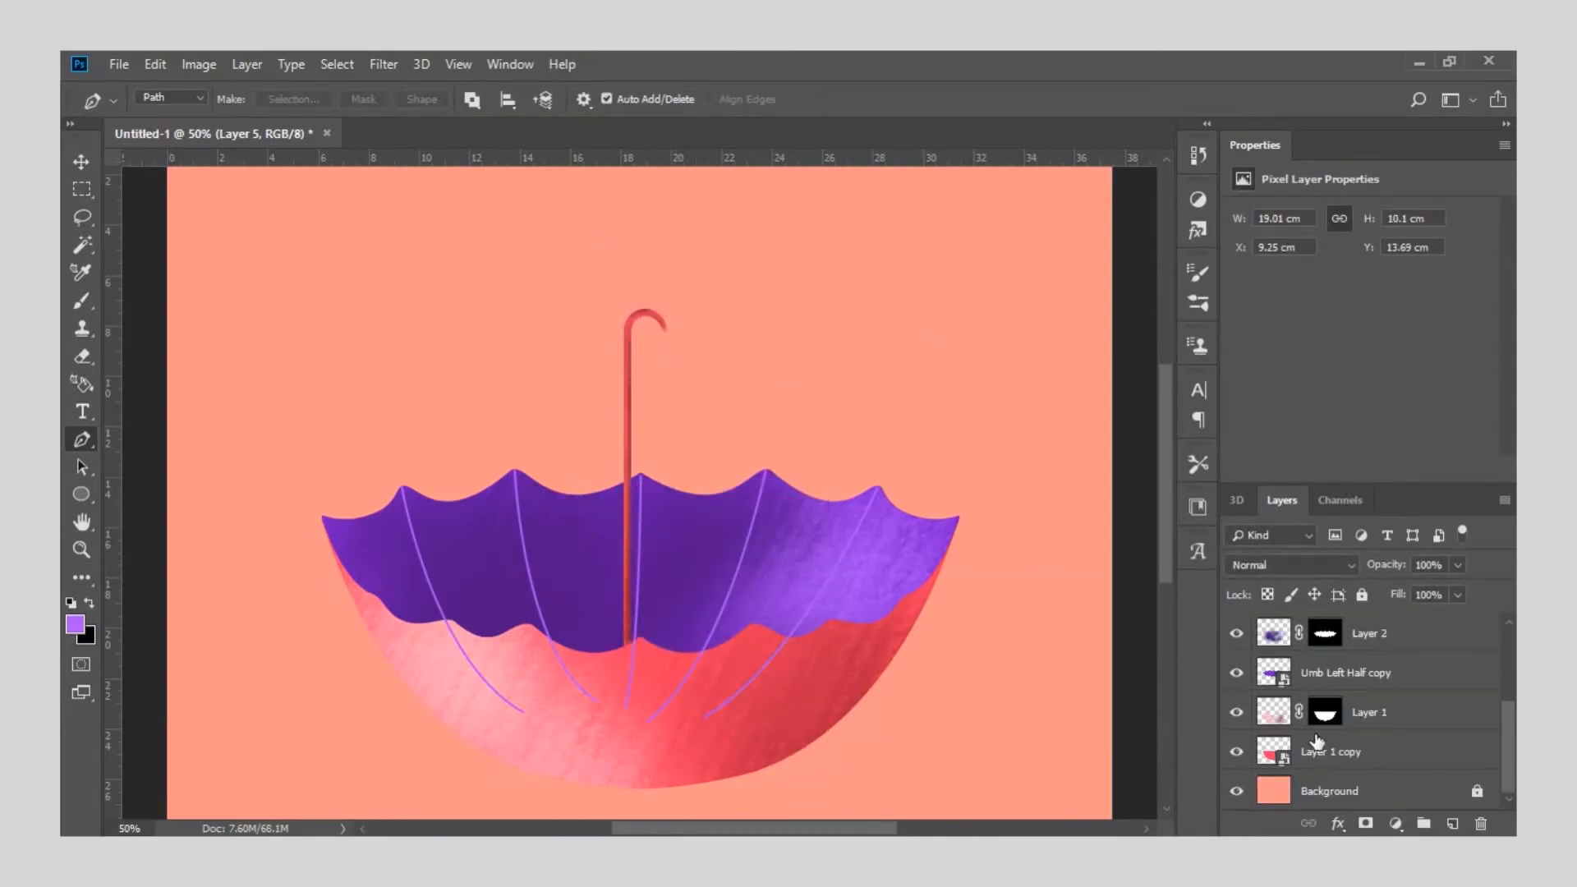
pyautogui.keyDown('ctrl'); pyautogui.click(1275, 750); pyautogui.keyUp('ctrl')
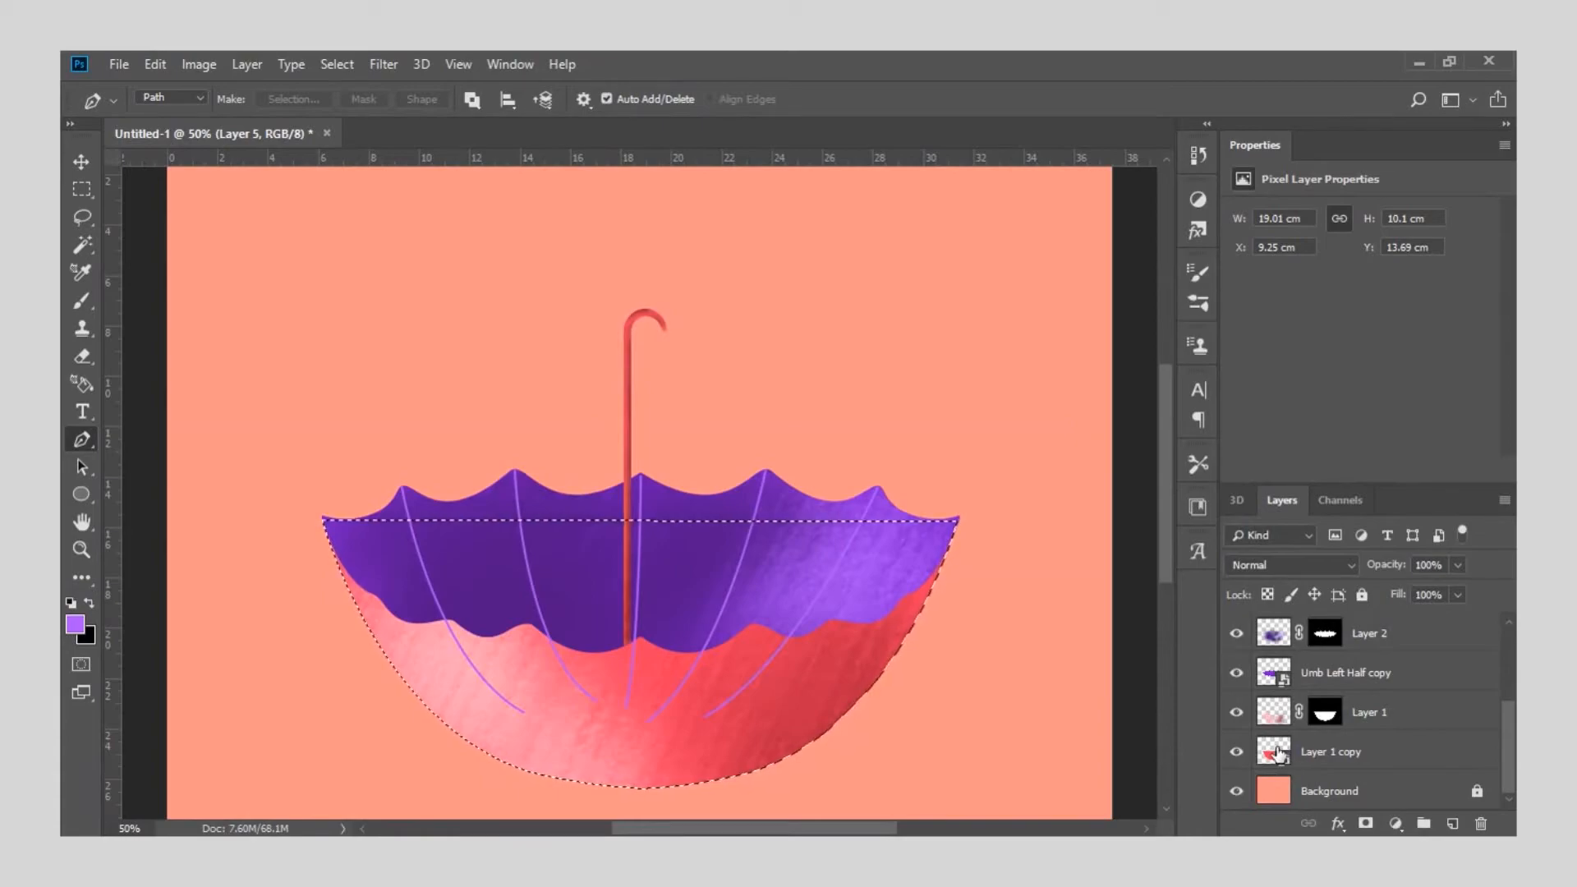
pyautogui.scroll(2, 1275, 750)
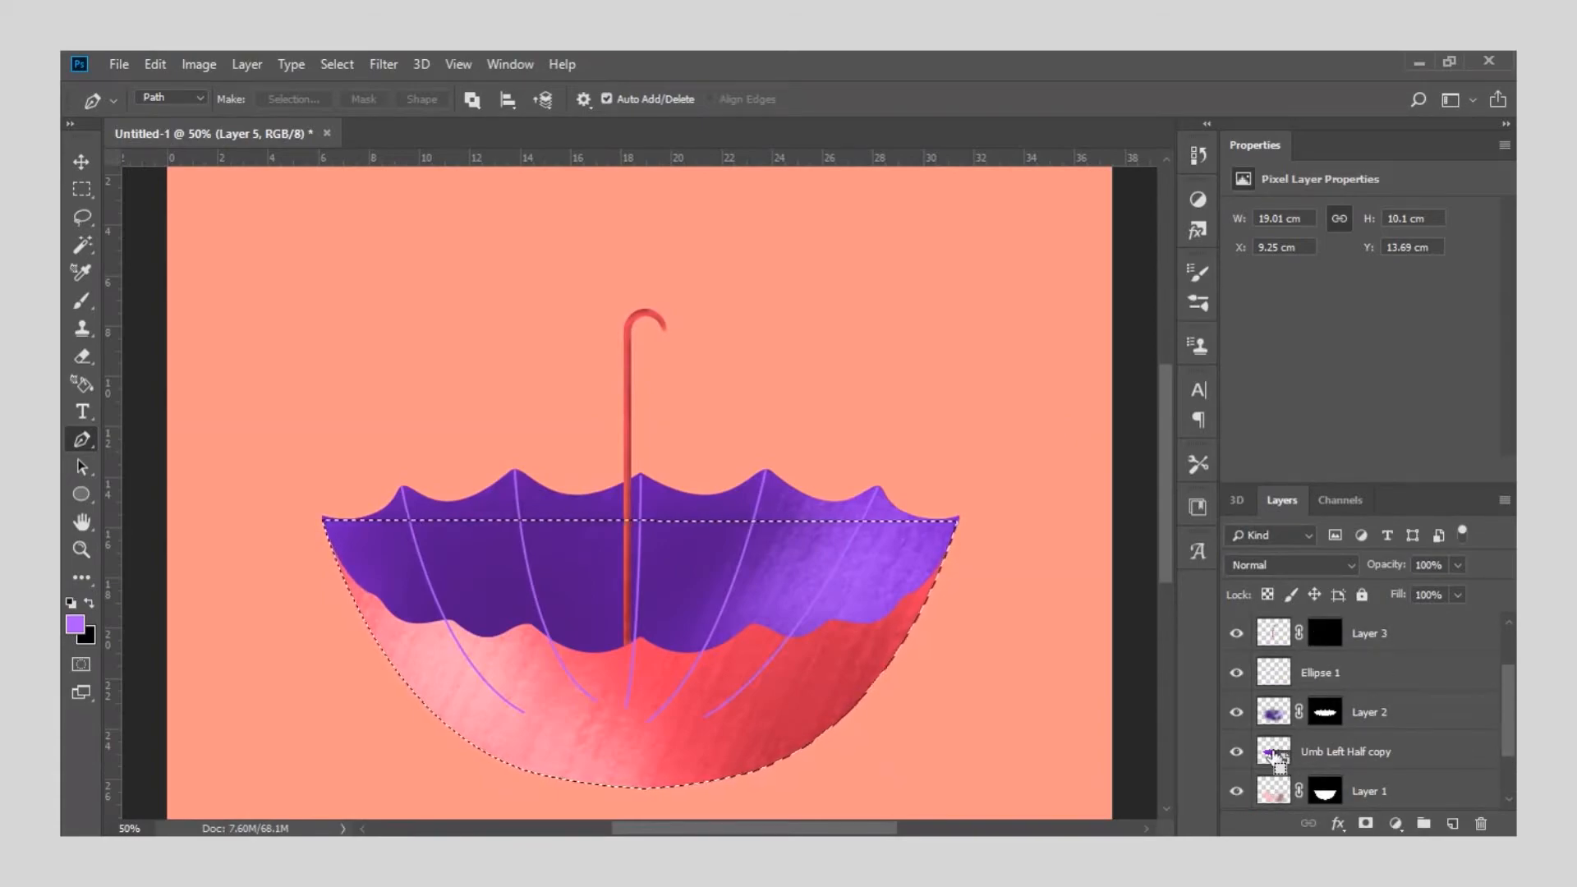
pyautogui.keyDown('ctrl'); pyautogui.keyDown('alt'); pyautogui.click(1269, 750); pyautogui.keyUp('alt'); pyautogui.keyUp('ctrl')
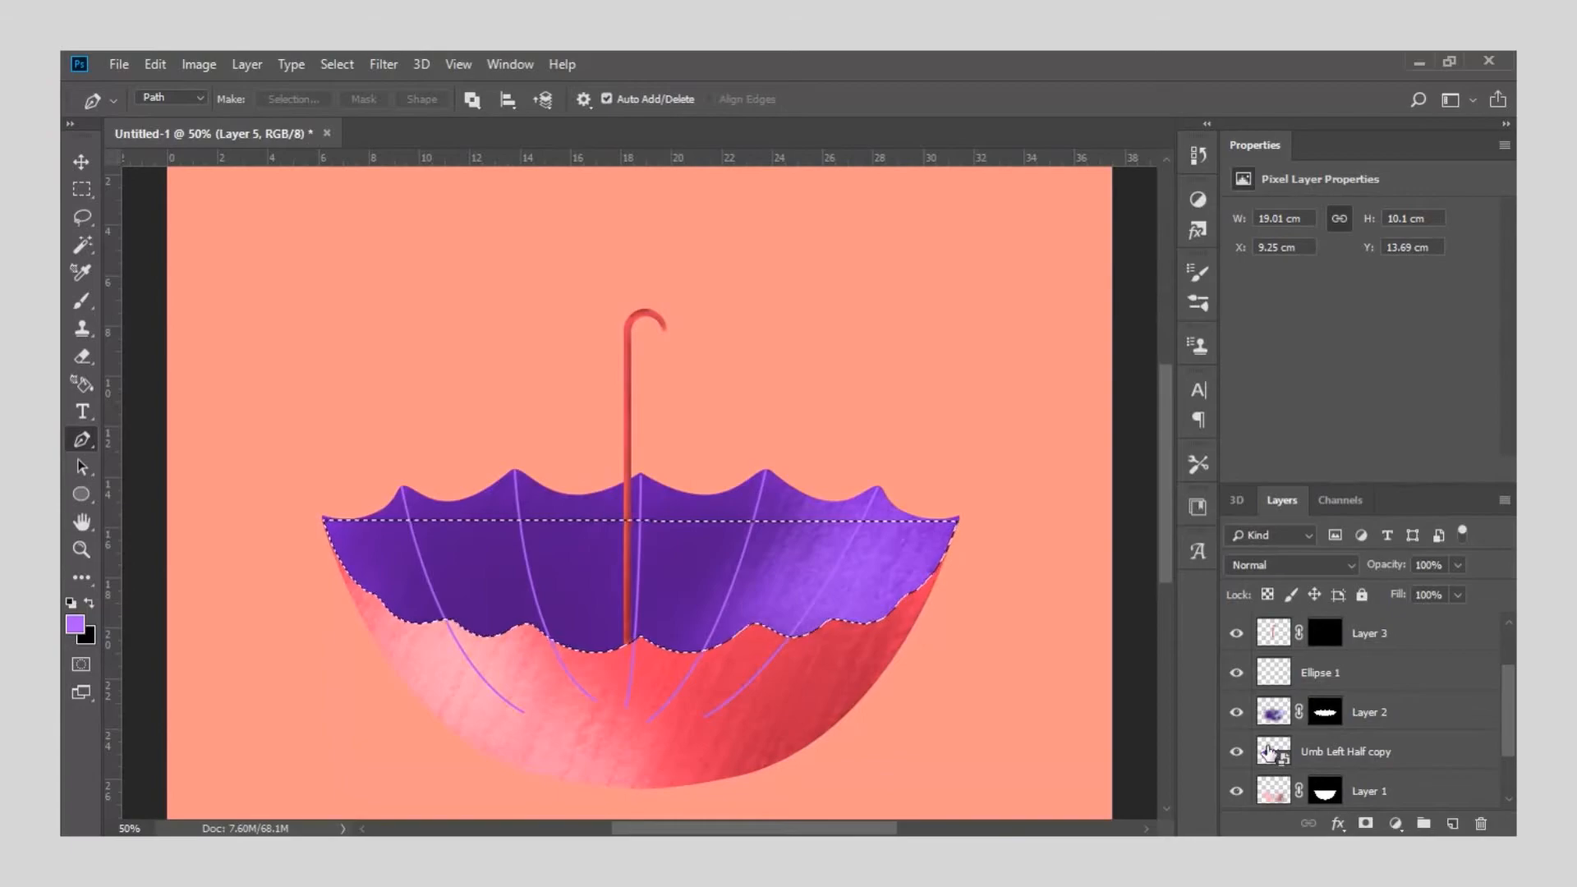
pyautogui.scroll(-1, 1295, 744)
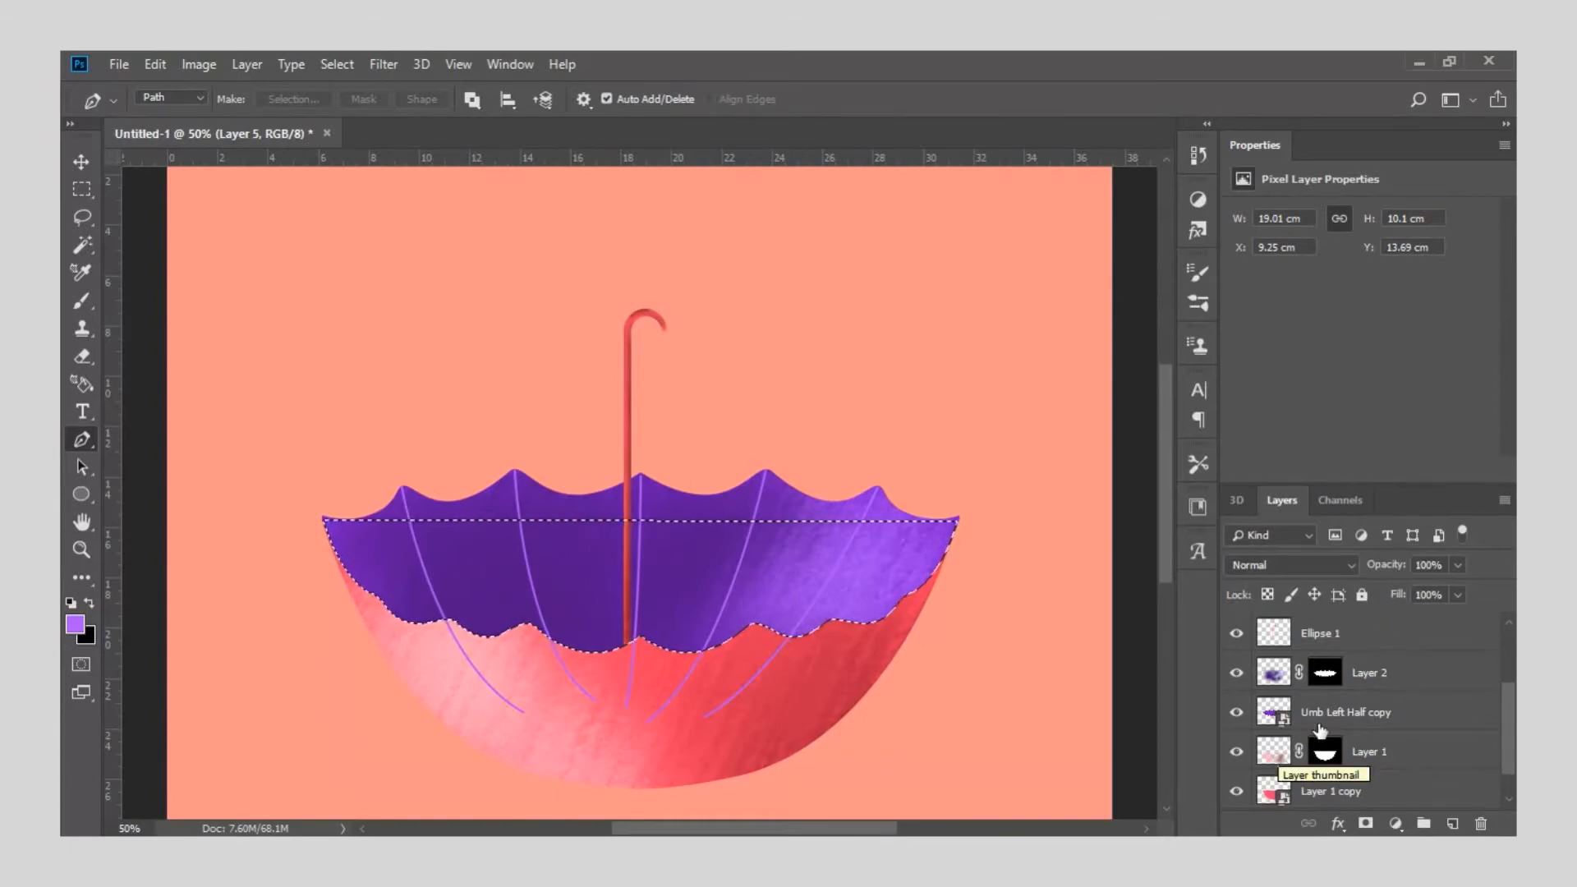
pyautogui.keyDown('shift'); pyautogui.click(1272, 715); pyautogui.keyUp('shift')
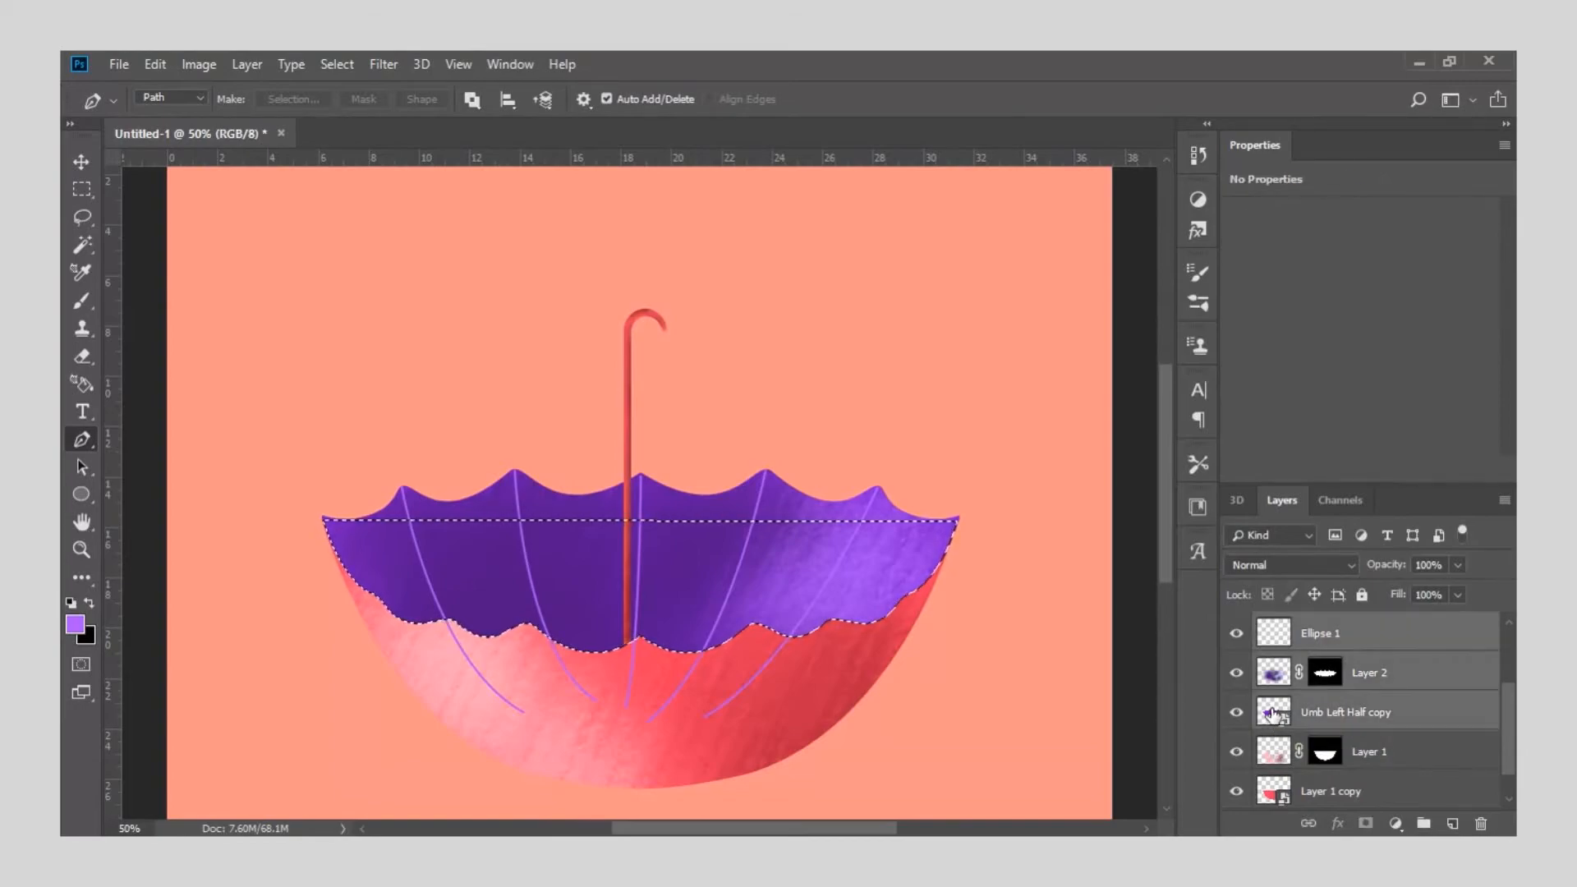
pyautogui.click(1273, 714)
pyautogui.scroll(-1, 1274, 739)
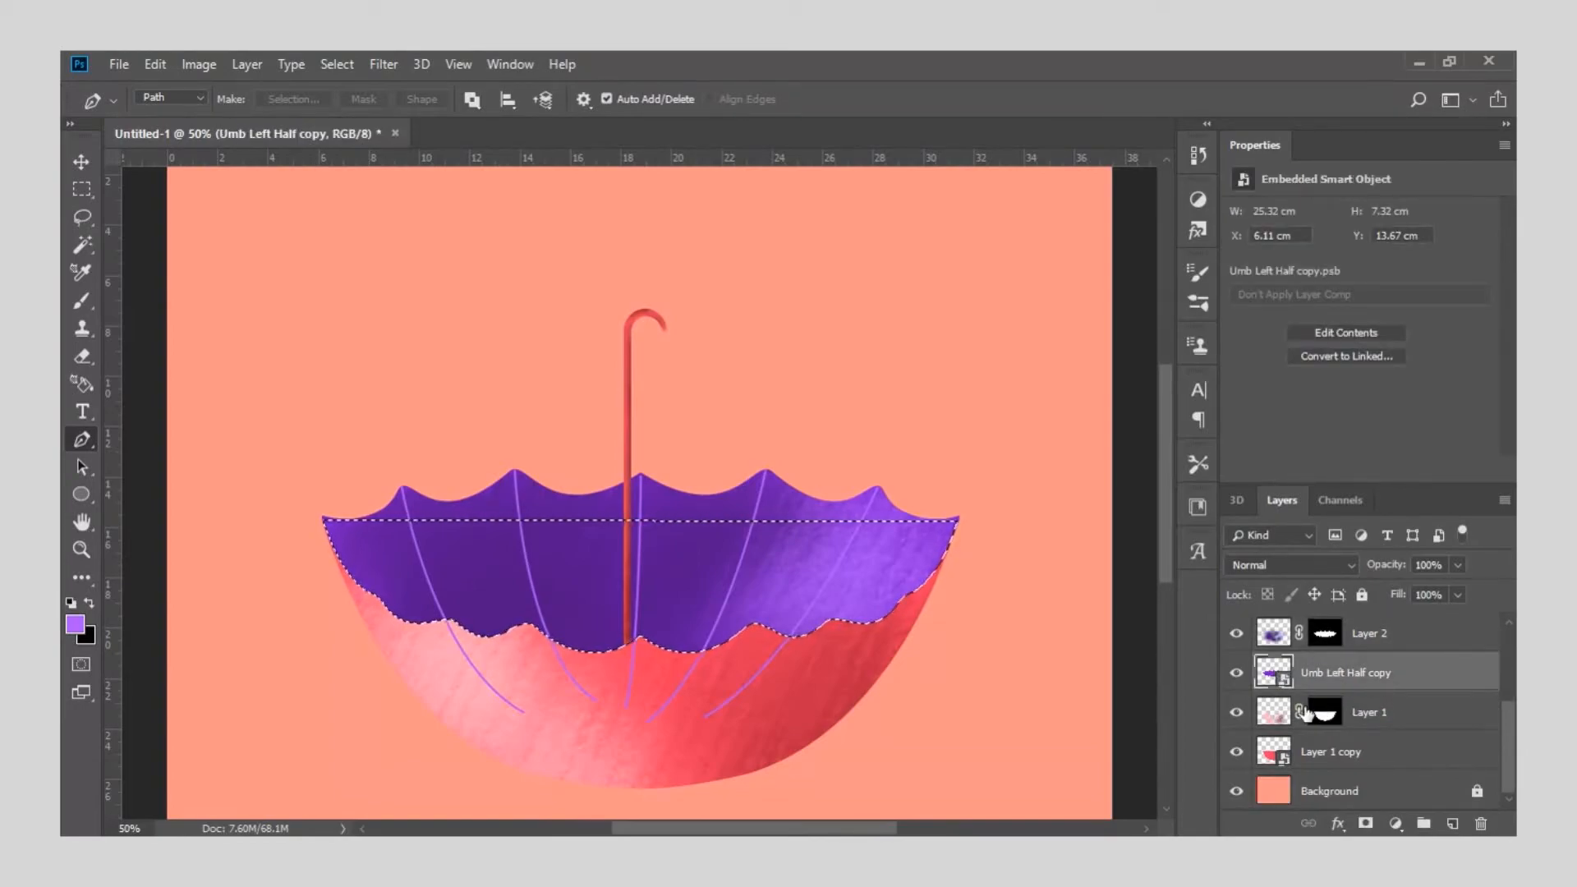
# Select the whole canvas area outside the purple inner canopy, based on the Umb Left Half copy outline.
pyautogui.click(1274, 757)
pyautogui.keyDown('ctrl'); pyautogui.click(1275, 757); pyautogui.keyUp('ctrl')
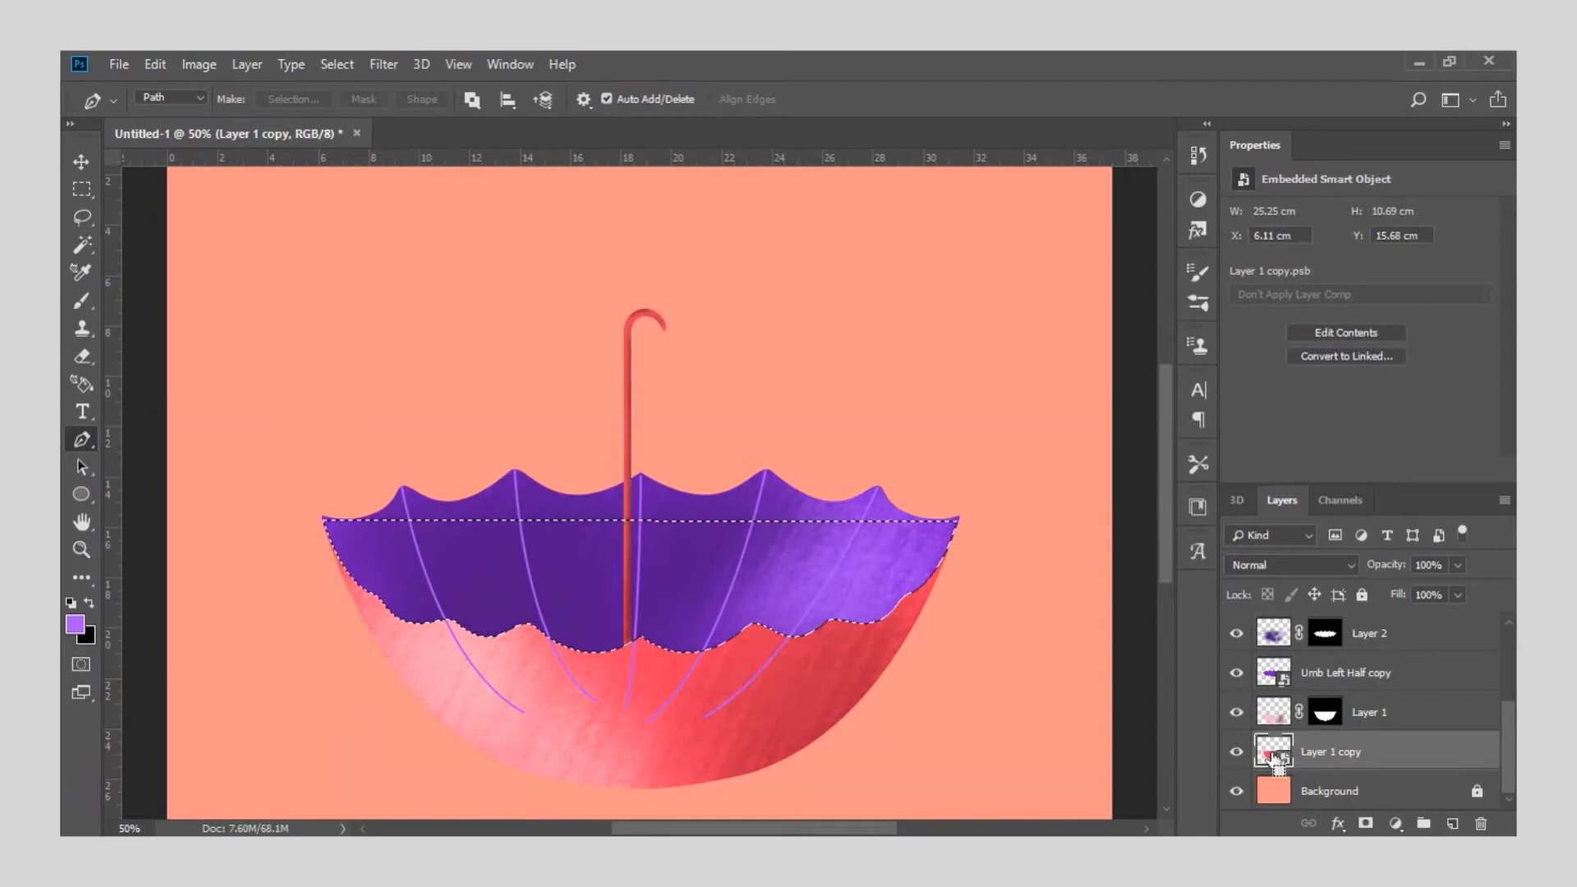
pyautogui.keyDown('ctrl'); pyautogui.keyDown('shift'); pyautogui.click(1271, 683); pyautogui.keyUp('shift'); pyautogui.keyUp('ctrl')
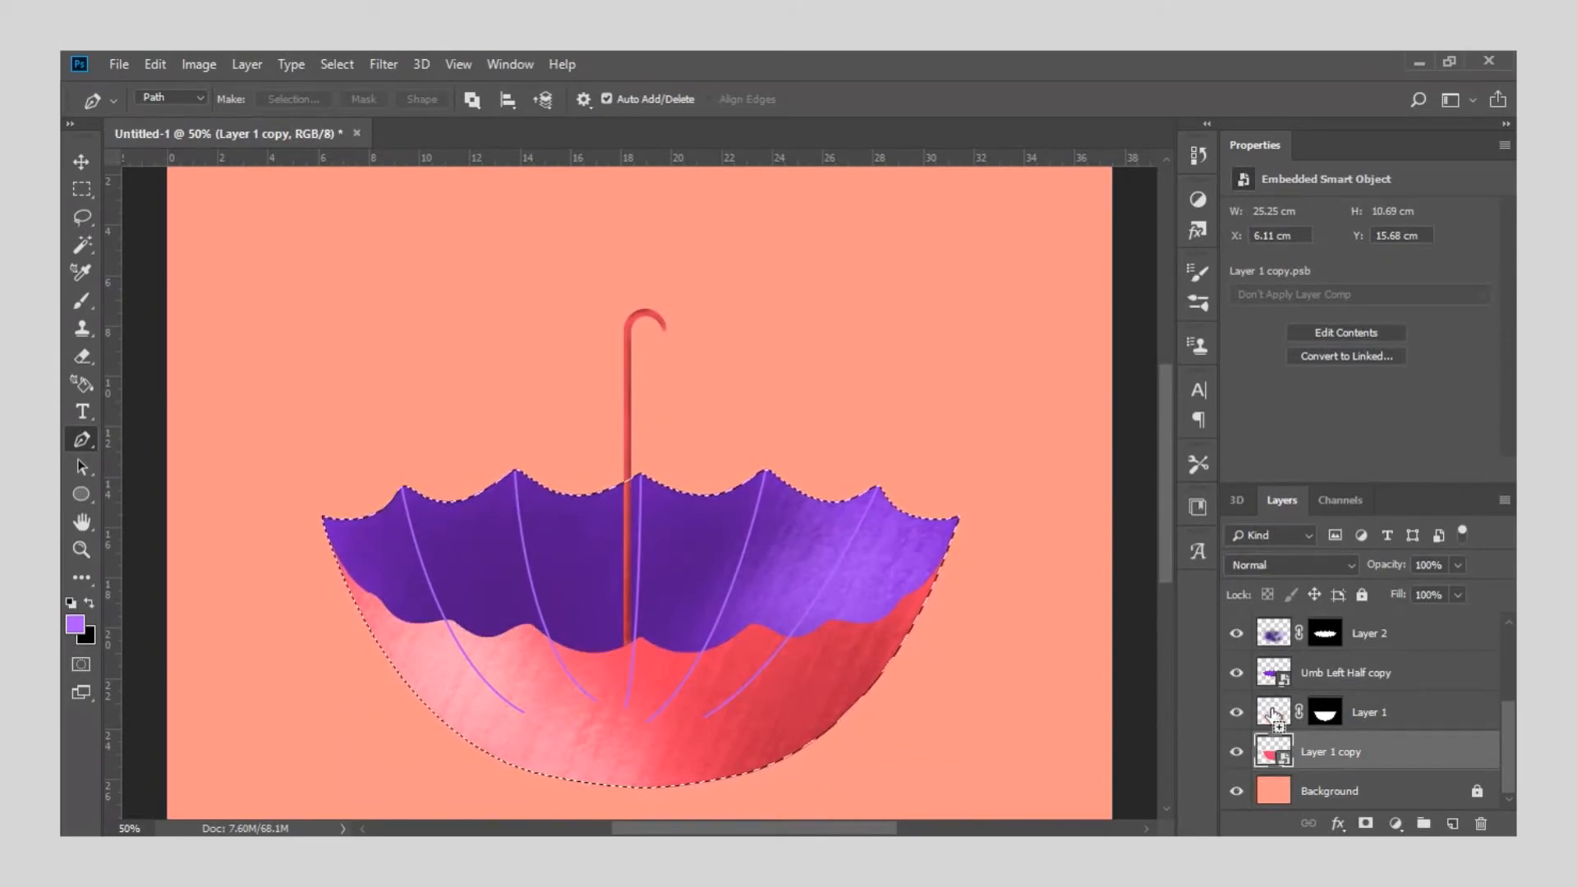
pyautogui.keyDown('ctrl'); pyautogui.click(1273, 751); pyautogui.keyUp('ctrl')
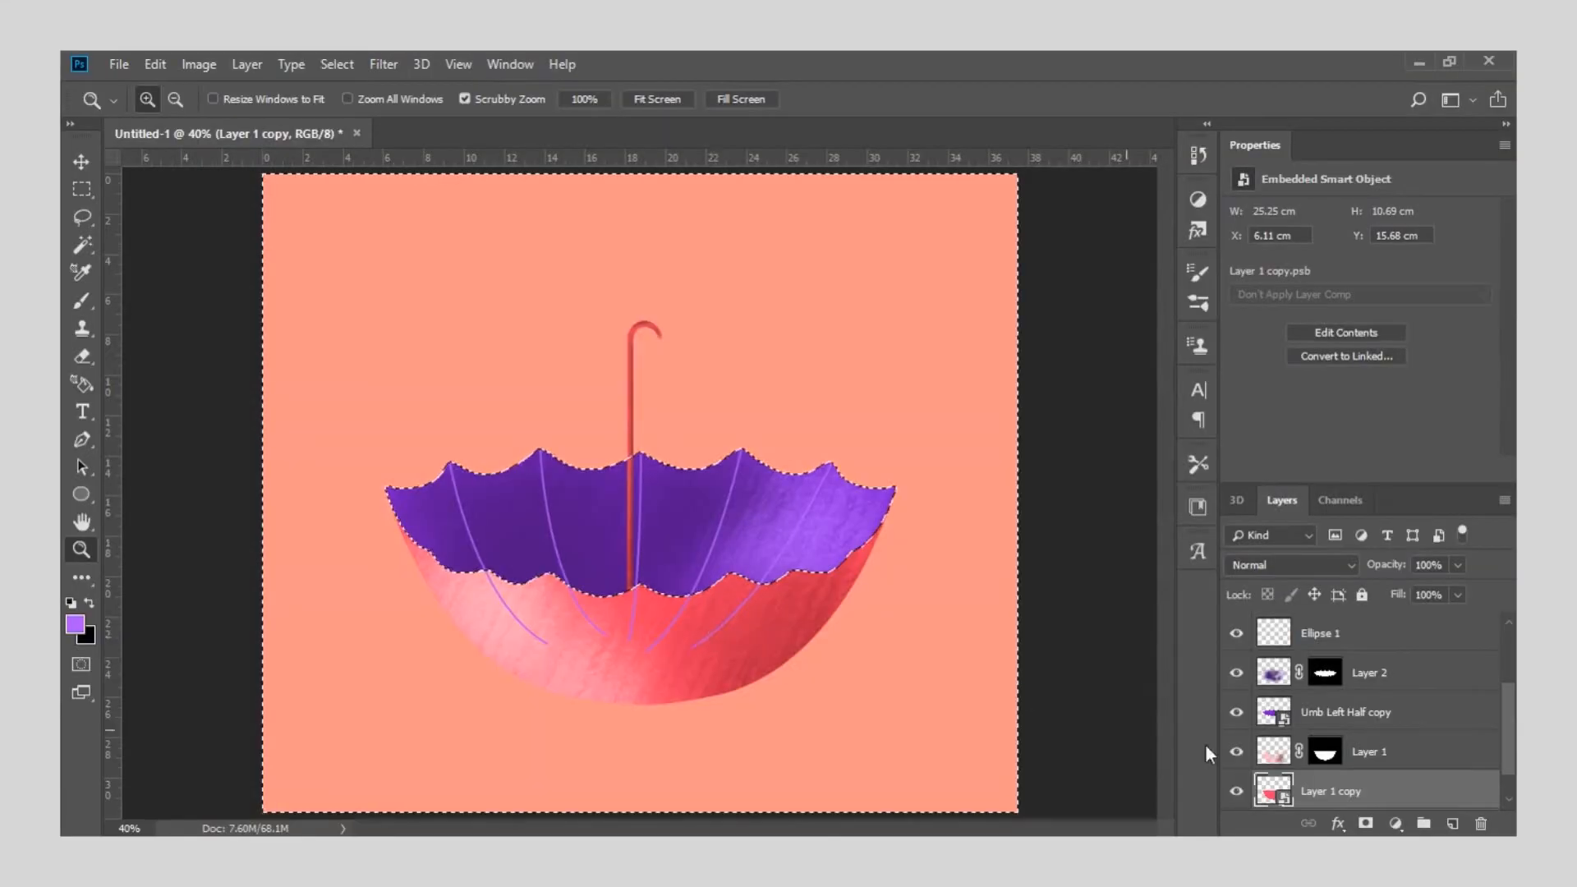
pyautogui.scroll(3, 1314, 678)
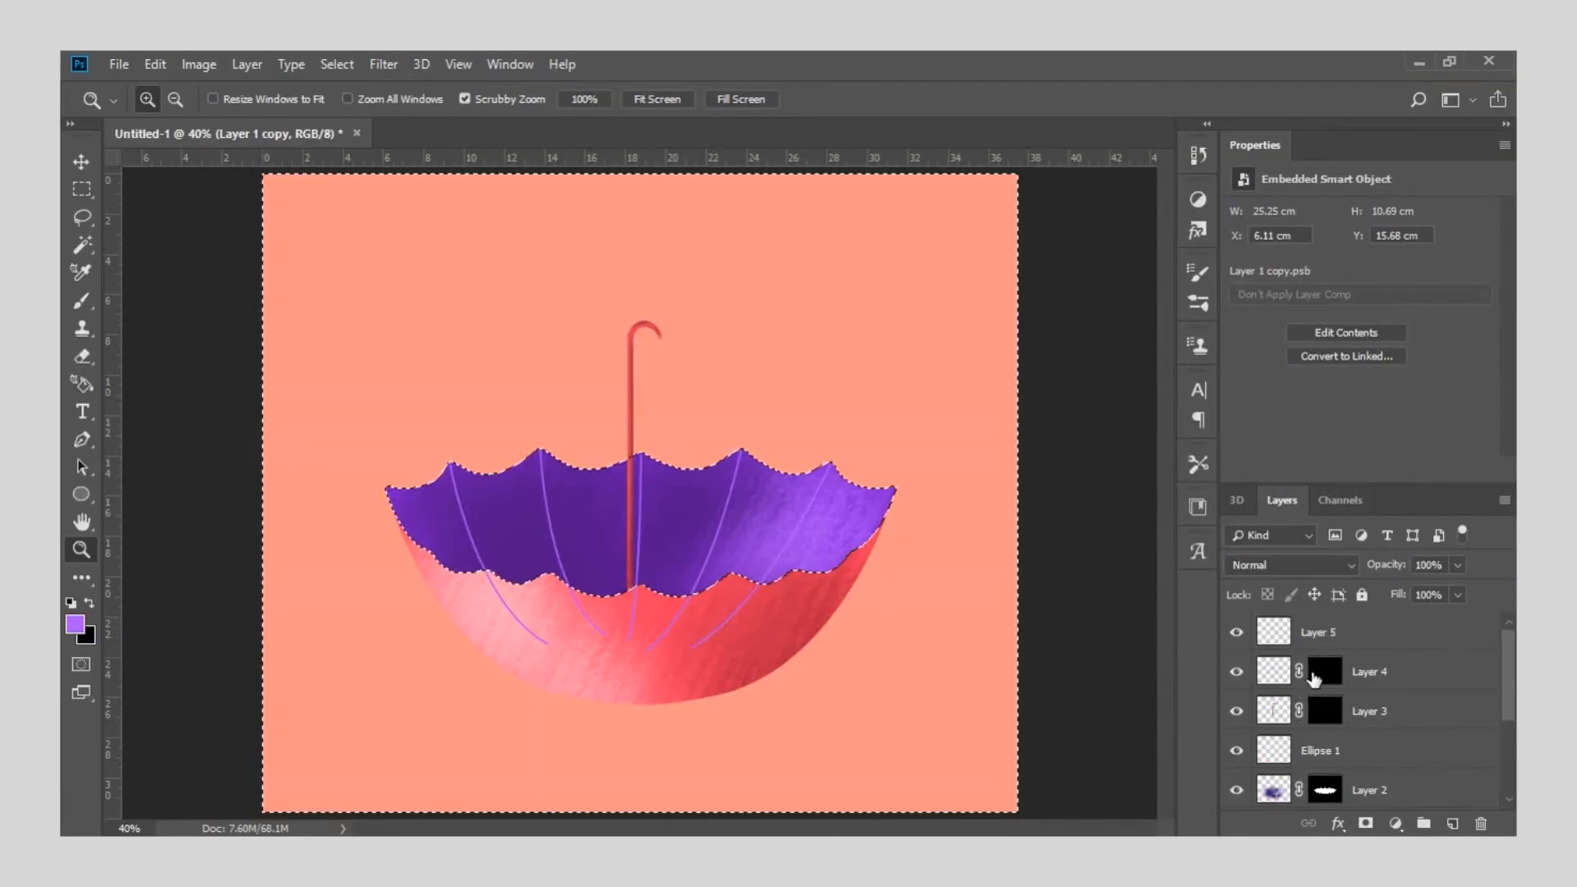
# Delete the parts of Layer 5's rib lines that extend beyond the purple inner canopy, and deselect.
pyautogui.click(1314, 633)
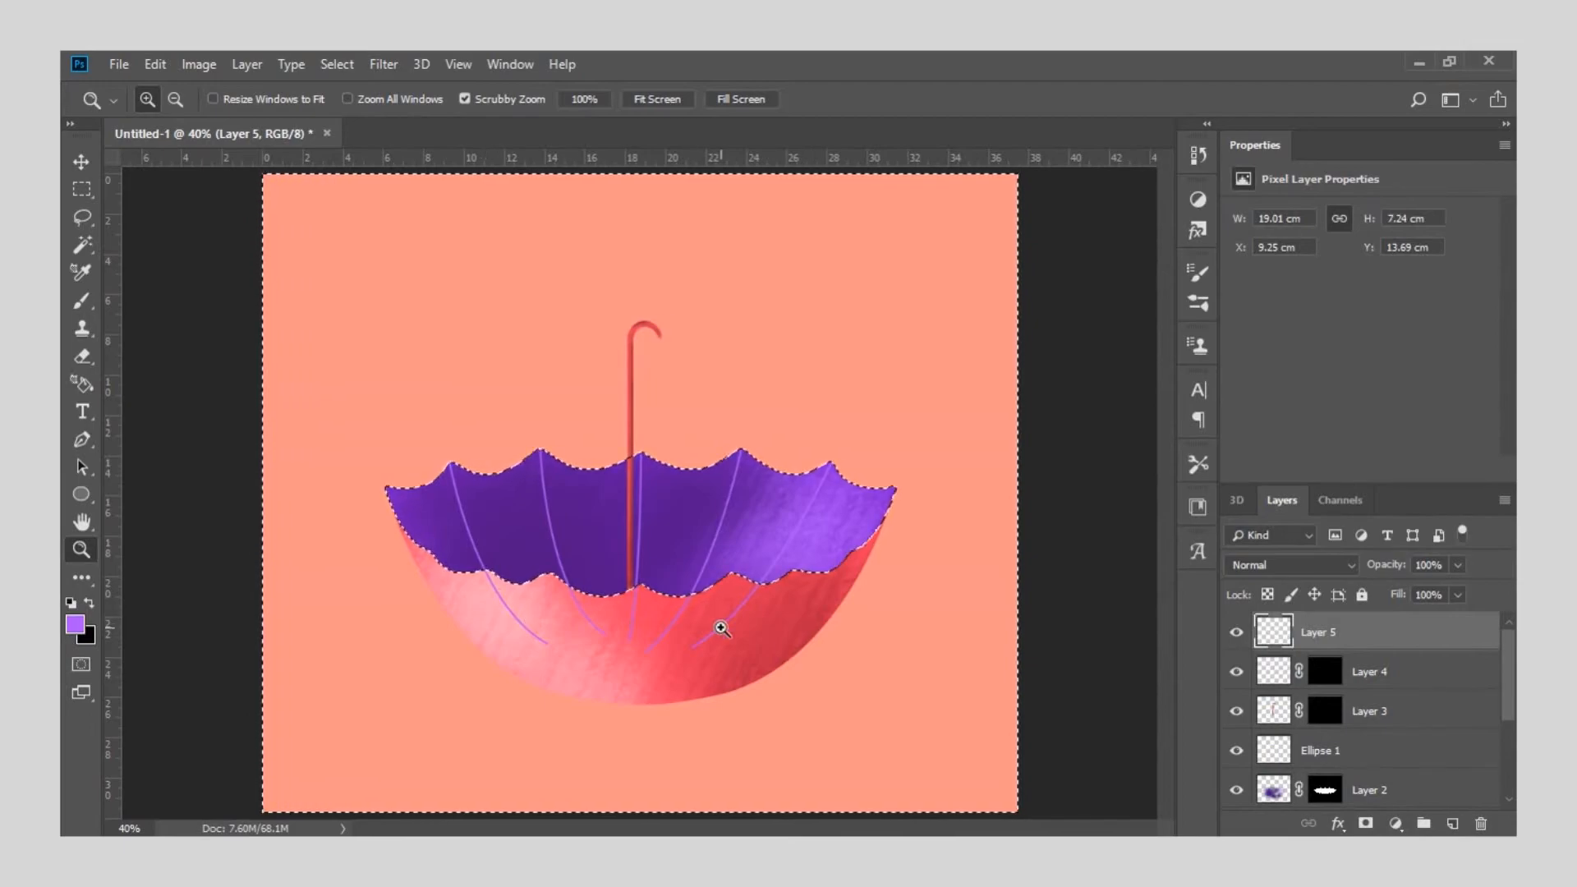
pyautogui.hotkey('ctrl', 'd')
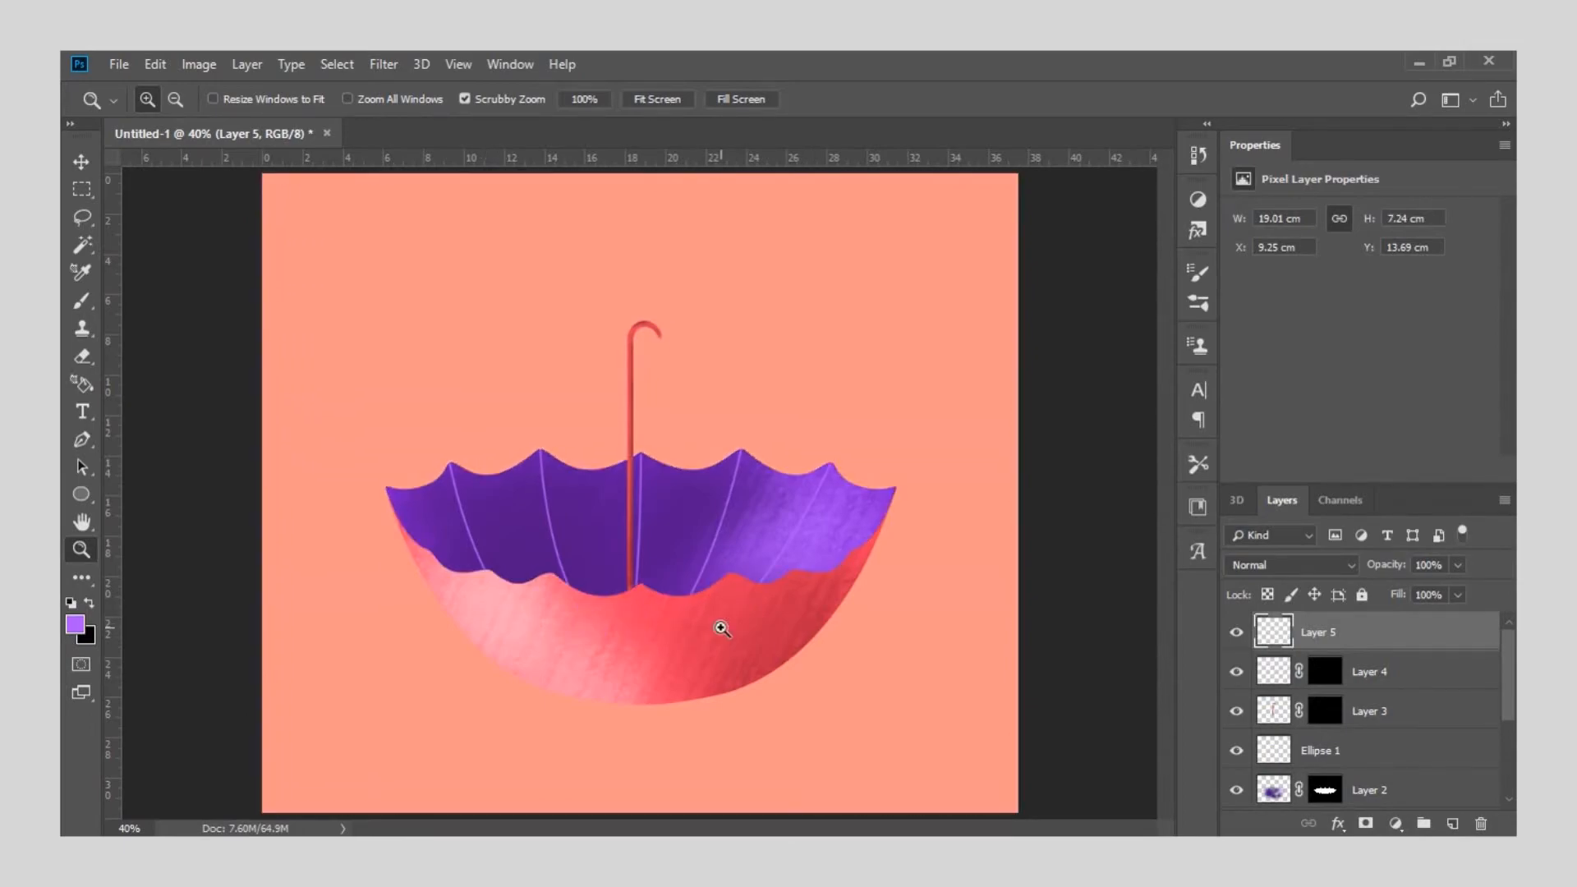
# On a new layer, stroke a curved light pink Pen path down the red shell from its leftmost scallop peak to the lower edge.
pyautogui.click(661, 624)
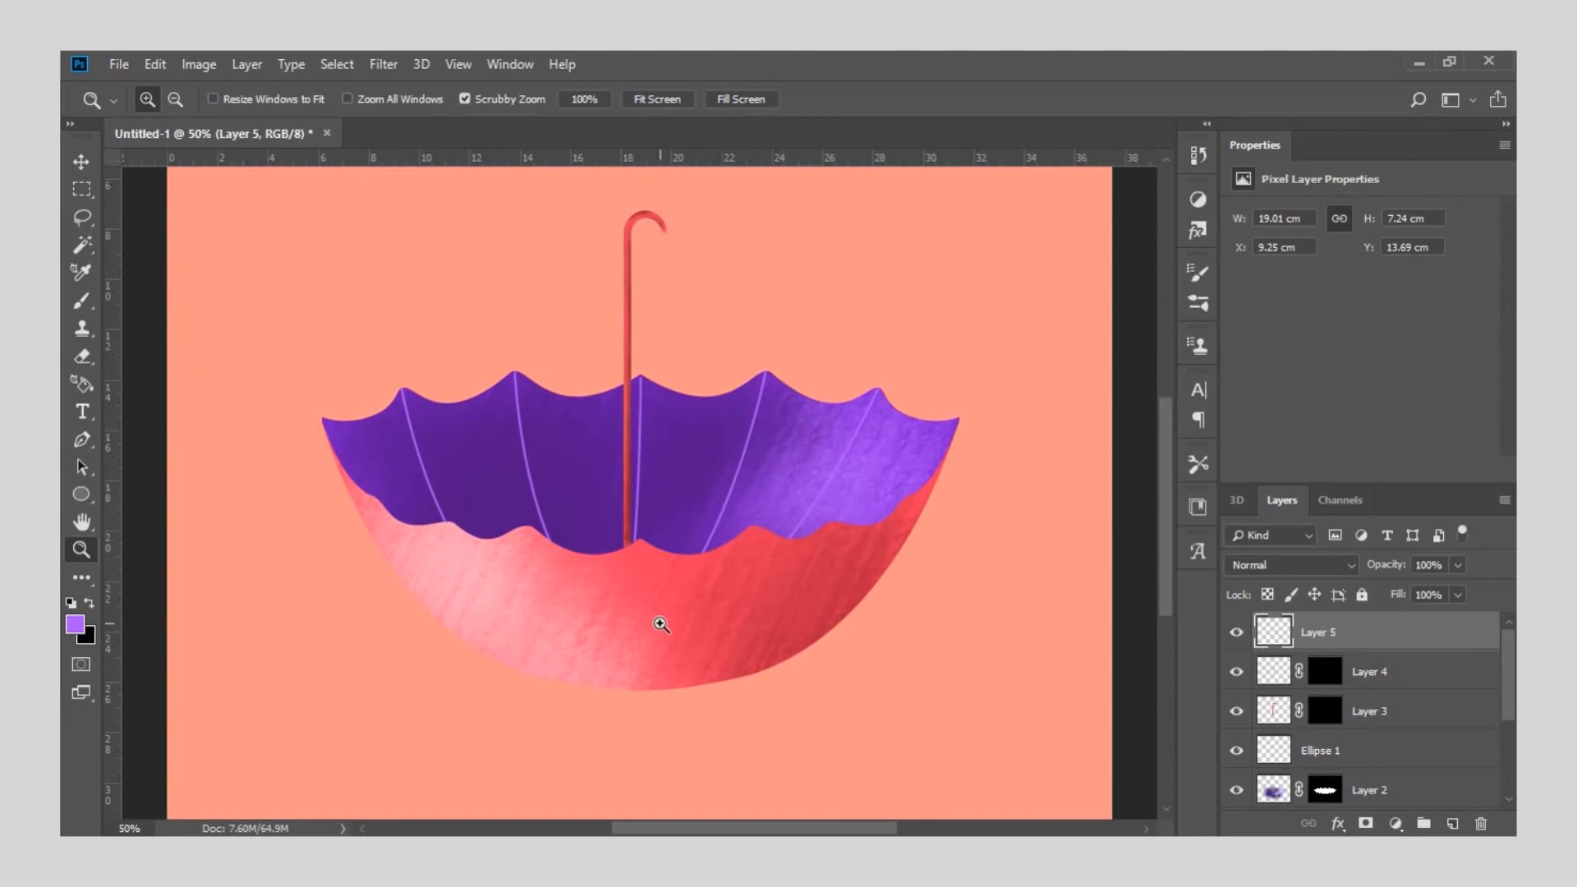
pyautogui.click(1451, 825)
pyautogui.click(480, 633)
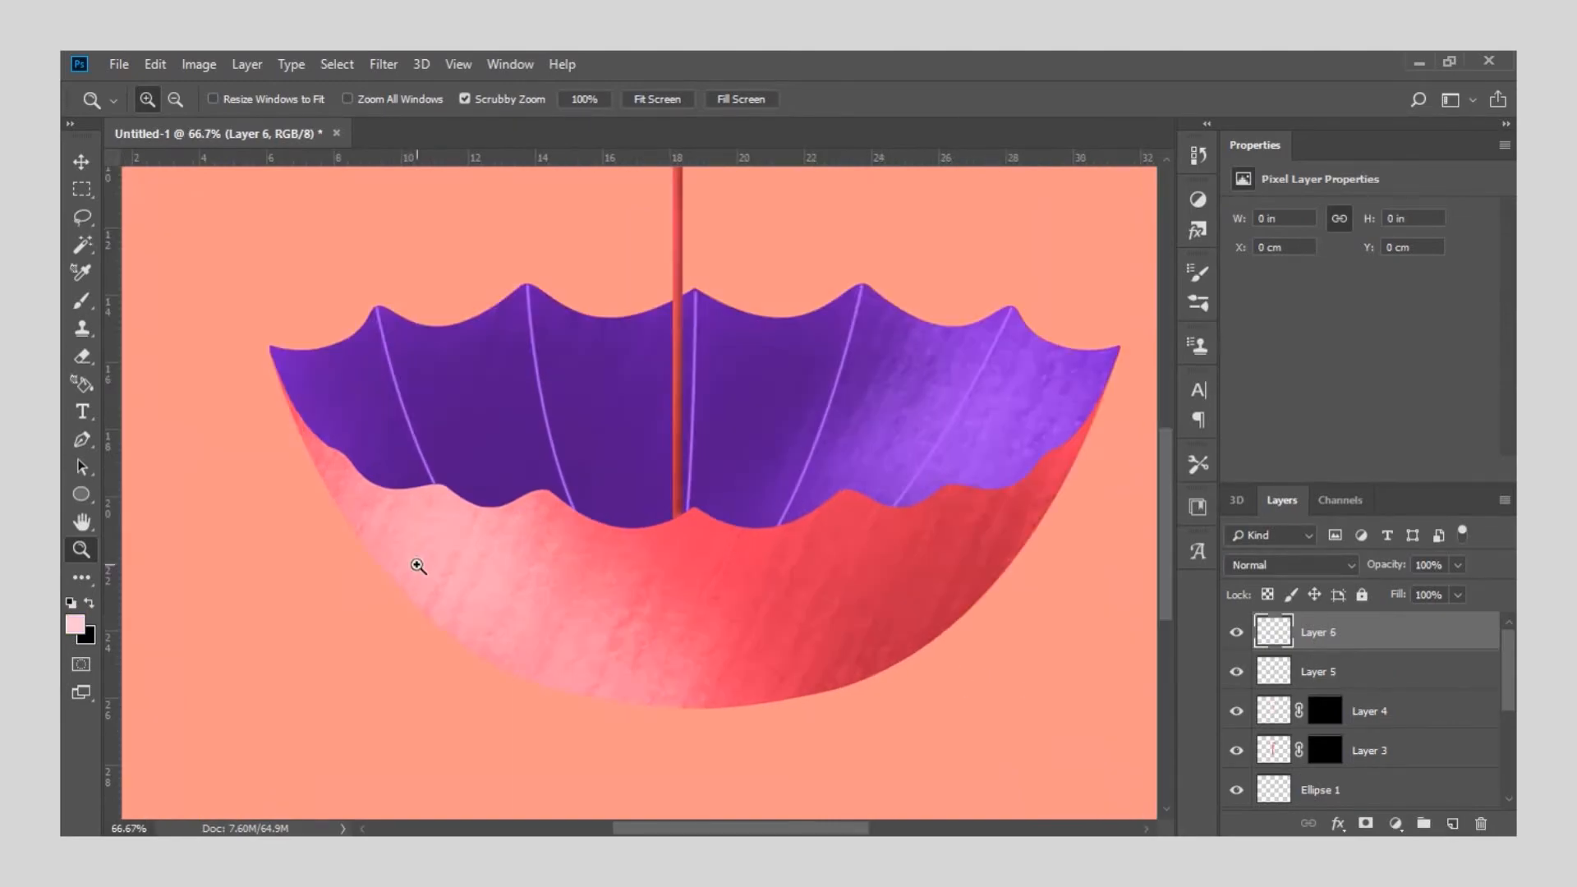
pyautogui.click(82, 440)
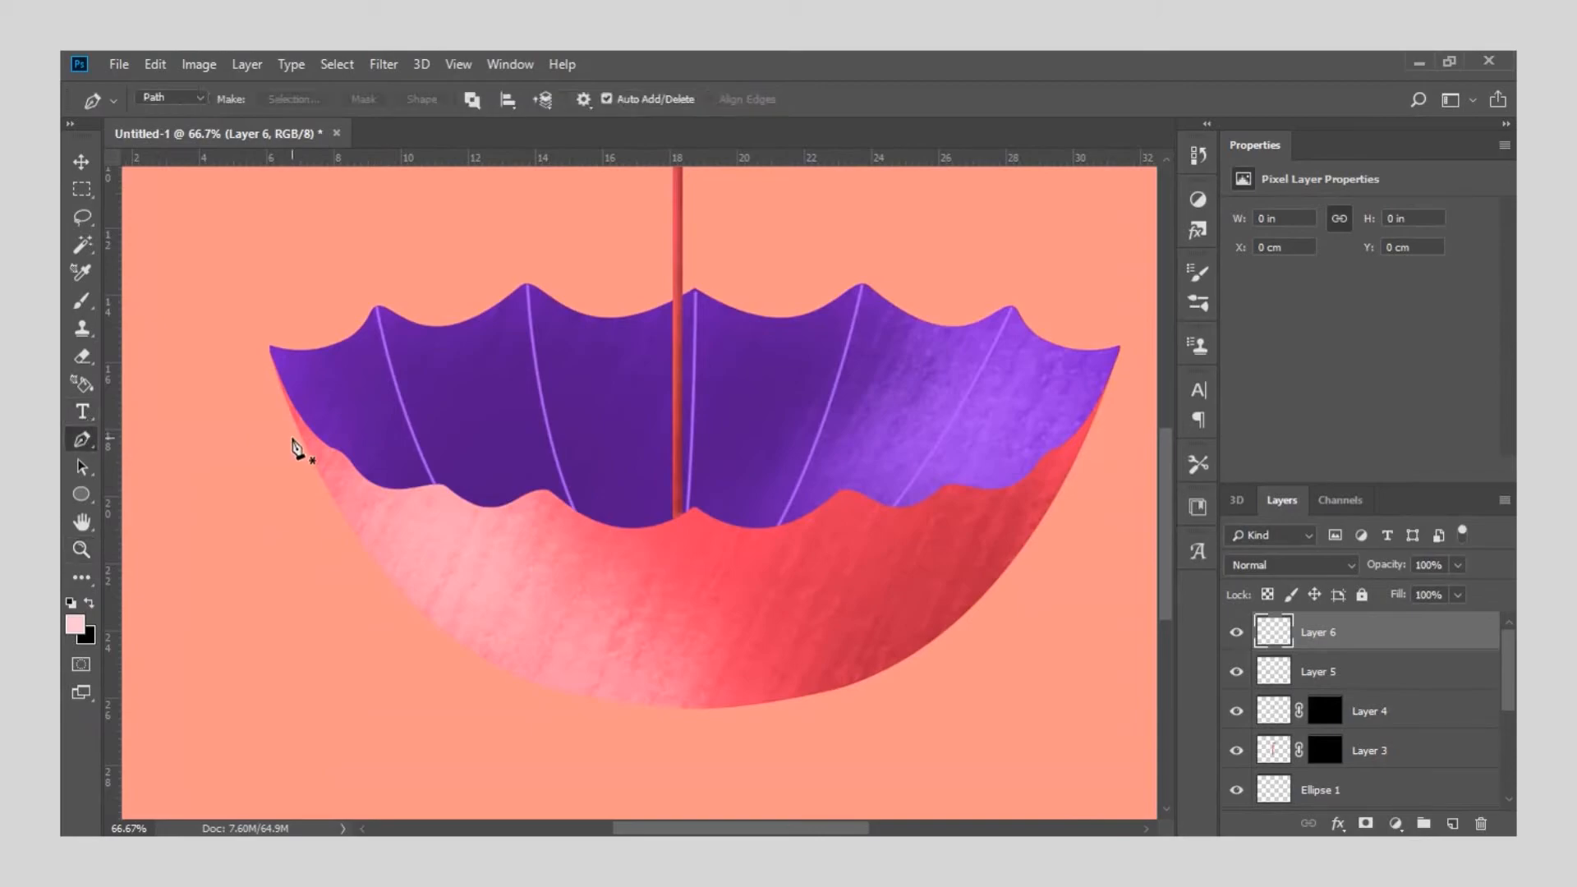
pyautogui.click(338, 452)
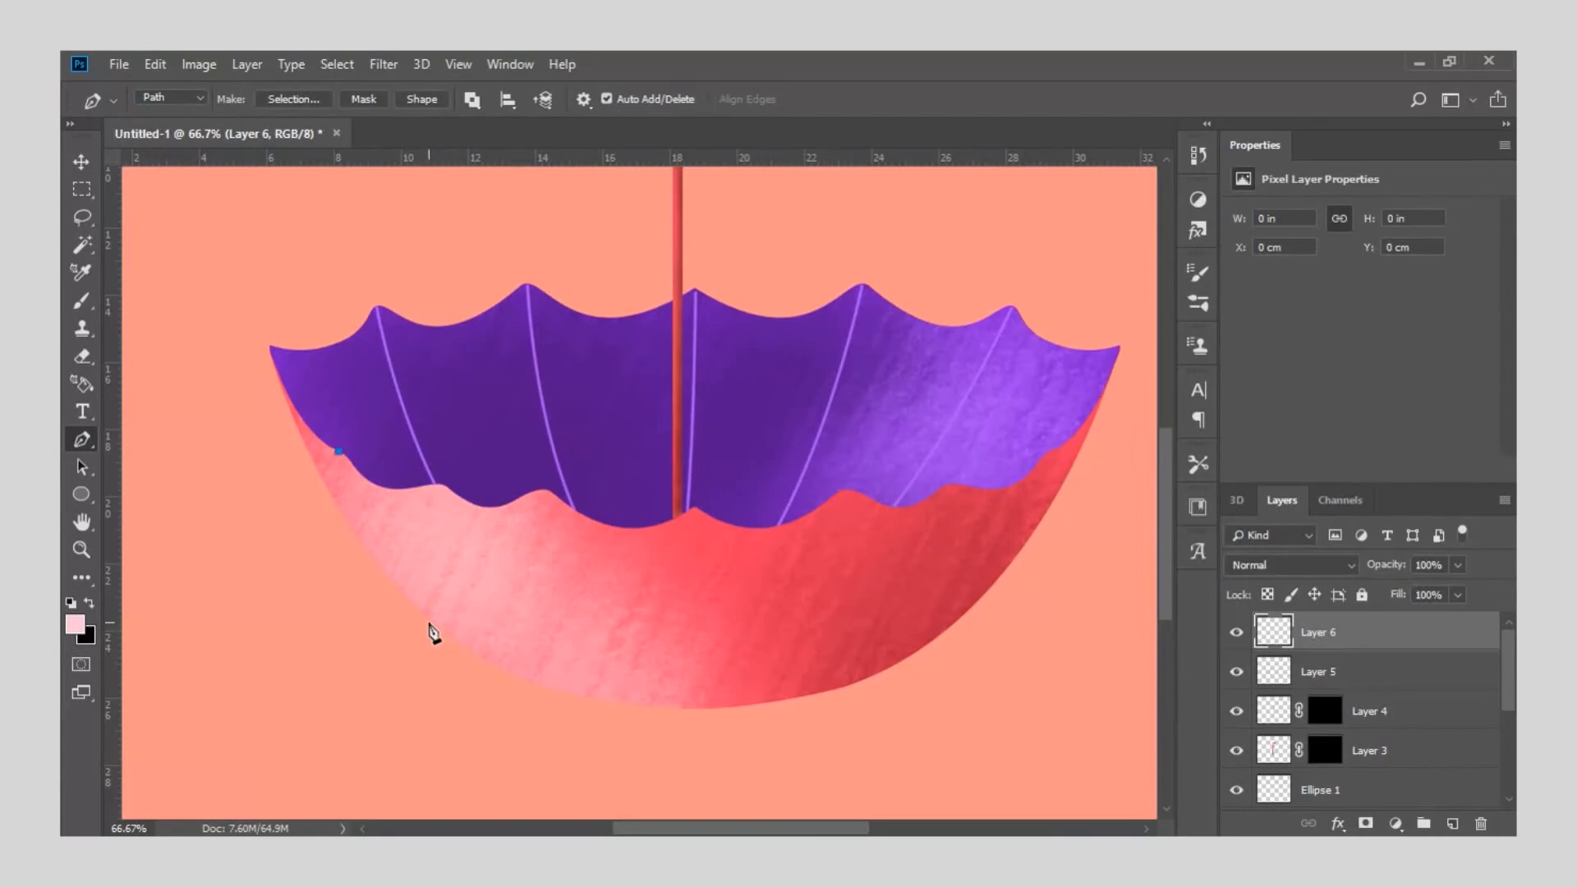
pyautogui.moveTo(428, 615); pyautogui.dragTo(480, 666)
pyautogui.rightClick(482, 667)
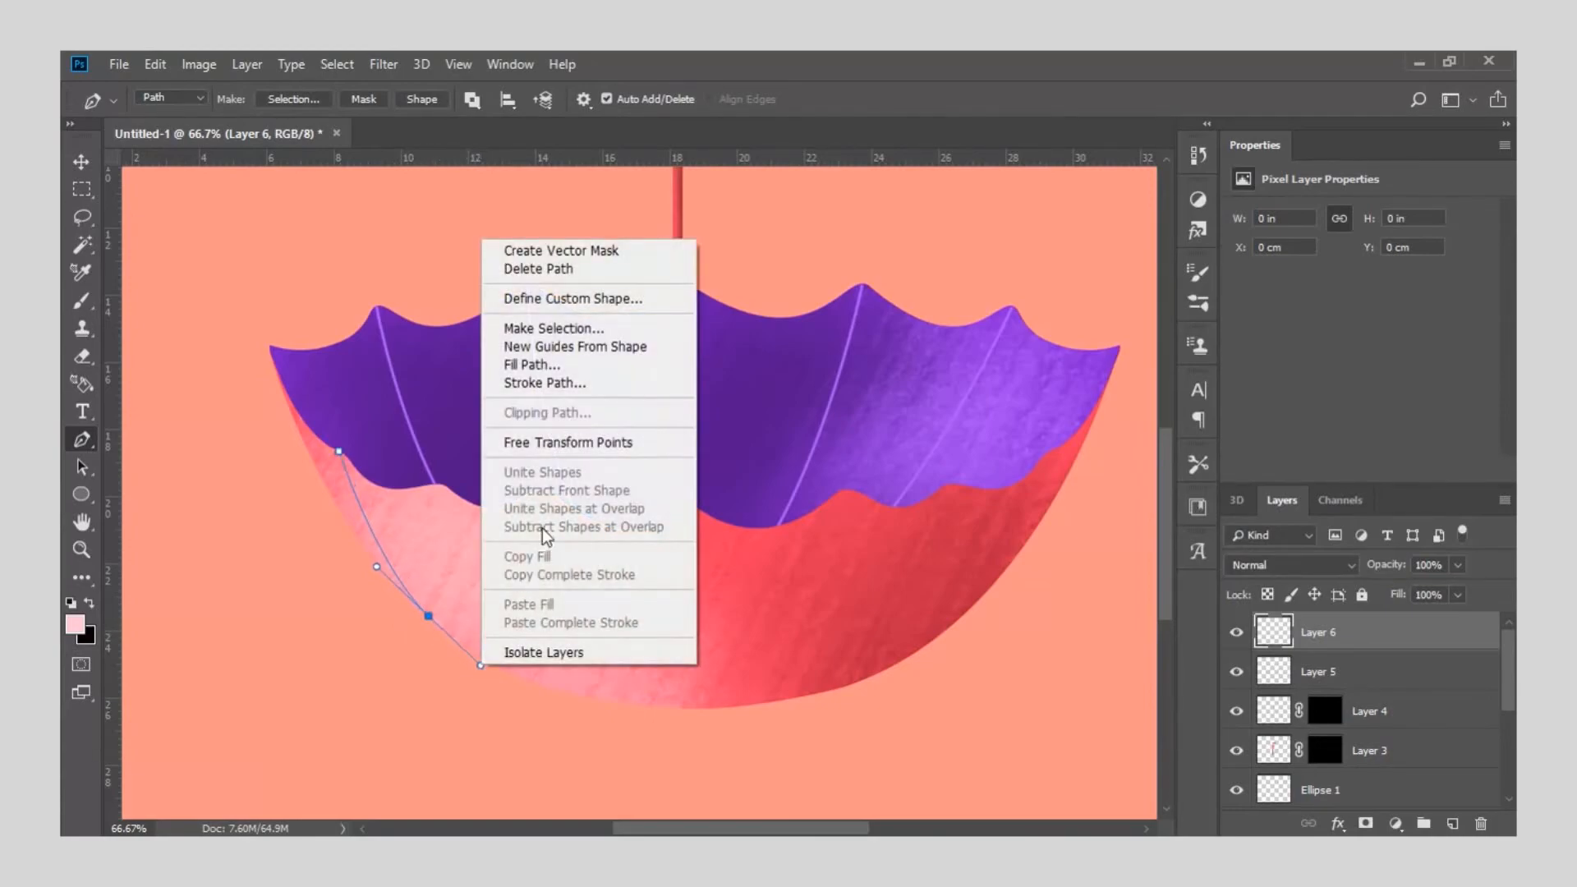
pyautogui.click(549, 384)
pyautogui.click(917, 296)
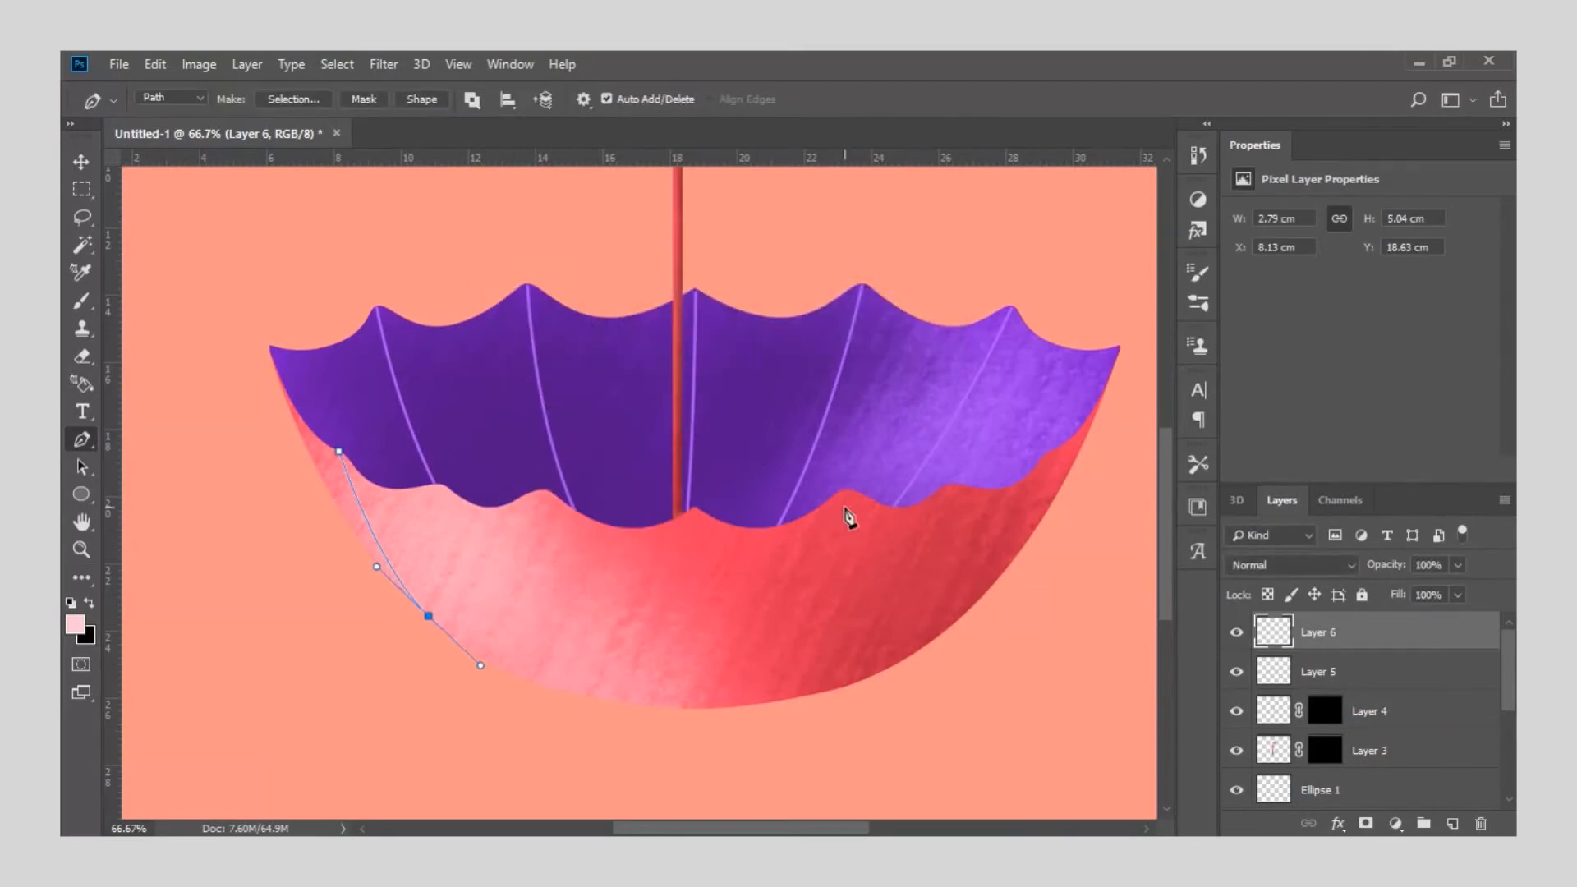
# Stroke a second light pink rib from the red shell's second scallop peak from the left to its lower edge, and clear the path.
pyautogui.click(441, 485)
pyautogui.moveTo(485, 656); pyautogui.dragTo(533, 747)
pyautogui.rightClick(534, 750)
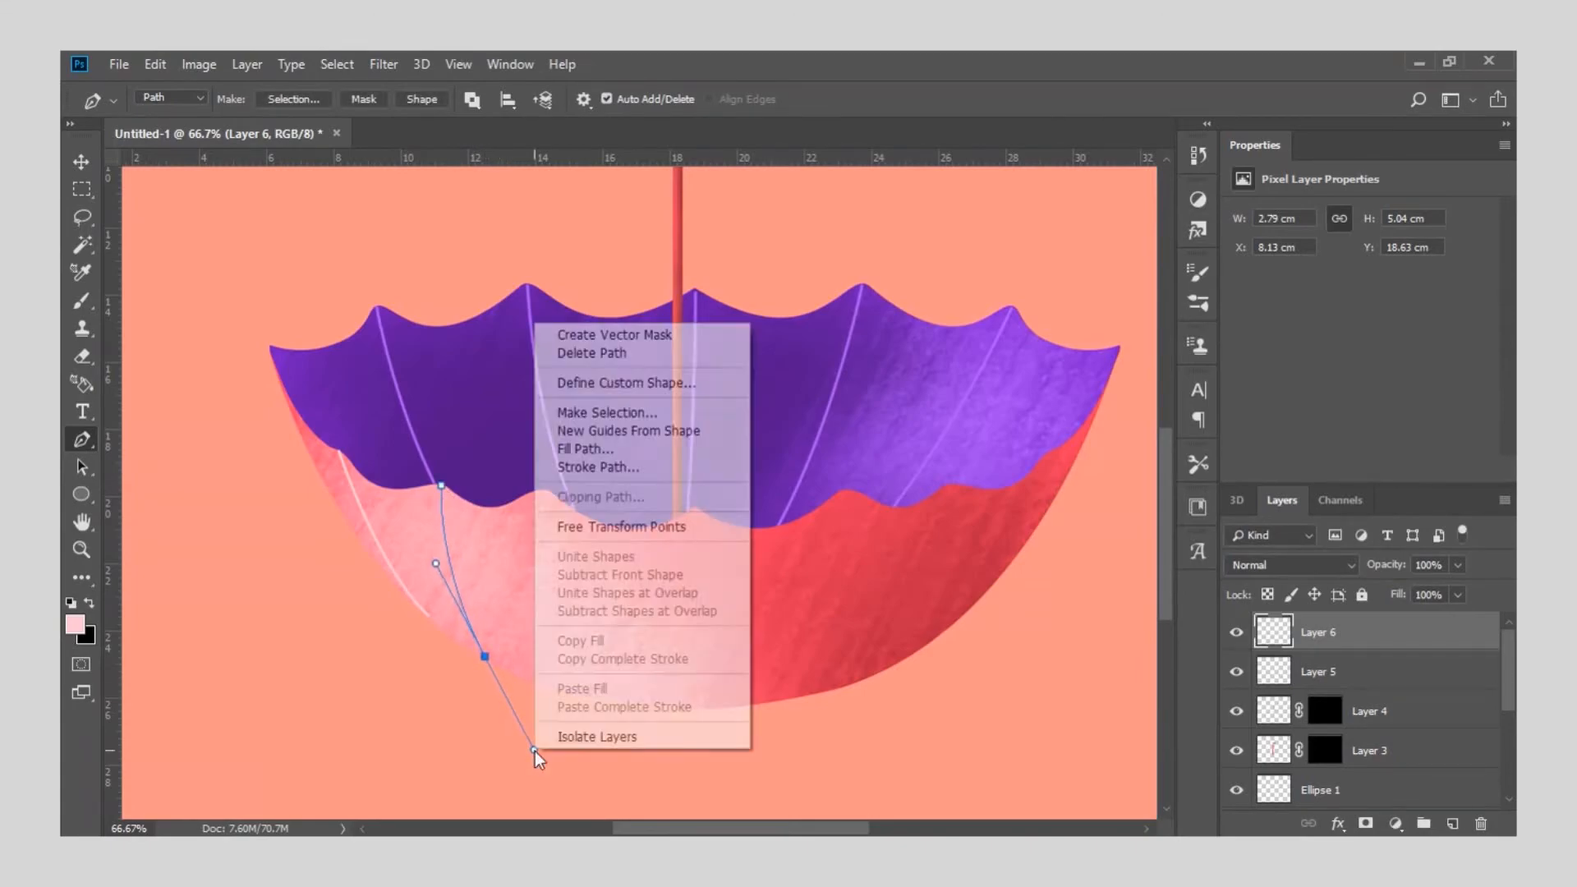
pyautogui.click(605, 466)
pyautogui.press('Return')
pyautogui.press('Return')
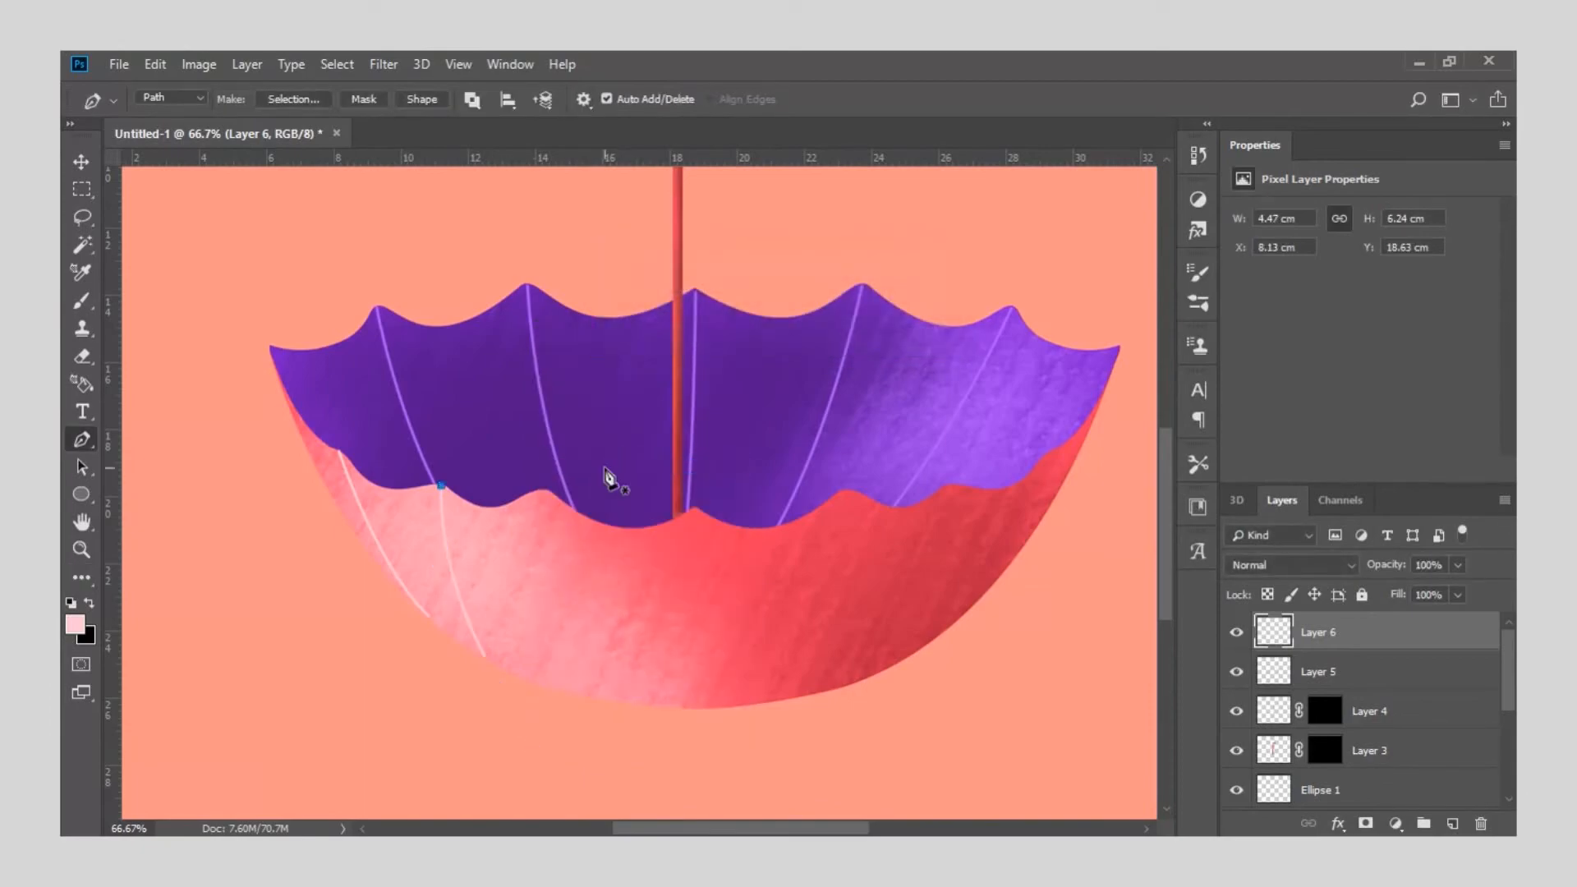
pyautogui.press('Return')
# Add a light pink rib from the scallop peak just left of the handle down to the red shell's lower edge, as a stroked path.
pyautogui.click(545, 491)
pyautogui.moveTo(578, 693); pyautogui.dragTo(626, 786)
pyautogui.rightClick(626, 786)
pyautogui.click(696, 502)
pyautogui.press('Return')
pyautogui.press('Return')
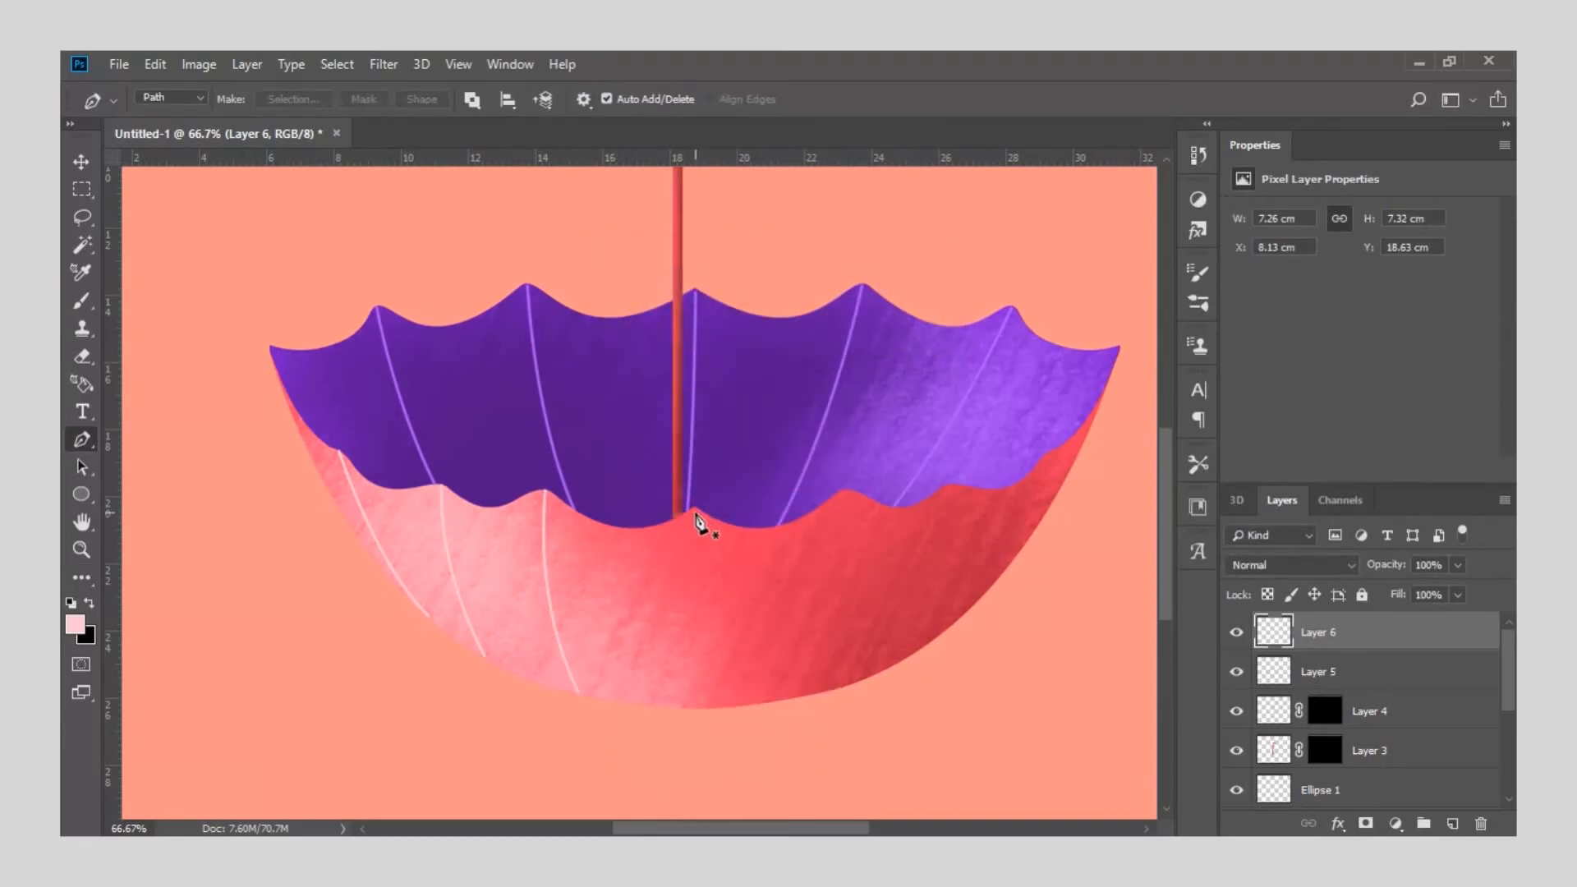
# Add a light pink central rib from the peak at the handle's base to the bottom of the red shell, as a stroked path.
pyautogui.click(694, 510)
pyautogui.moveTo(682, 706); pyautogui.dragTo(664, 759)
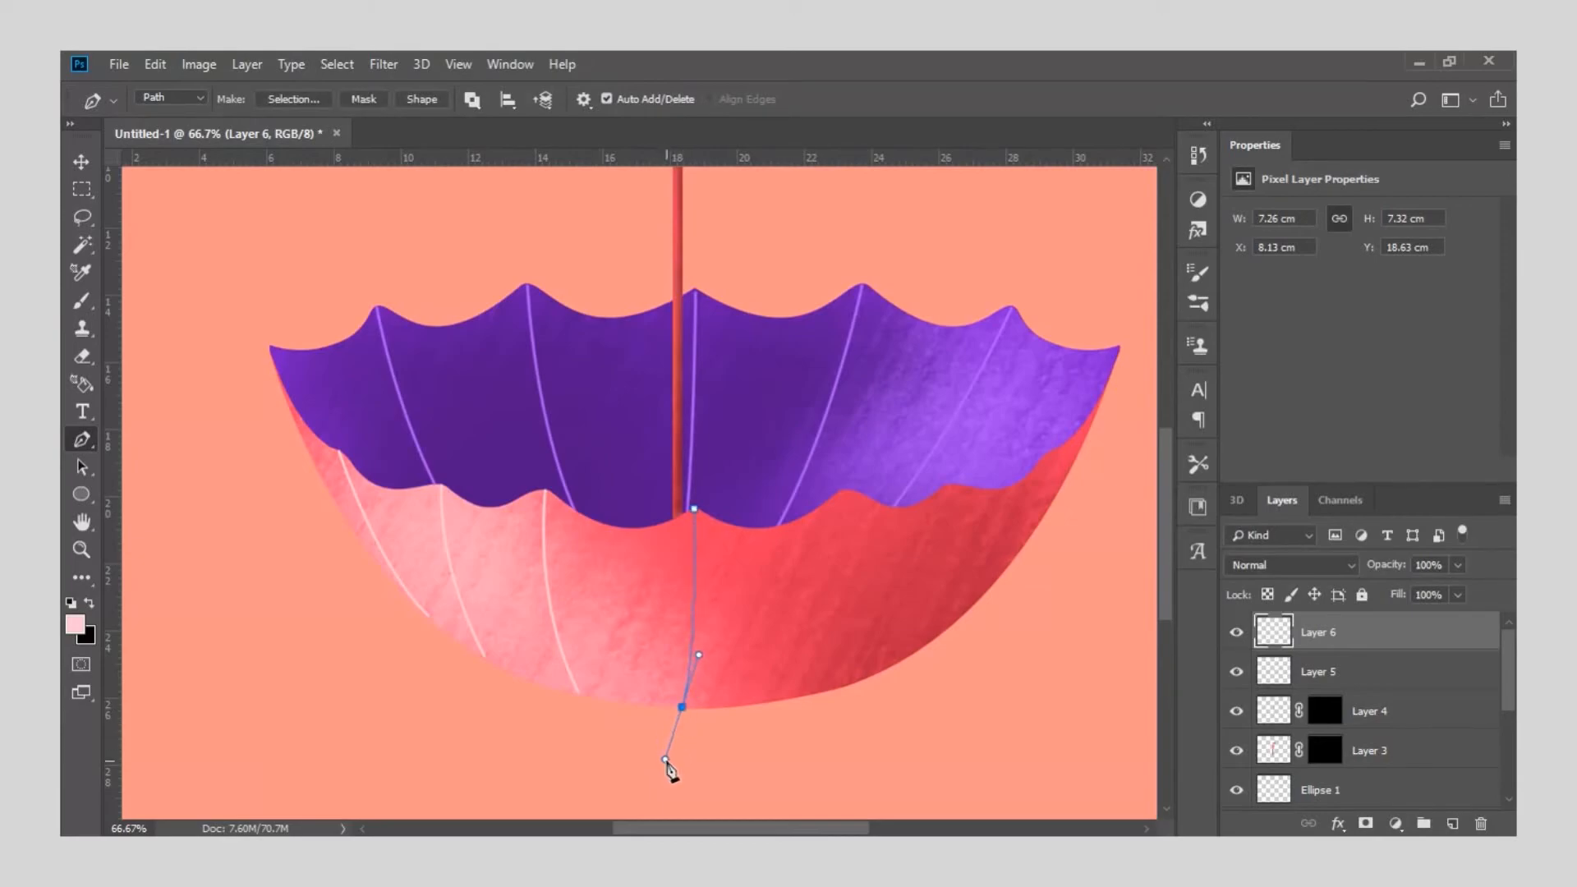
pyautogui.rightClick(666, 761)
pyautogui.click(742, 476)
pyautogui.press('Return')
pyautogui.press('Return')
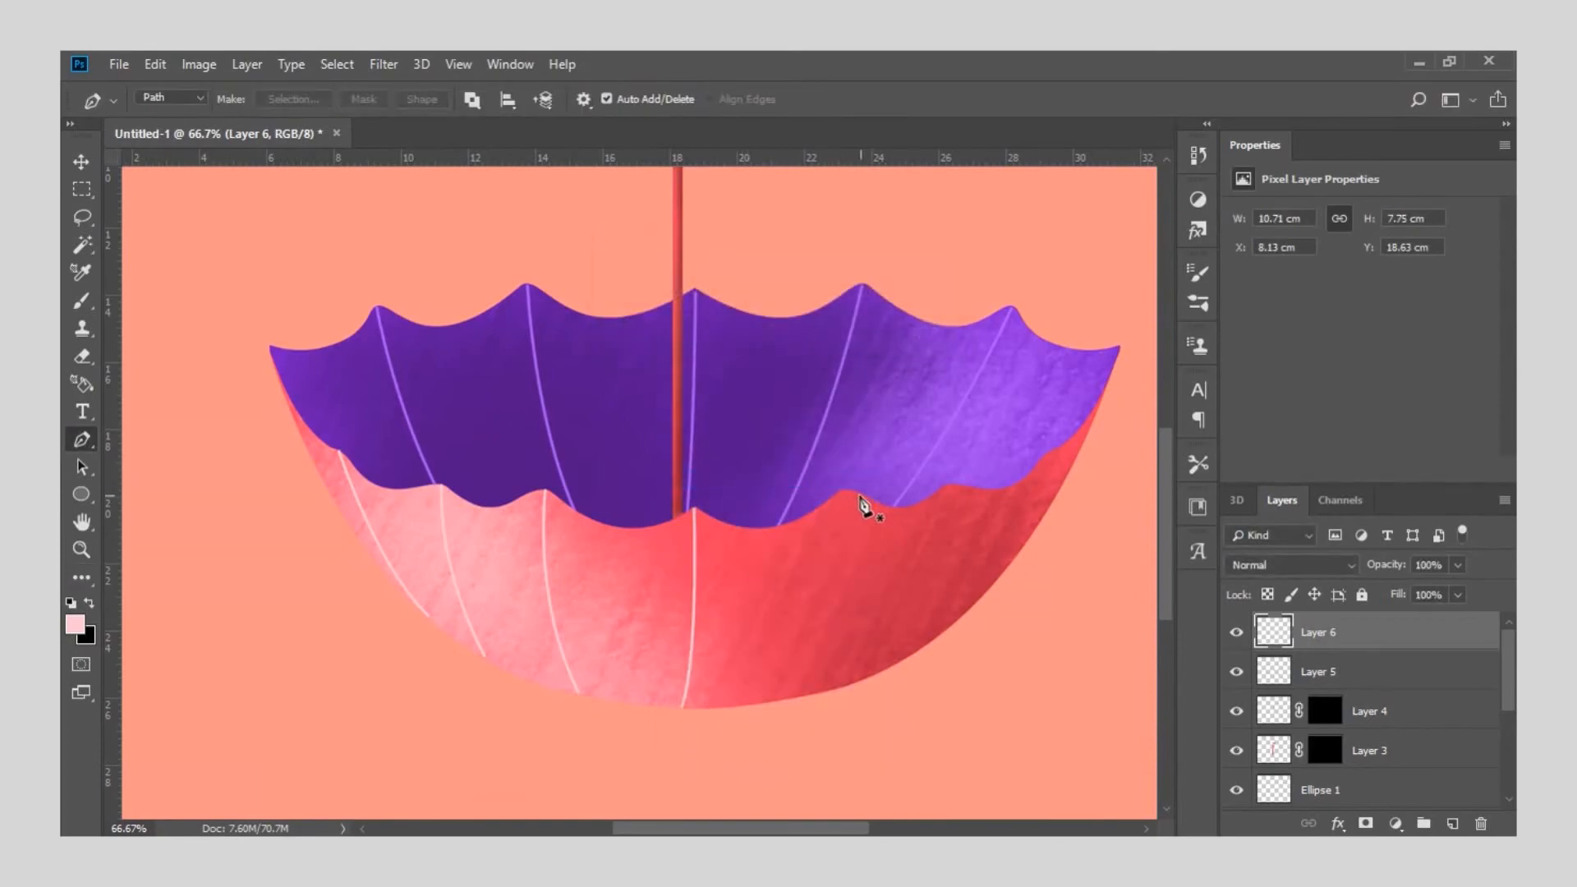
# Stroke a curved light pink rib from the first red scallop peak right of the handle to the shell's lower edge.
pyautogui.click(843, 490)
pyautogui.moveTo(796, 698); pyautogui.dragTo(745, 768)
pyautogui.rightClick(745, 769)
pyautogui.click(809, 486)
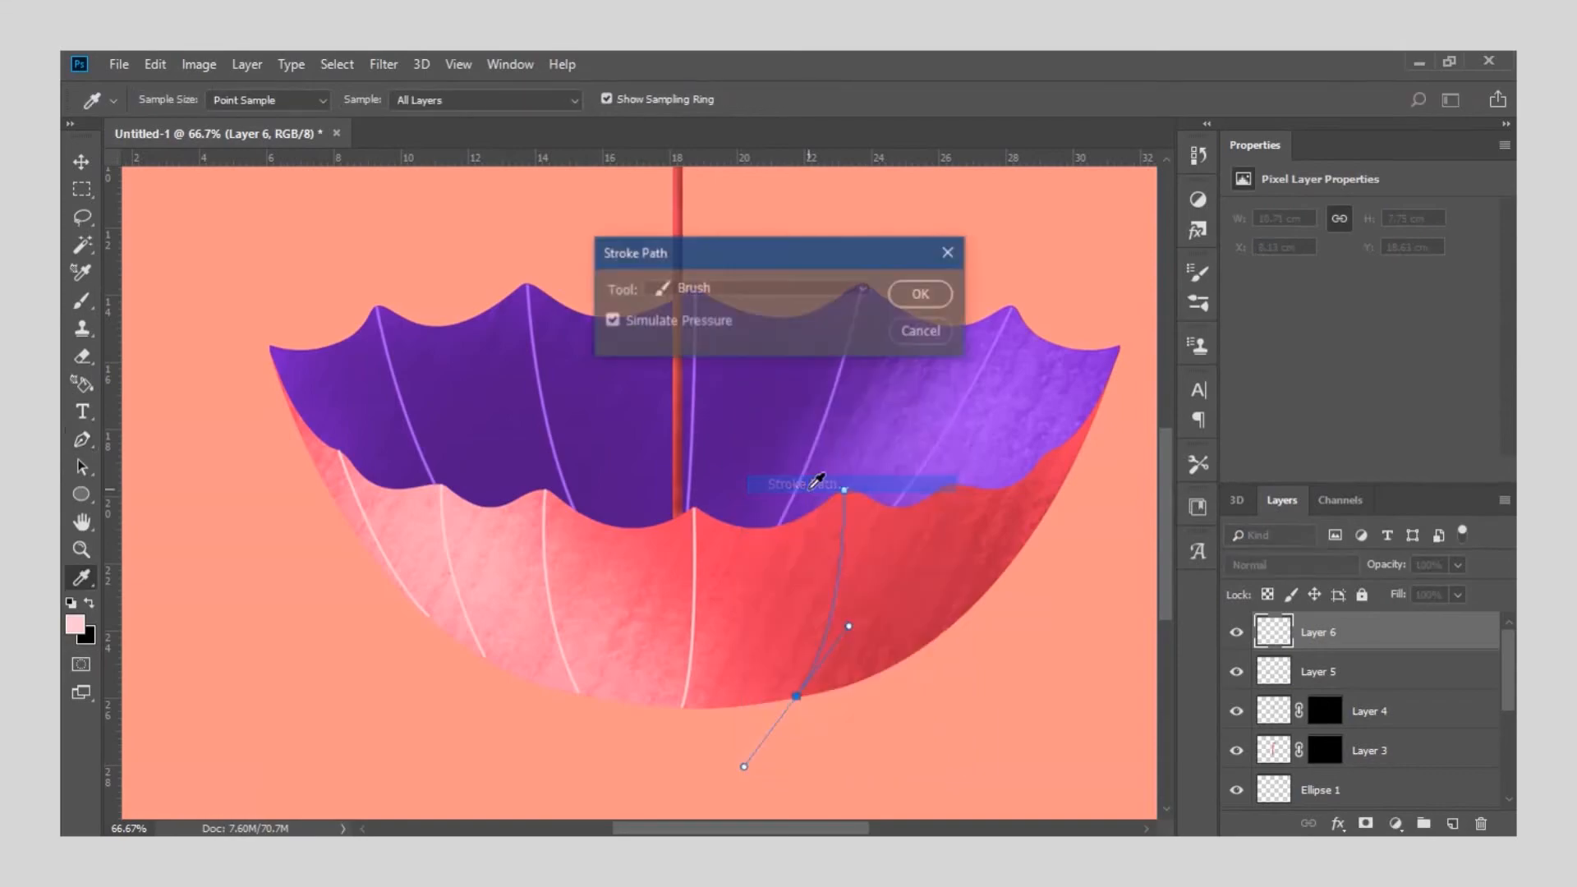
pyautogui.press('Return')
pyautogui.press('Return')
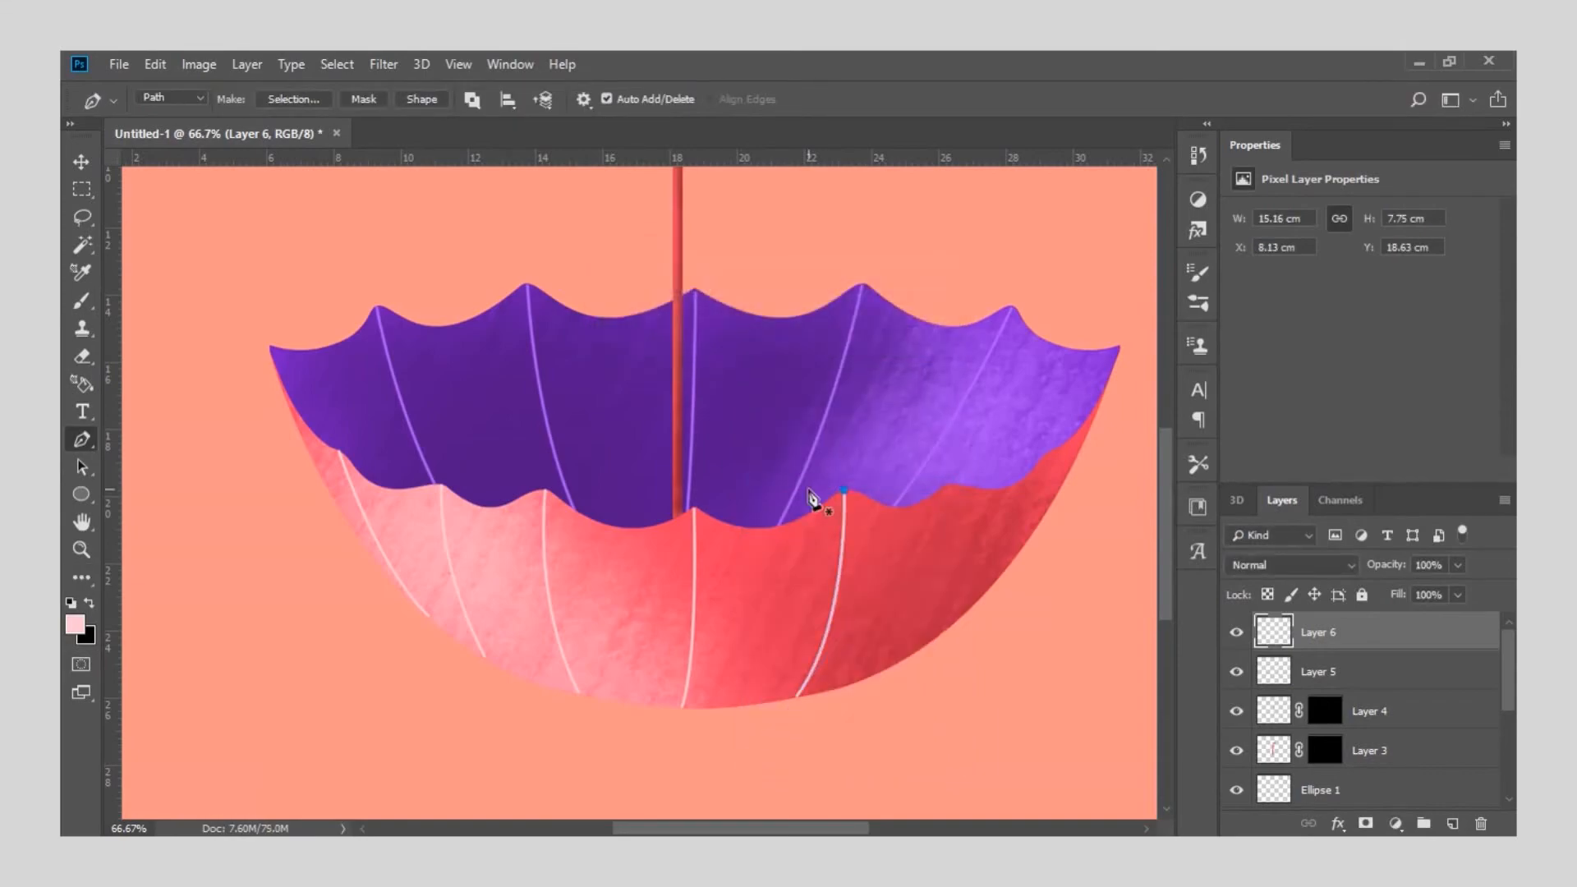
# Stroke a curved light pink rib from the second red scallop peak right of the handle to the shell's lower edge.
pyautogui.click(949, 486)
pyautogui.moveTo(911, 654); pyautogui.dragTo(855, 769)
pyautogui.rightClick(856, 772)
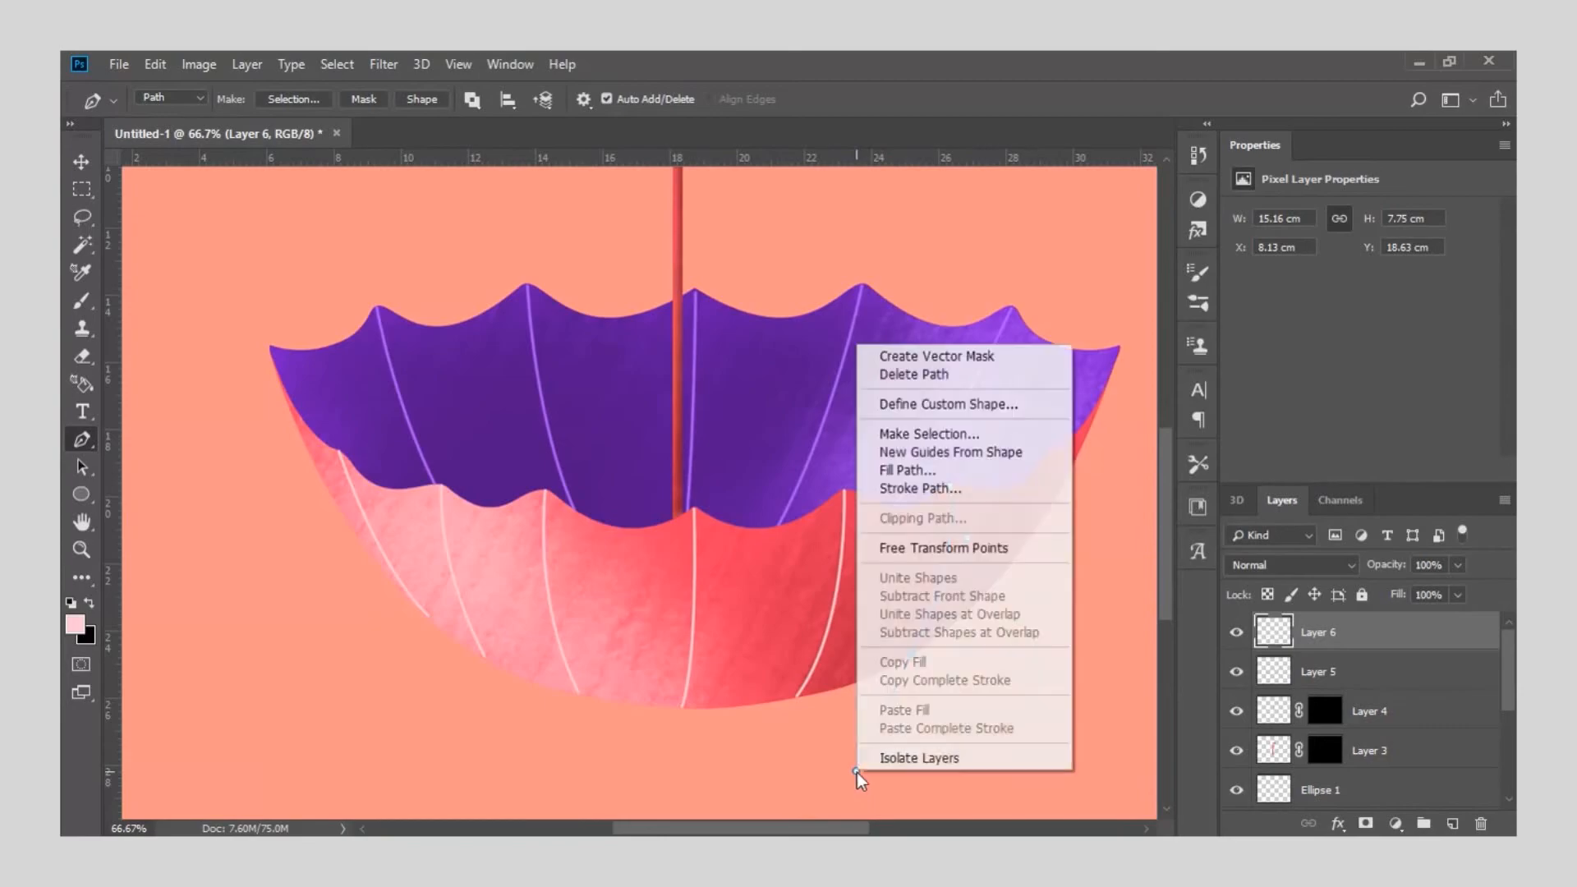
pyautogui.click(908, 491)
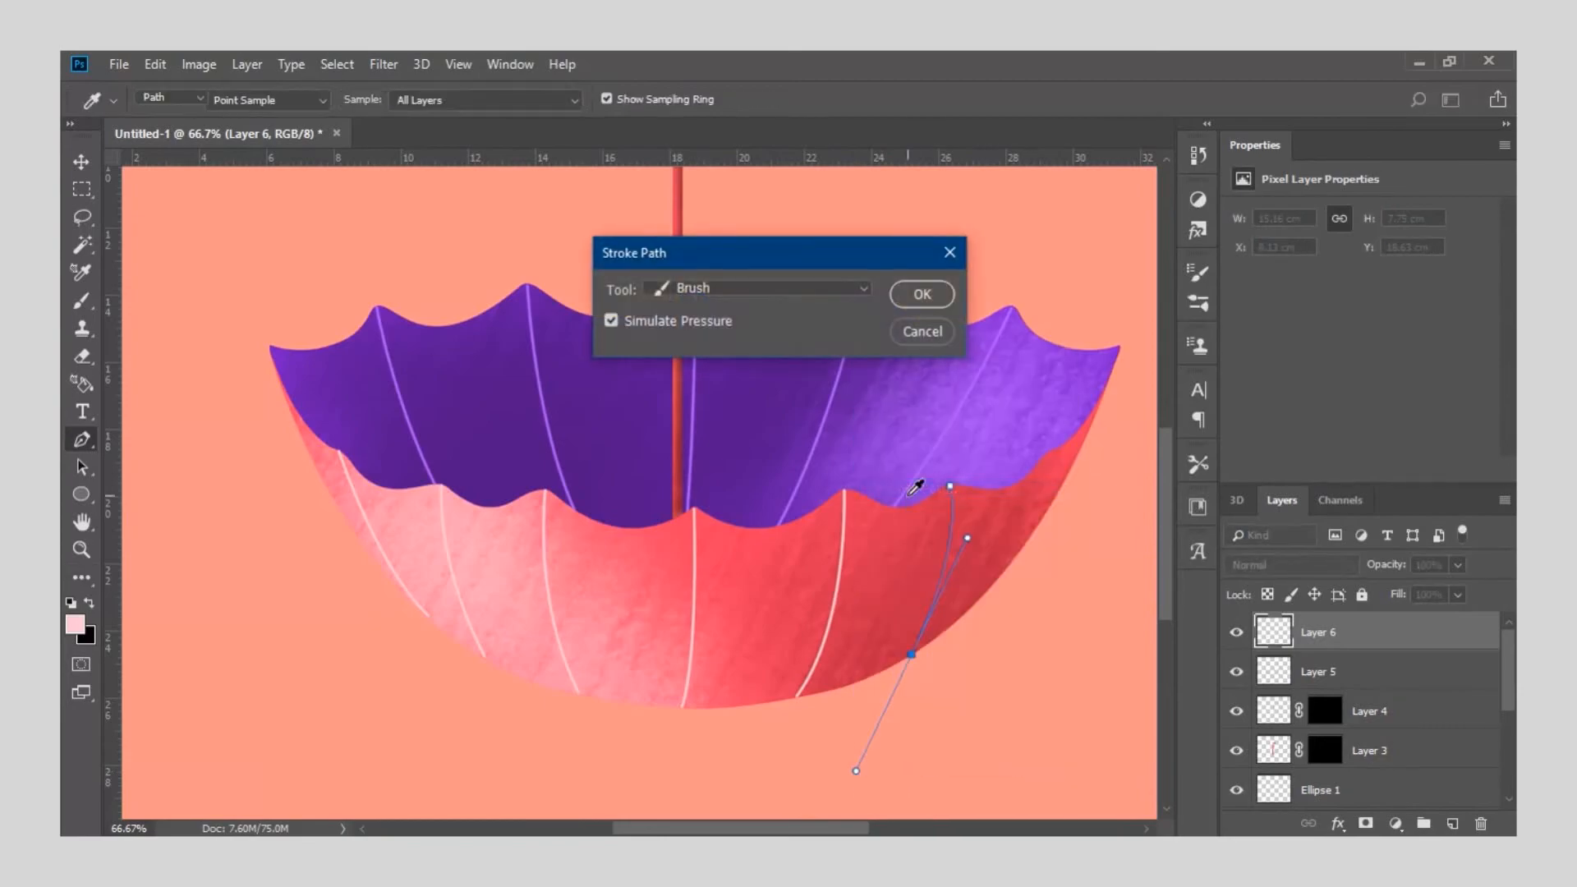
pyautogui.press('Return')
pyautogui.press('Return')
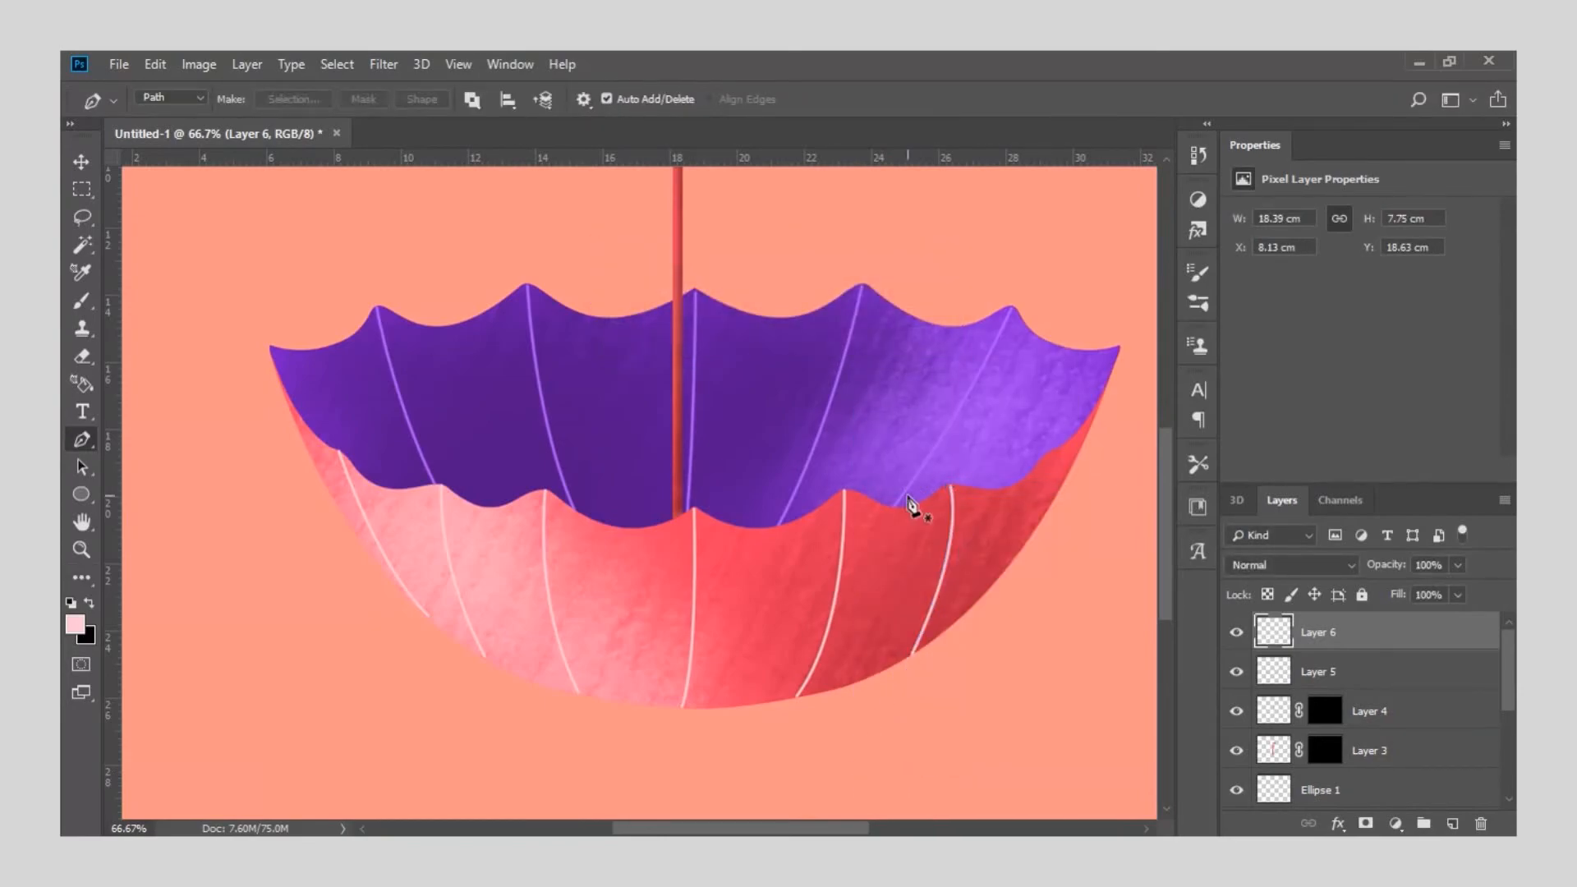
# Stroke the last light pink rib from the rightmost red scallop peak along the shell's right side, and clear its path.
pyautogui.click(1049, 451)
pyautogui.moveTo(972, 639); pyautogui.dragTo(956, 634)
pyautogui.rightClick(957, 637)
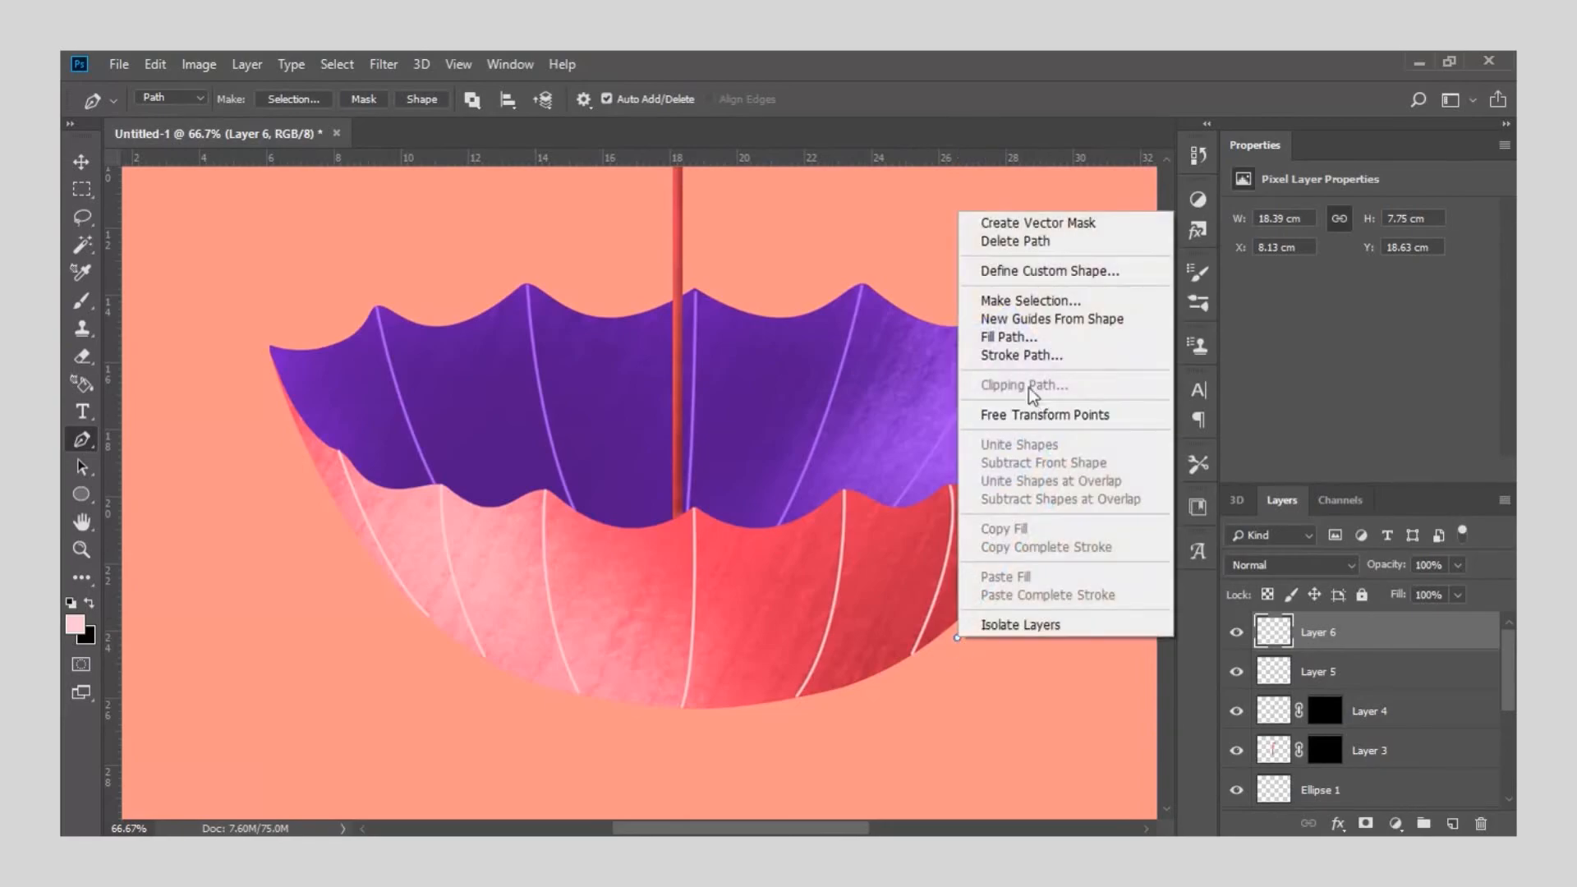
pyautogui.click(1028, 361)
pyautogui.press('Return')
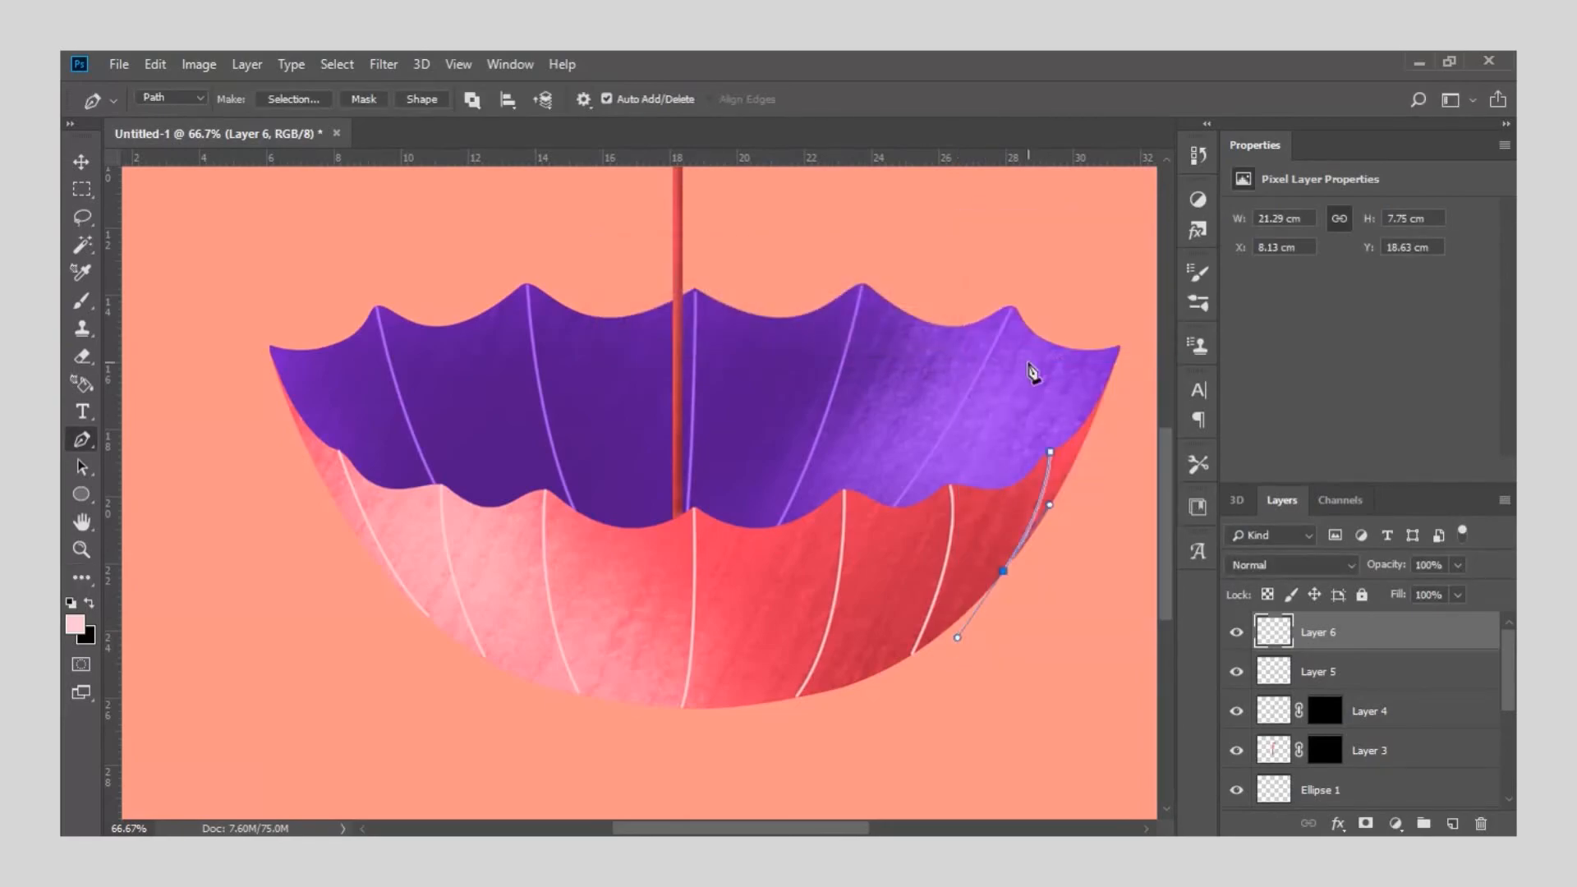
pyautogui.press('Return')
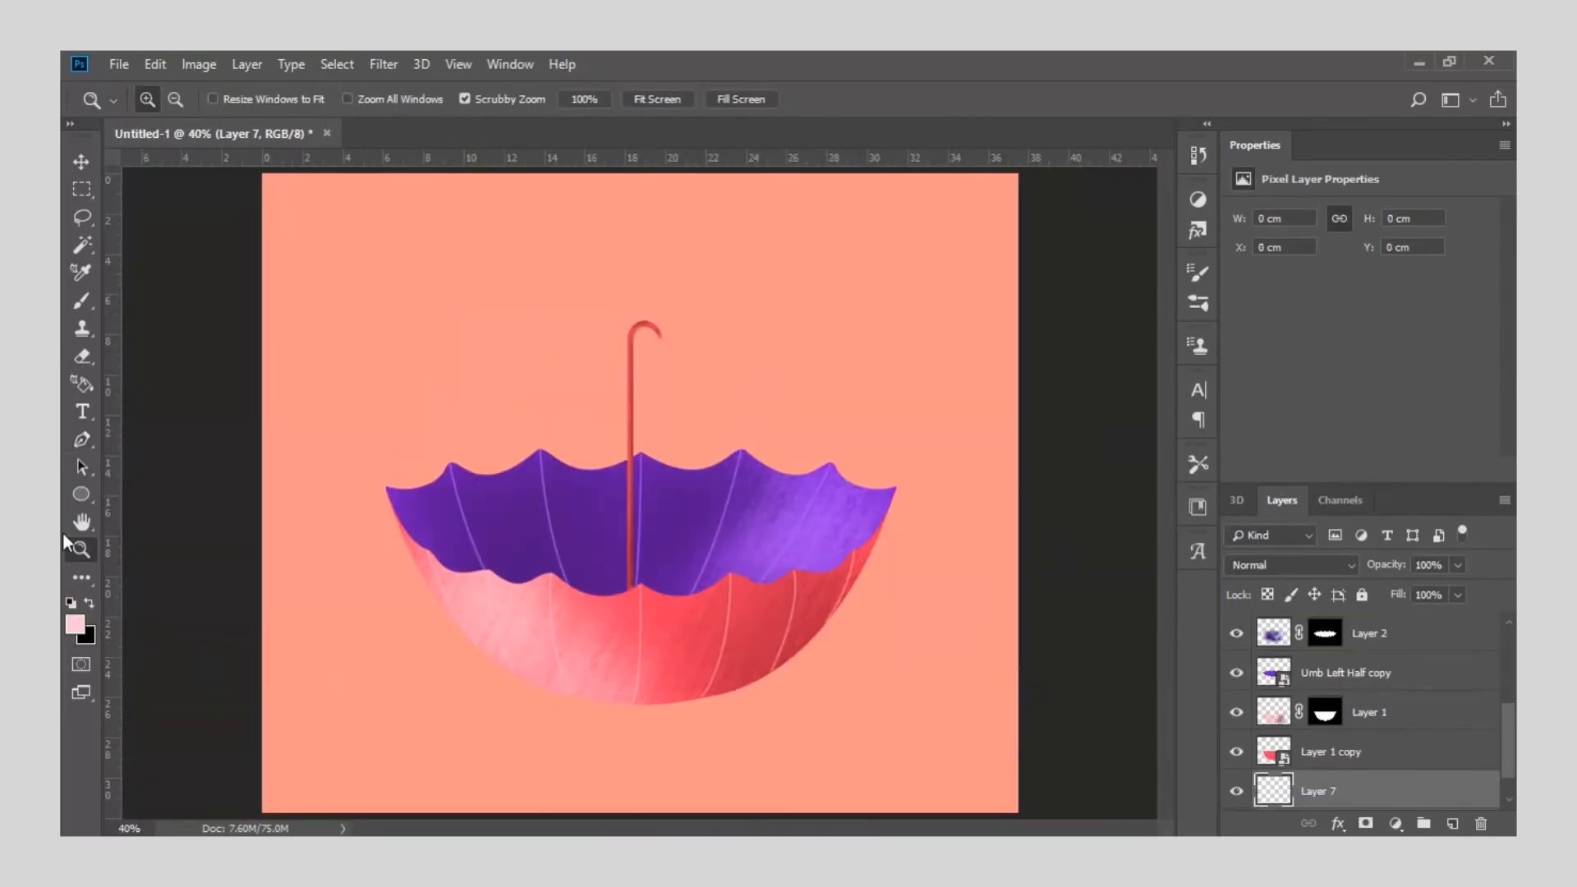
# Draw a flat ellipse about 1091 × 153 px behind the umbrella's base, with no fill and a light pink stroke.
pyautogui.click(82, 495)
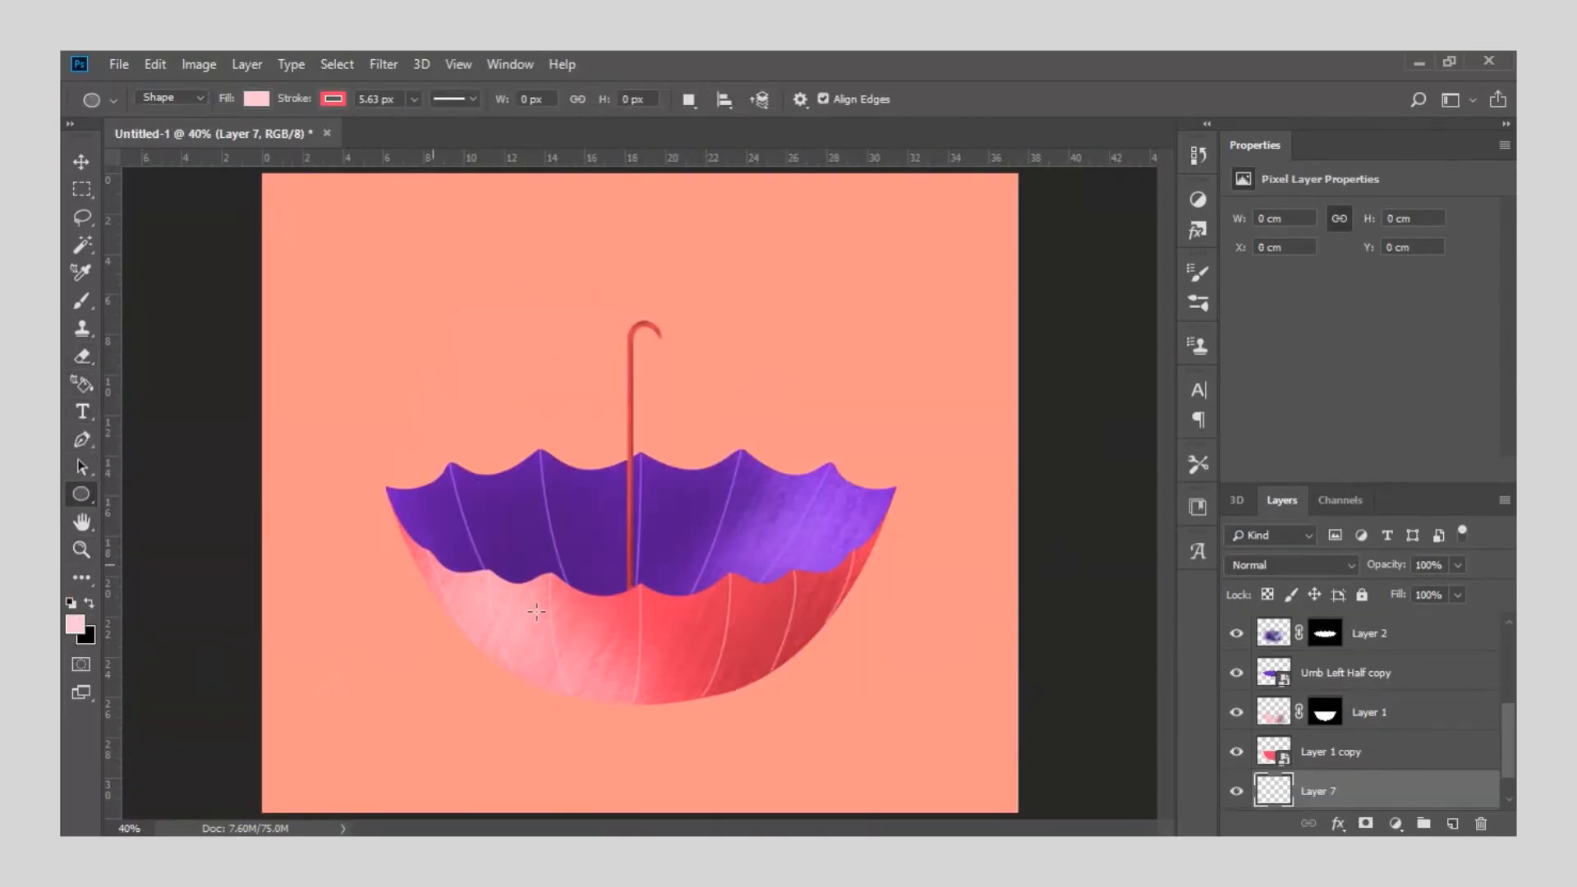
pyautogui.moveTo(882, 676); pyautogui.dragTo(418, 740)
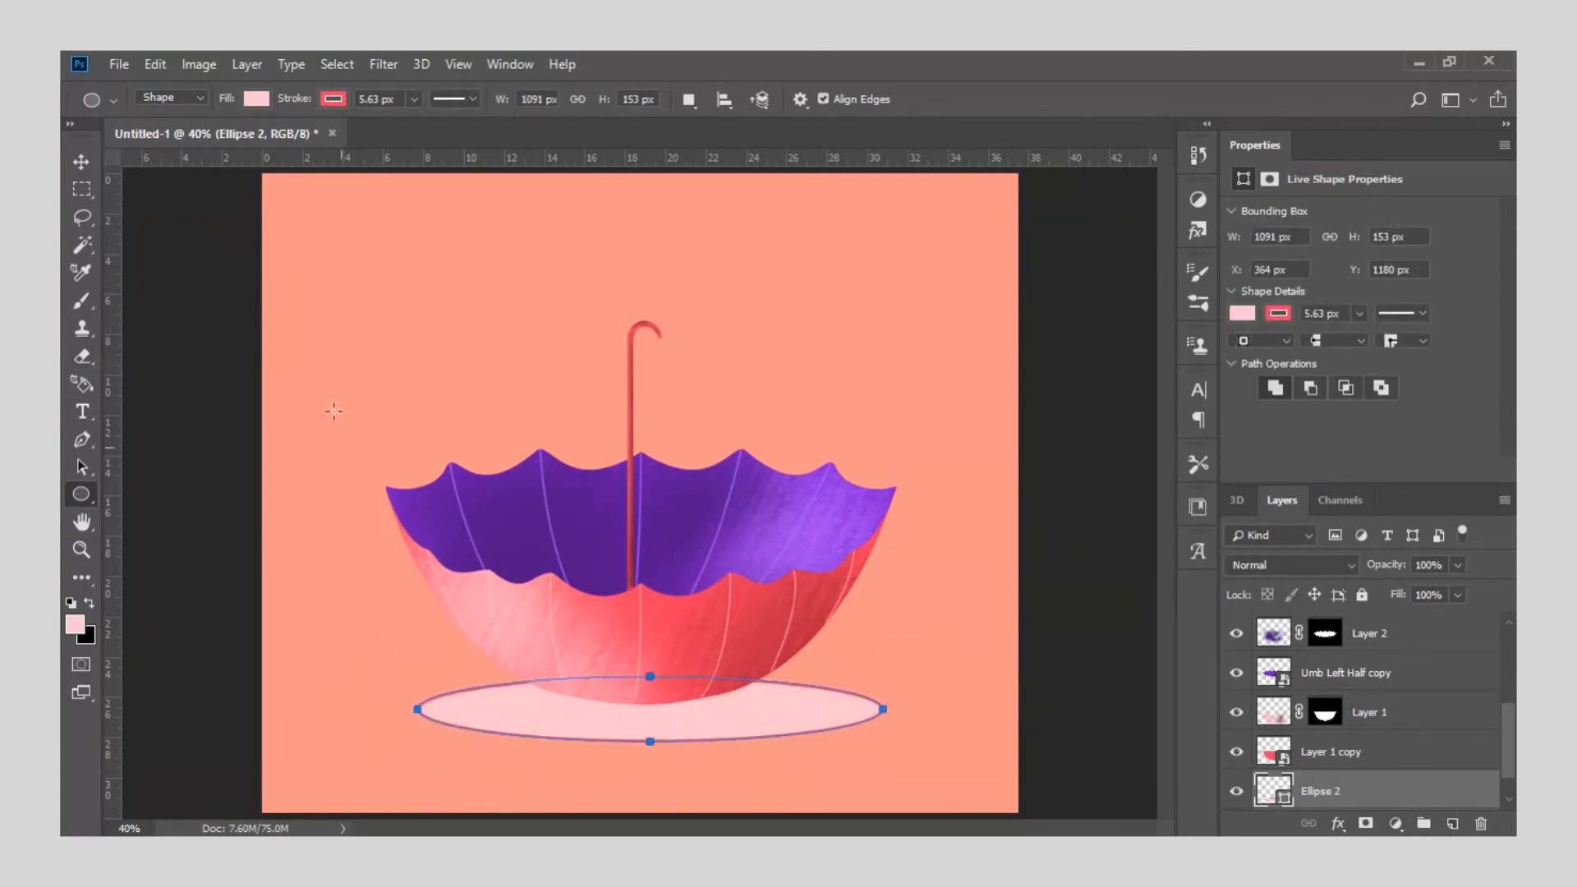
pyautogui.click(256, 98)
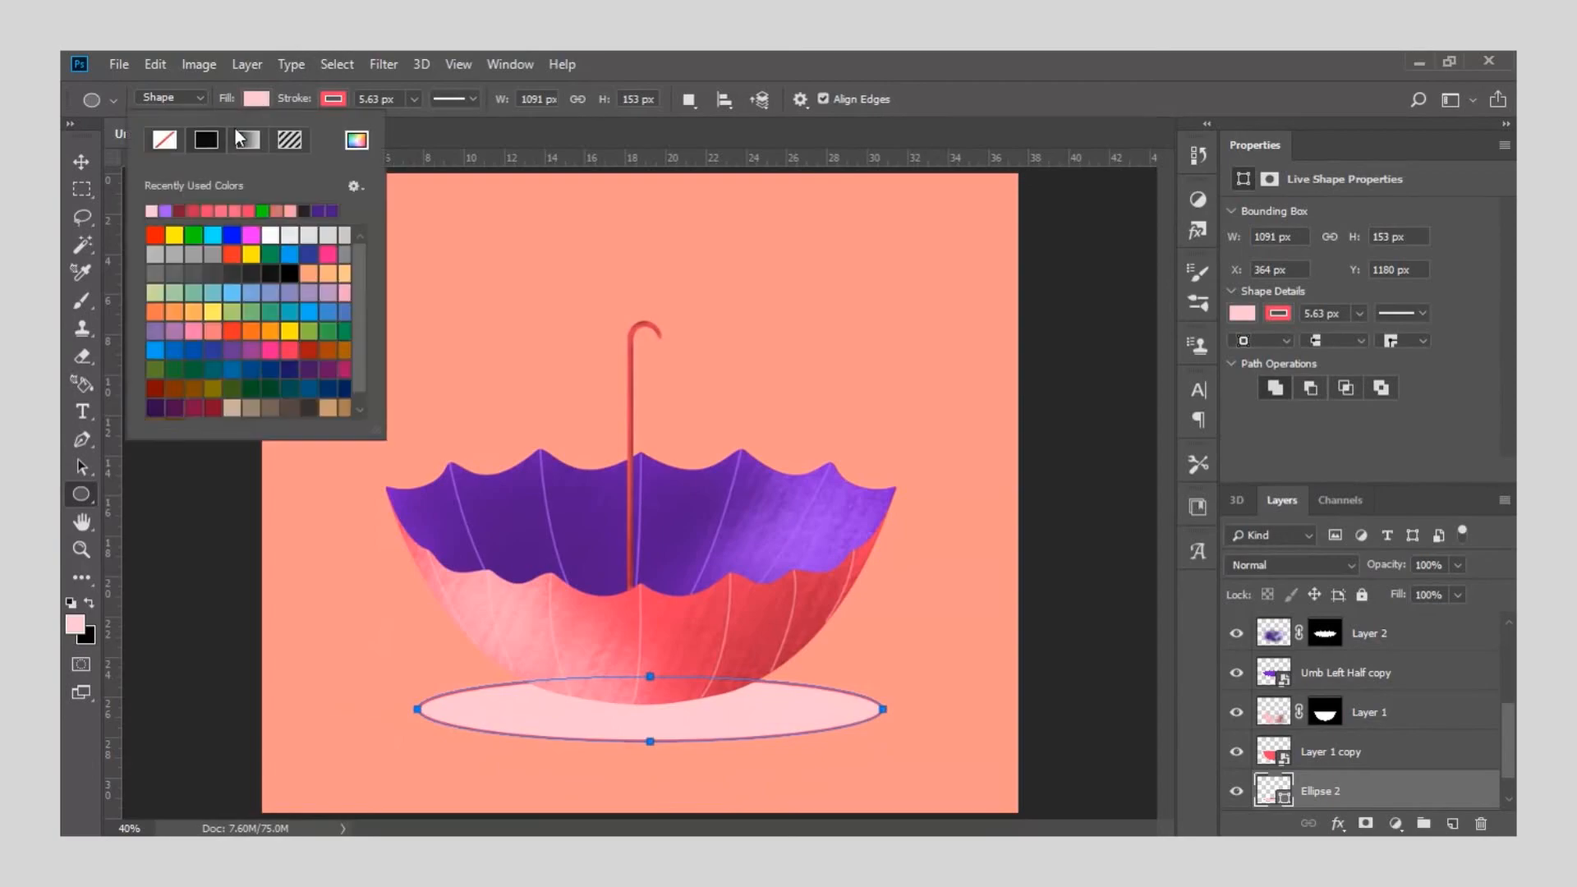
pyautogui.click(175, 143)
pyautogui.click(333, 99)
pyautogui.click(232, 210)
# Duplicate the pink ellipse outline and scale the copy about its centre to about 774 × 109 px.
pyautogui.click(80, 161)
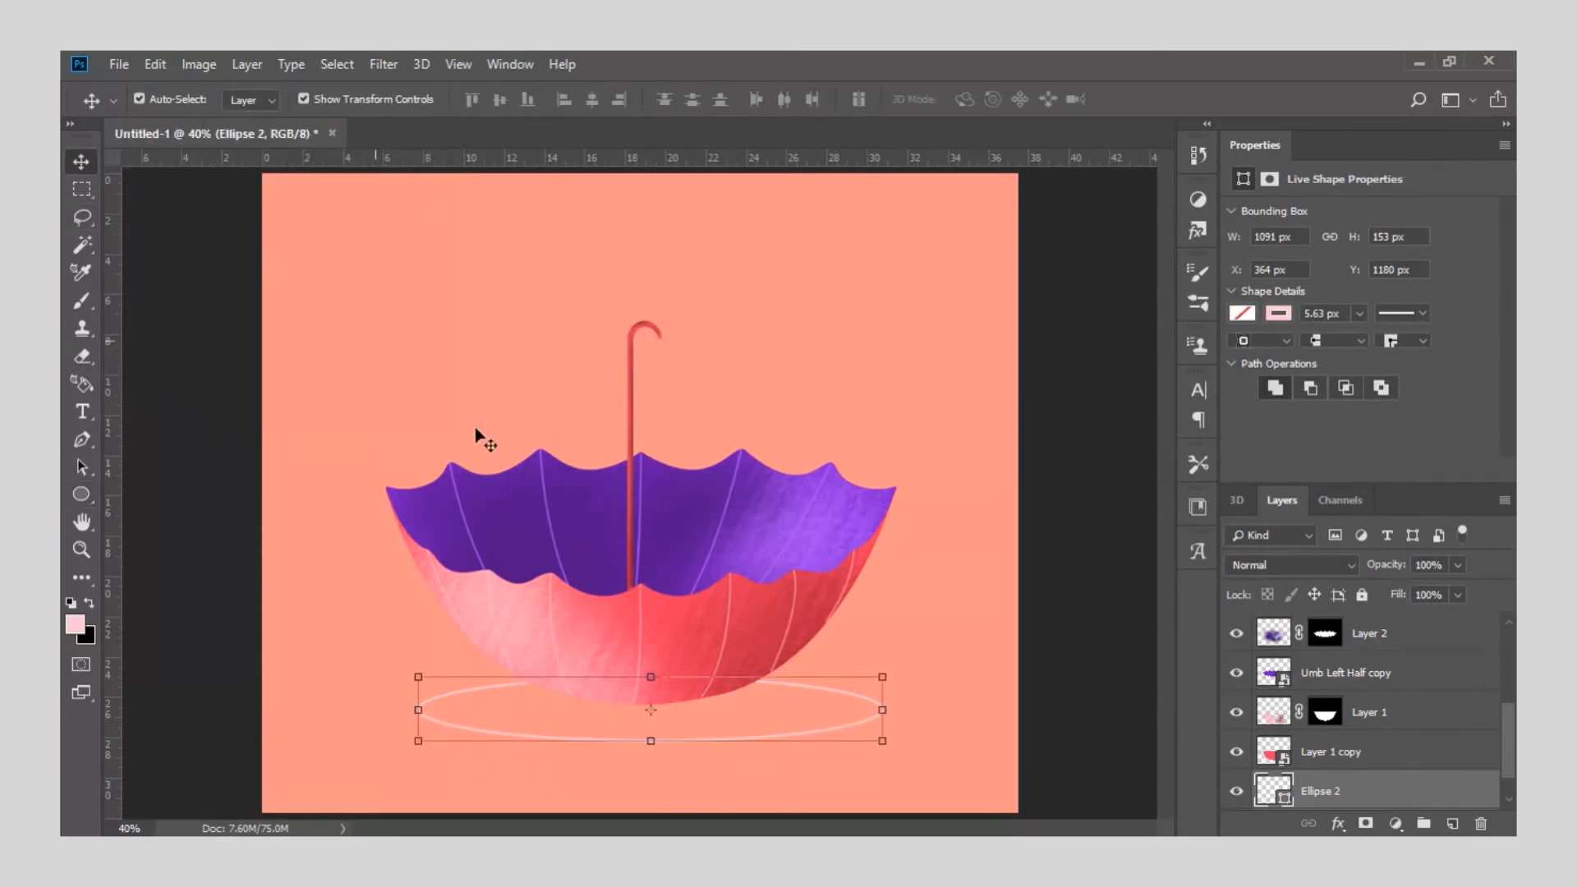
pyautogui.click(847, 712)
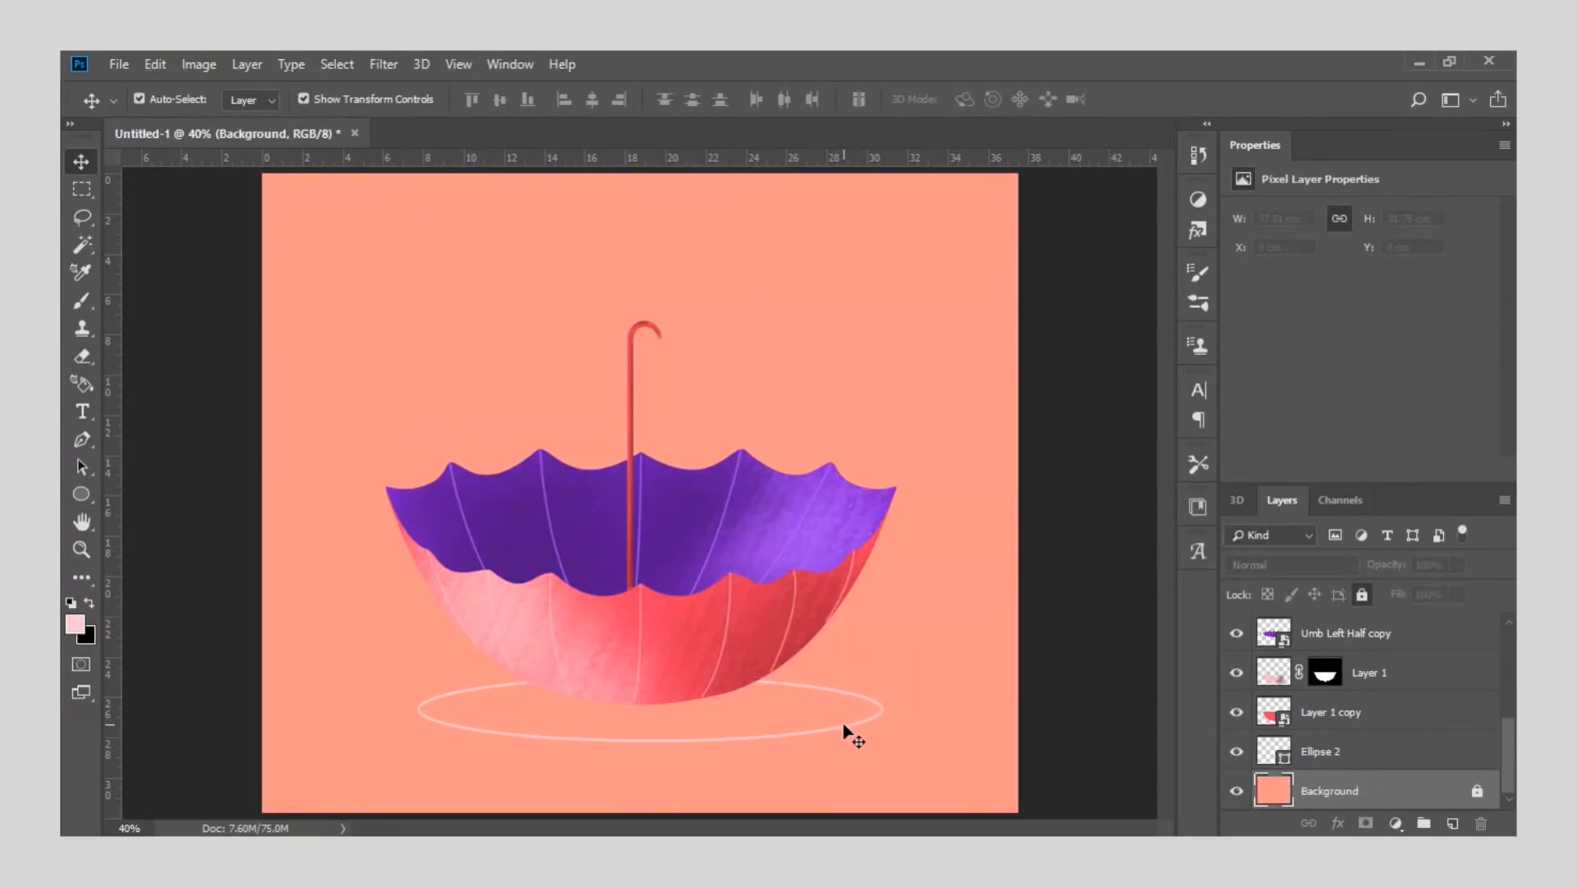
pyautogui.click(847, 728)
pyautogui.click(1341, 751)
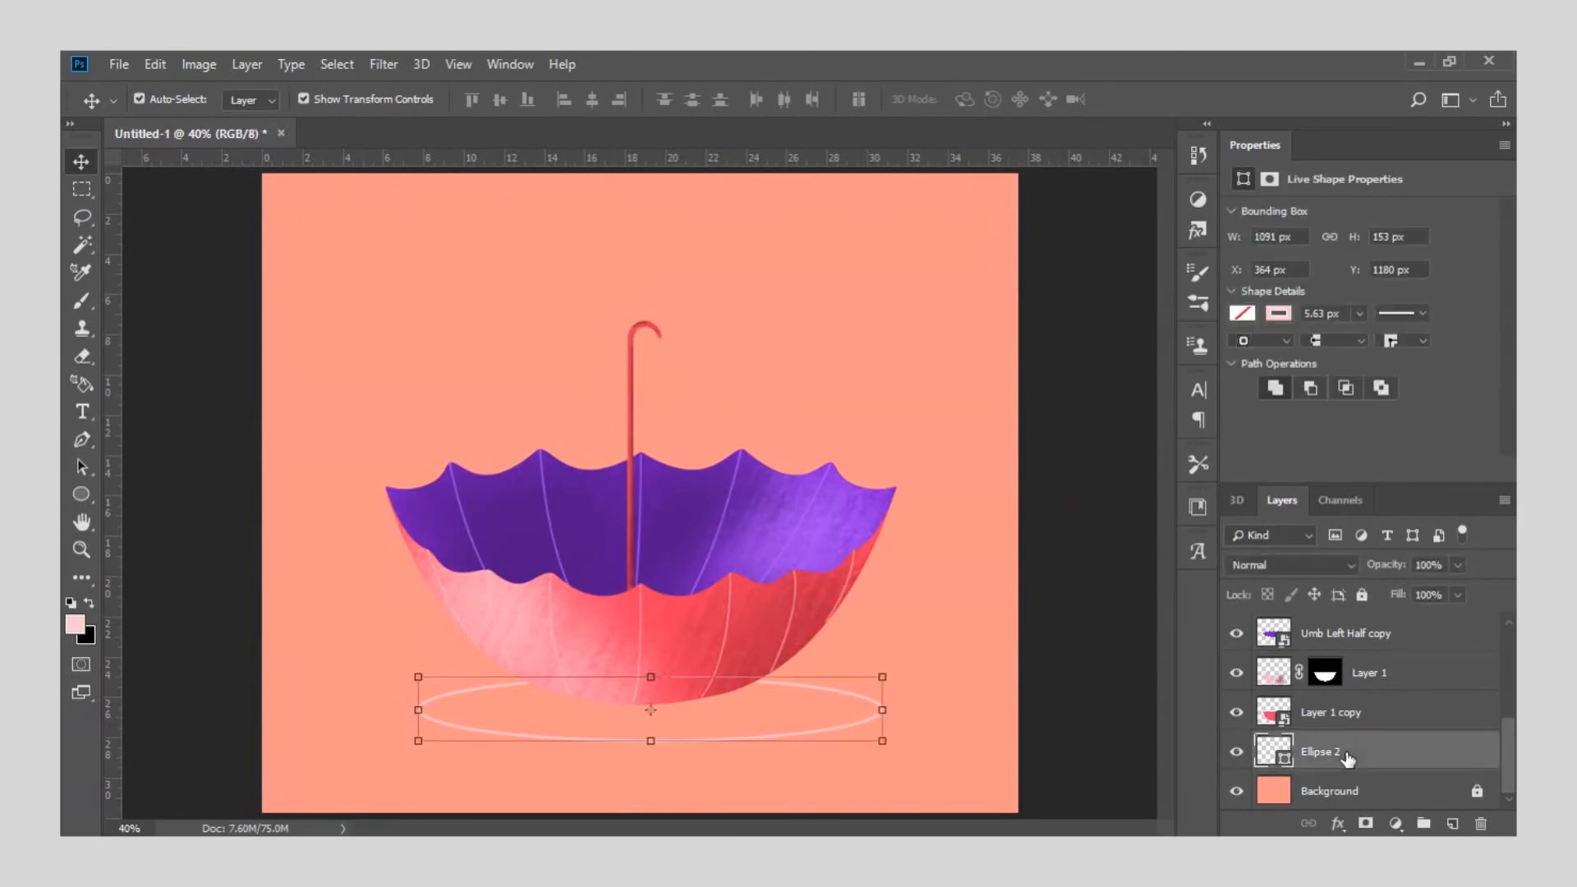
pyautogui.rightClick(1370, 752)
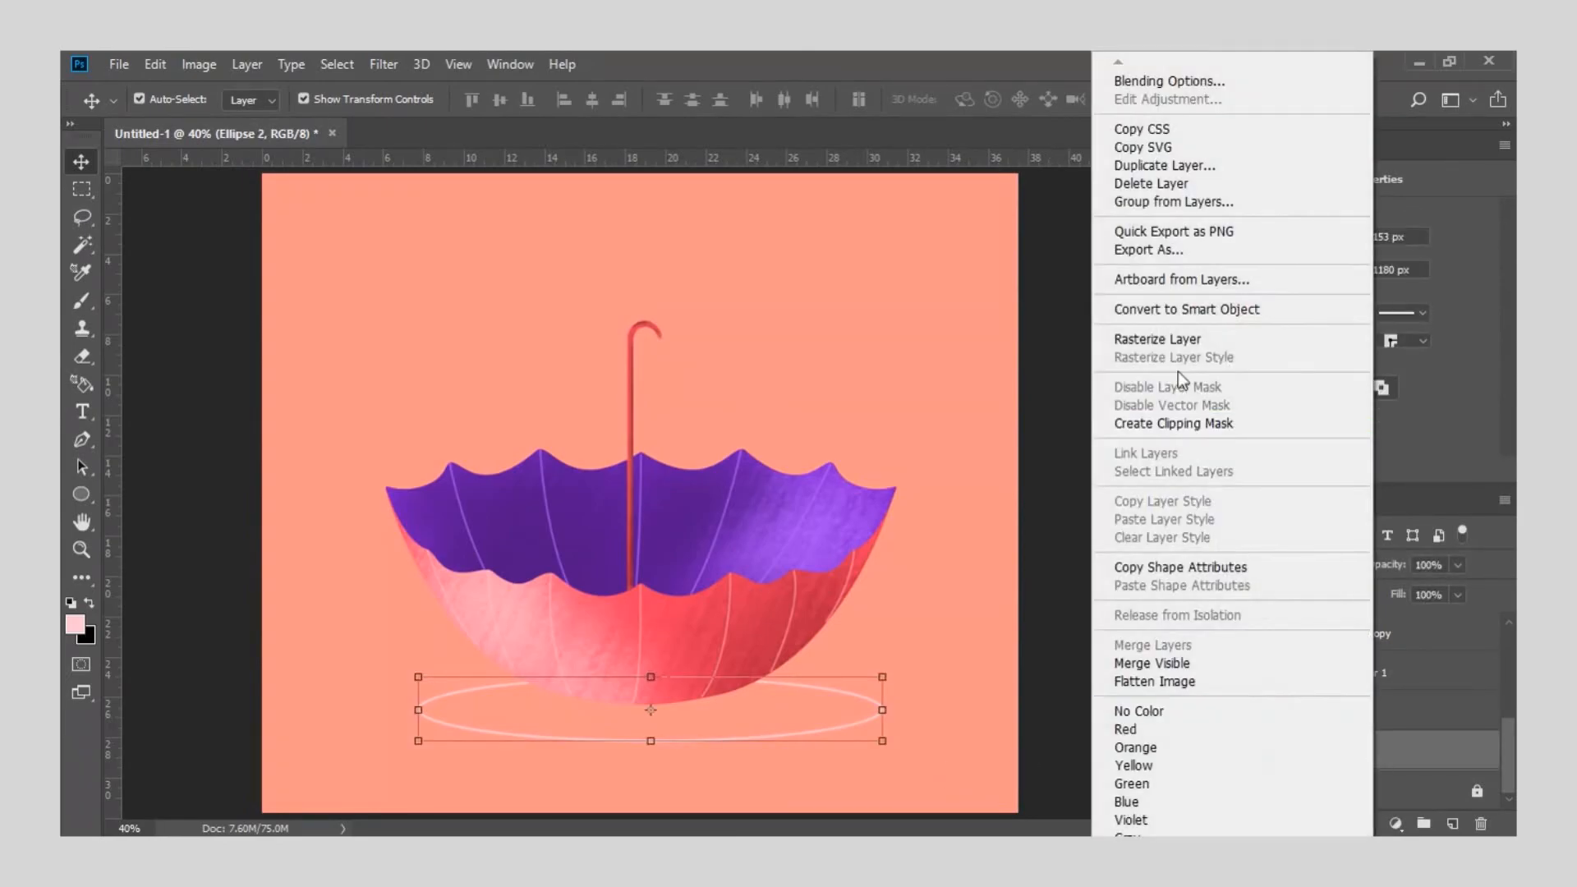
pyautogui.click(1143, 164)
pyautogui.press('Return')
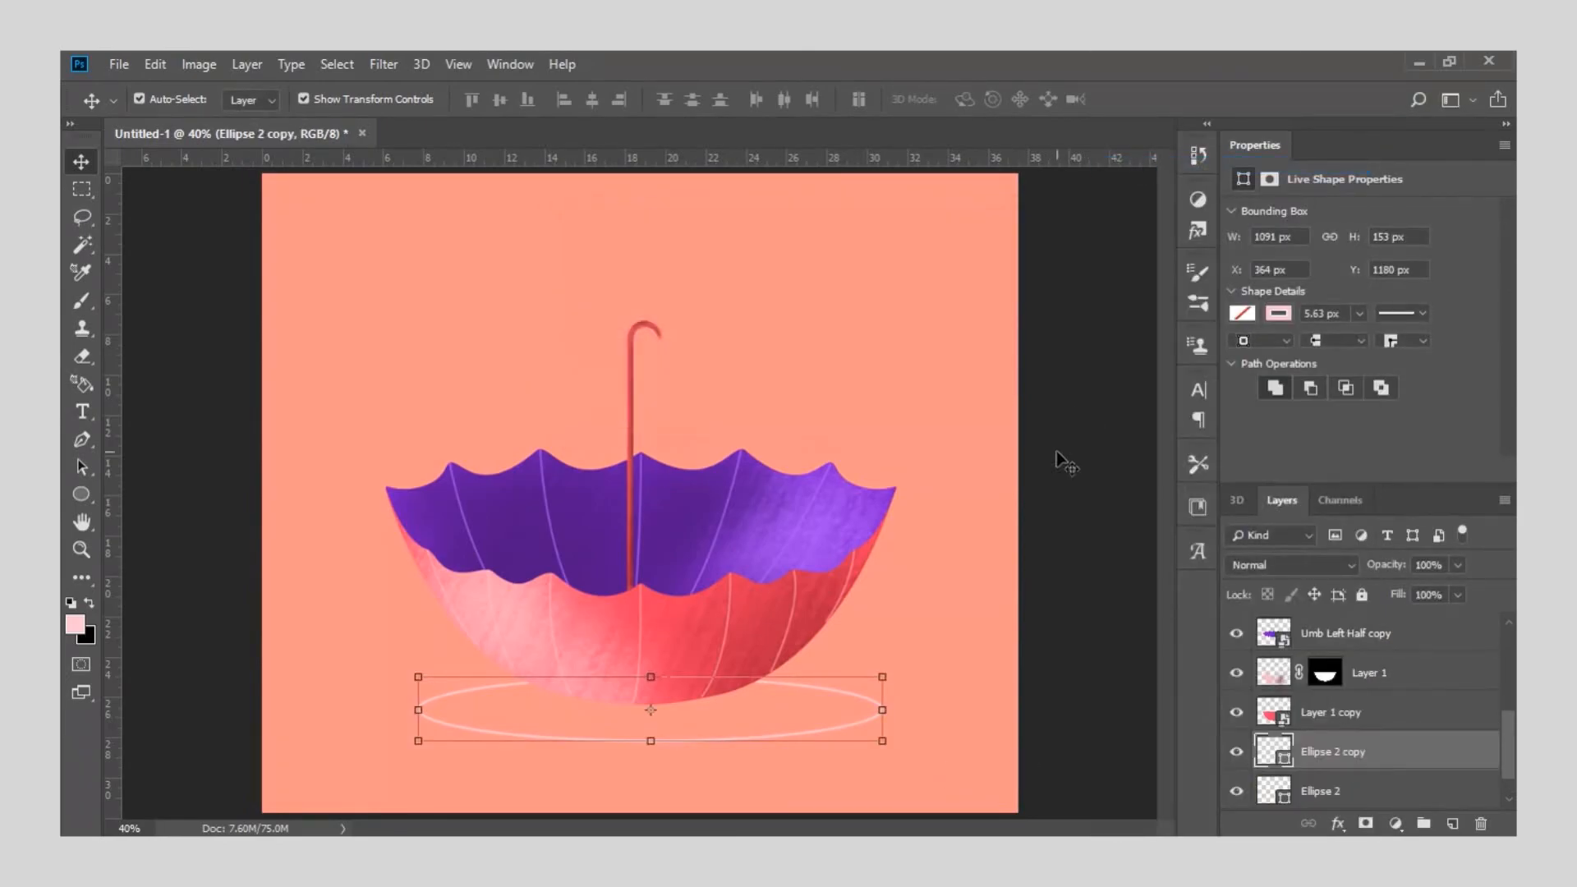
pyautogui.moveTo(883, 740); pyautogui.dragTo(819, 708)
pyautogui.press('Return')
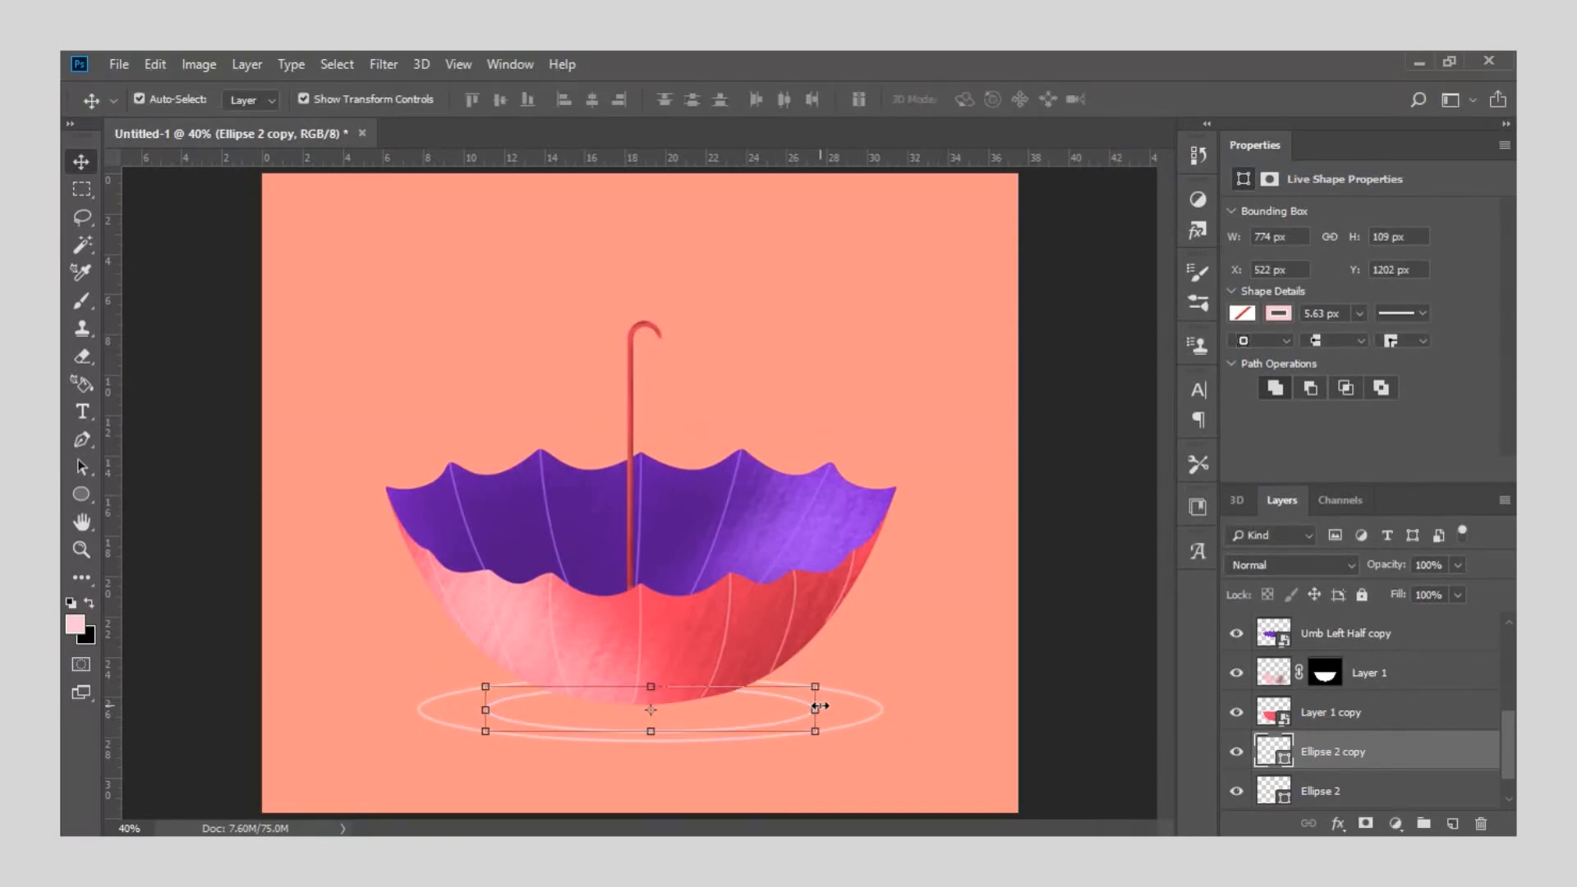
# Duplicate the smaller ellipse outline, scale the copy about its centre to about 207 × 29 px, and nudge it slightly upward.
pyautogui.rightClick(1312, 751)
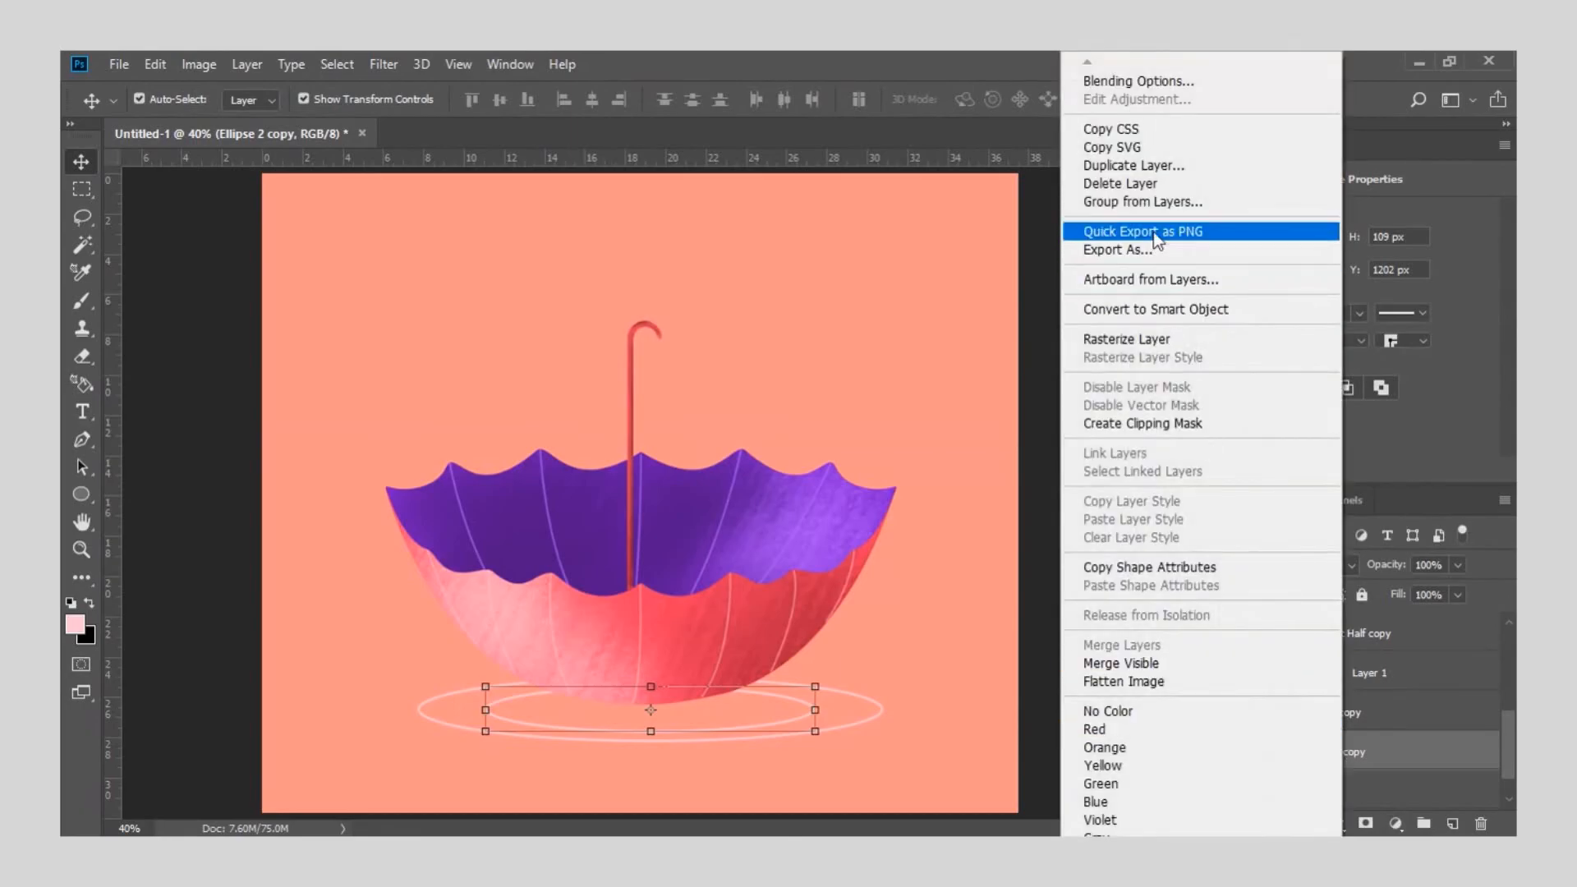
pyautogui.click(1141, 166)
pyautogui.press('Return')
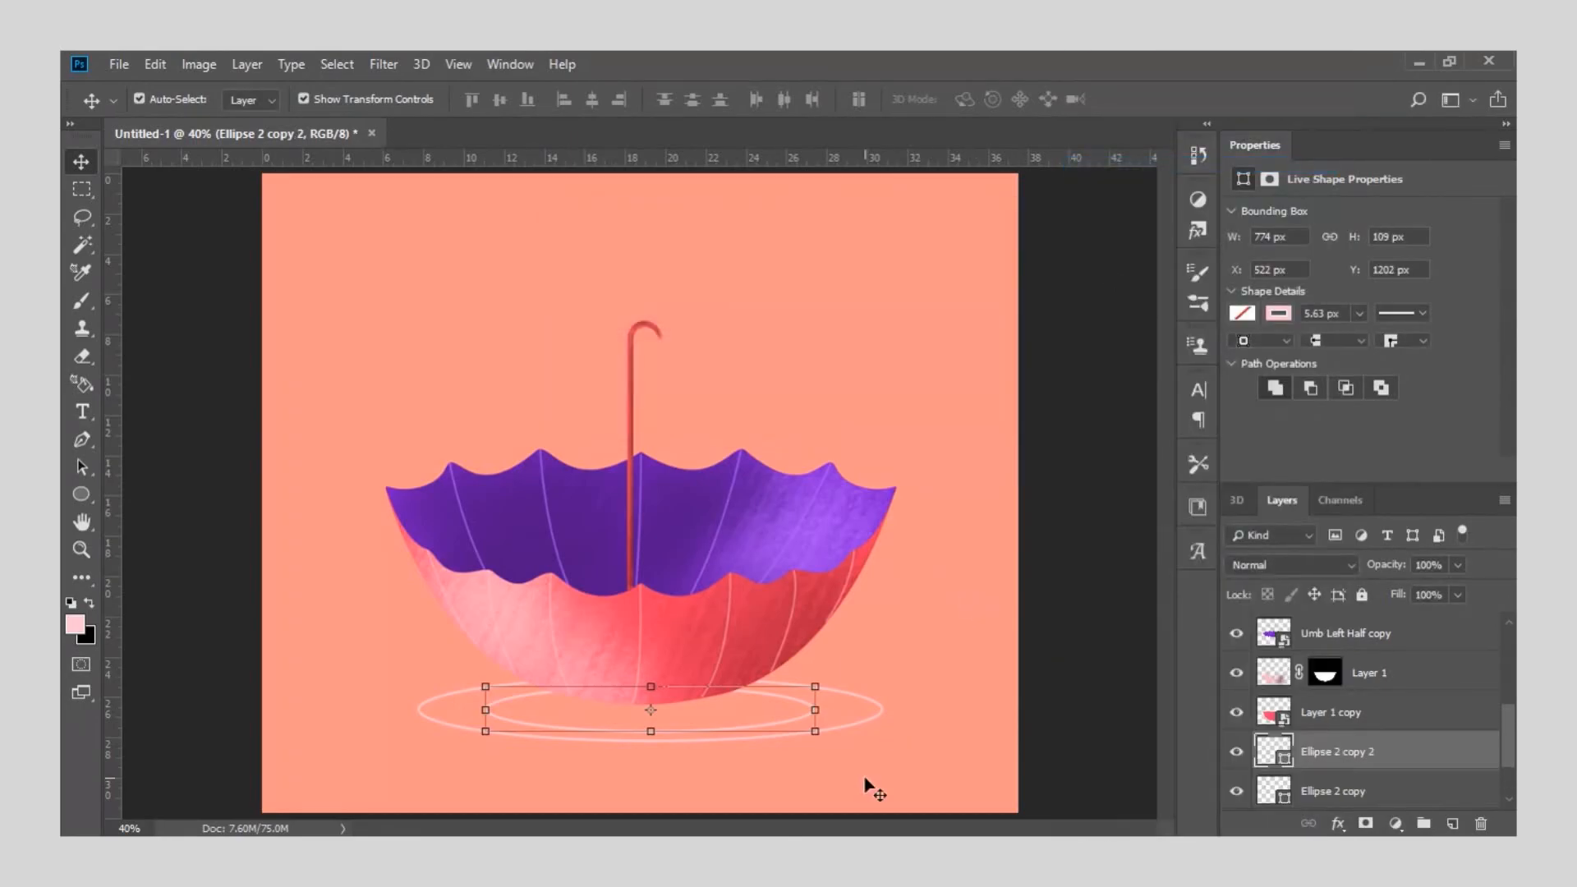
pyautogui.moveTo(813, 729); pyautogui.dragTo(698, 680)
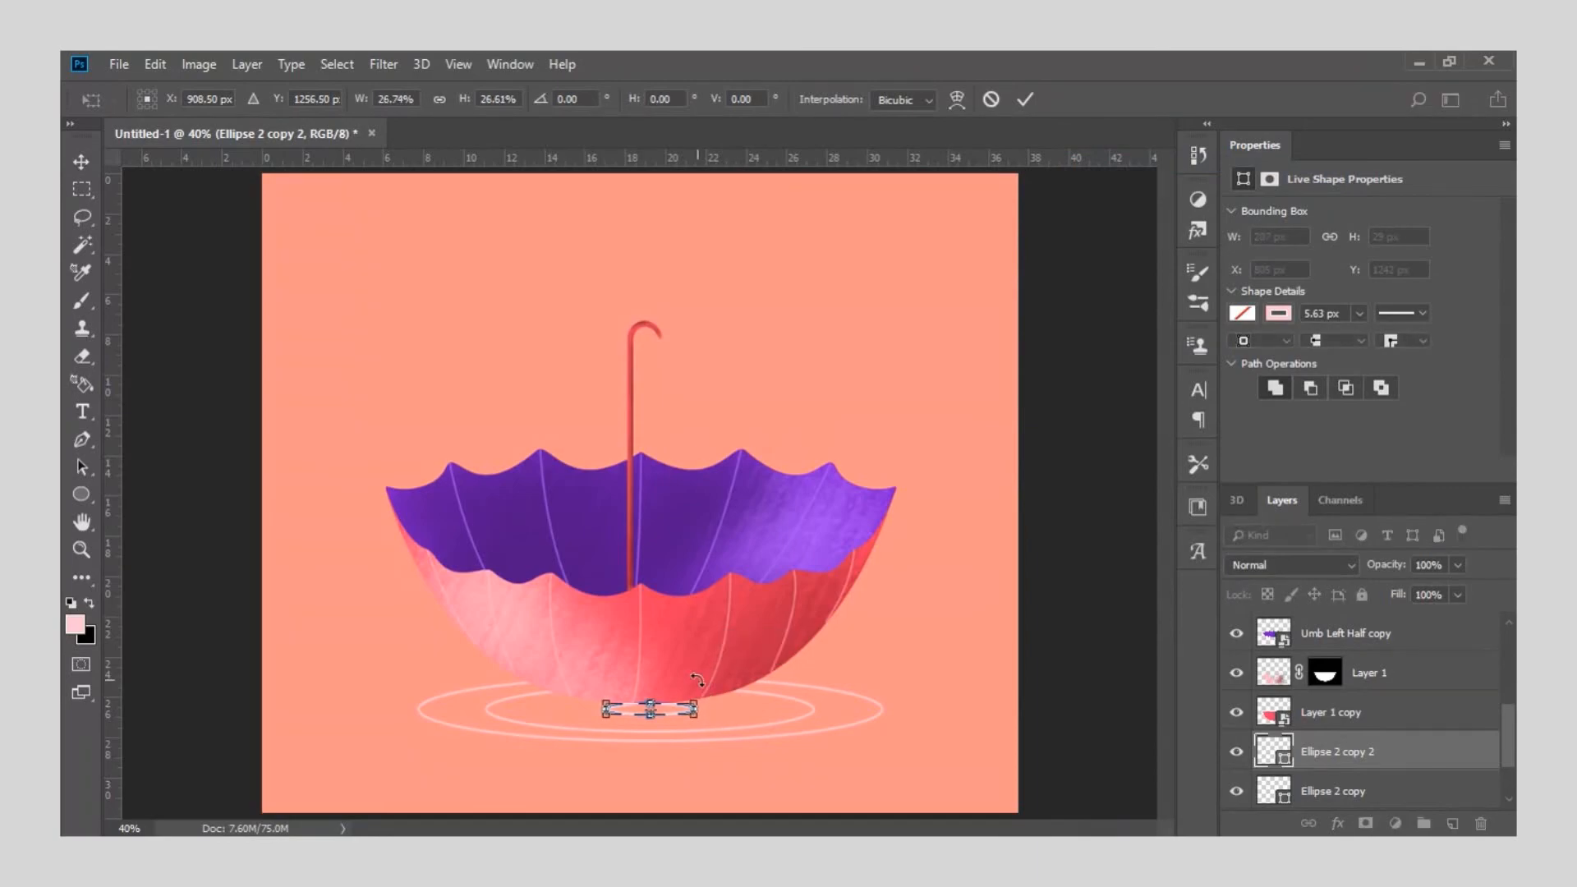
pyautogui.press('Return')
pyautogui.press('Up')
pyautogui.press('Up')
pyautogui.press('Up')
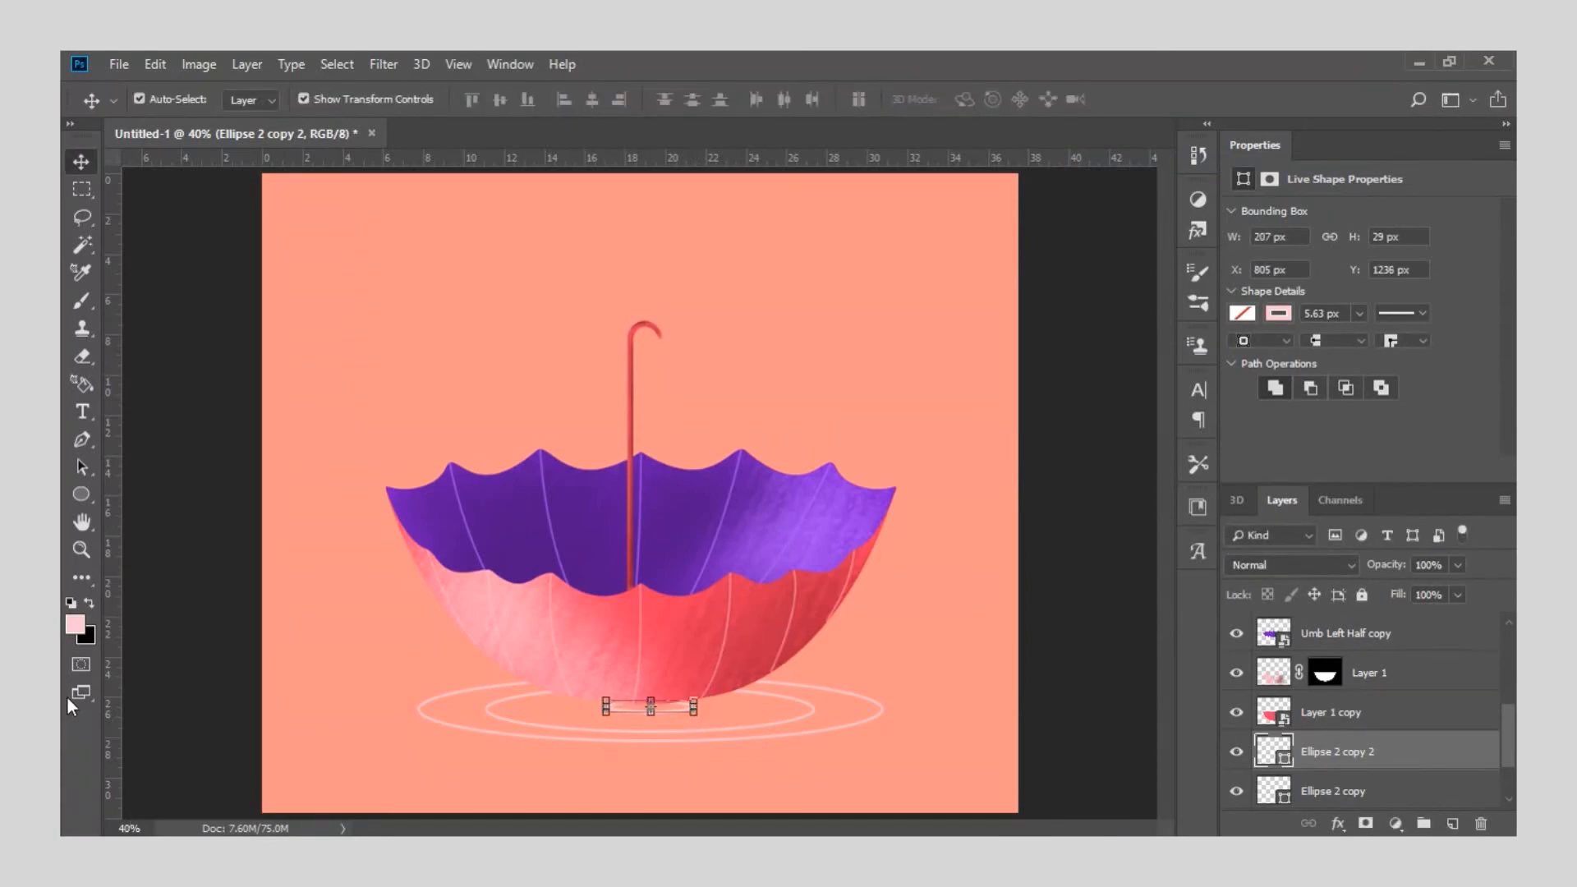
# Paint soft light pink texture across the bottom of the canvas on Layer 7 beneath the ripple ellipses, using the 511 px brush.
pyautogui.click(90, 557)
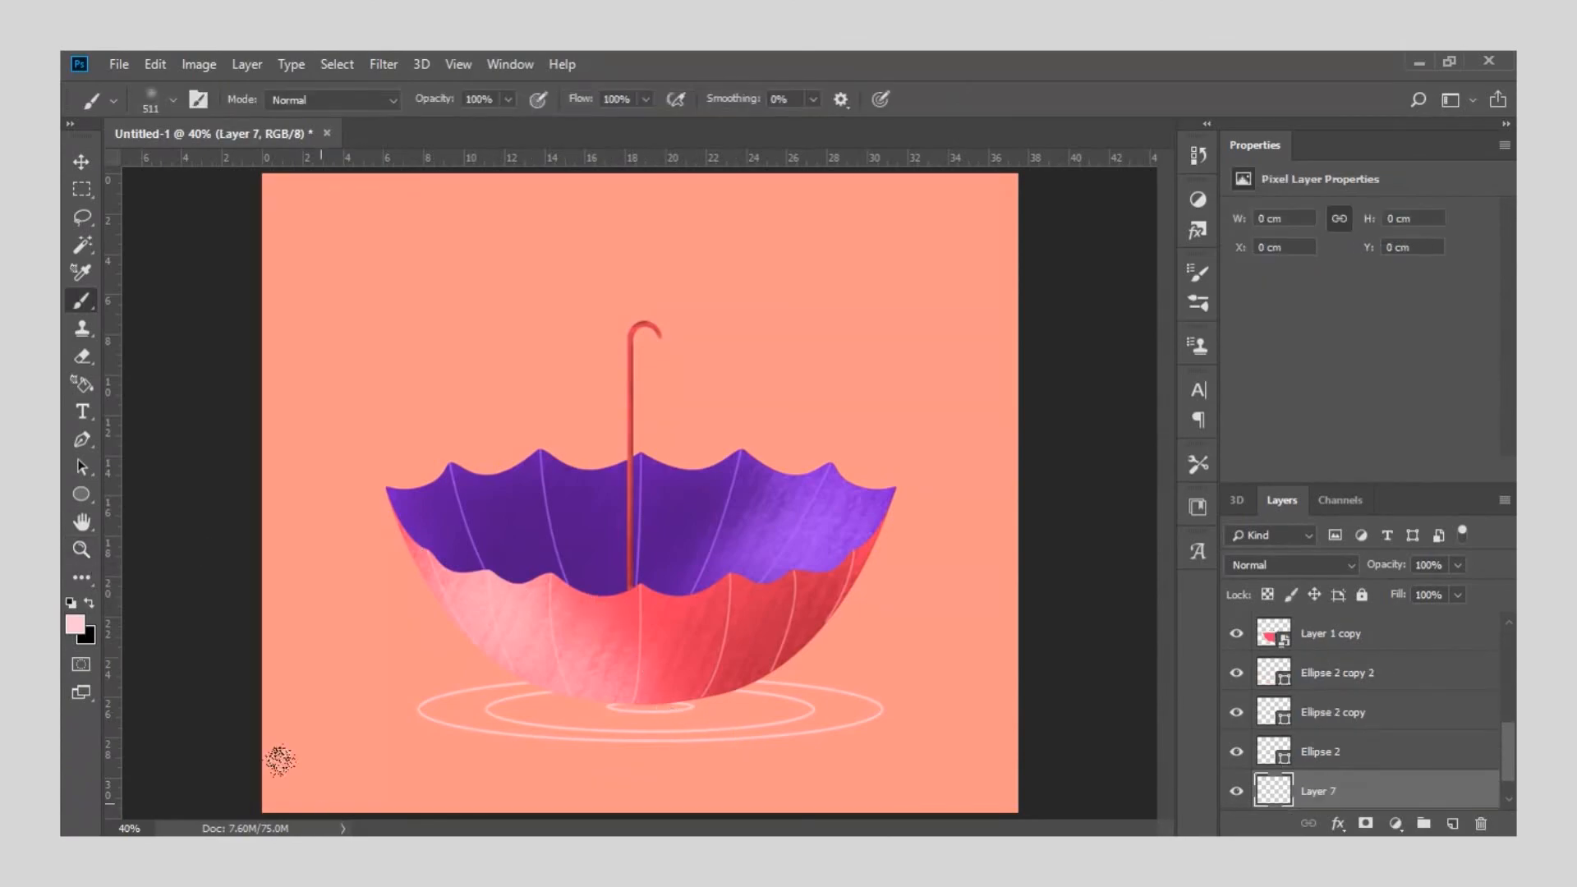
pyautogui.moveTo(932, 680)
pyautogui.mouseDown()
pyautogui.moveTo(825, 629)
pyautogui.moveTo(923, 699)
pyautogui.moveTo(855, 719)
pyautogui.moveTo(876, 719)
pyautogui.moveTo(728, 661)
pyautogui.moveTo(690, 702)
pyautogui.moveTo(538, 683)
pyautogui.moveTo(455, 699)
pyautogui.moveTo(531, 763)
pyautogui.moveTo(422, 743)
pyautogui.moveTo(314, 698)
pyautogui.moveTo(478, 680)
pyautogui.moveTo(218, 733)
pyautogui.moveTo(308, 700)
pyautogui.moveTo(237, 727)
pyautogui.moveTo(285, 691)
pyautogui.mouseUp()
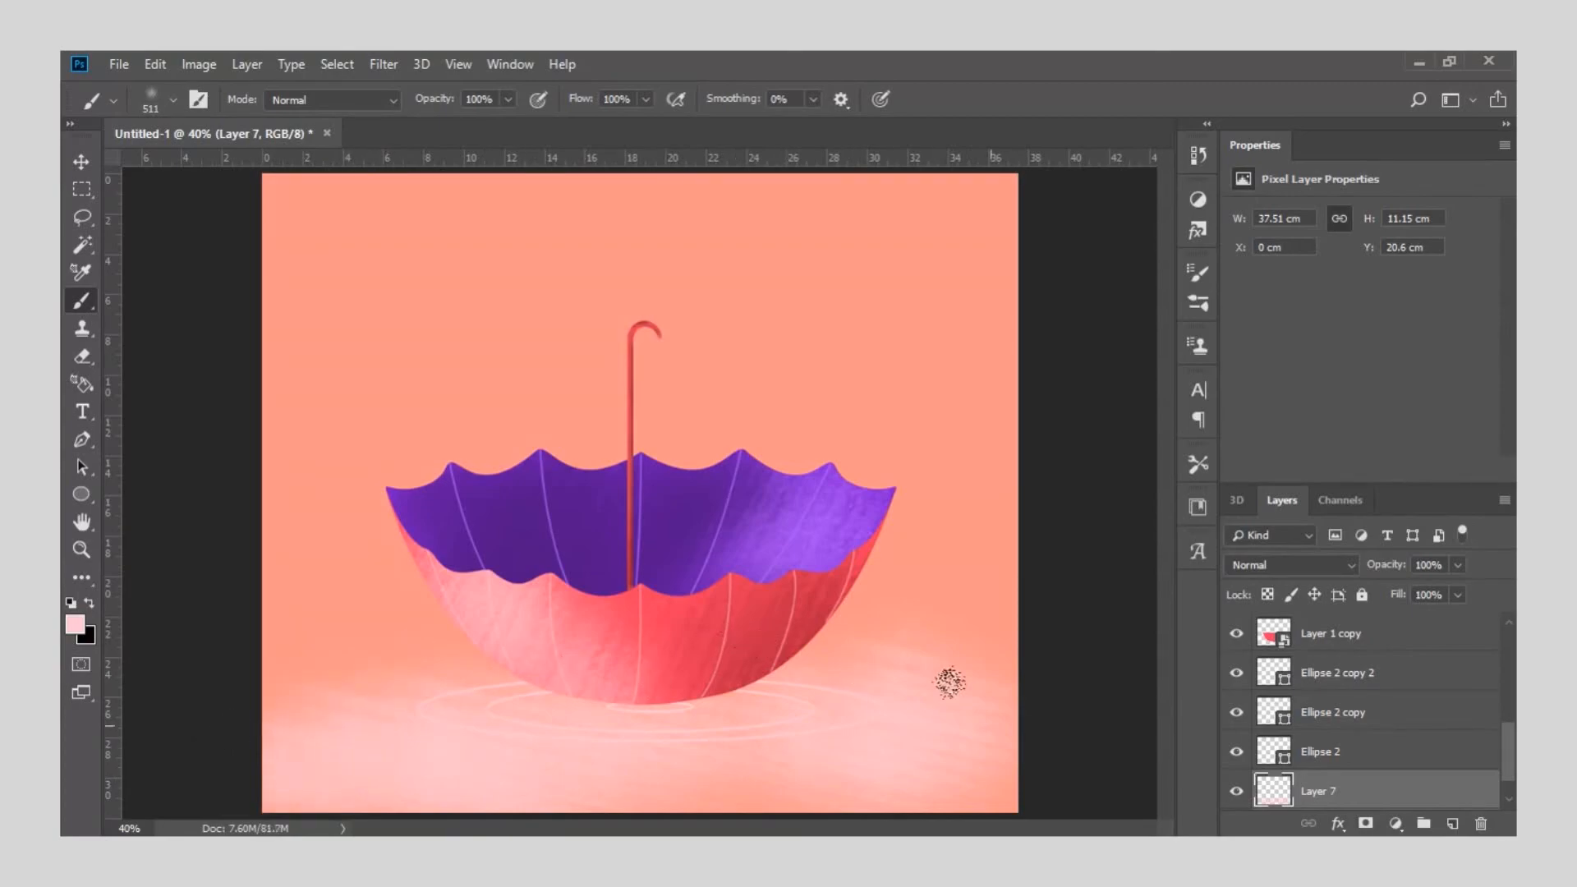